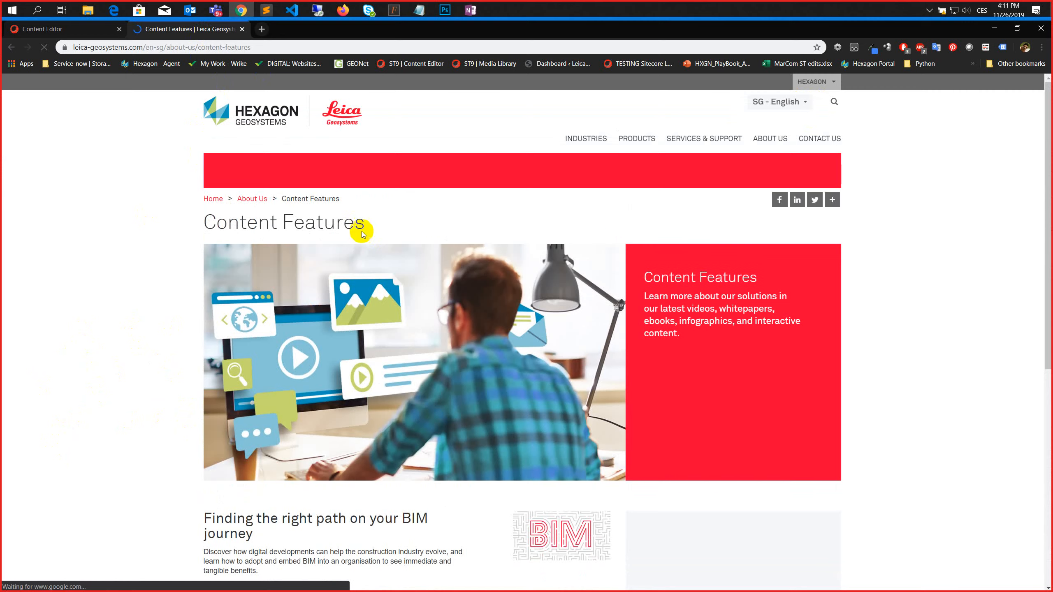
Examine the Content Features page and the form on its "Finding the right path on your BIM journey" subpage, and close the subpage
scroll(360, 229, "down", 6)
scroll(185, 252, "up", 6)
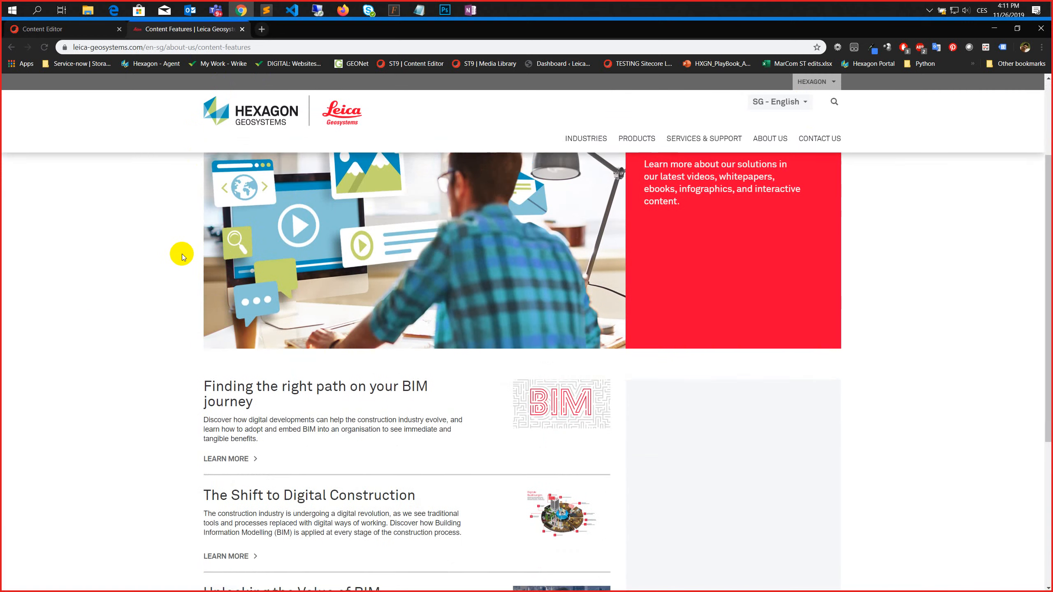
scroll(161, 252, "down", 2)
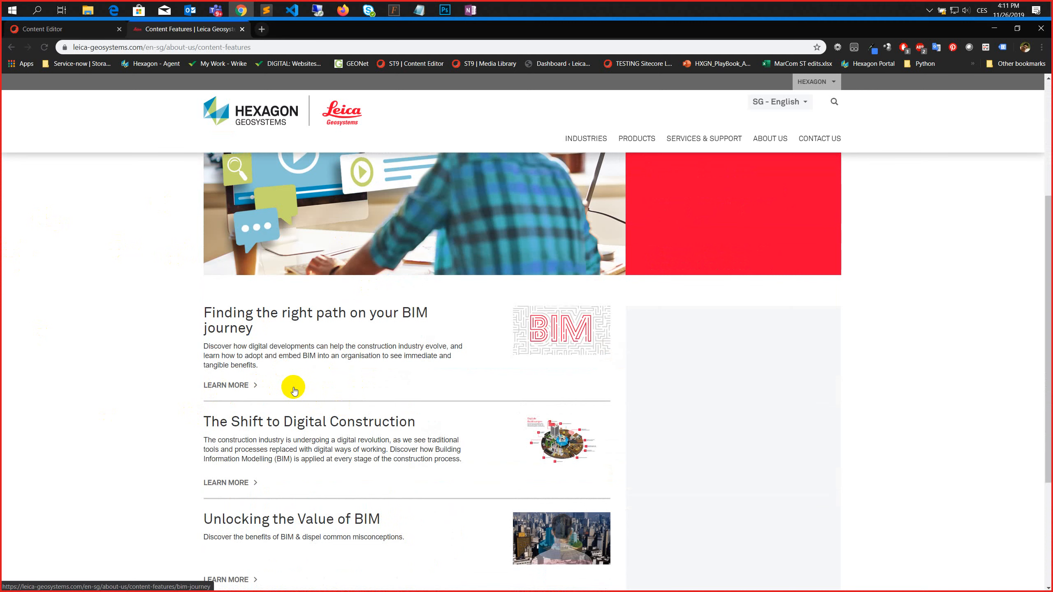
left_click(236, 327)
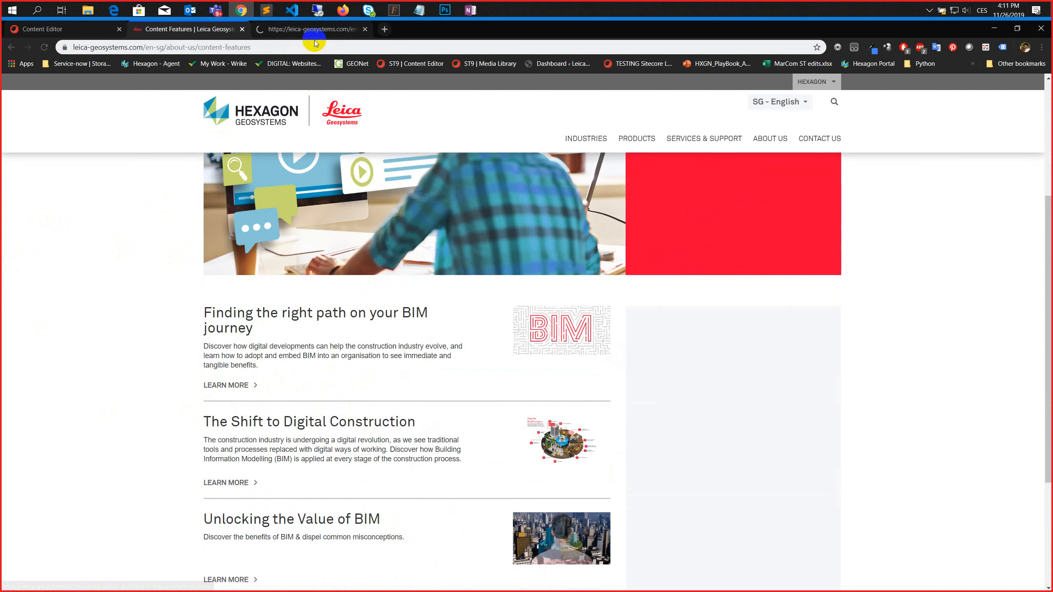
scroll(301, 341, "down", 10)
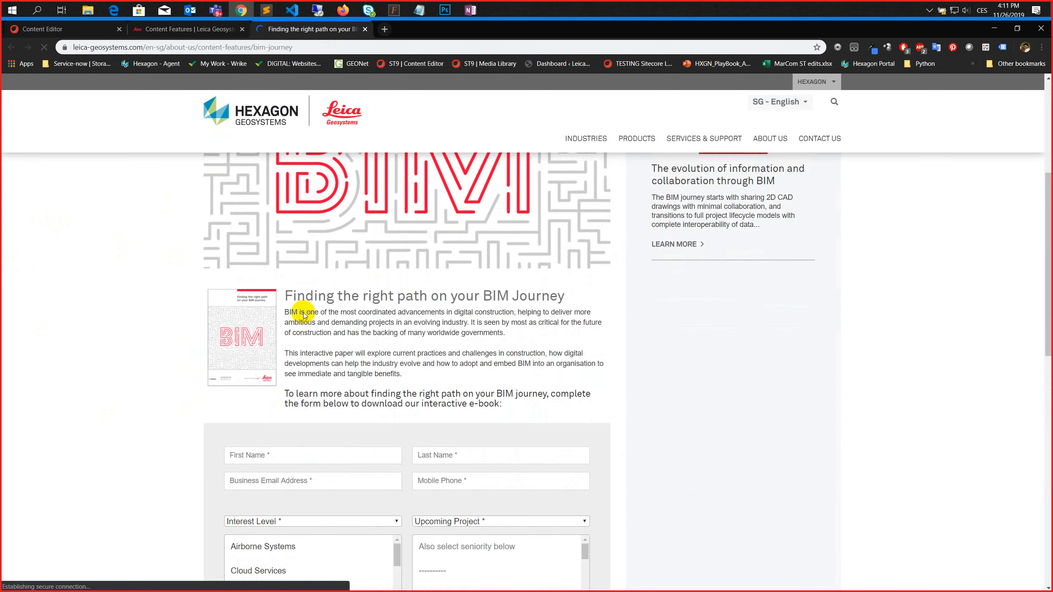
scroll(677, 323, "down", 6)
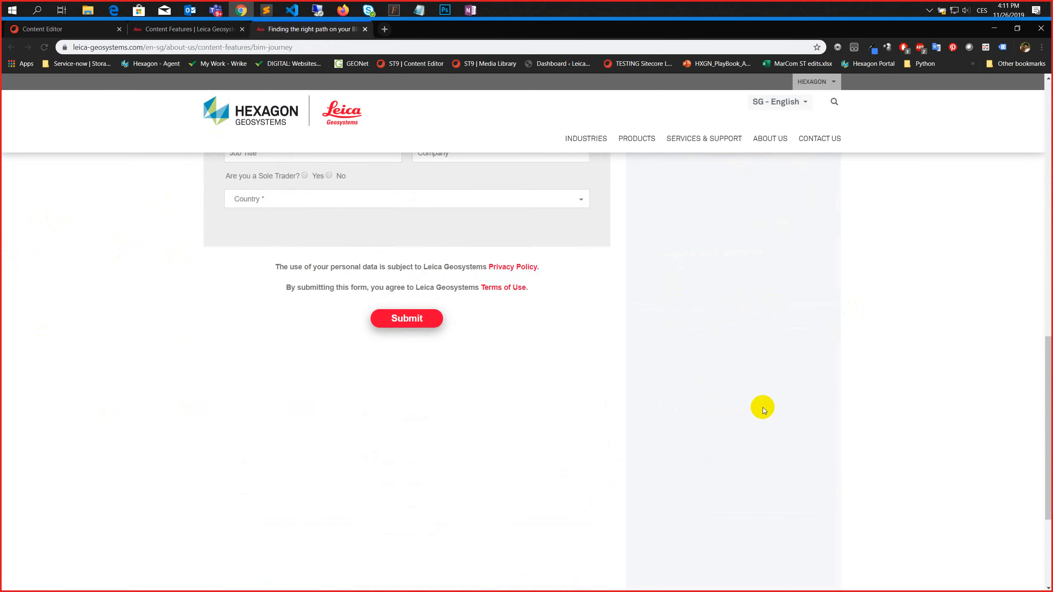
scroll(357, 369, "up", 7)
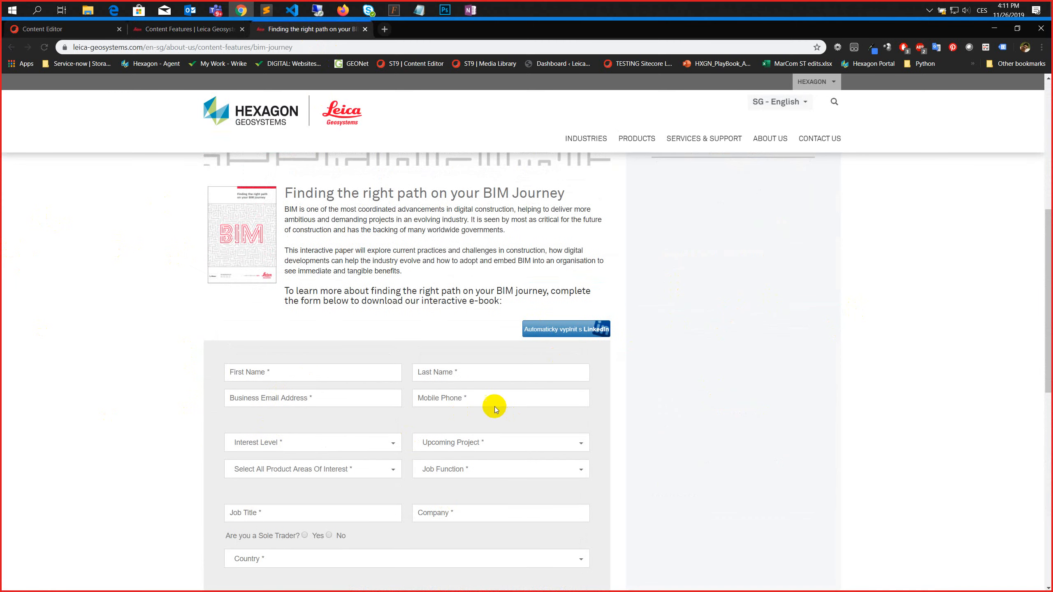
scroll(371, 196, "up", 2)
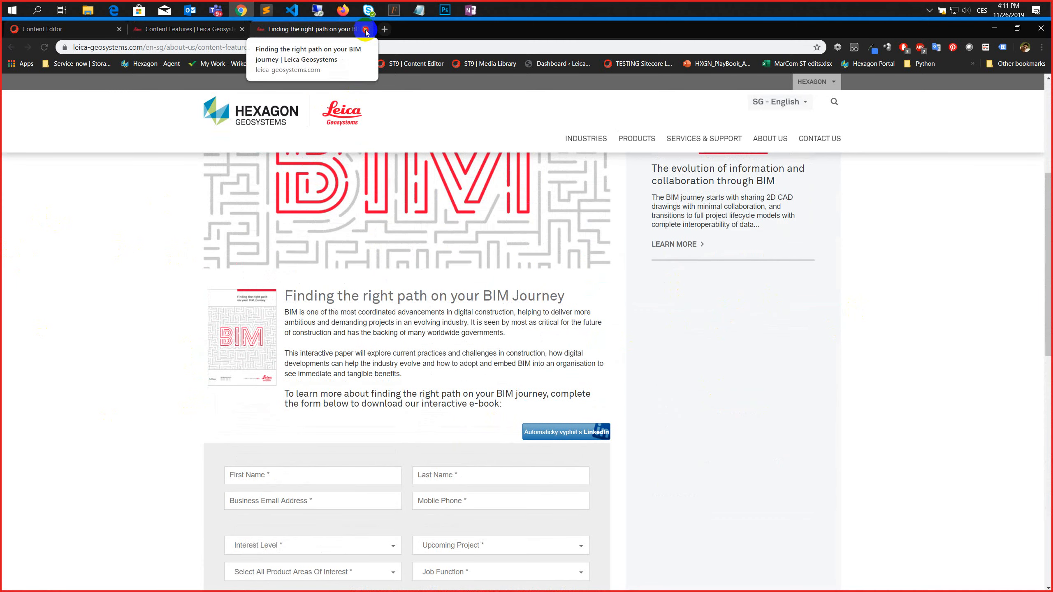
left_click(367, 30)
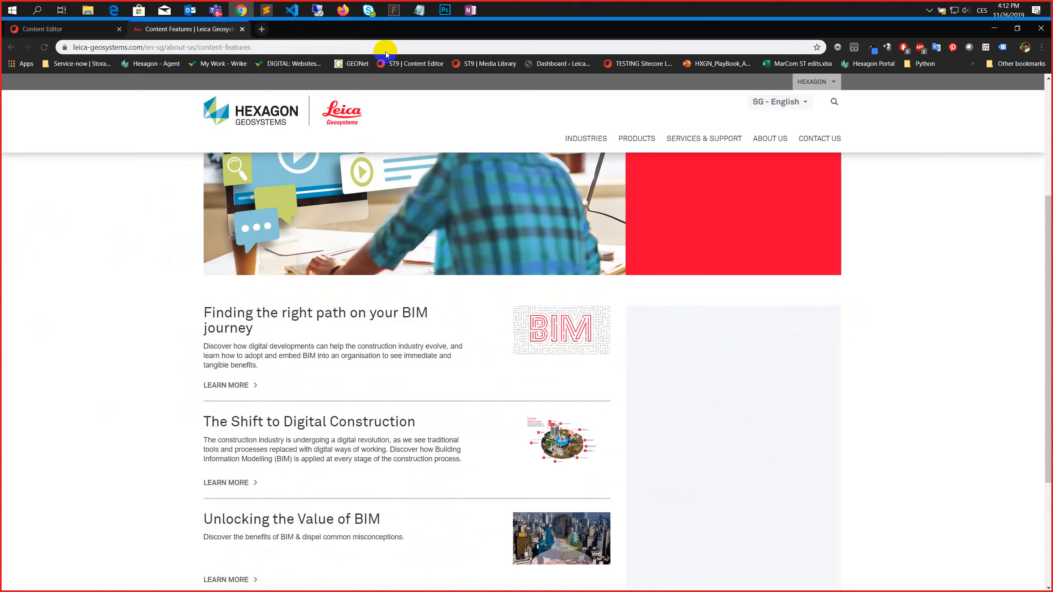
Switch to the Content Editor and select the Content Features item under About Us
left_click(76, 34)
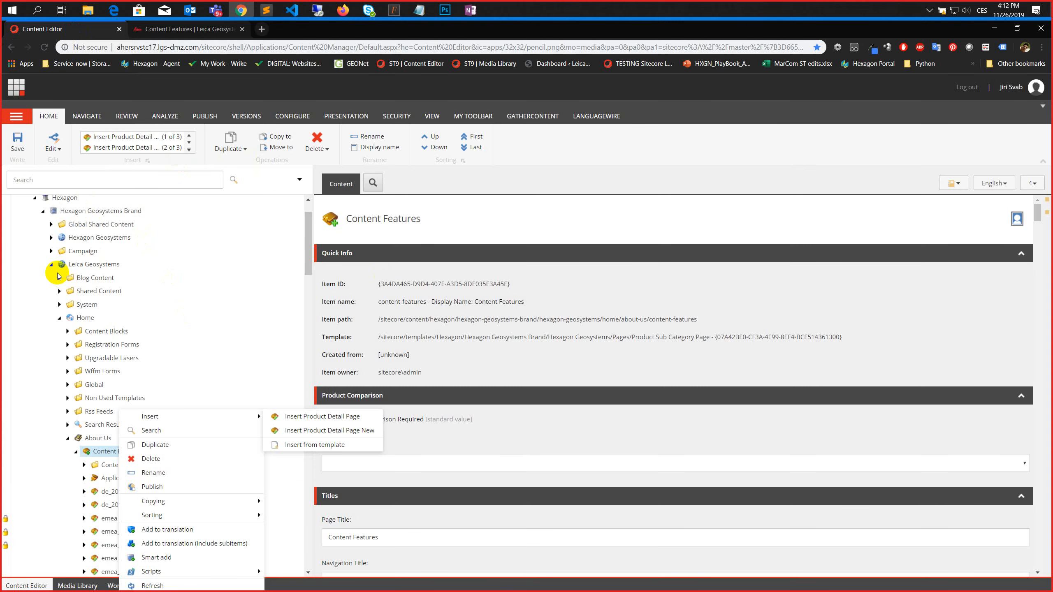
left_click(97, 439)
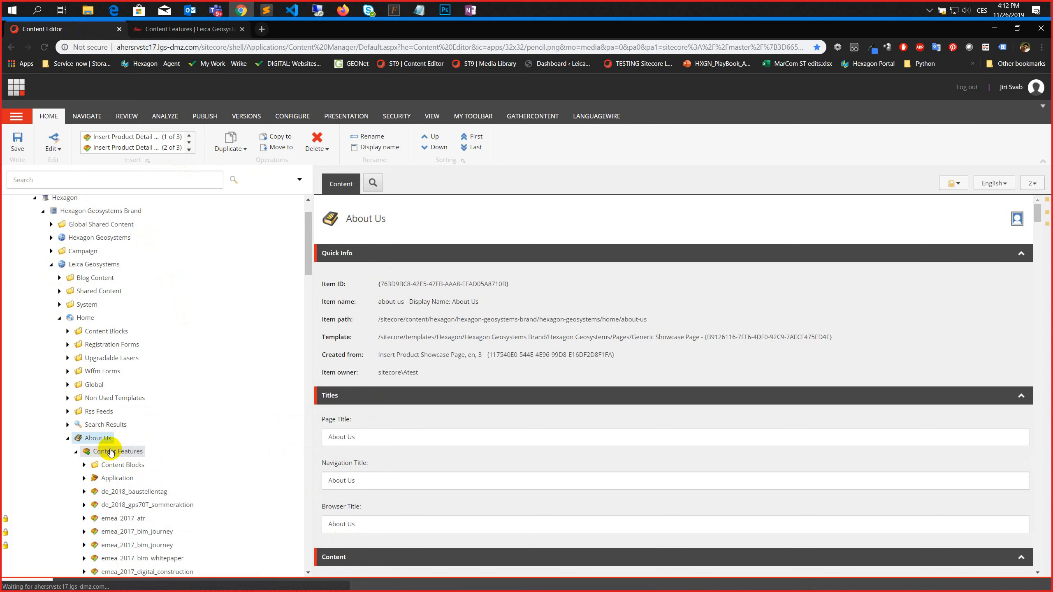
left_click(111, 453)
left_click(616, 104)
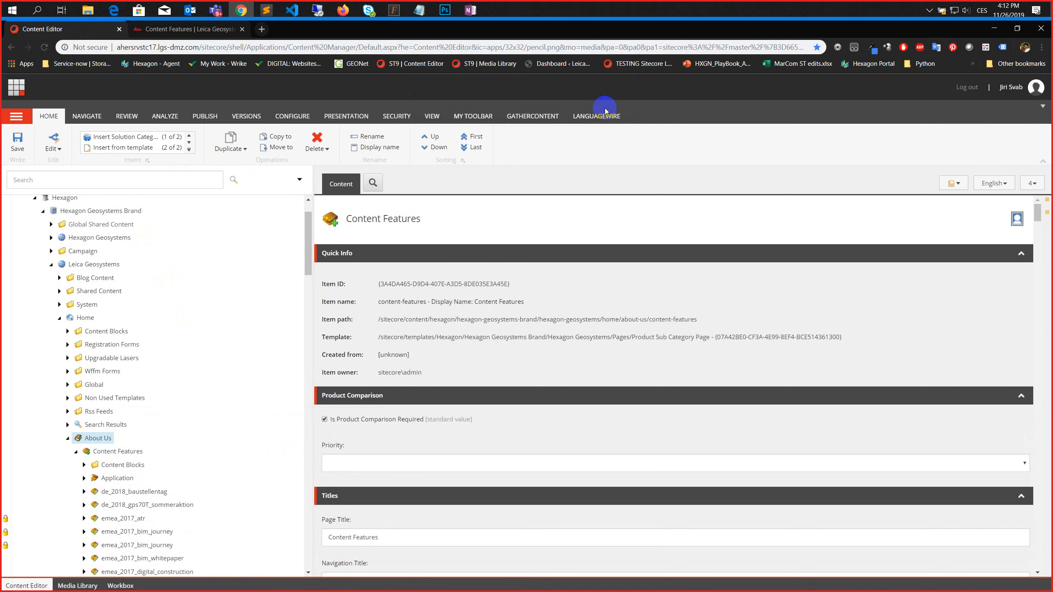
Insert a Product Detail Page New item under Content Features and name it Construction-seminar
right_click(134, 453)
mouse_move(187, 416)
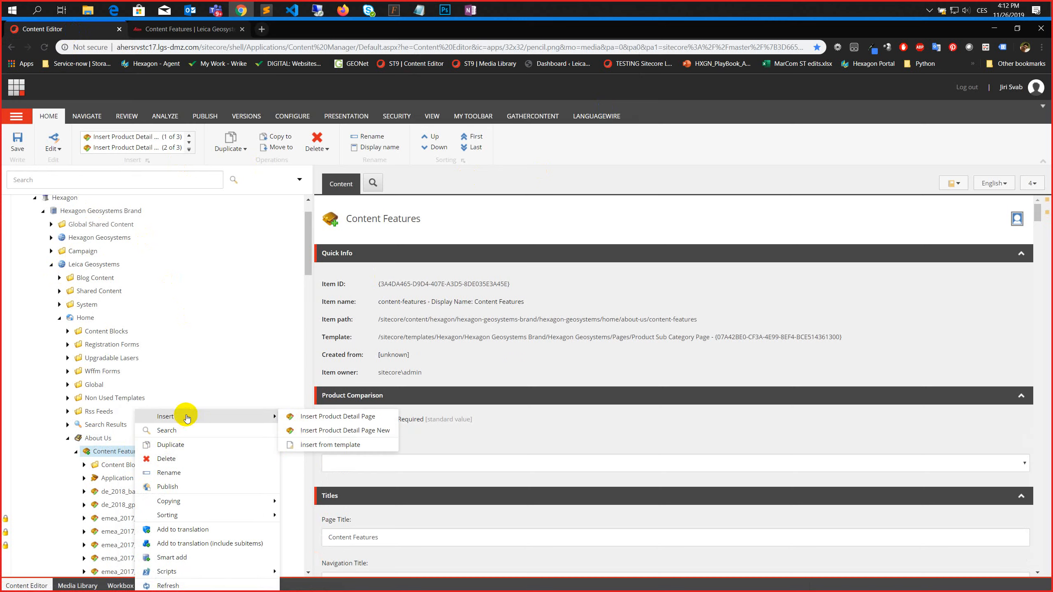
left_click(310, 432)
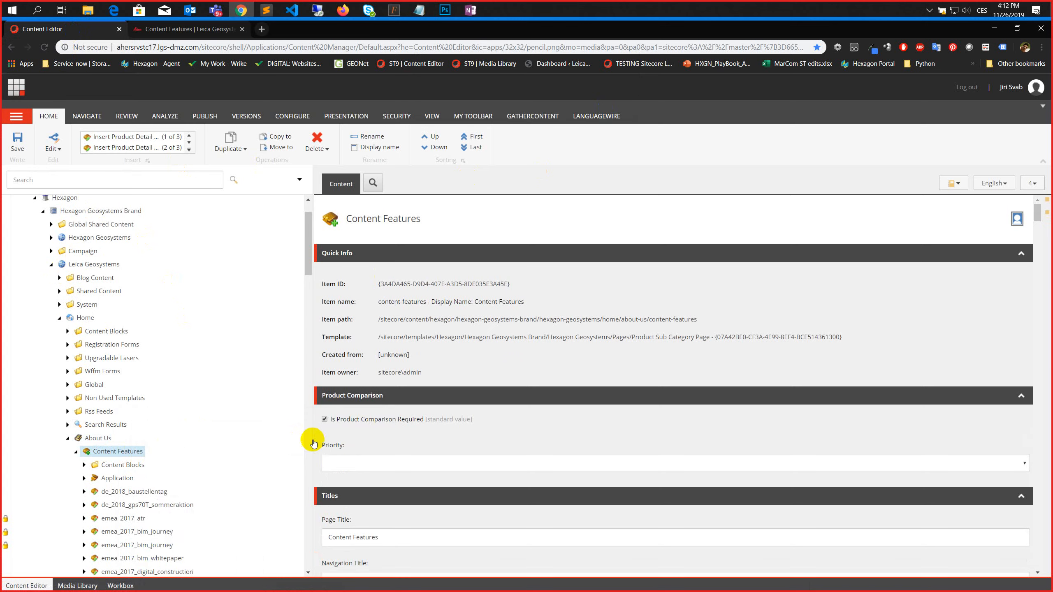
left_click(543, 337)
left_click_drag(544, 338, 359, 347)
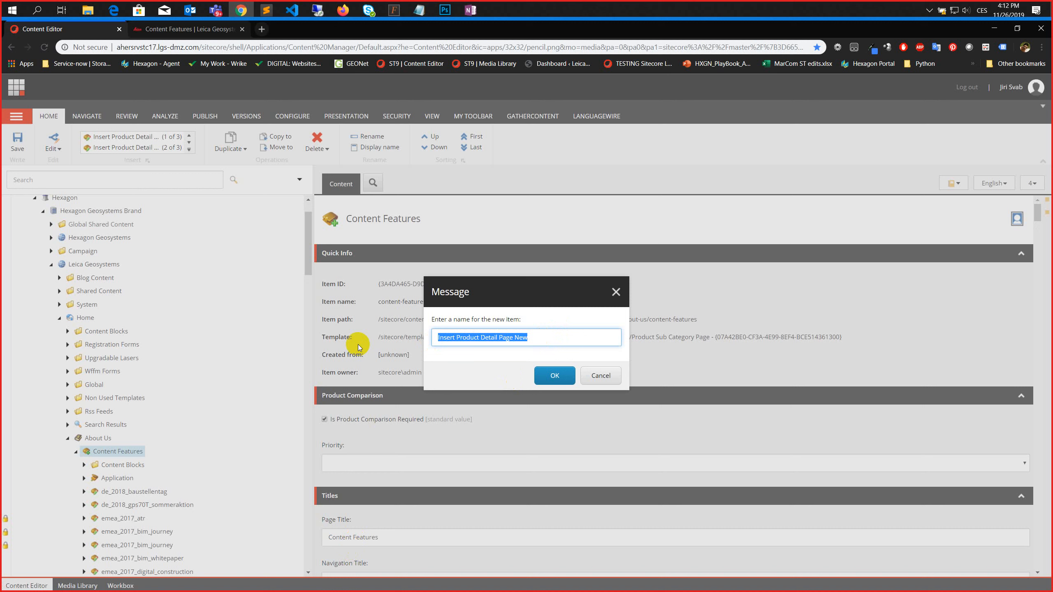
type("Construction-seminar")
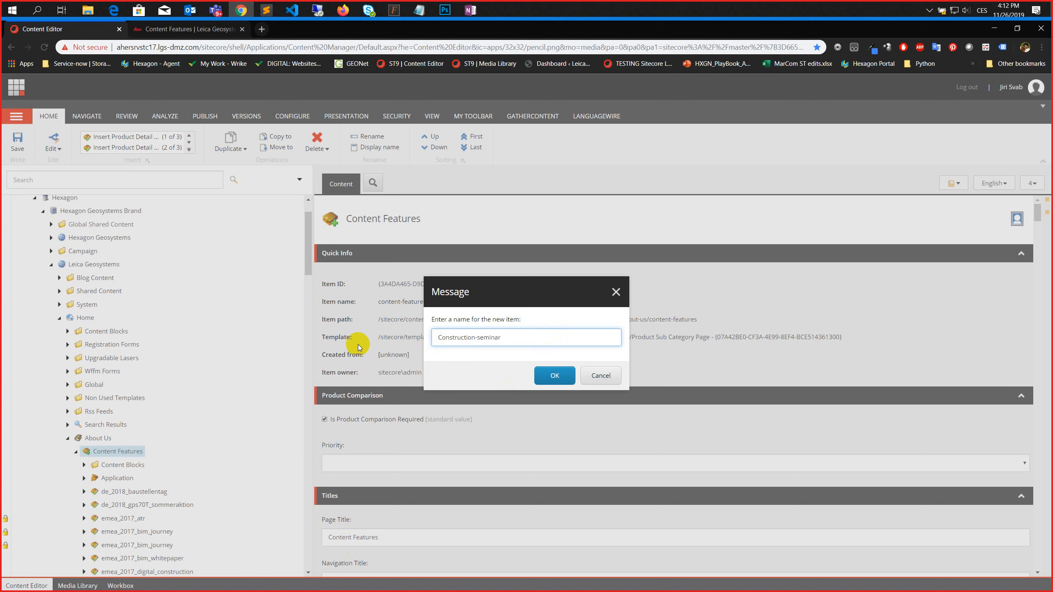
left_click(556, 379)
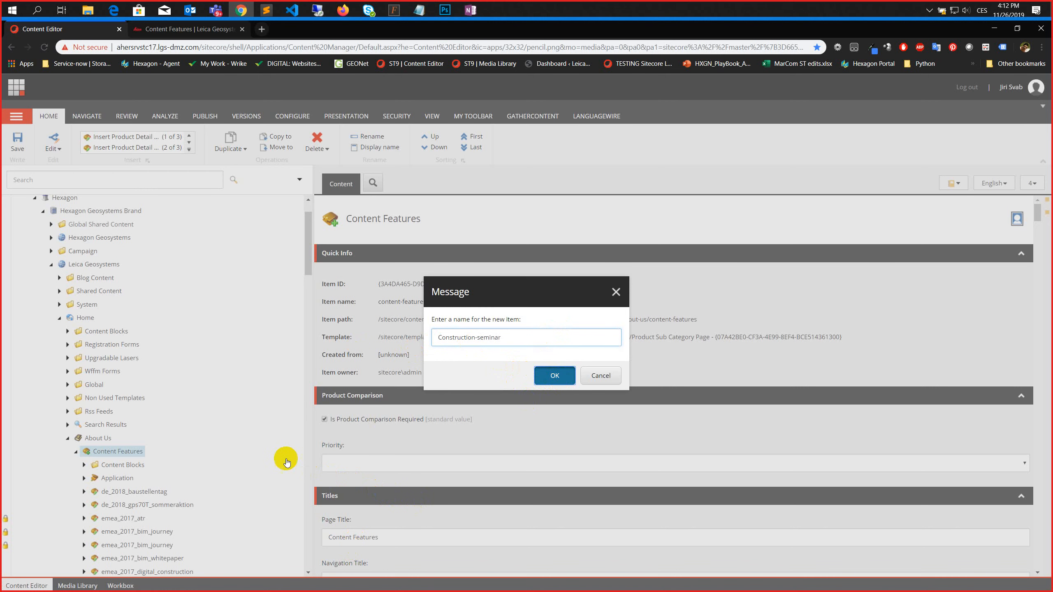
Save the Construction Seminar item
scroll(200, 358, "down", 5)
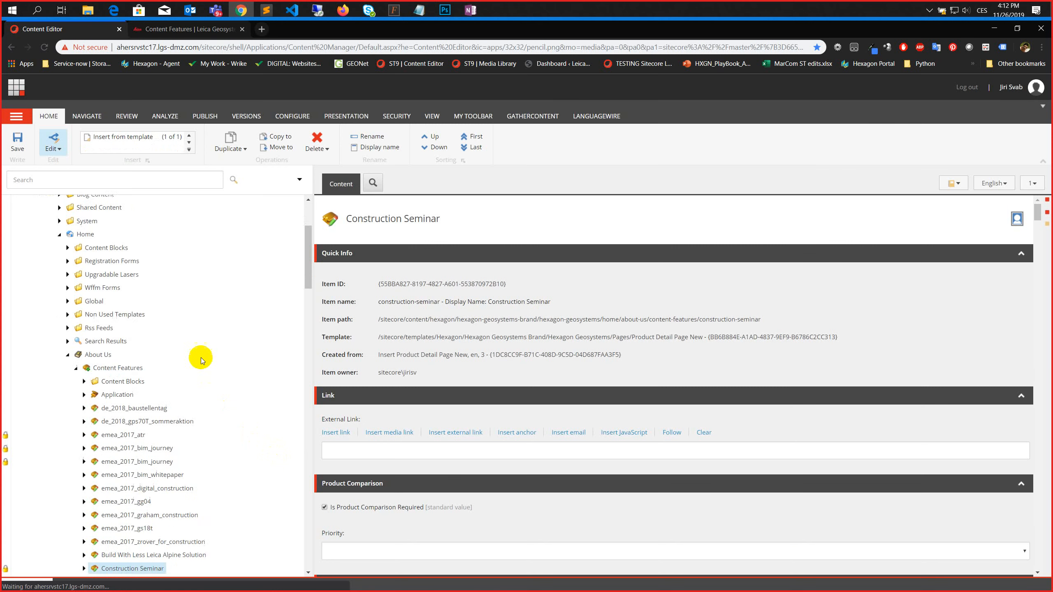
scroll(204, 300, "down", 1)
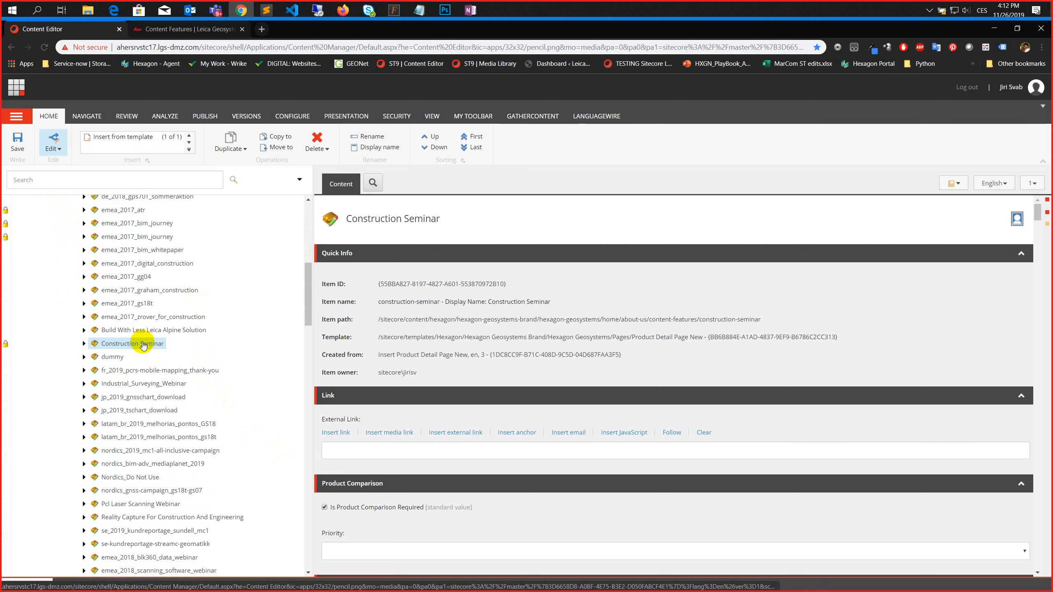
left_click(16, 137)
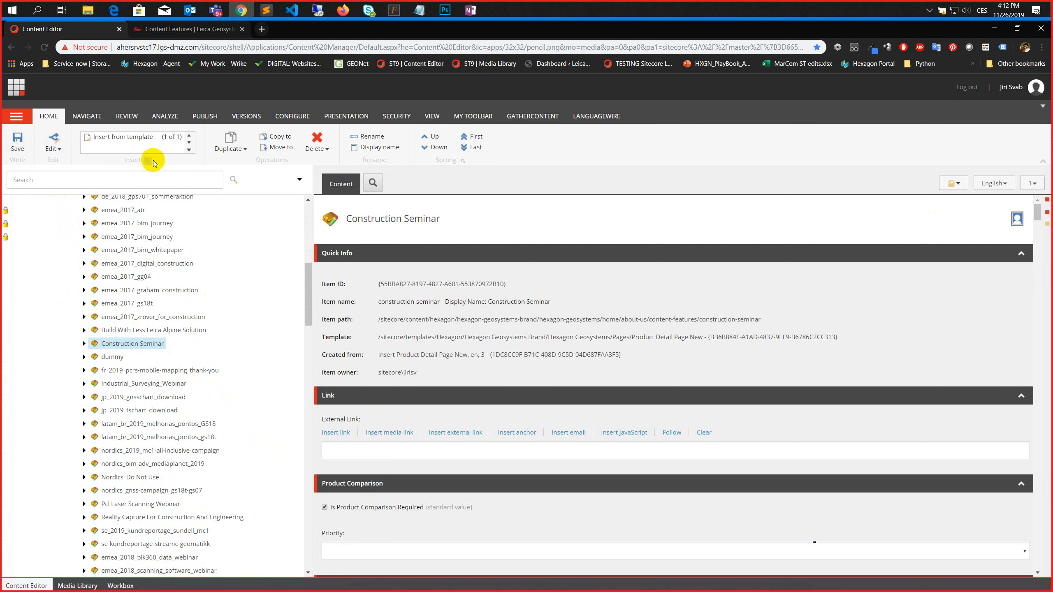
Smart publish the Construction Seminar item and its subitems in English to the Beta target, and close the publishing report
left_click(209, 118)
left_click(212, 147)
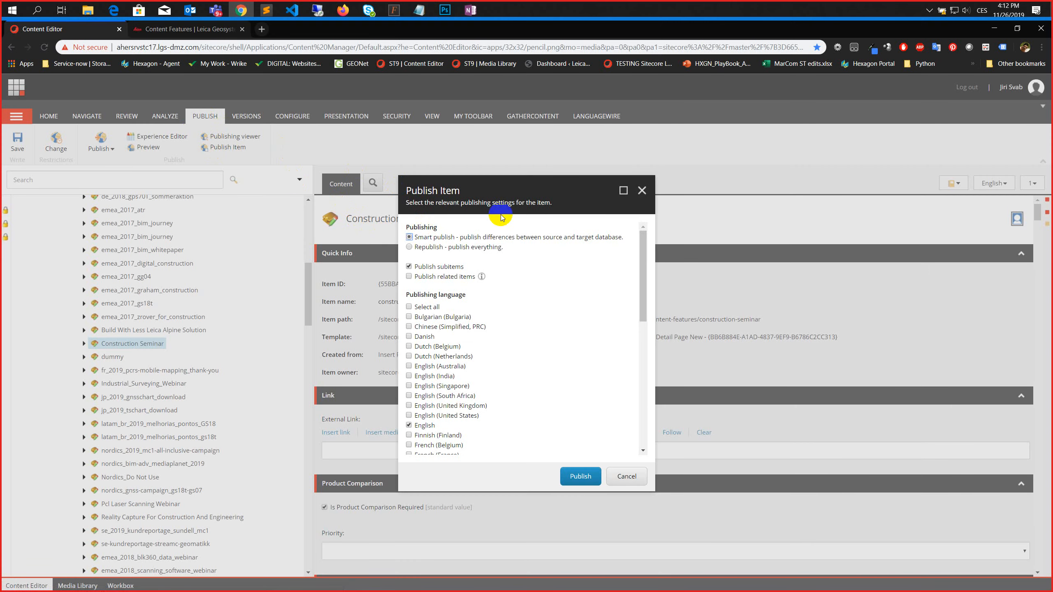
scroll(437, 289, "down", 2)
scroll(427, 332, "down", 4)
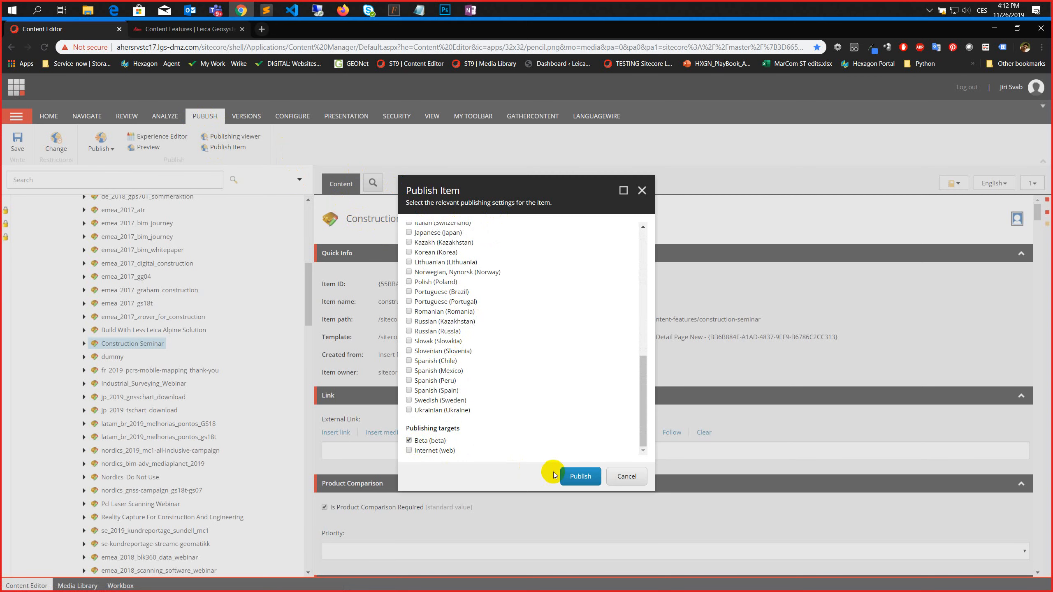
left_click(579, 478)
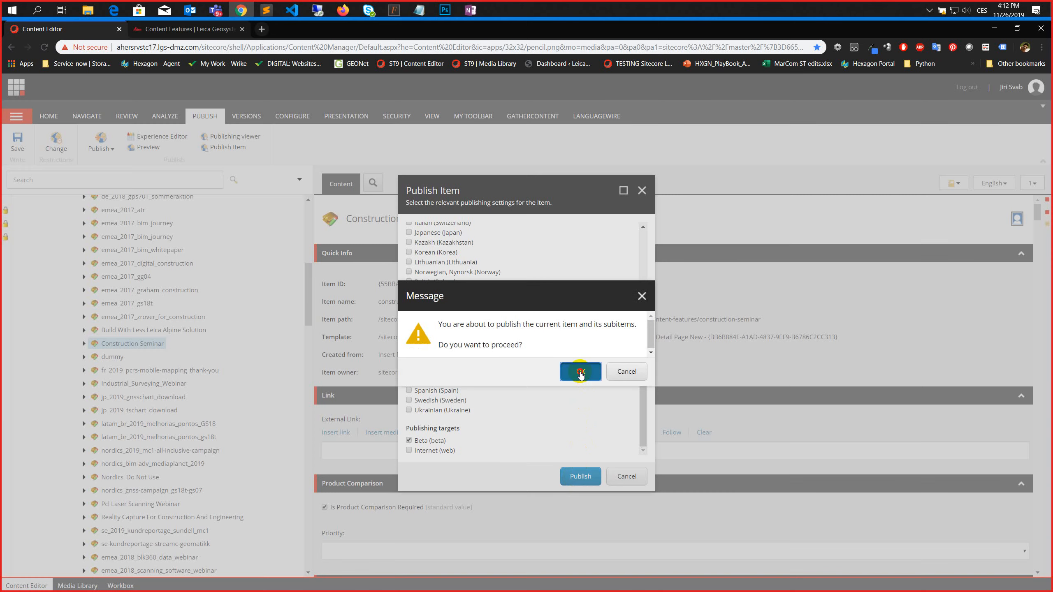
left_click(580, 372)
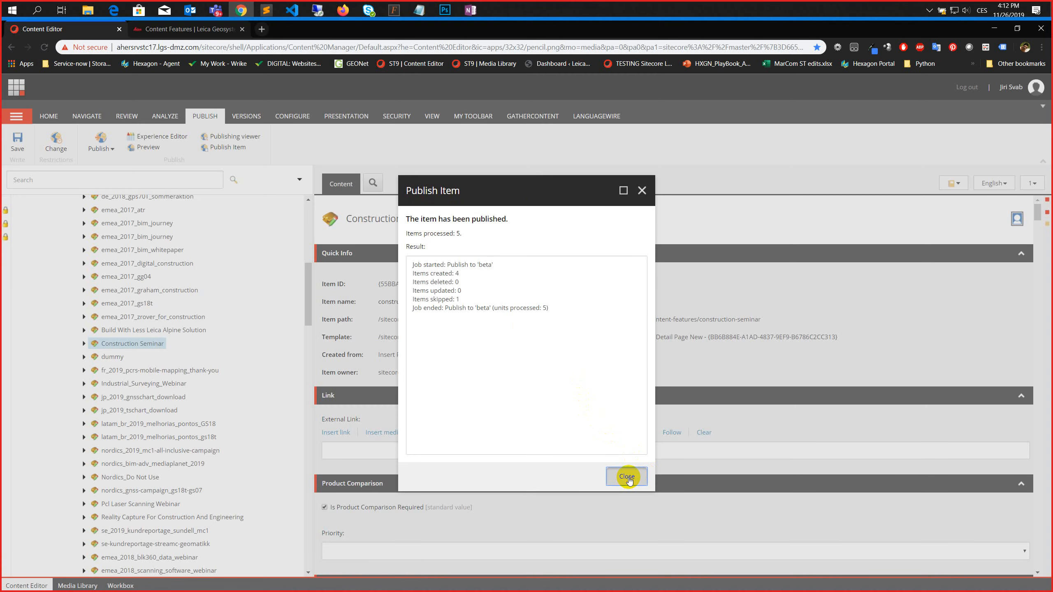
left_click(627, 477)
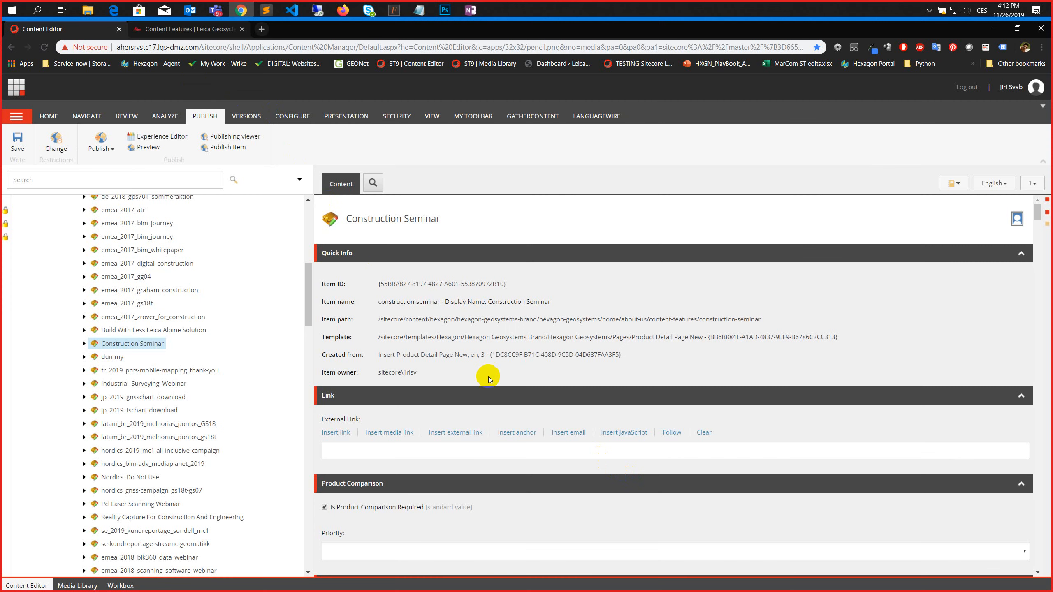
Open the beta version of the Content Features page by adding the beta9 subdomain to its web address
left_click(198, 32)
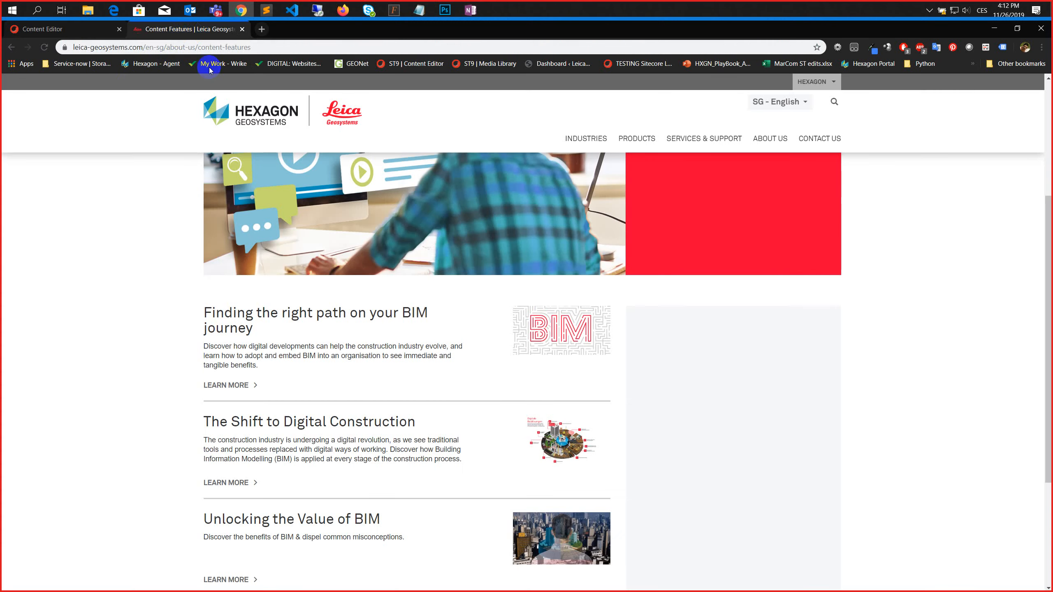
left_click(92, 47)
key("Left")
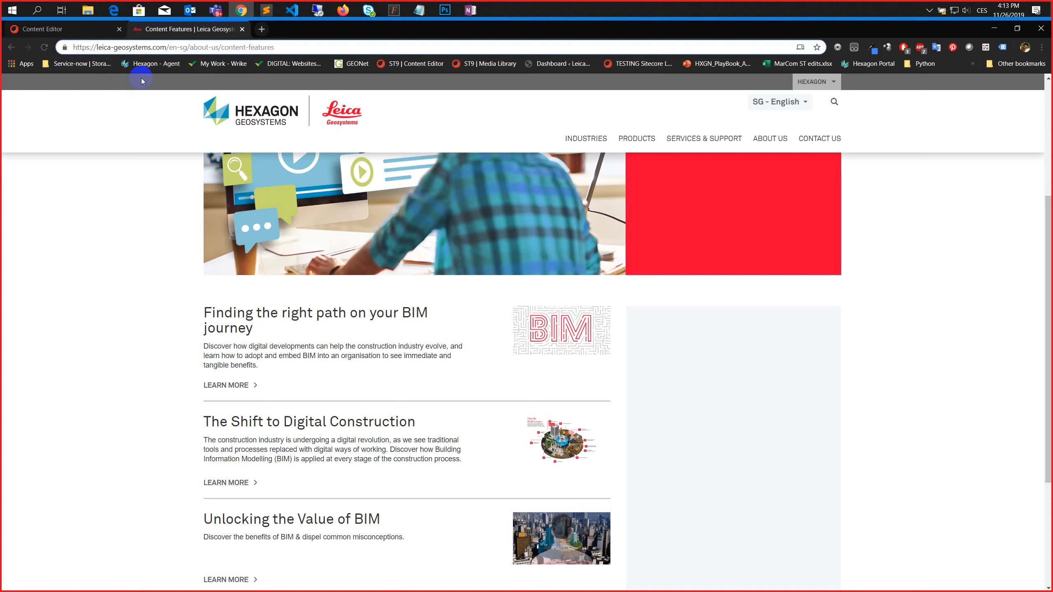
key("shift+Right")
key("shift+Right")
key("shift+Right")
key("shift+Right")
key("Left")
type("beta")
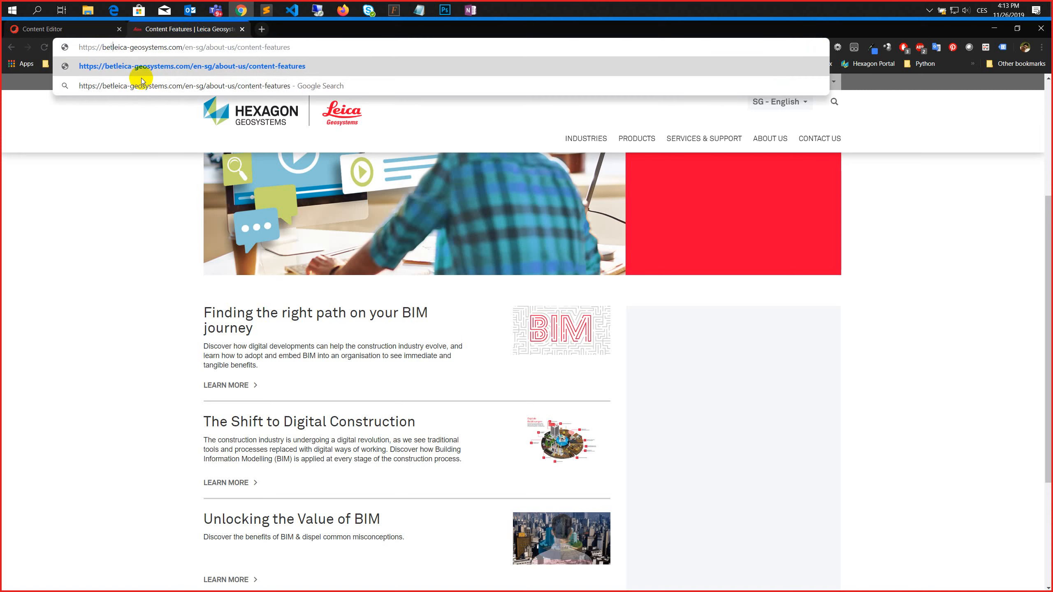
type("9.")
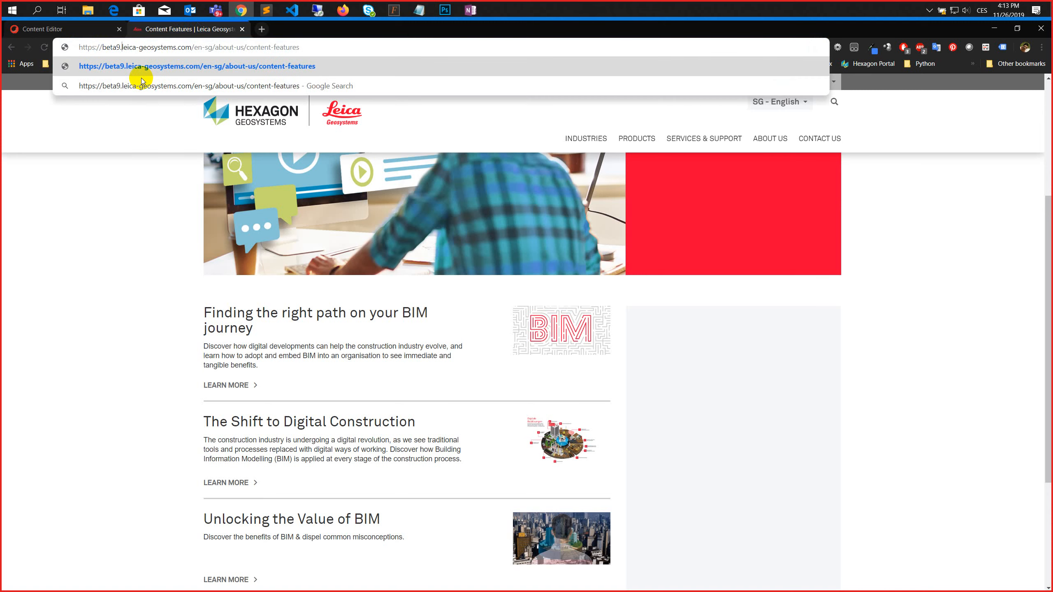
key("Return")
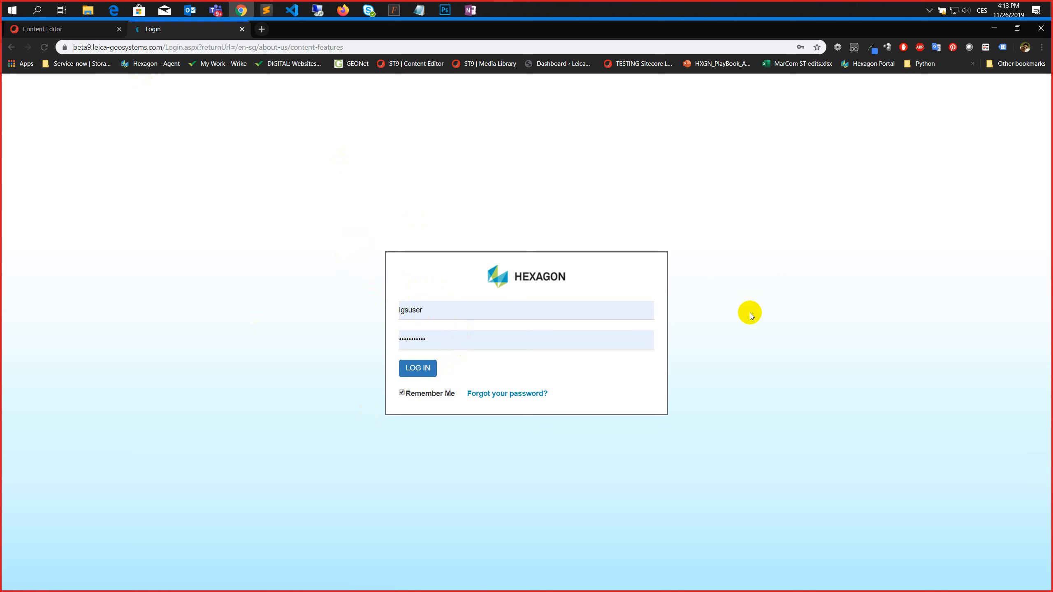
Replace the text in Notepad with the beta site's login password, and log in to the beta site with the prefilled credentials
left_click(425, 309)
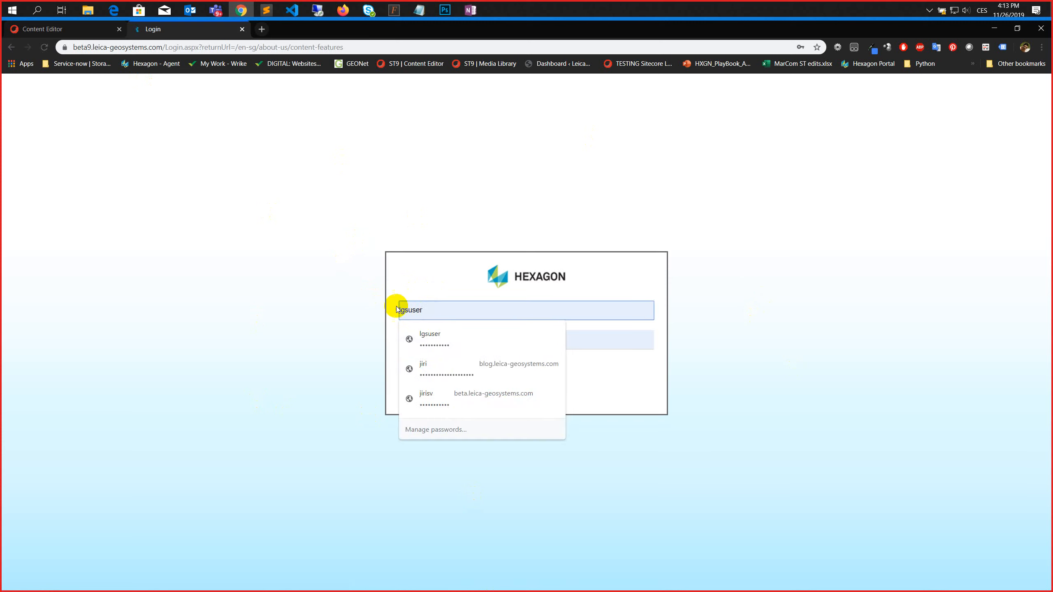
left_click(315, 306)
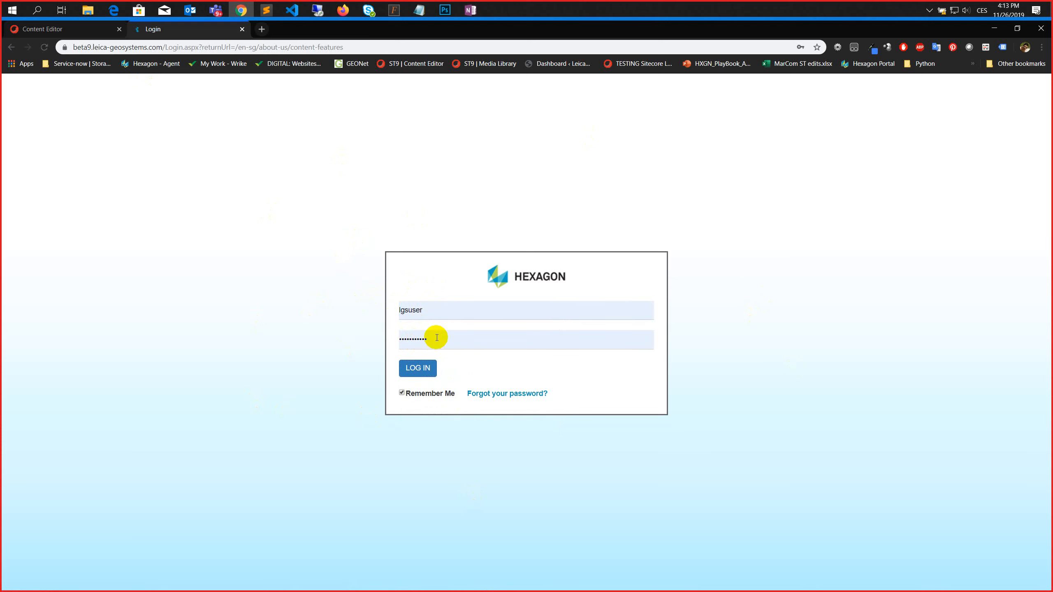
left_click(417, 23)
key("ctrl+a")
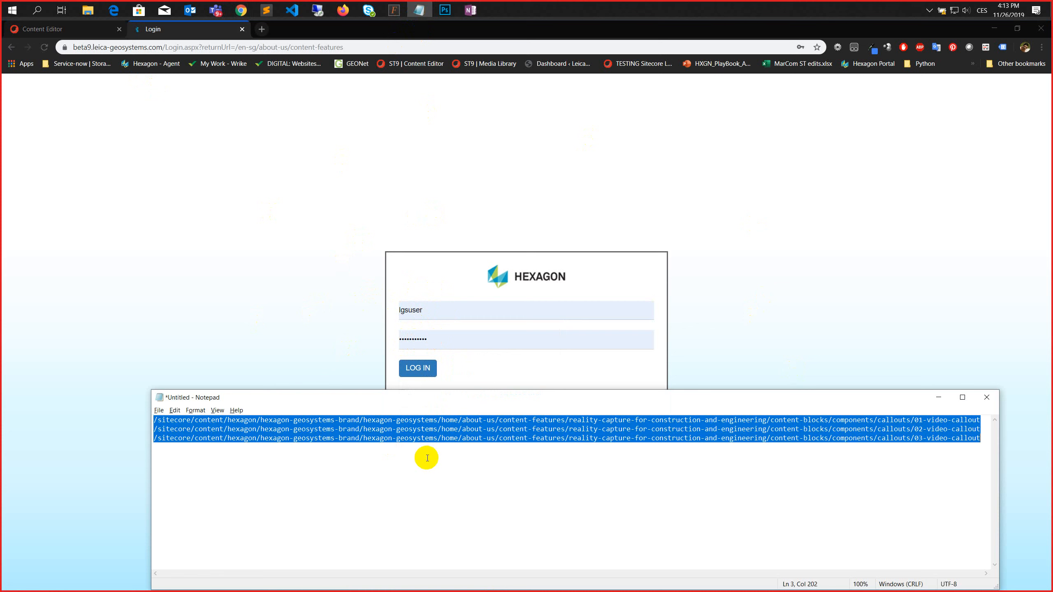
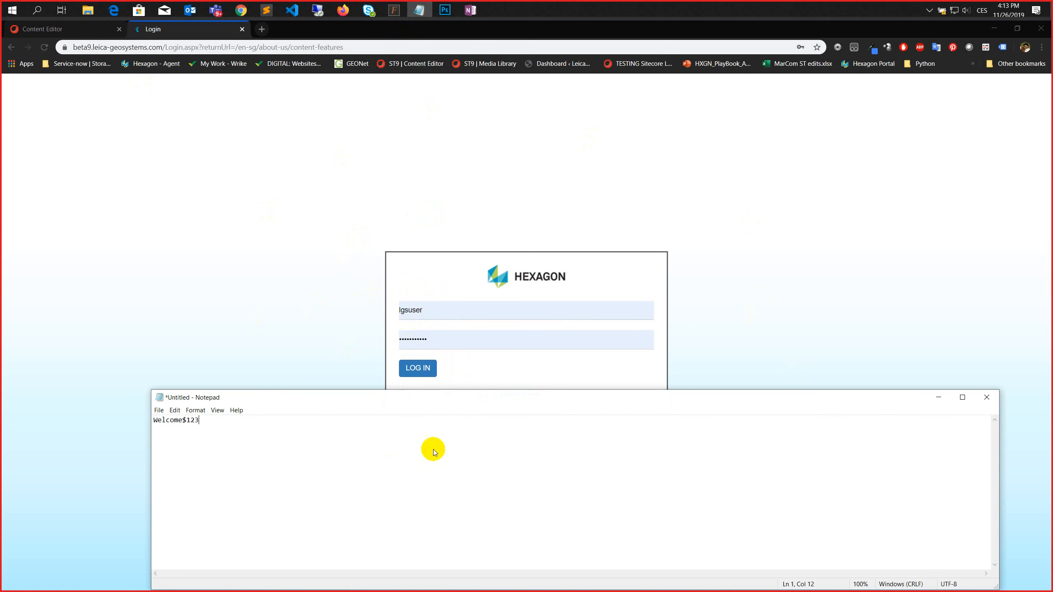
left_click(463, 259)
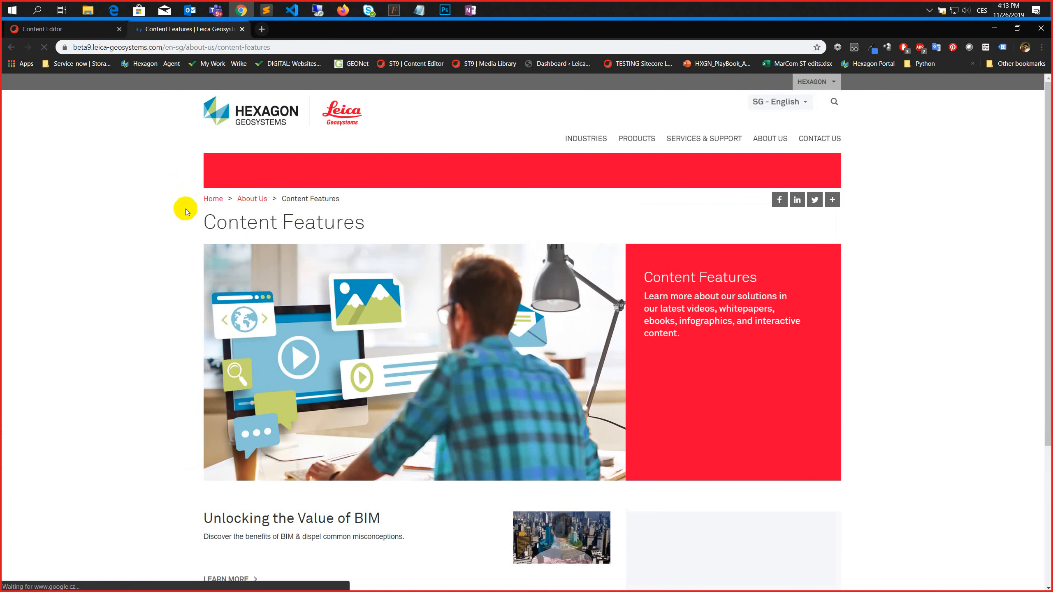
Open the Construction Seminar page on the beta site by copying its item name and appending /construction-seminar to the Content Features web address
left_click(77, 36)
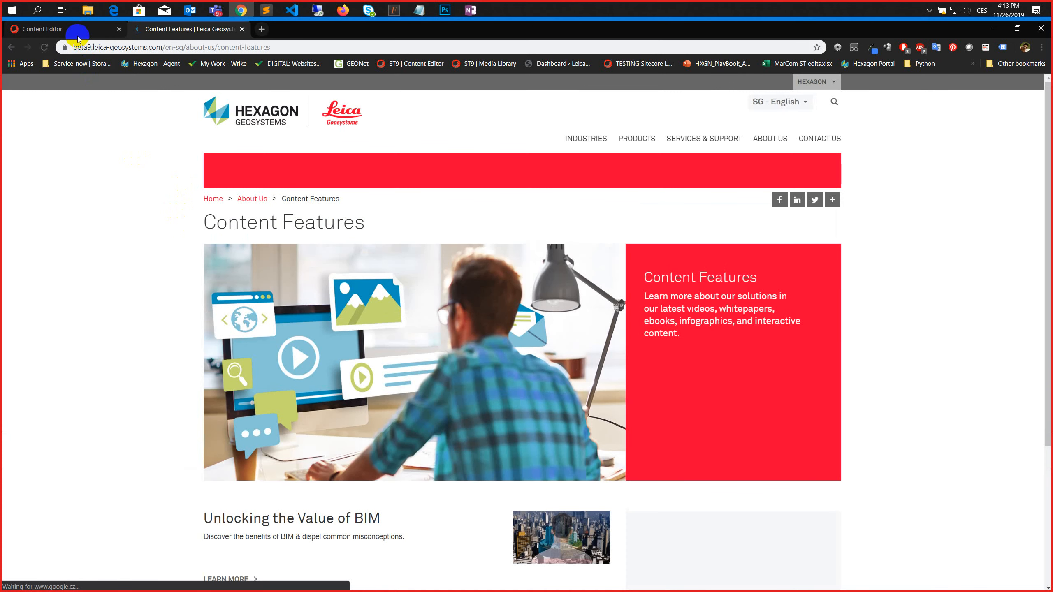
left_click_drag(221, 48, 307, 50)
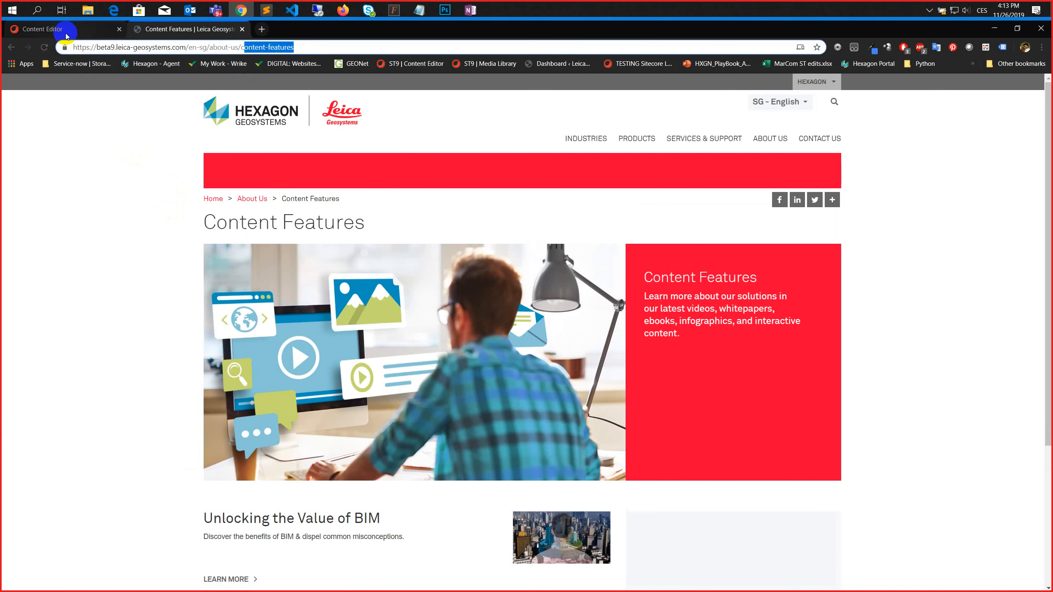
left_click(64, 32)
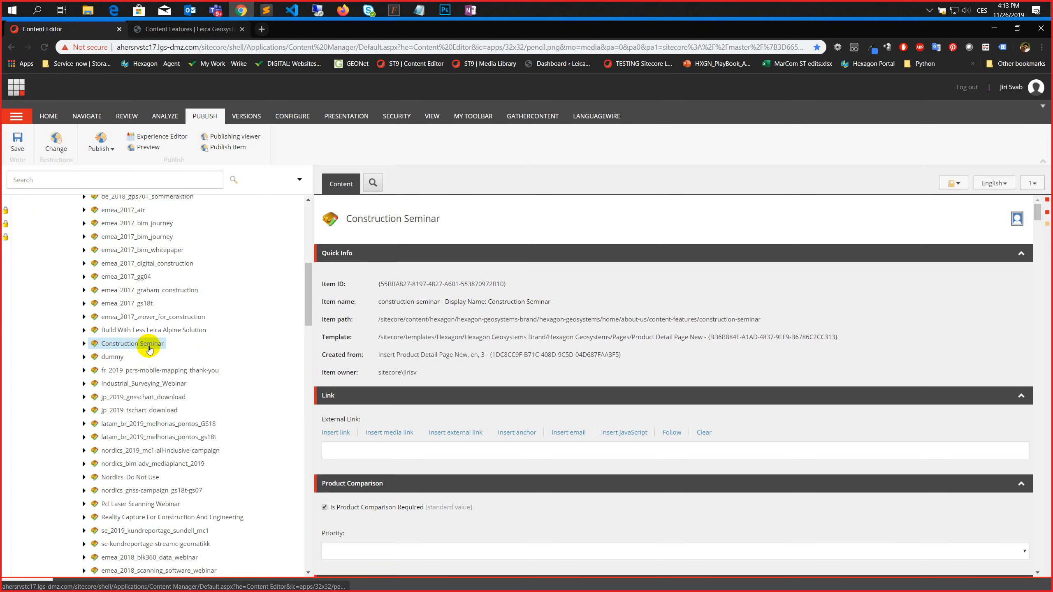
left_click(406, 221)
key("ctrl+c")
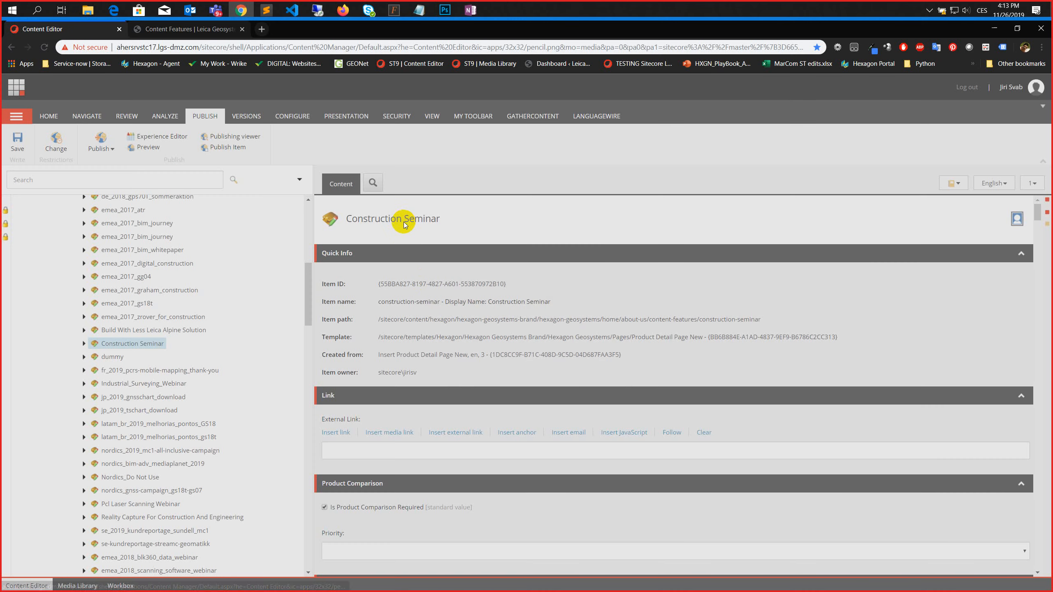
left_click(189, 29)
left_click(299, 45)
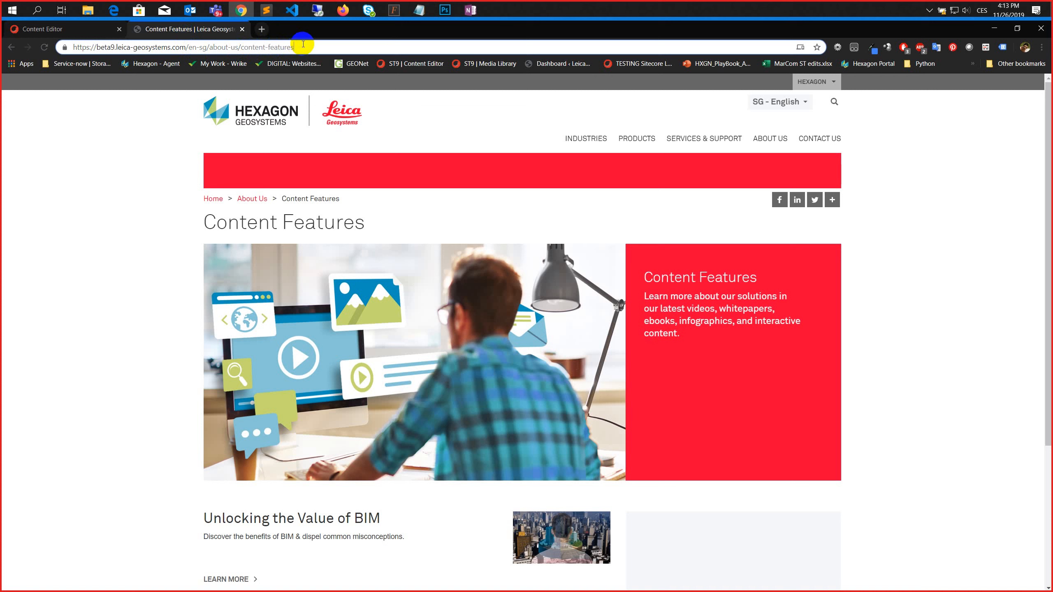
type("/")
key("ctrl+v")
triple_click(303, 44)
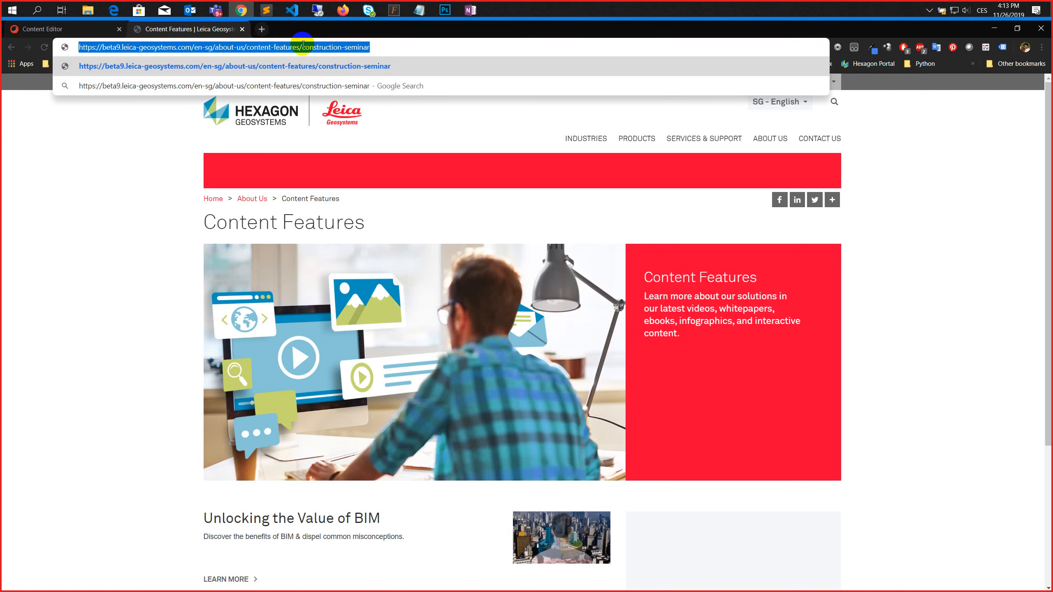
key("Return")
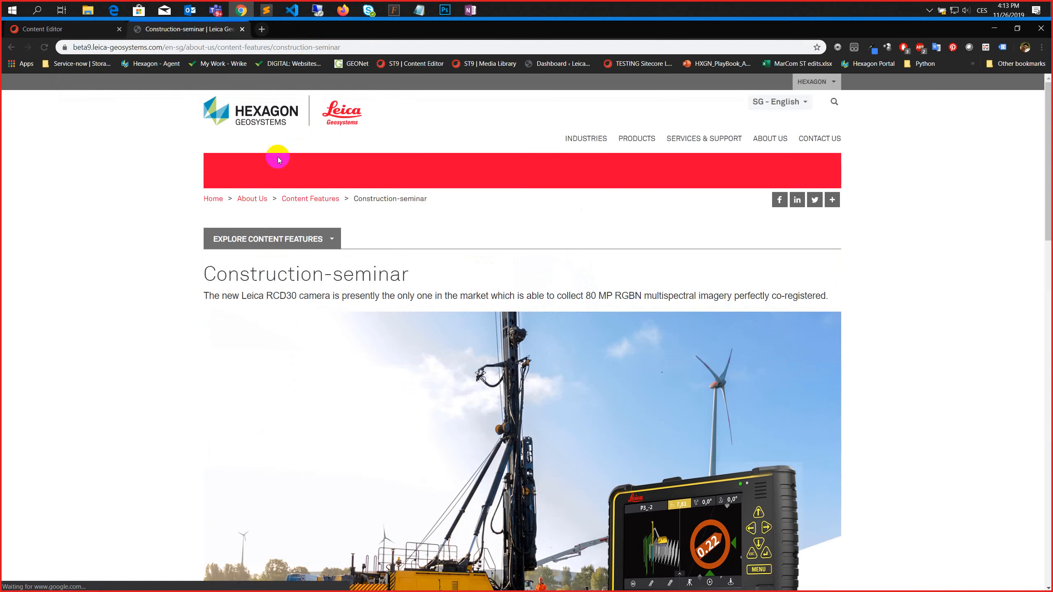
Look through the Construction Seminar page on the beta site, and cancel the open Rename dialog in the Content Editor
scroll(193, 190, "down", 1)
scroll(162, 178, "down", 12)
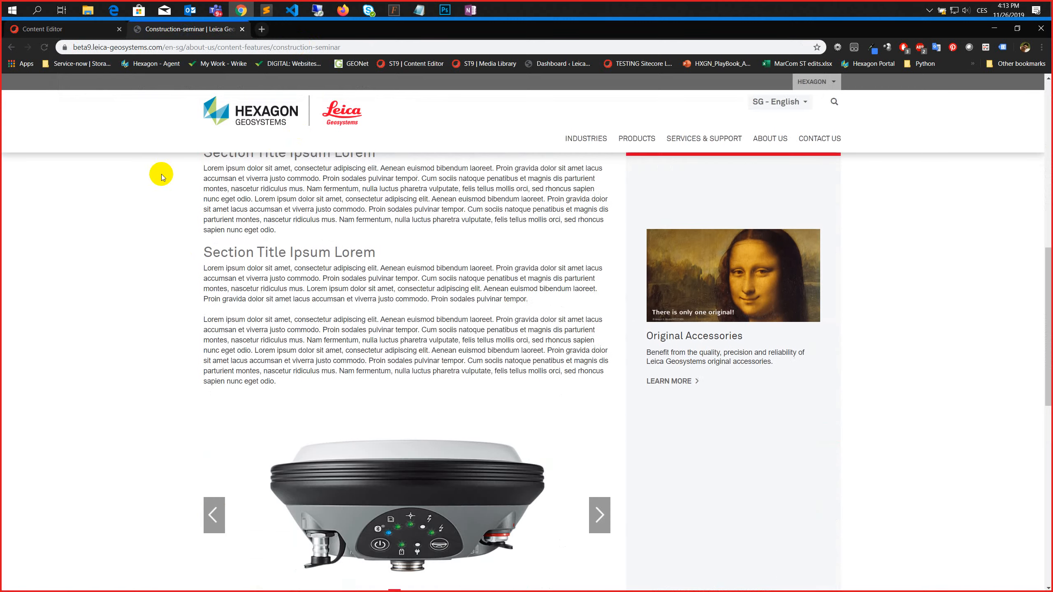
scroll(387, 299, "down", 9)
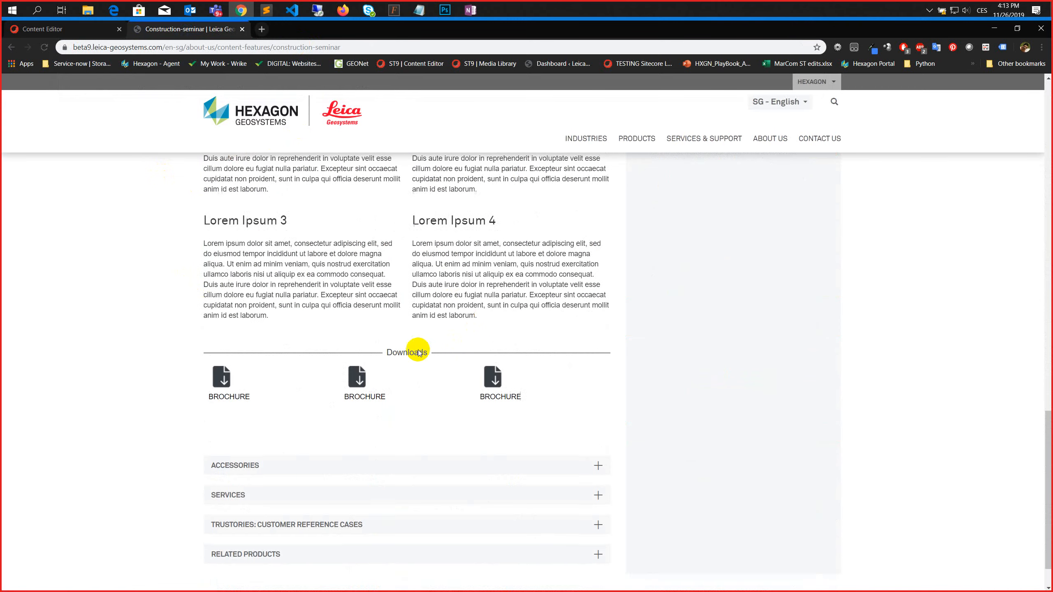
left_click_drag(443, 272, 494, 322)
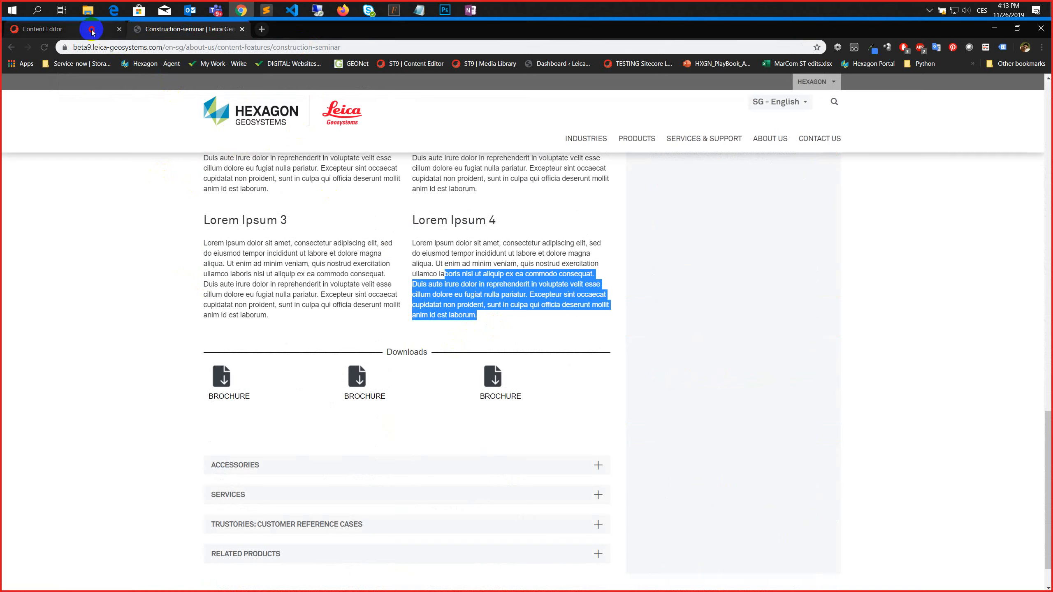
left_click(62, 29)
left_click(597, 382)
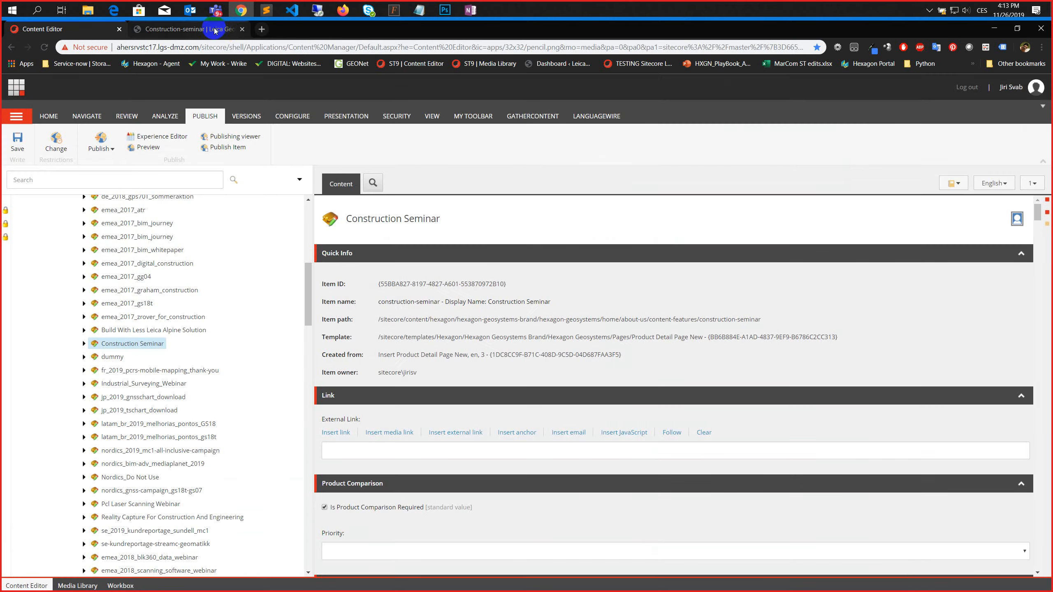
left_click(211, 29)
scroll(473, 444, "down", 1)
scroll(467, 393, "up", 8)
scroll(467, 393, "up", 5)
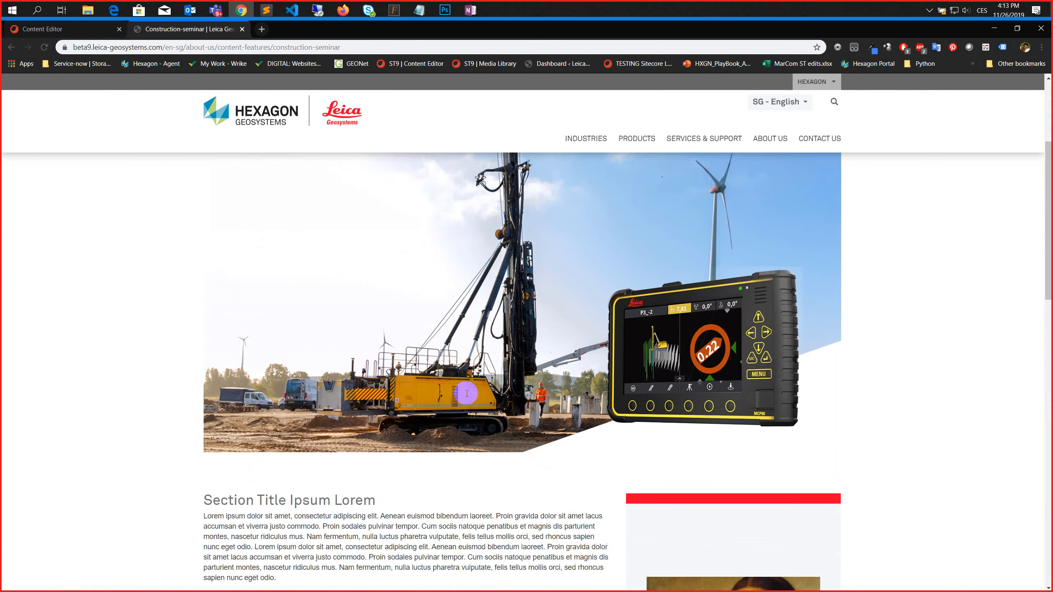
Switch the Construction Seminar item's language to English (Singapore) in the Content Editor, finding it in the language list with "singa"
left_click(81, 29)
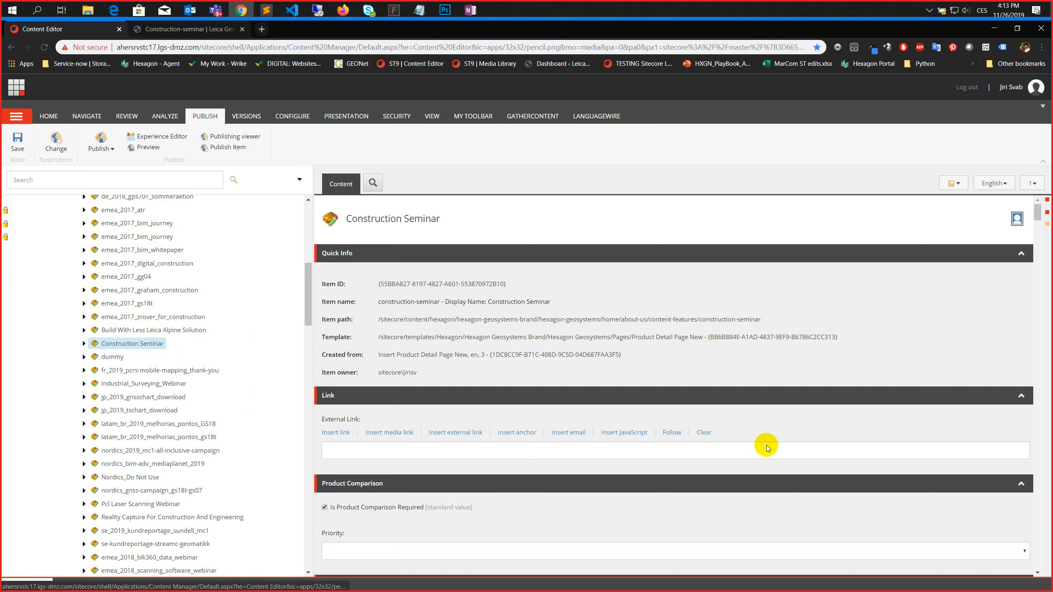
left_click(1000, 185)
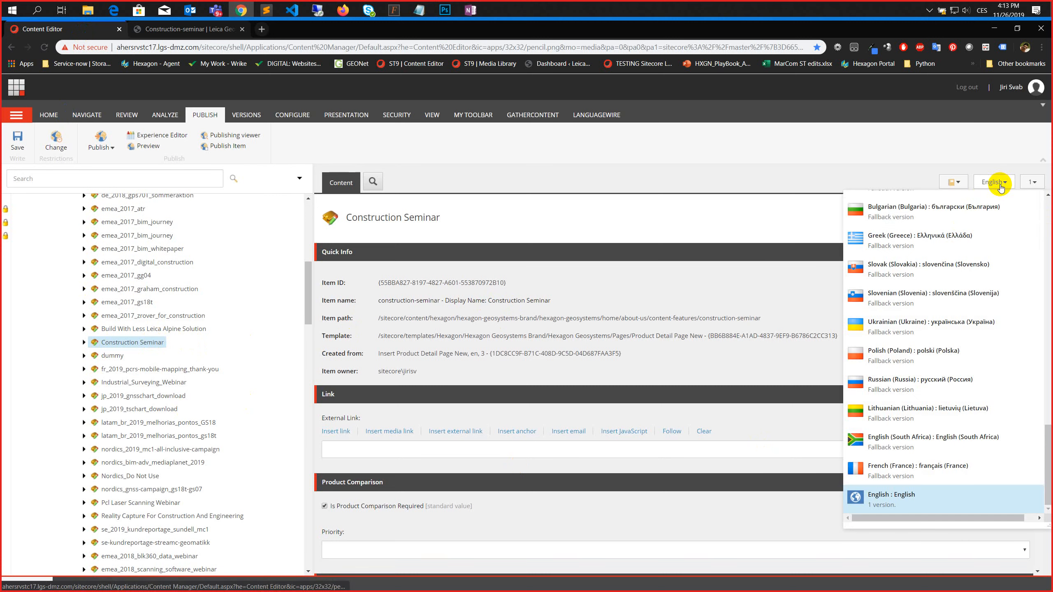
key("ctrl+f")
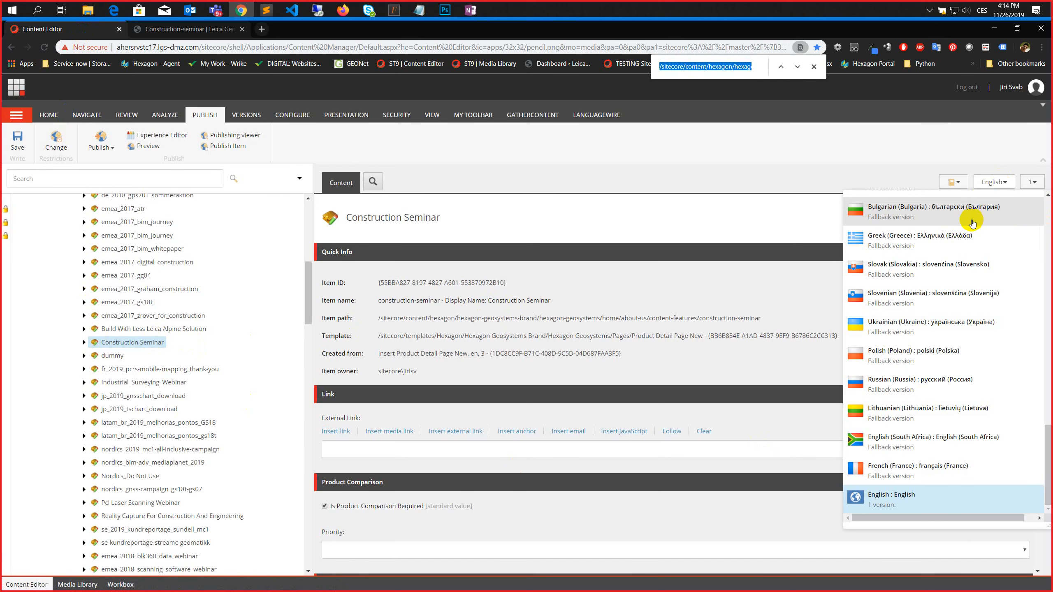
type("singa")
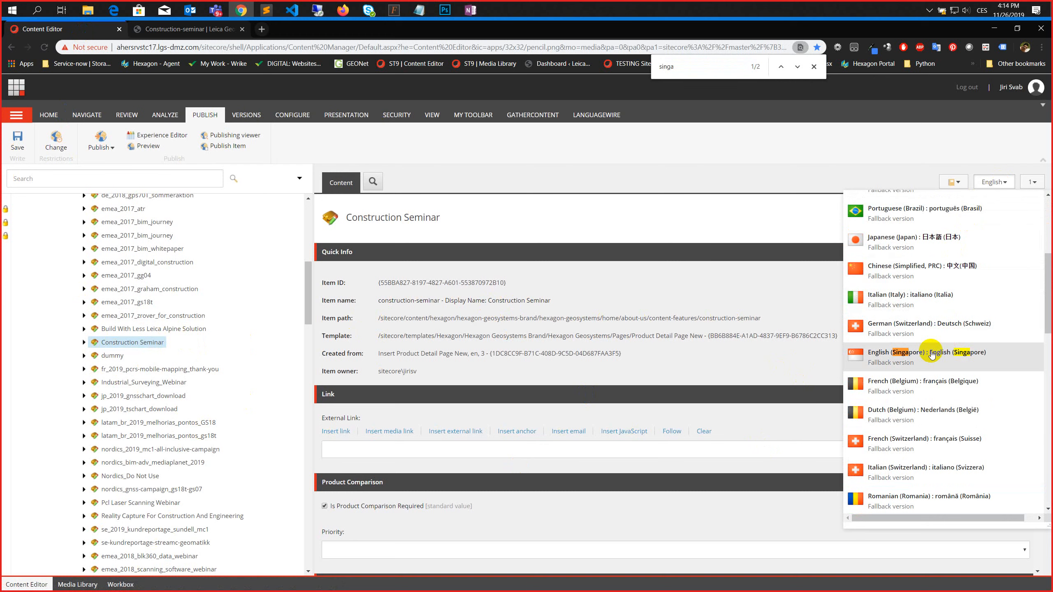
left_click(932, 355)
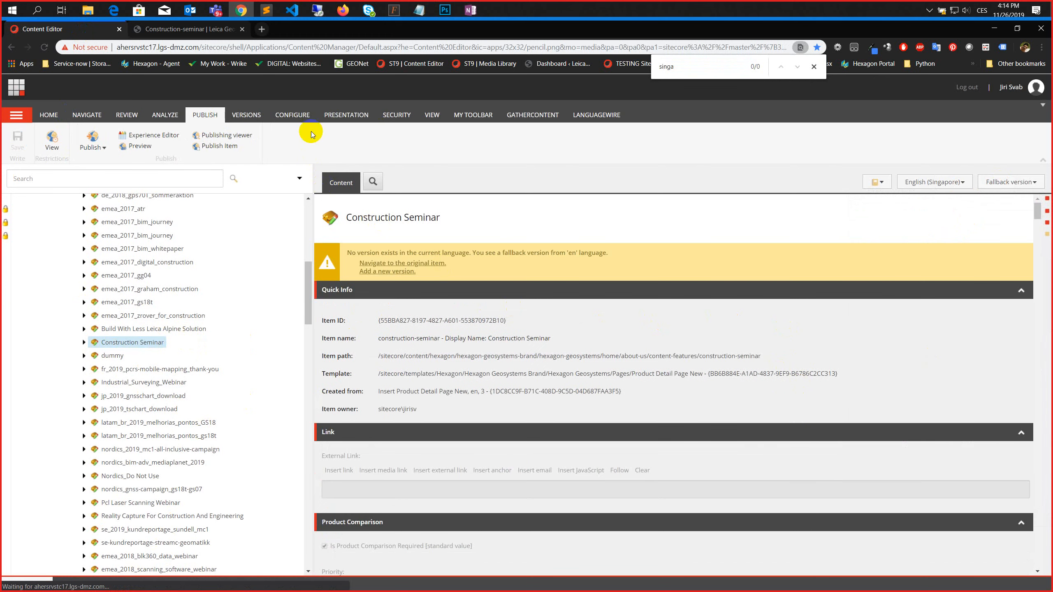
Create an English (Singapore) version of the Construction Seminar item with Copy From, and check its version list
left_click(249, 115)
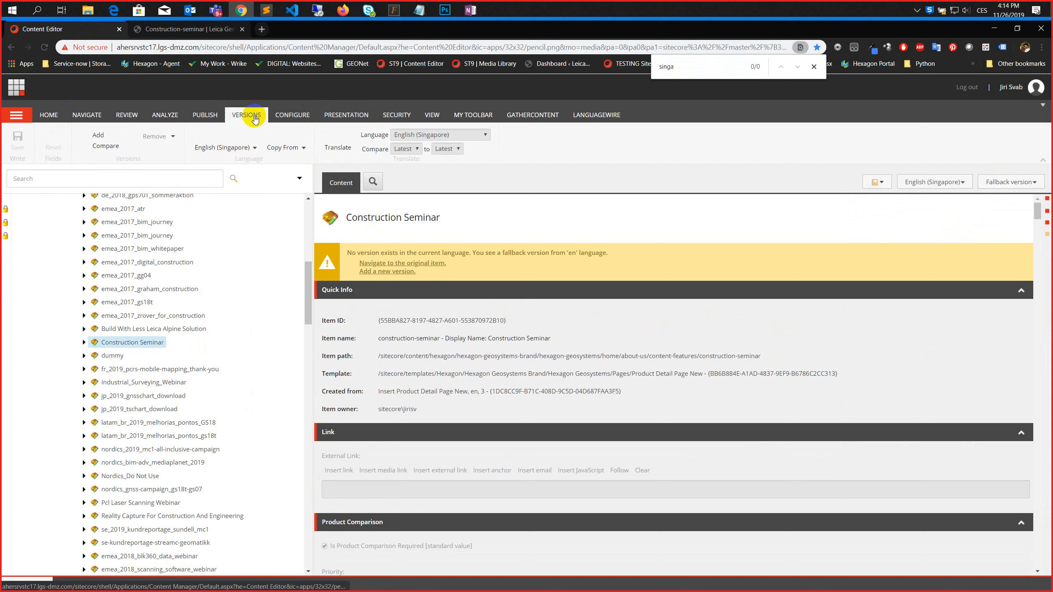
left_click(305, 148)
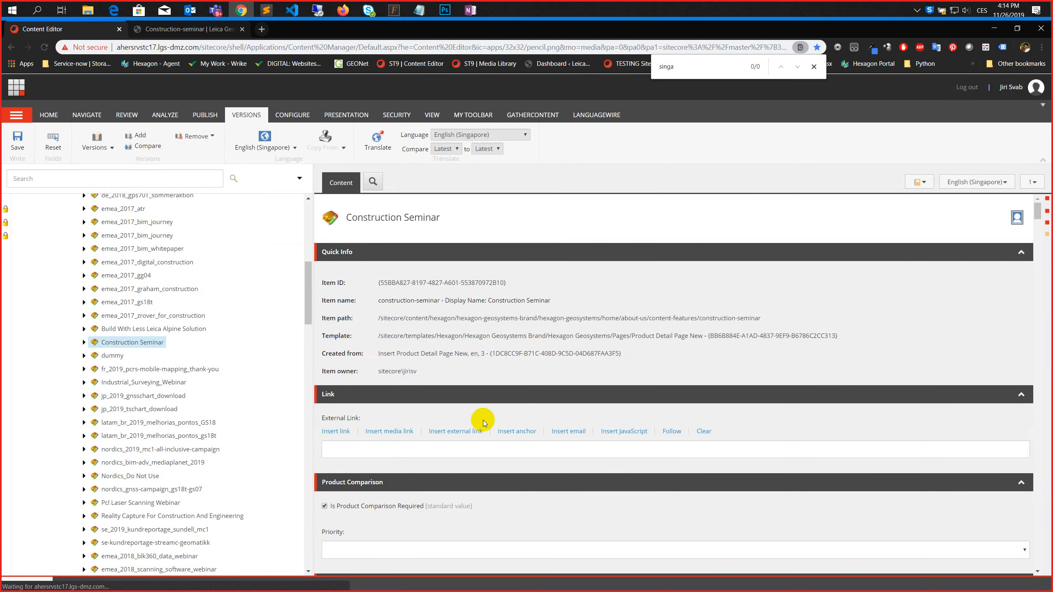
left_click(1045, 187)
left_click(1046, 187)
left_click(1045, 187)
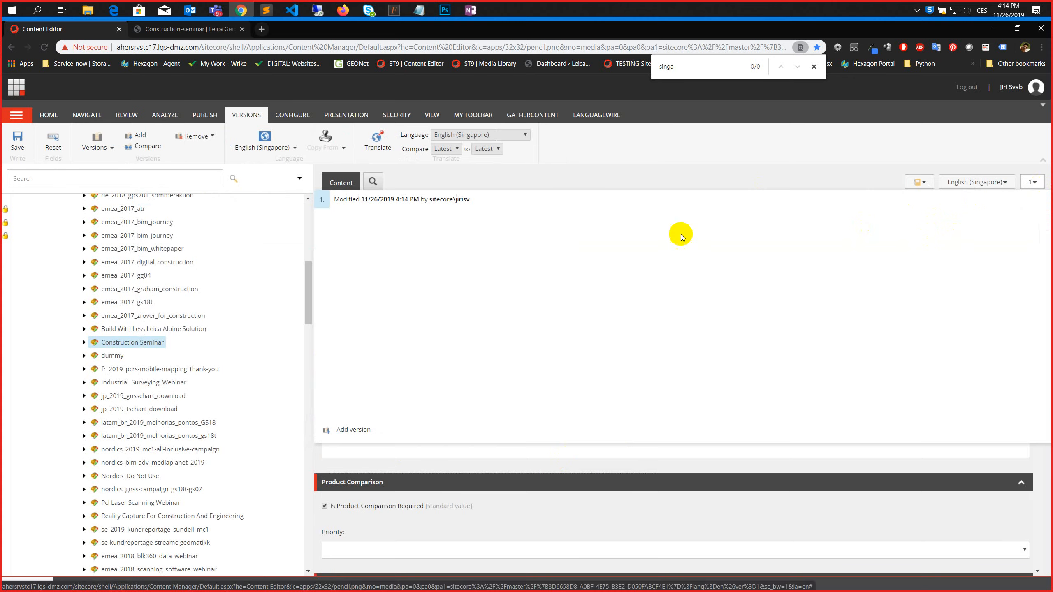
Examine the Titles, Content, Teaser Image and Thumbnail fields of the English (Singapore) version and compare them with the beta page
scroll(572, 505, "down", 5)
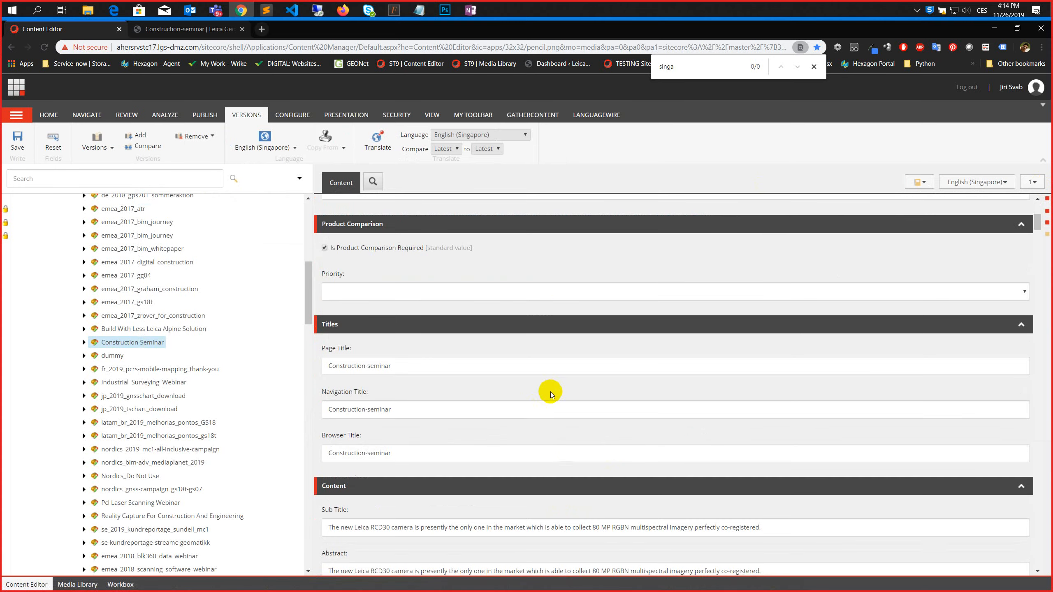
scroll(551, 394, "down", 5)
scroll(522, 369, "down", 10)
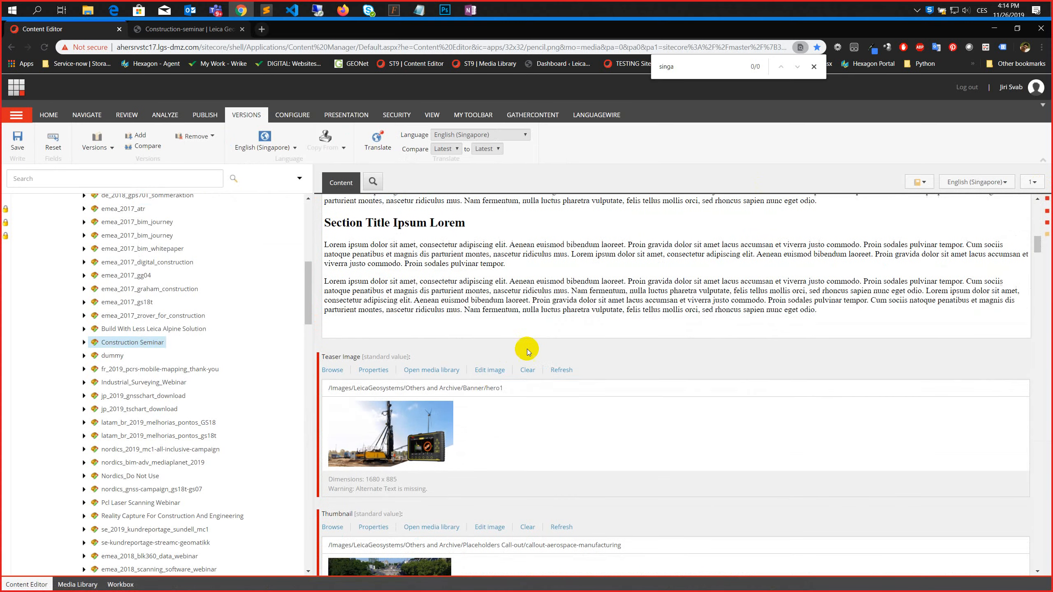
left_click_drag(467, 388, 383, 388)
scroll(462, 508, "down", 4)
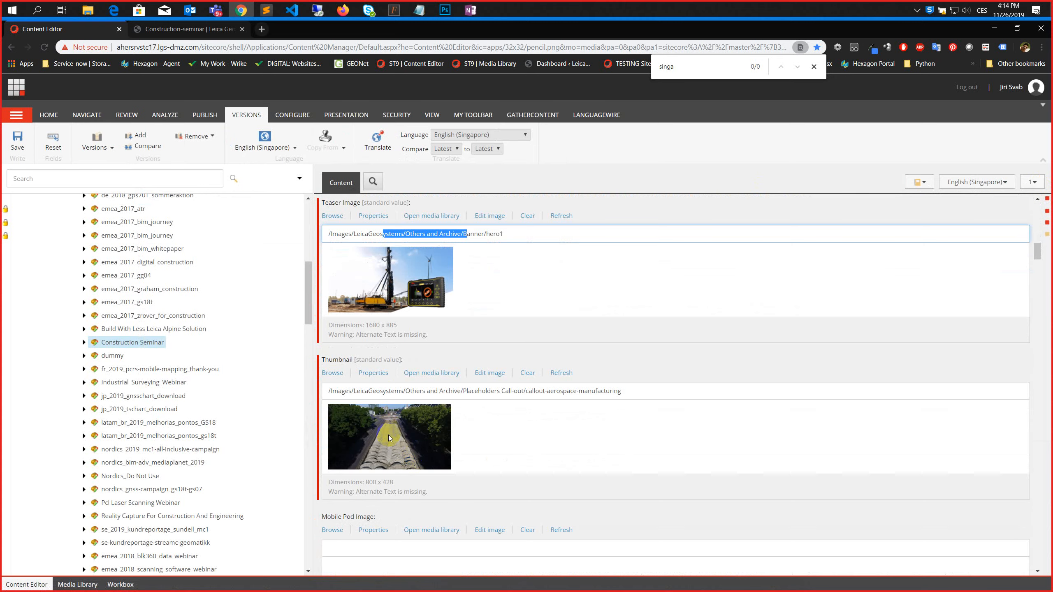
left_click(195, 29)
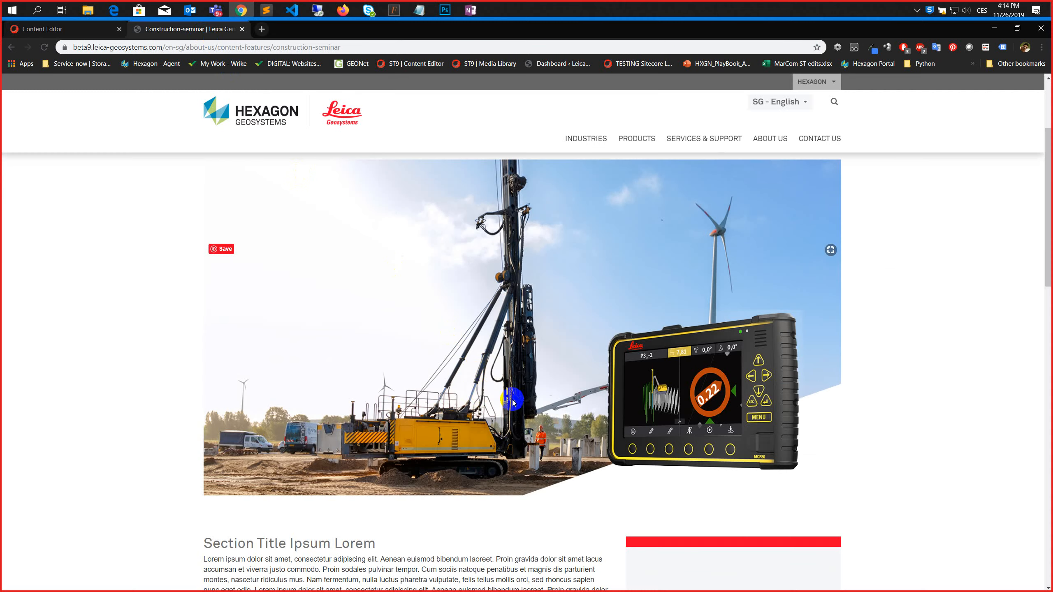
scroll(513, 402, "down", 5)
scroll(320, 361, "down", 6)
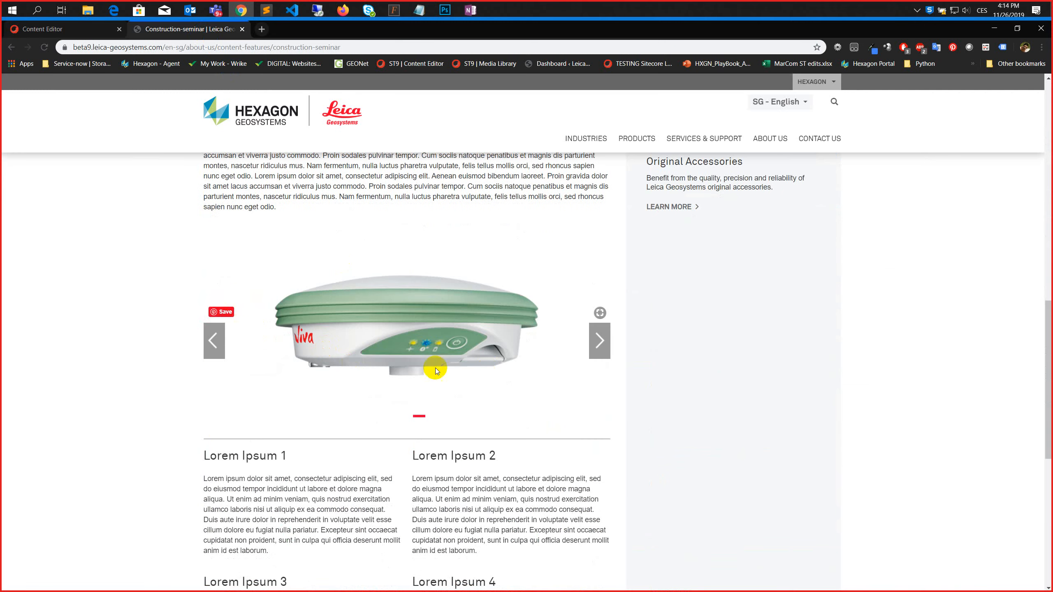
left_click(89, 29)
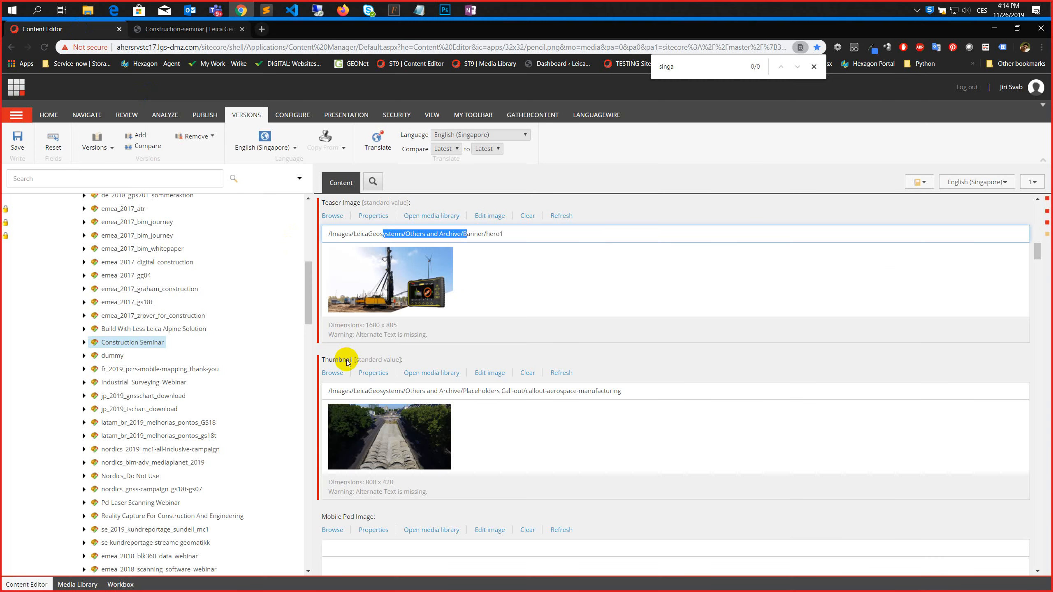
scroll(379, 393, "up", 6)
Examine the beta page's Original Accessories callout, image slider, Lorem Ipsum columns, Downloads, accordions and main text sections
left_click(204, 33)
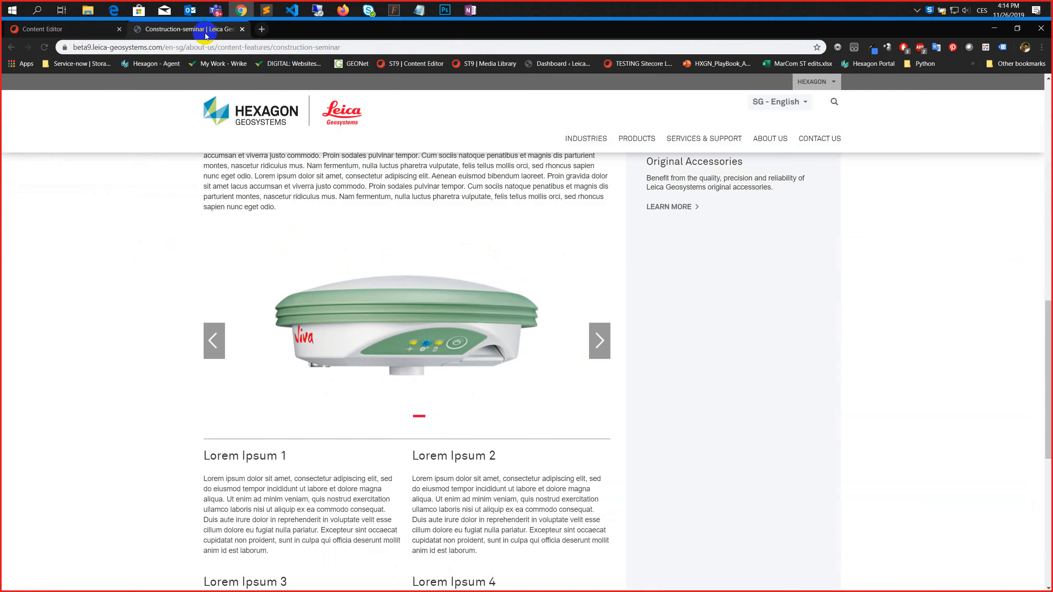
scroll(605, 394, "up", 3)
scroll(632, 399, "up", 2)
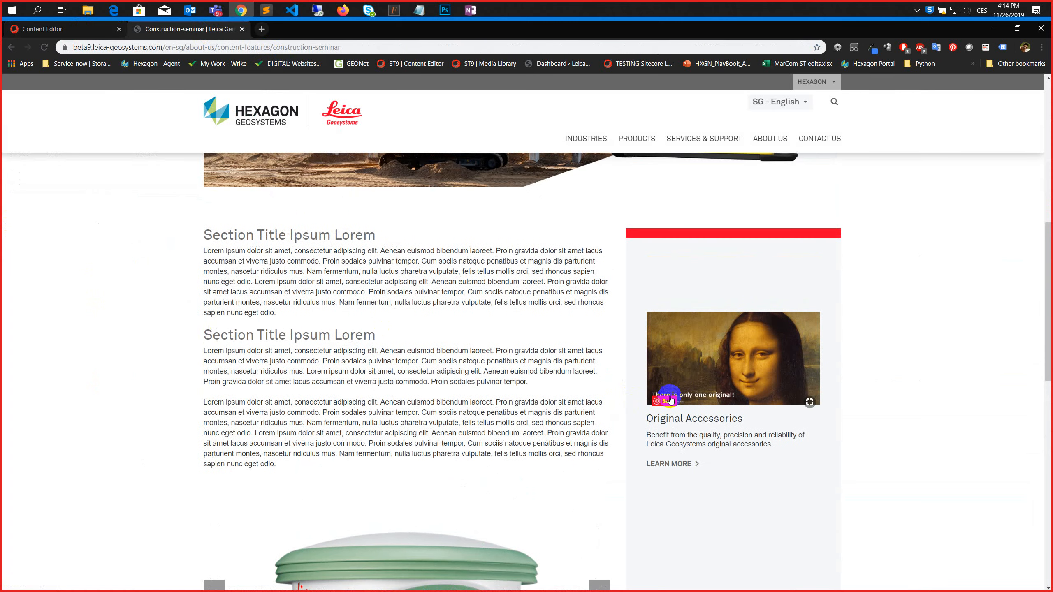
scroll(170, 340, "down", 5)
scroll(170, 343, "down", 4)
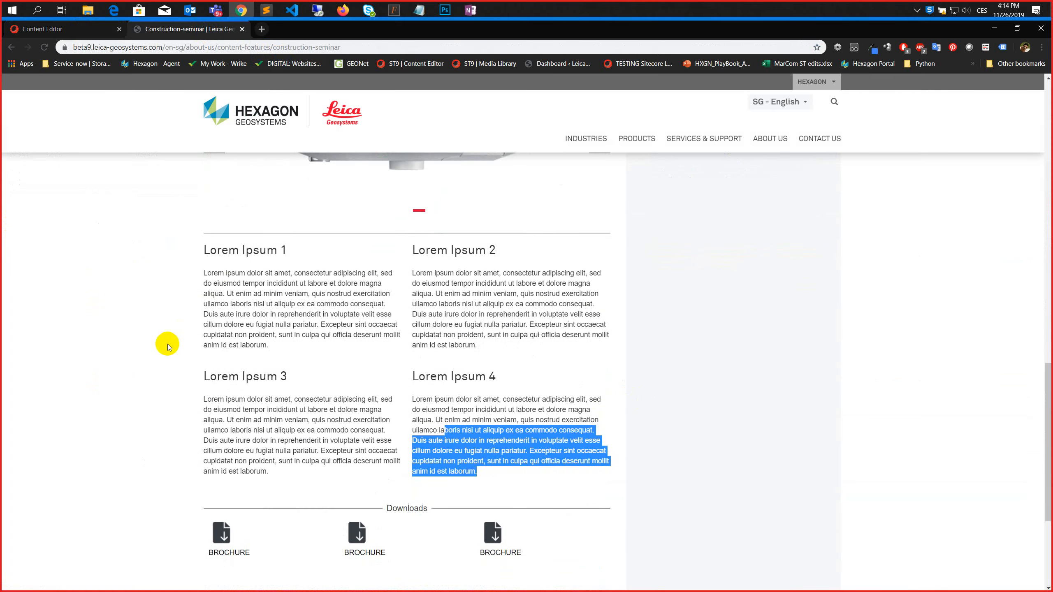
left_click_drag(214, 277, 240, 420)
scroll(448, 475, "down", 4)
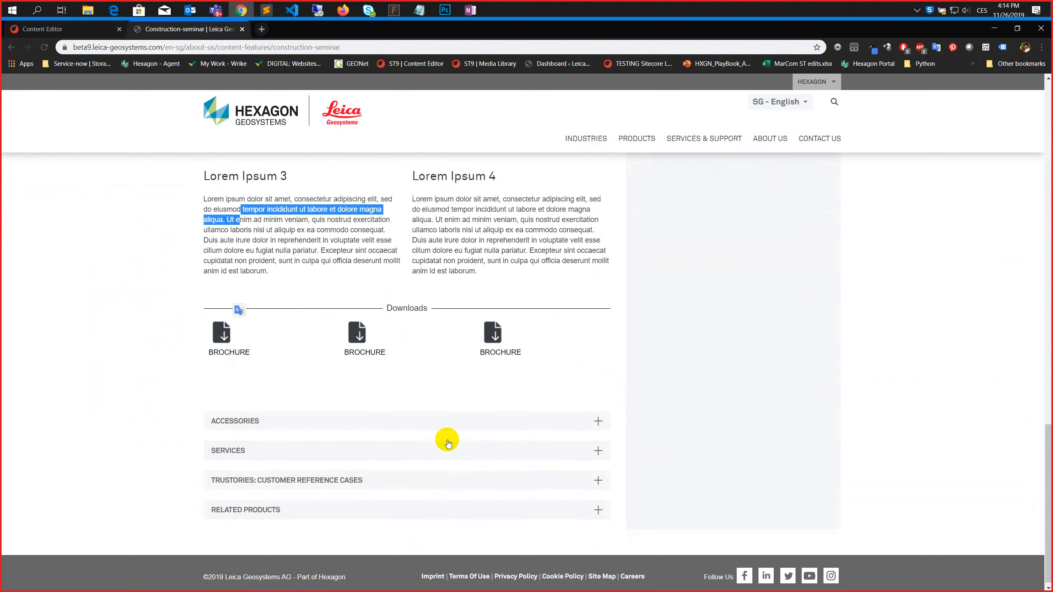
left_click_drag(447, 440, 165, 337)
scroll(647, 485, "up", 16)
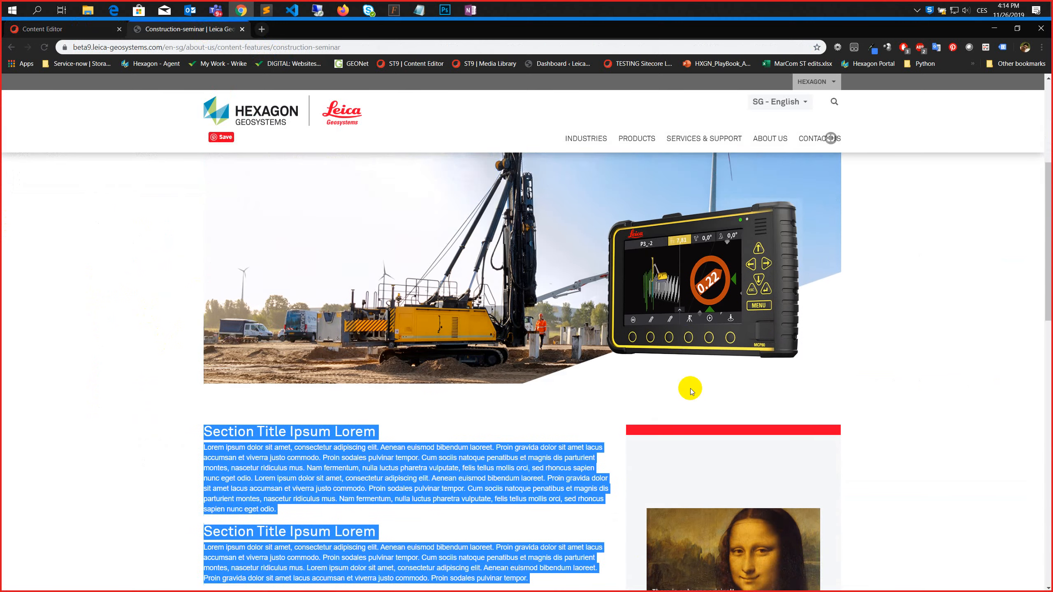
scroll(689, 388, "down", 3)
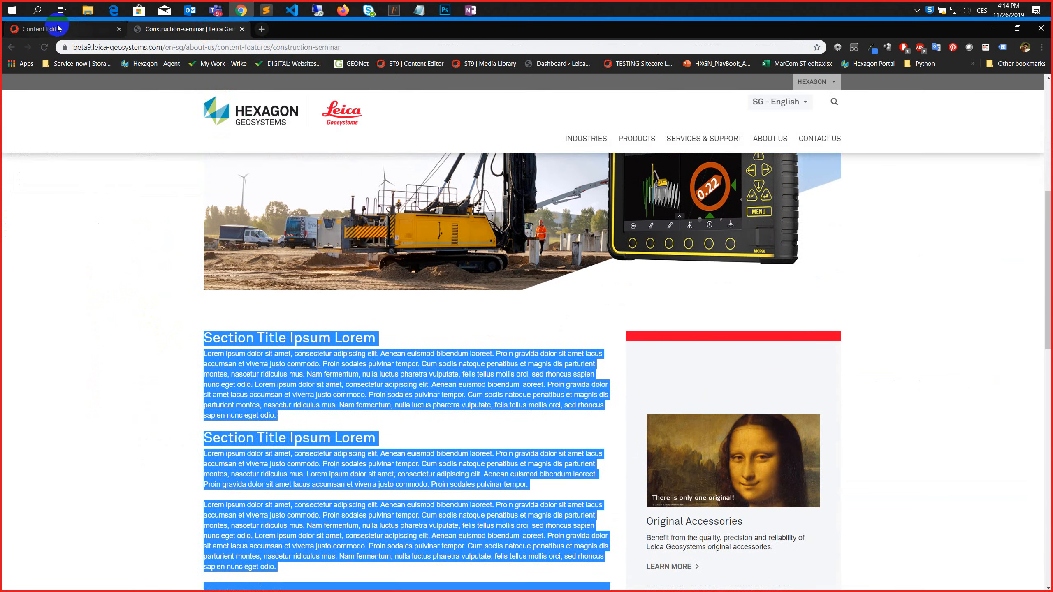
Expand the Construction Seminar item and its Content Blocks folder in the Content Editor's tree
left_click(58, 25)
left_click(84, 342)
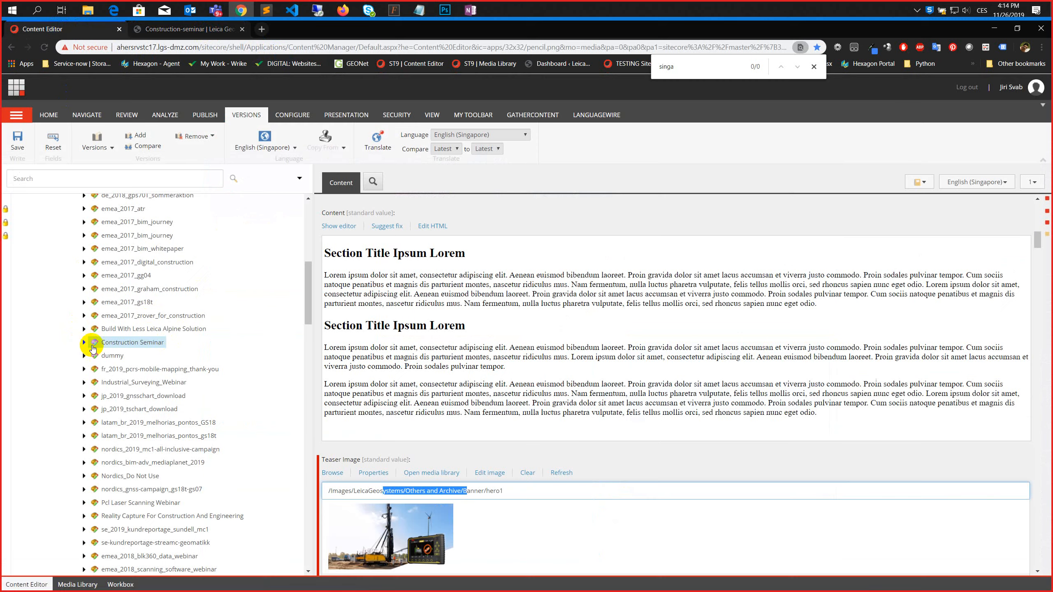
left_click(92, 356)
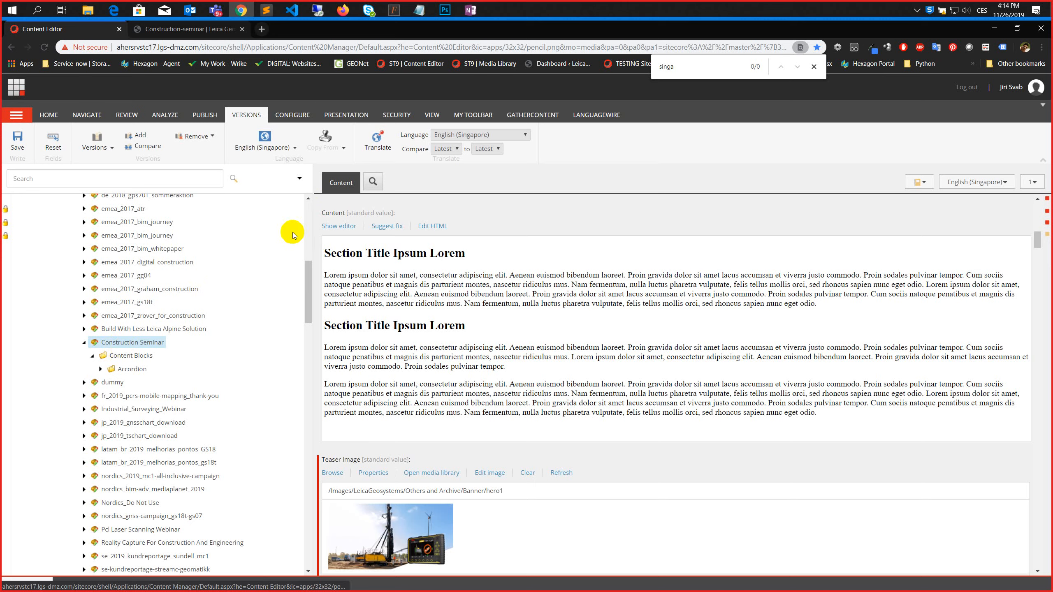
Open the controls of the Construction Seminar item's Final Layout for editing in the Device Editor
left_click(346, 115)
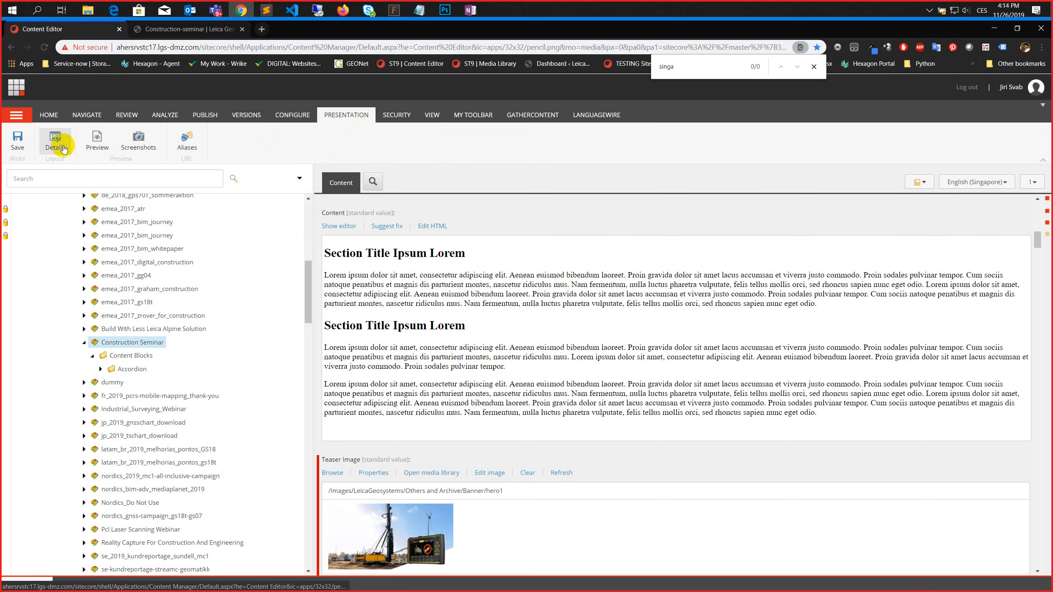
left_click(54, 138)
left_click(451, 228)
scroll(457, 324, "down", 10)
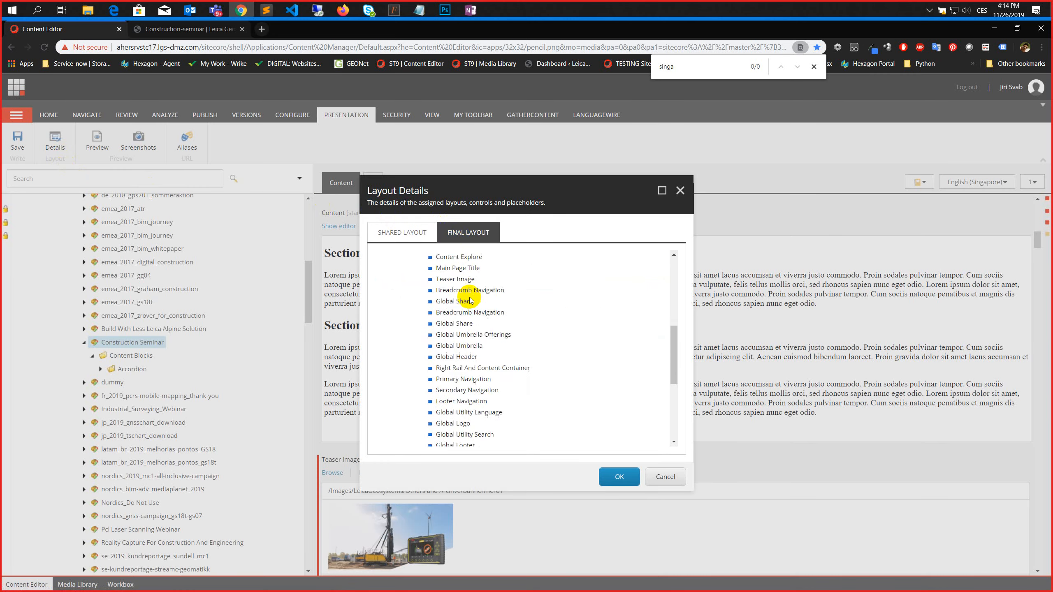
left_click(428, 314)
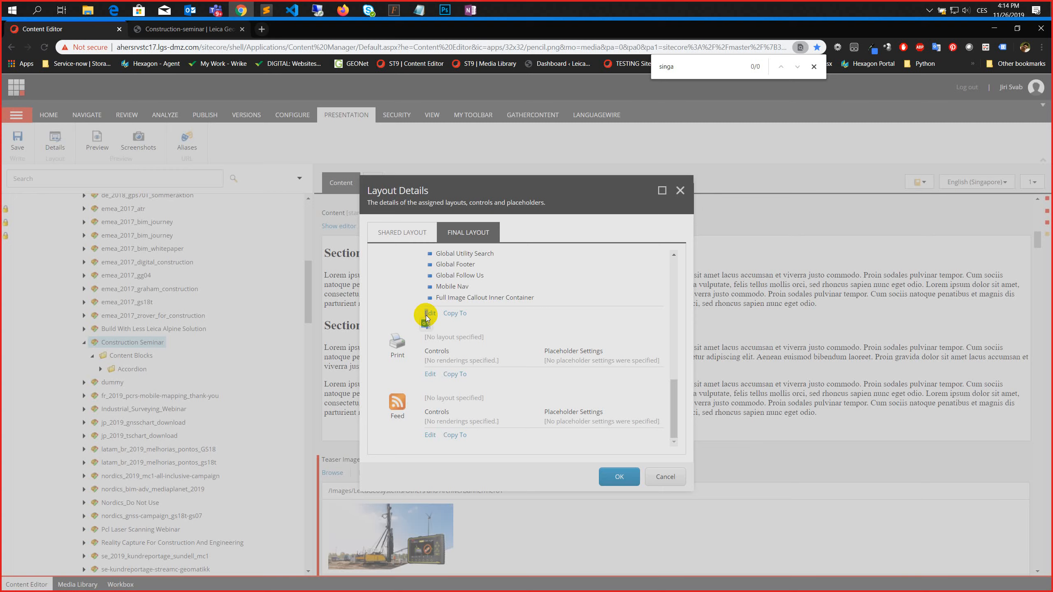
left_click_drag(418, 195, 646, 203)
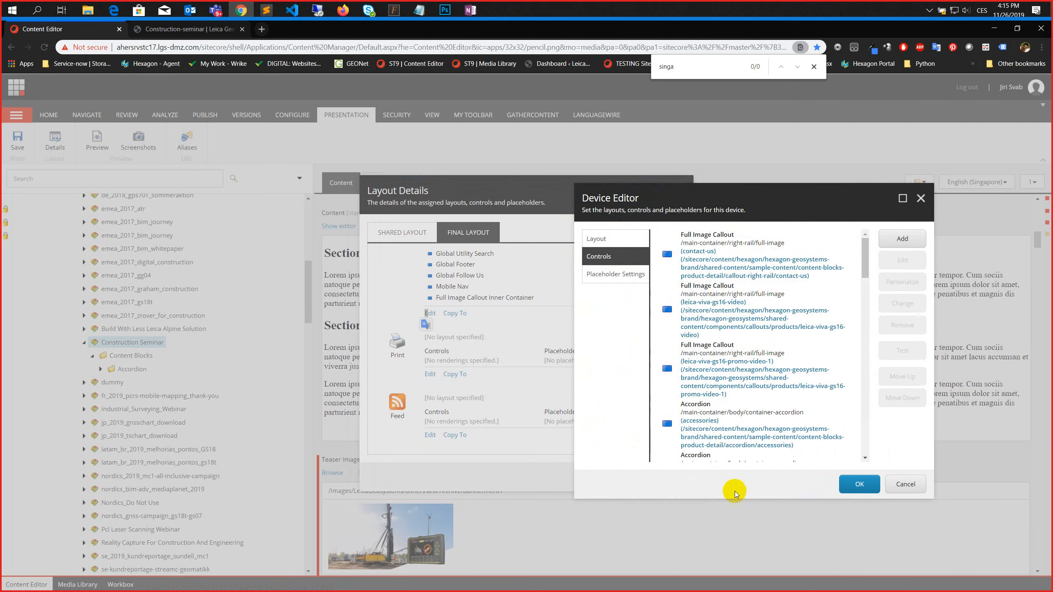
Examine the layout's full control list, search it for "foote", and compare the callout controls with the beta page
scroll(731, 414, "down", 5)
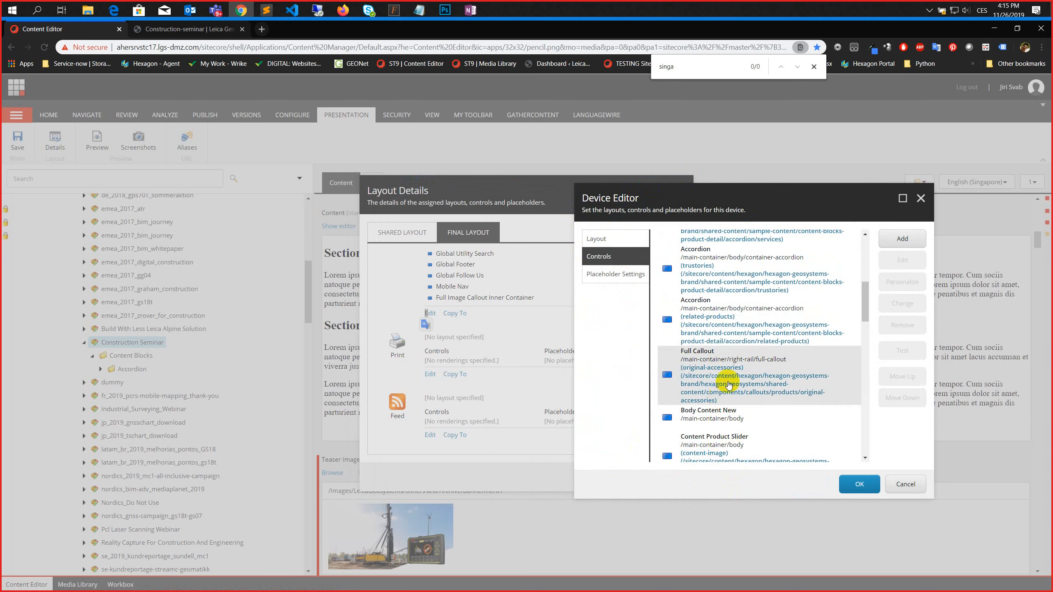
scroll(760, 358, "down", 4)
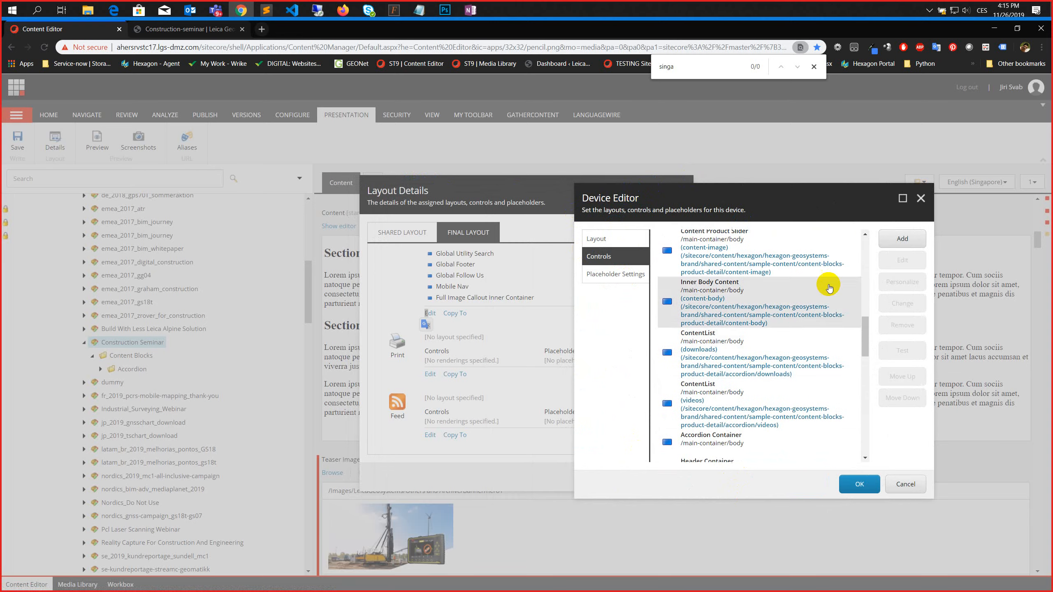
left_click(903, 197)
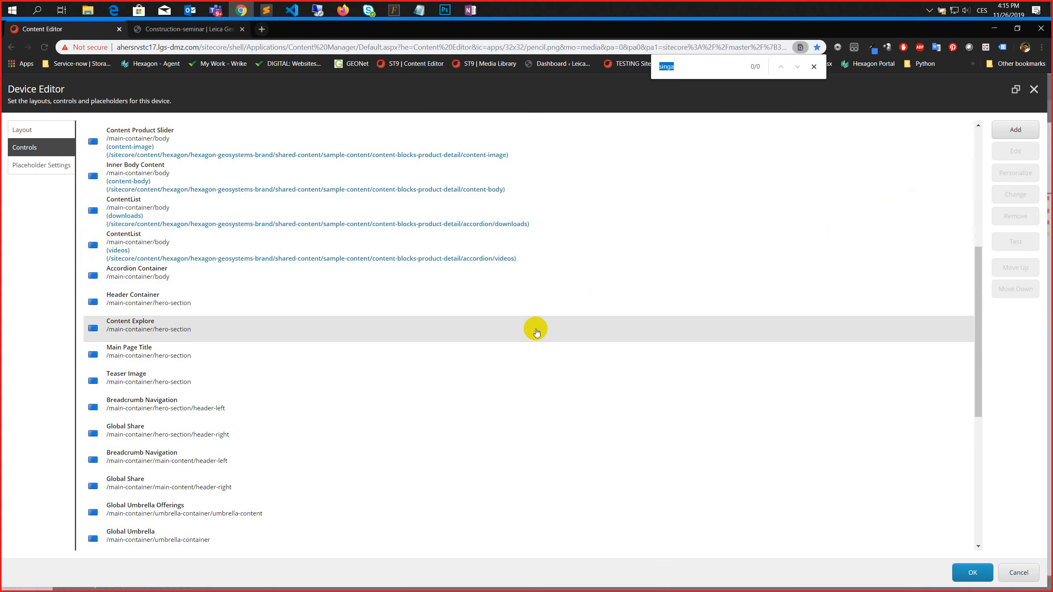
type("foote")
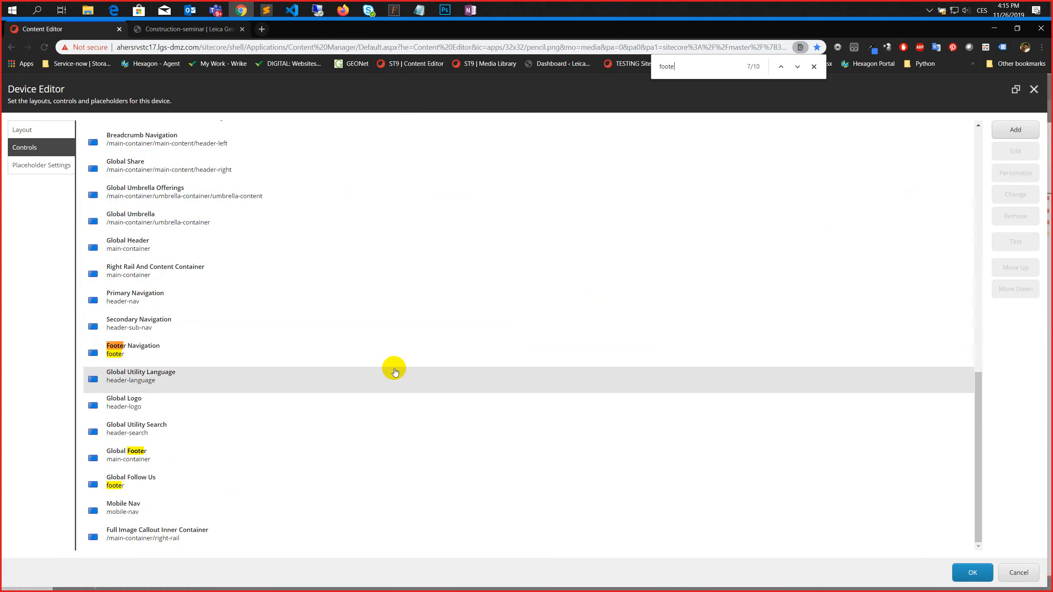
scroll(394, 369, "up", 10)
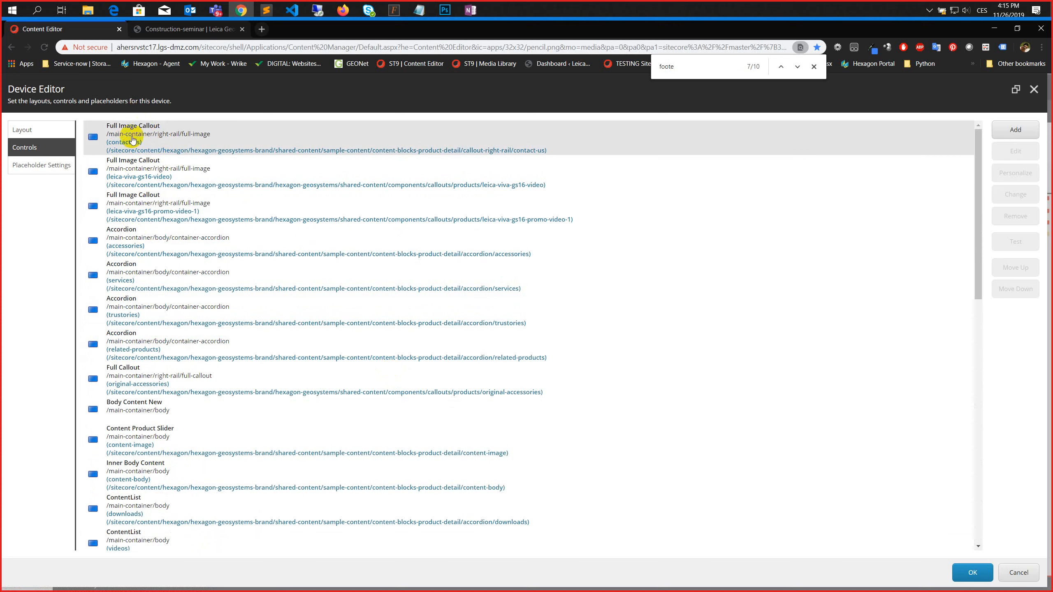
left_click(151, 30)
scroll(591, 353, "down", 3)
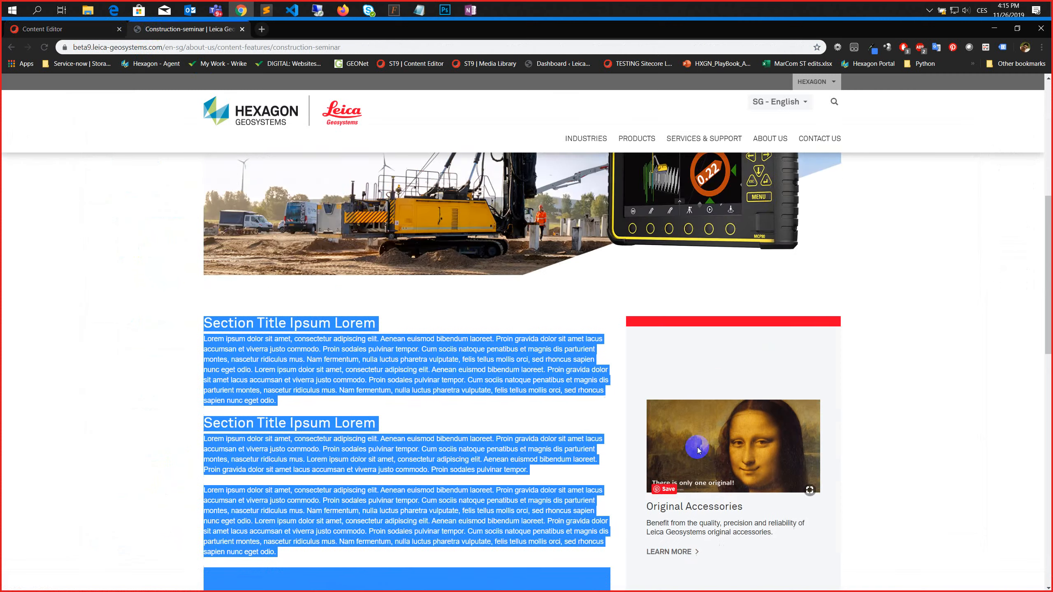
left_click(80, 34)
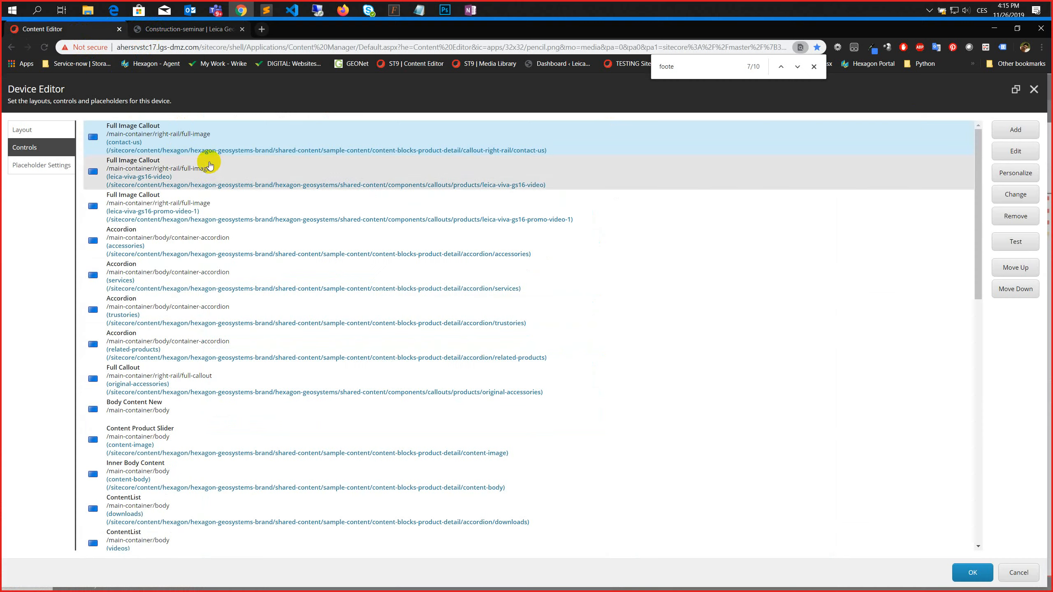
Remove the three Full Image Callout controls: contact-us, leica-viva-gs16-video and leica-viva-gs16-promo-video-1
left_click(1013, 218)
left_click(352, 141)
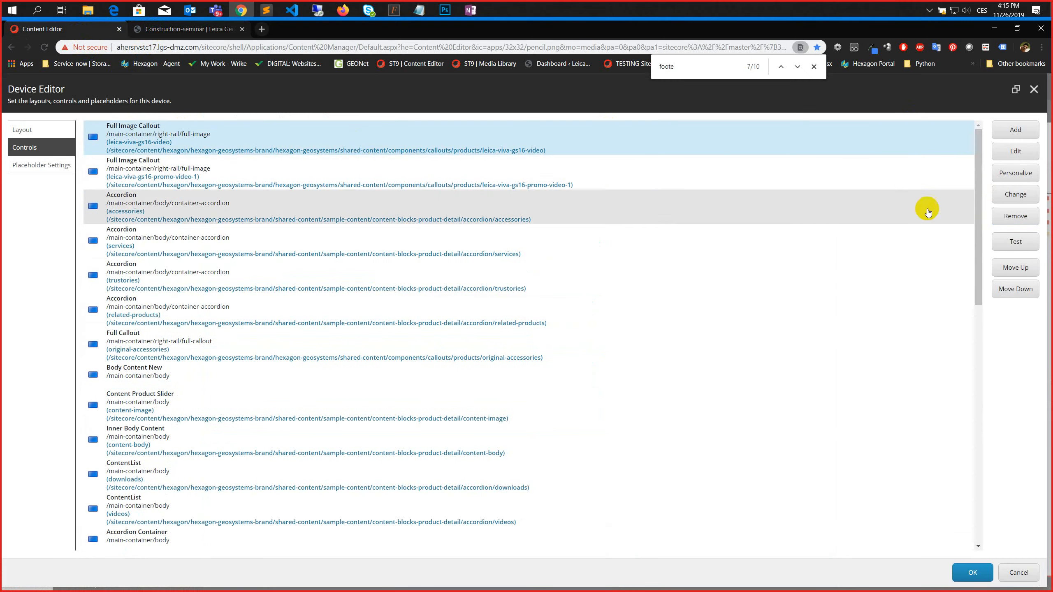
left_click(1011, 220)
left_click(270, 149)
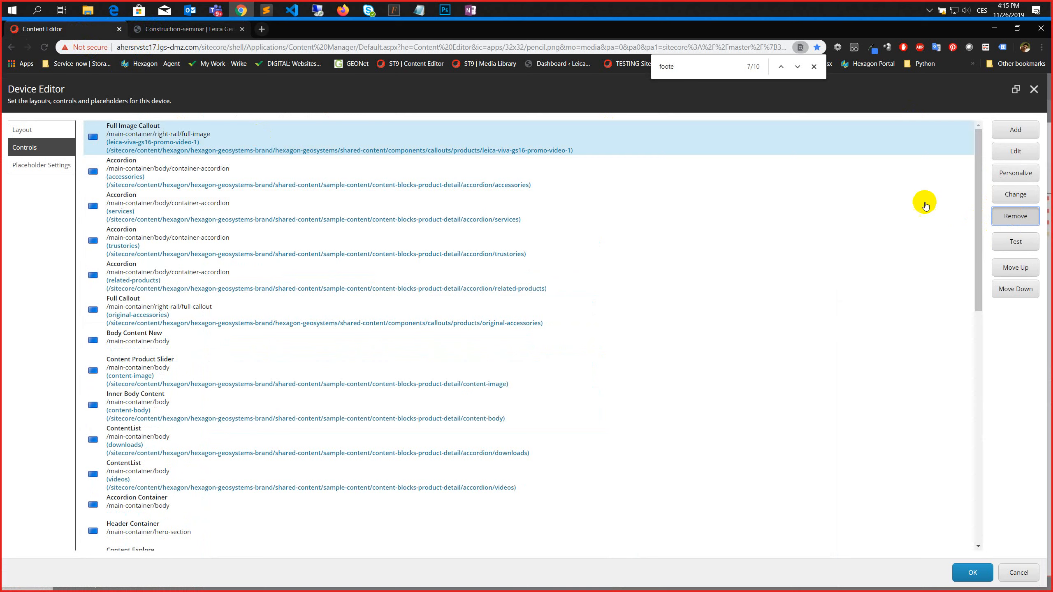
left_click(1012, 217)
Remove the accessories, services and trustories Accordion controls and the original-accessories Full Callout from the layout
left_click(207, 145)
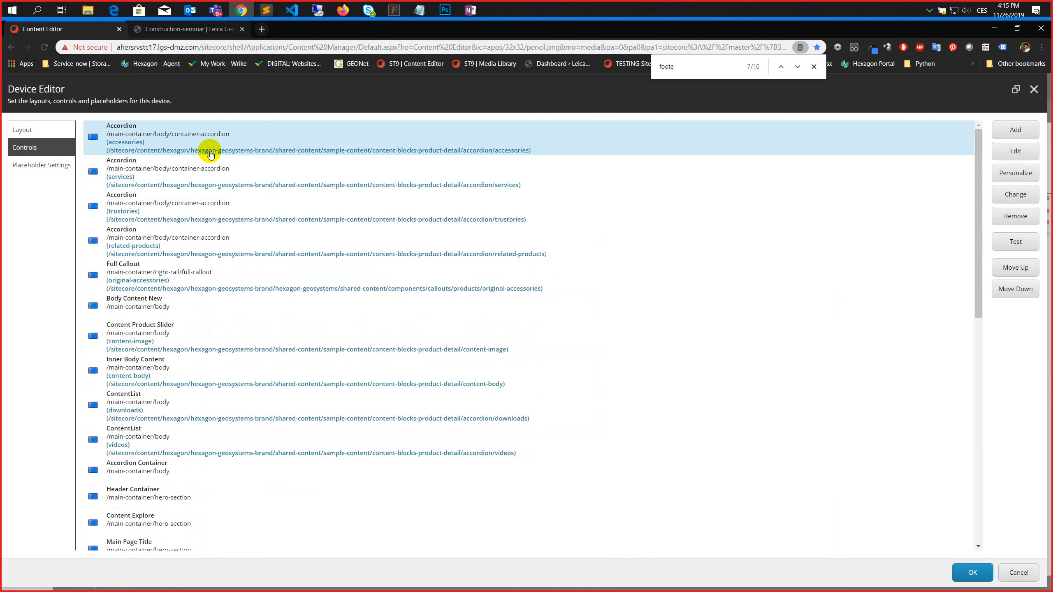
left_click(1011, 219)
left_click(252, 134)
left_click(1003, 219)
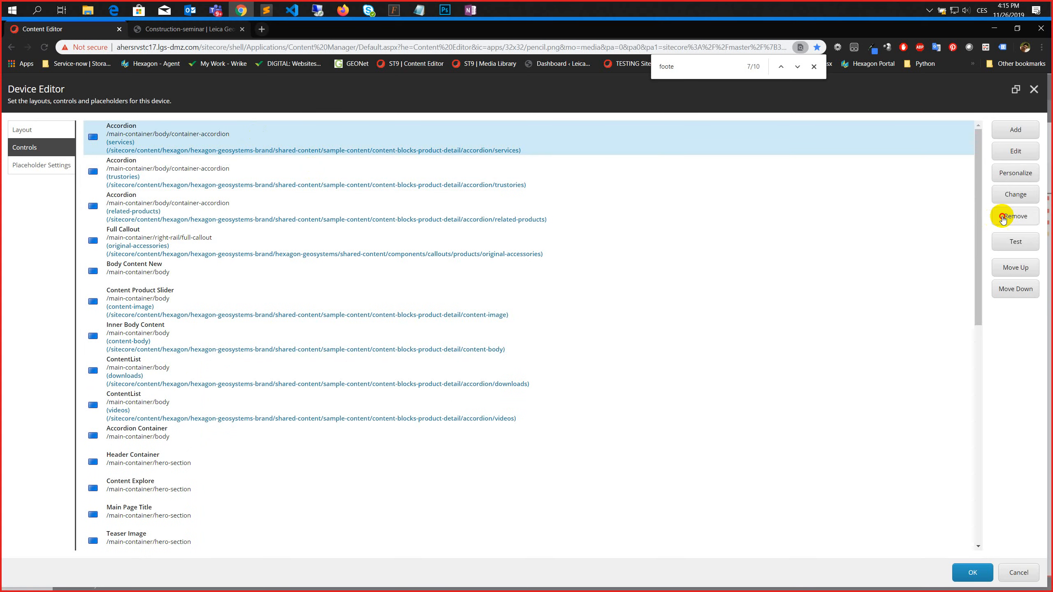
left_click(180, 143)
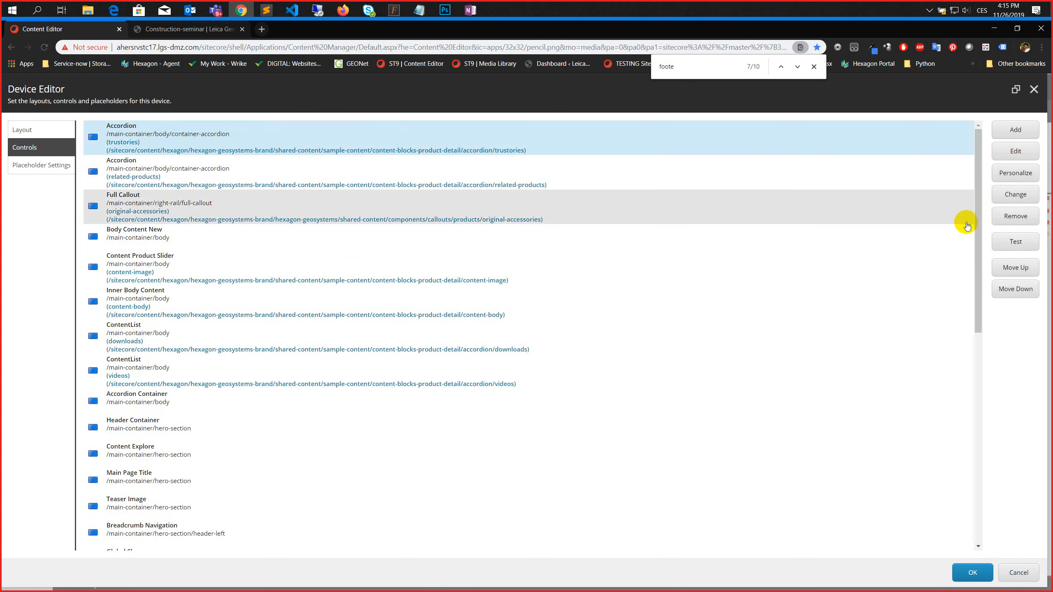
left_click(1003, 216)
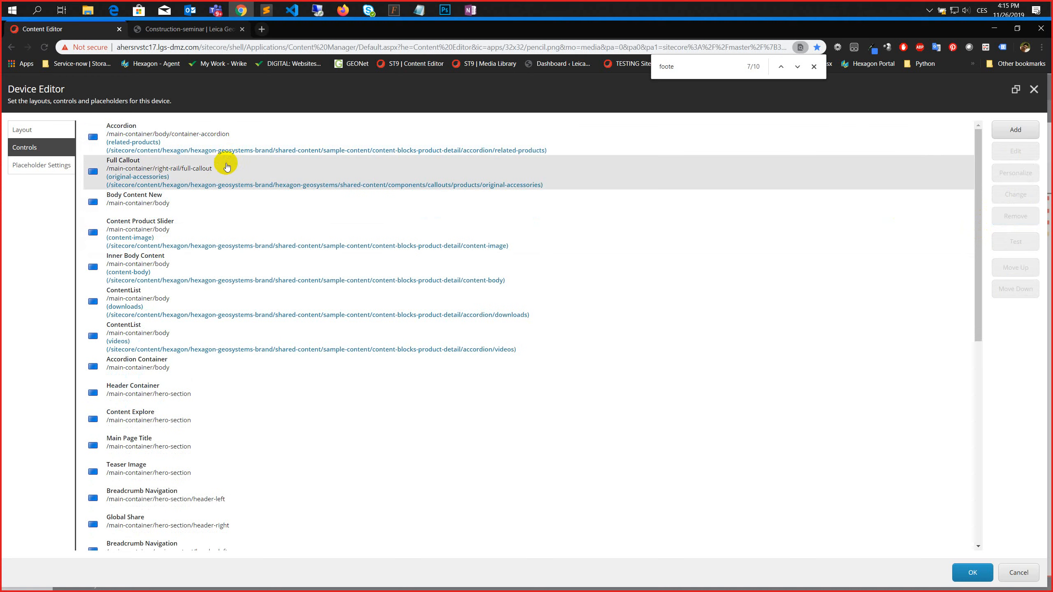
left_click(276, 179)
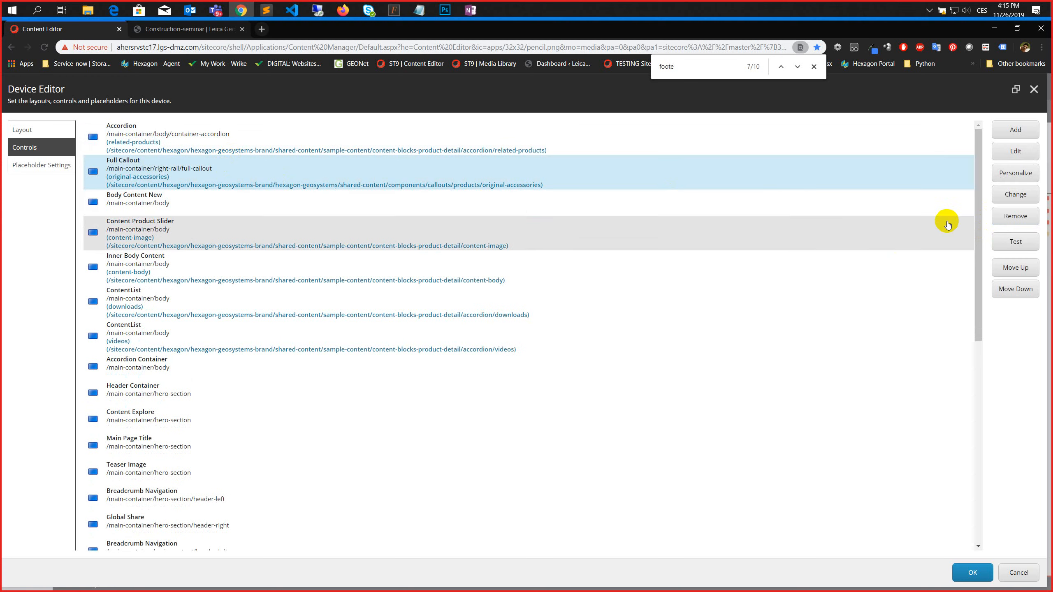
left_click(1009, 224)
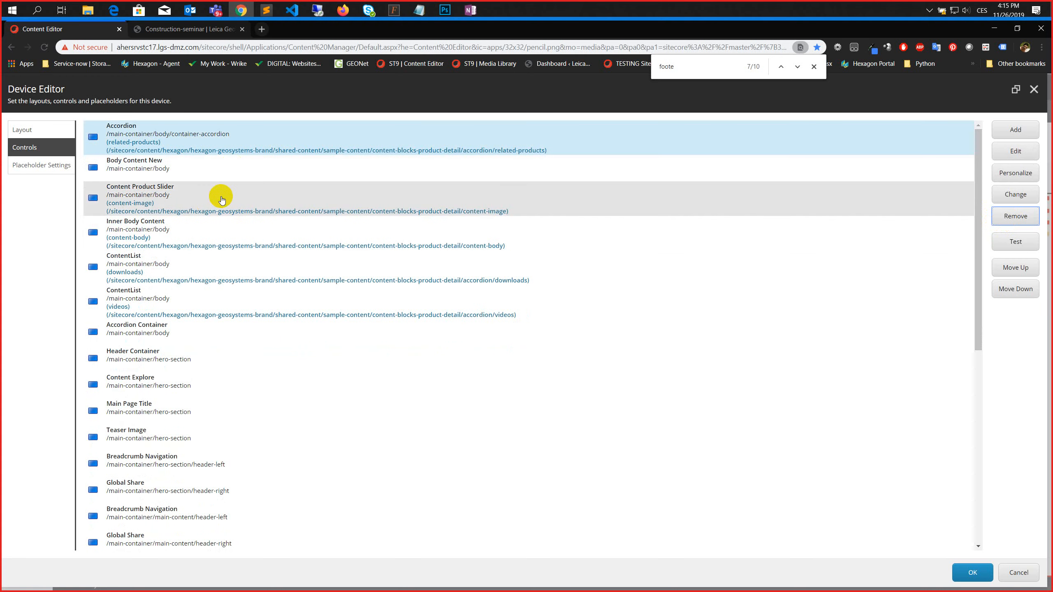
Compare the Content Product Slider control with the image slider on the beta page
left_click(166, 206)
left_click(174, 29)
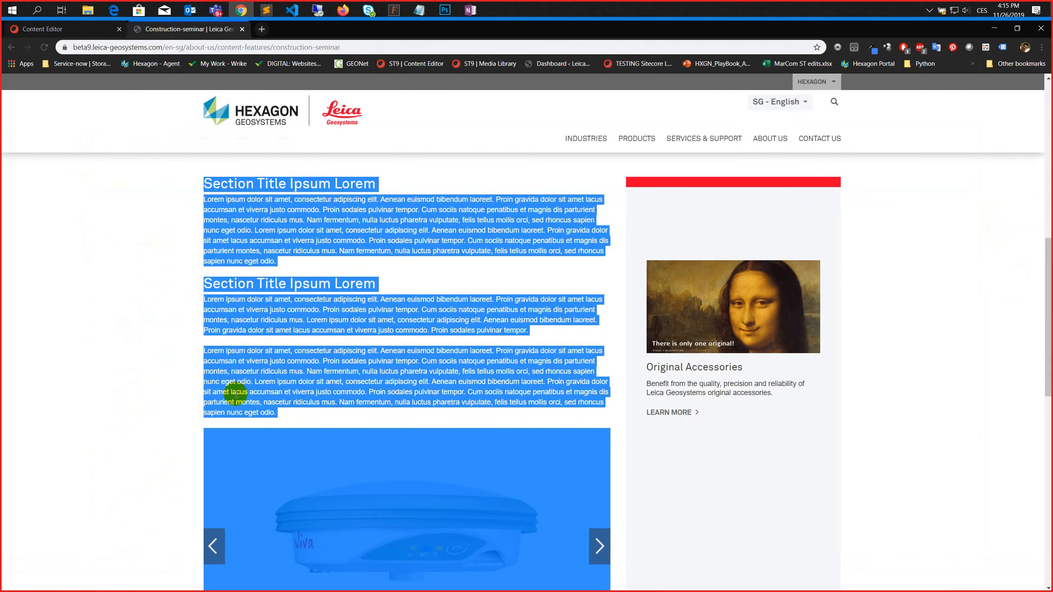
scroll(606, 514, "down", 2)
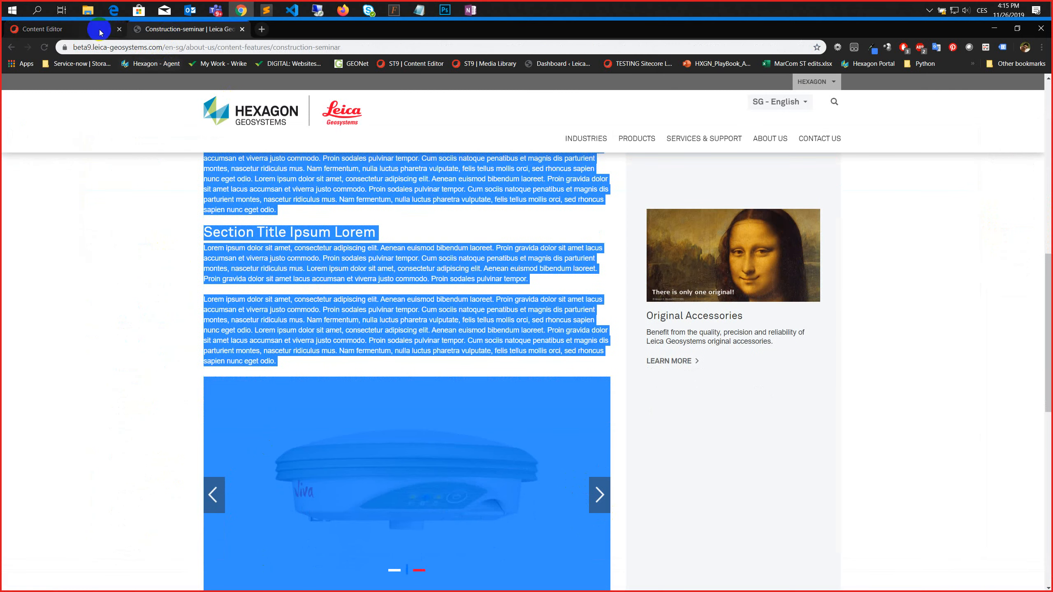
left_click(85, 29)
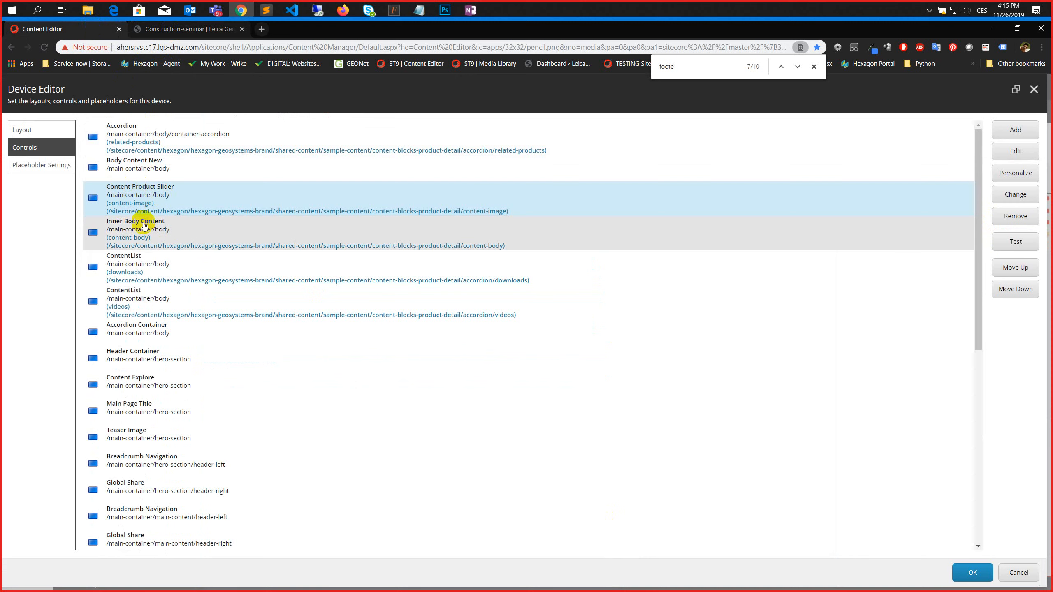
Remove the Inner Body Content control and the downloads and videos ContentList controls from the layout
left_click(125, 244)
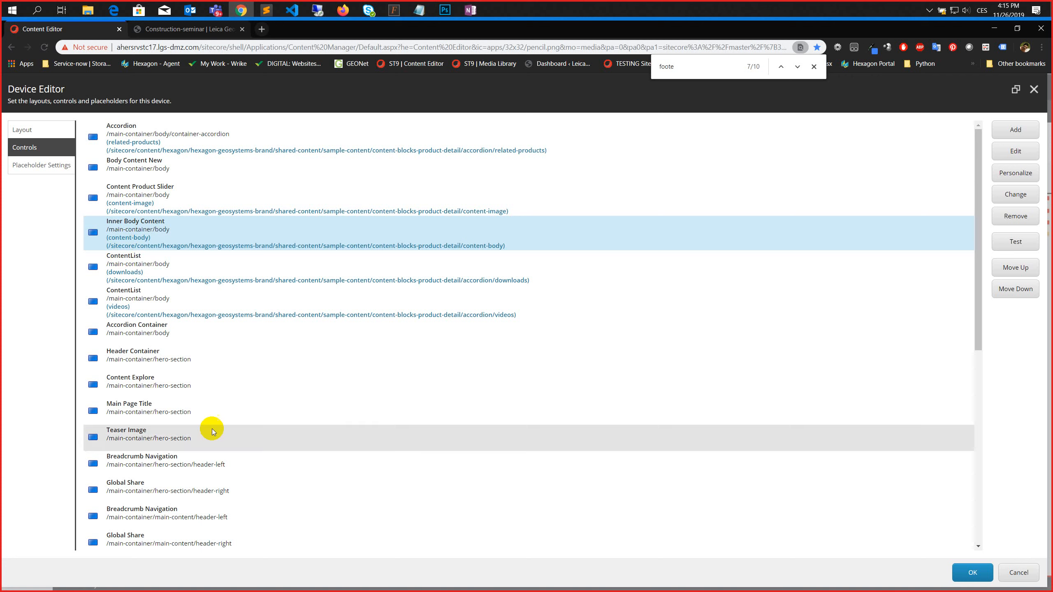
left_click(1016, 216)
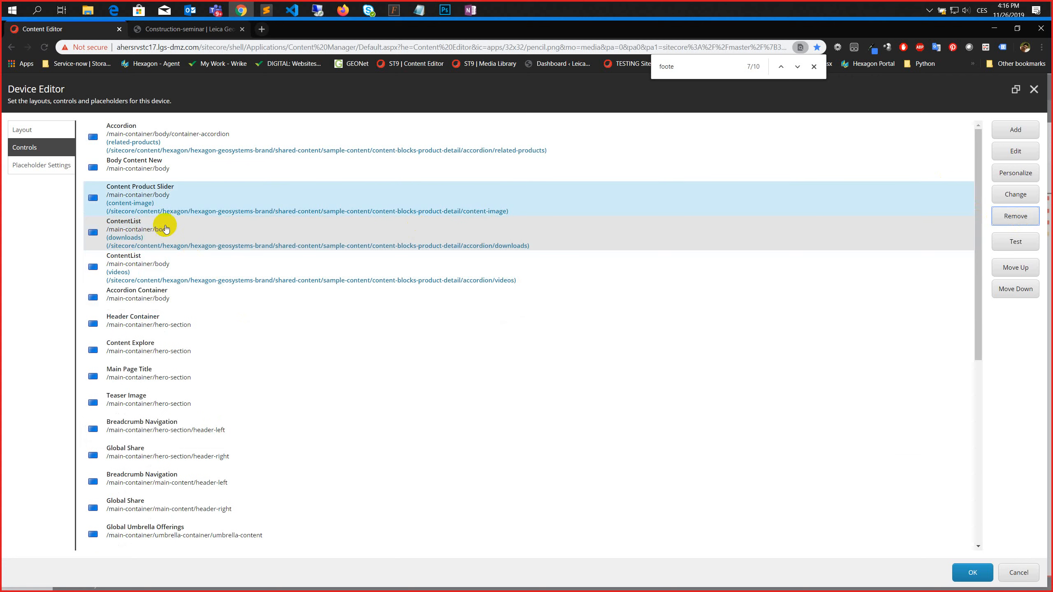
left_click(571, 232)
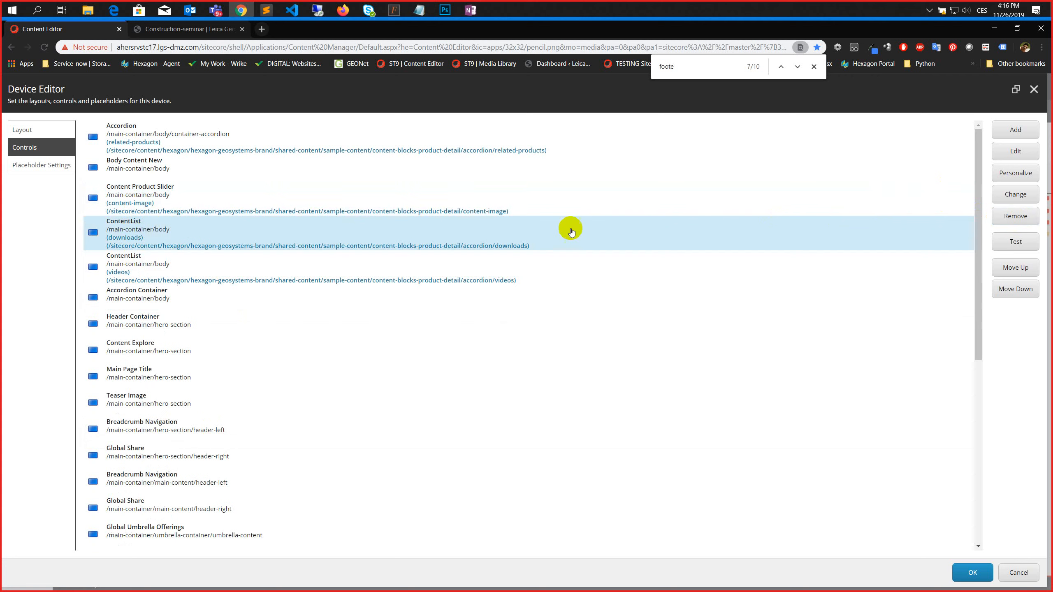
left_click(1015, 216)
left_click(131, 232)
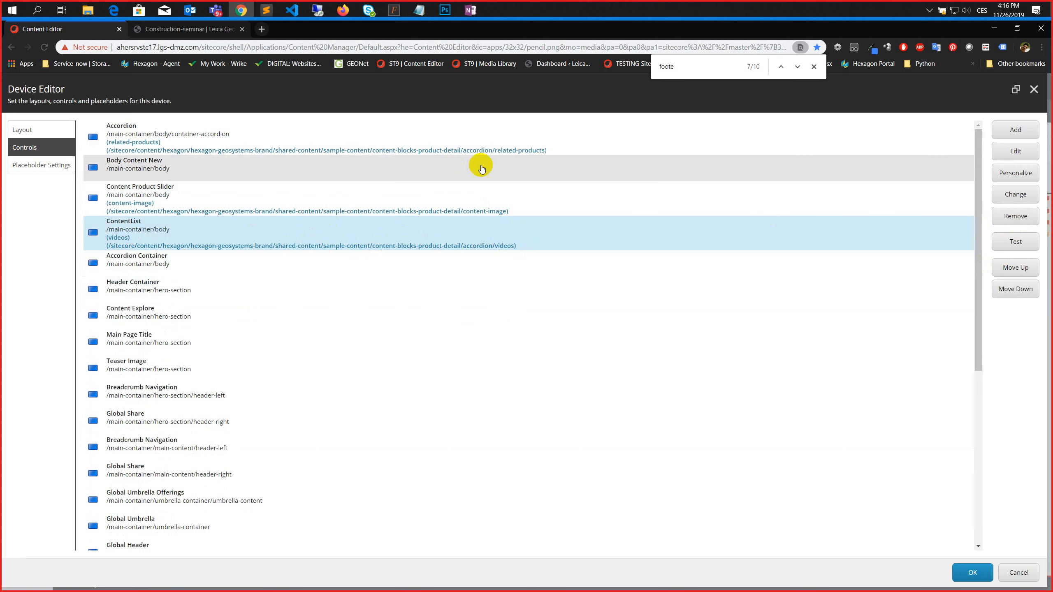
left_click(1016, 216)
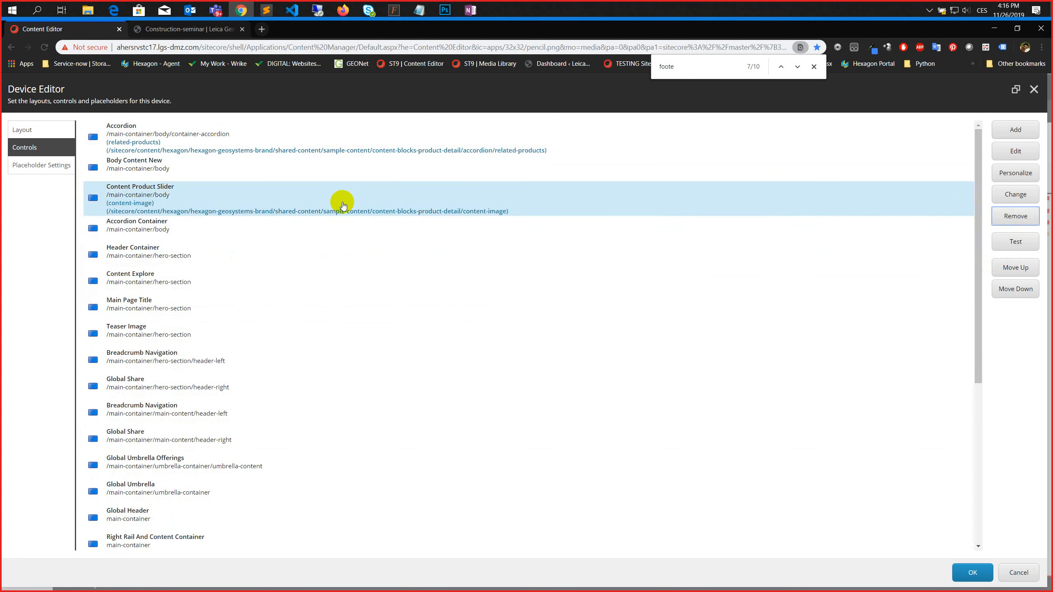
Remove the Full Image Callout Inner Container control, accept the layout changes and save the item
scroll(216, 205, "down", 5)
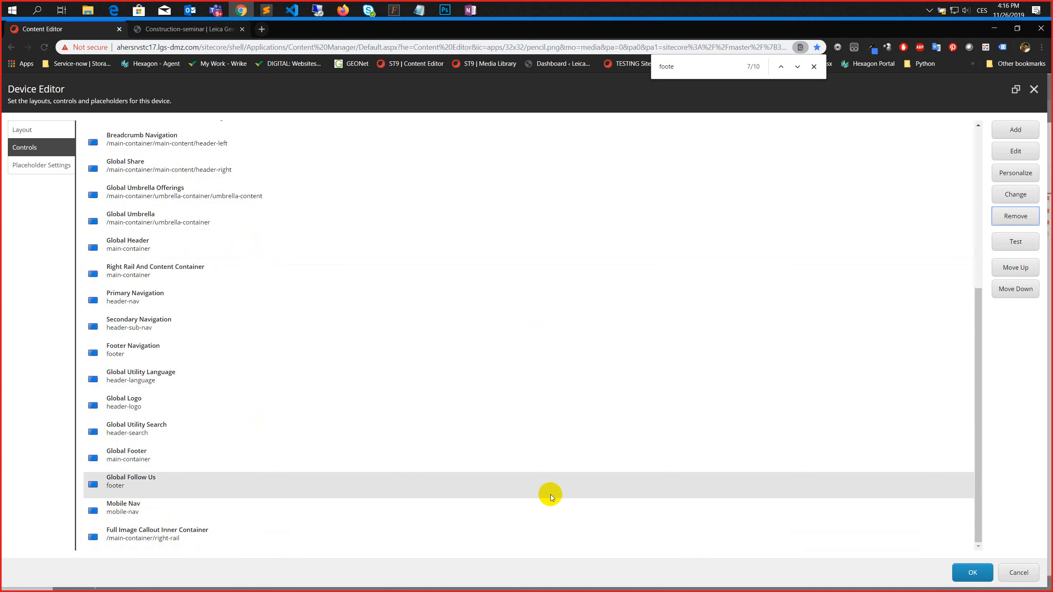
left_click(214, 537)
left_click(1016, 216)
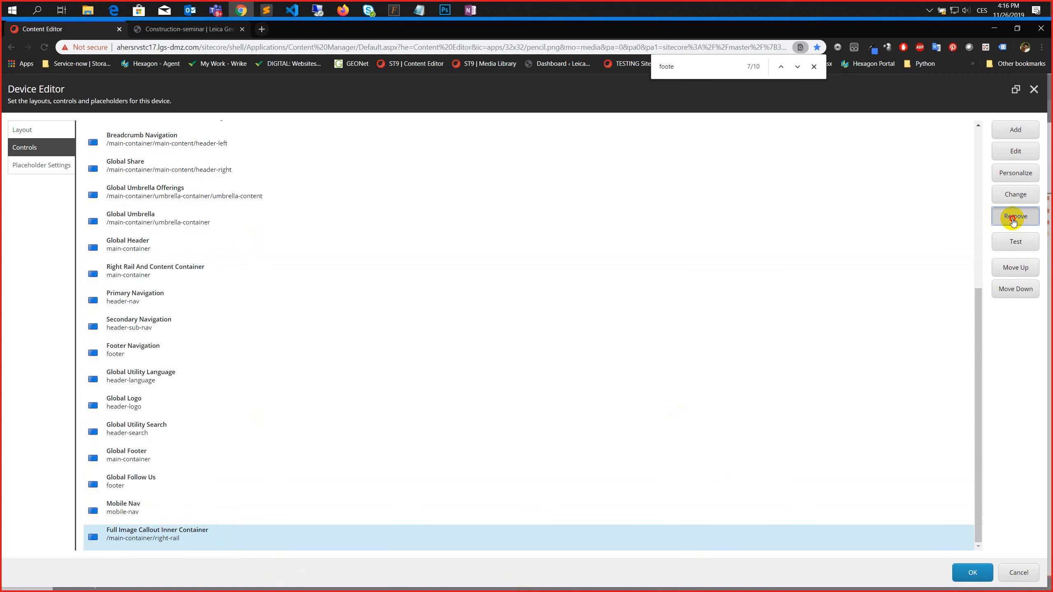
left_click(958, 575)
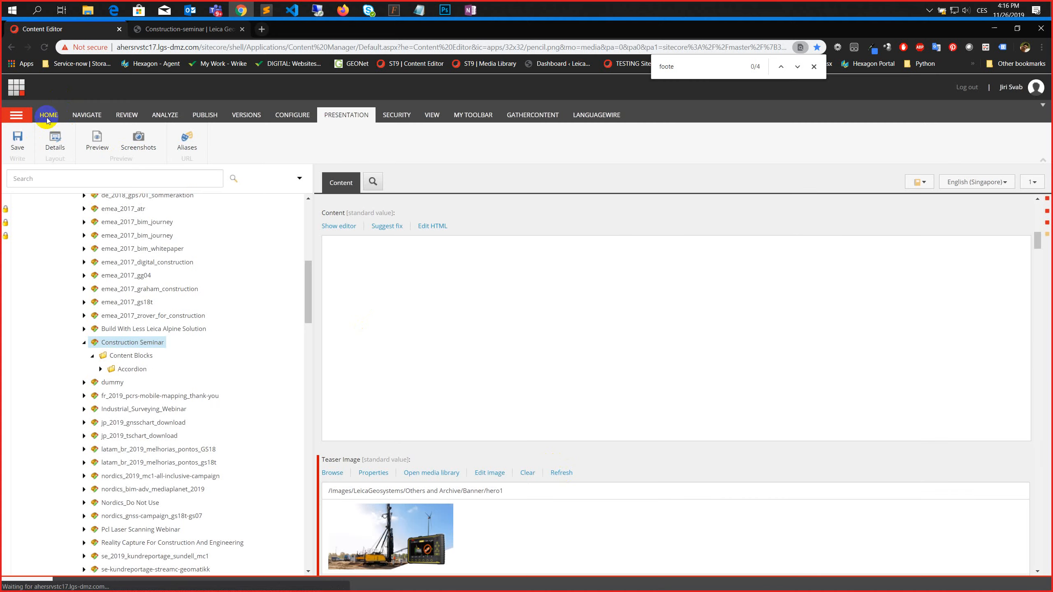
left_click(16, 142)
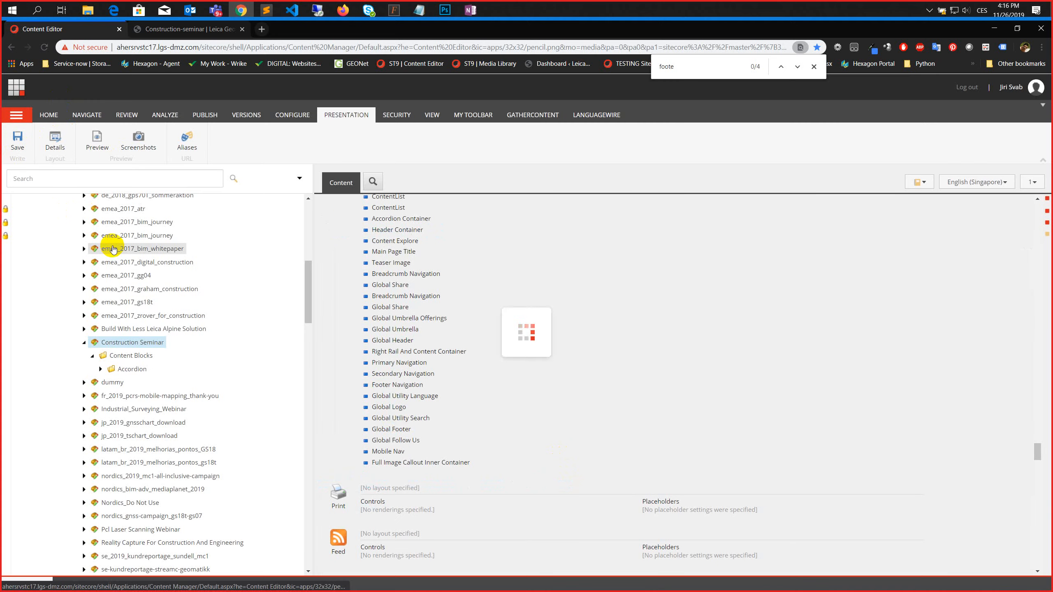
Publish the Construction Seminar item in English (Singapore) only to the Beta (beta) target and close the publishing report
left_click(205, 115)
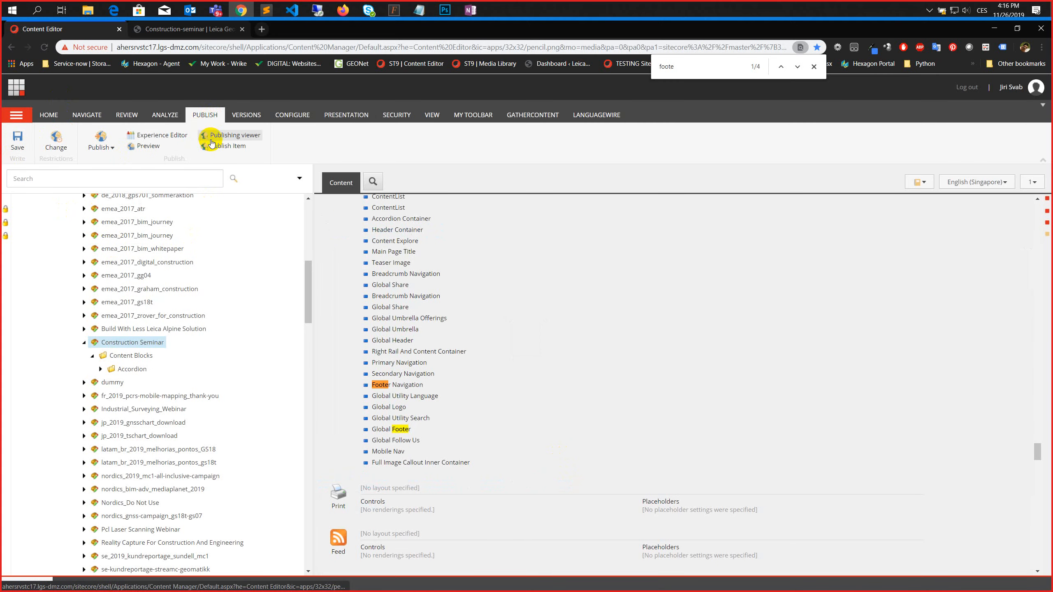
left_click(211, 145)
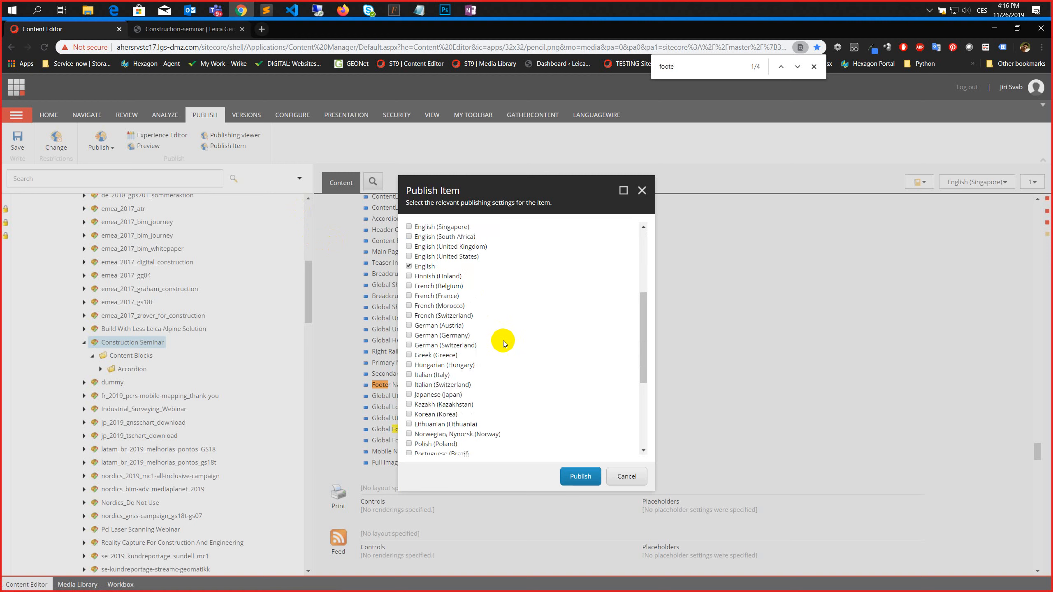
scroll(504, 343, "down", 5)
scroll(514, 348, "up", 8)
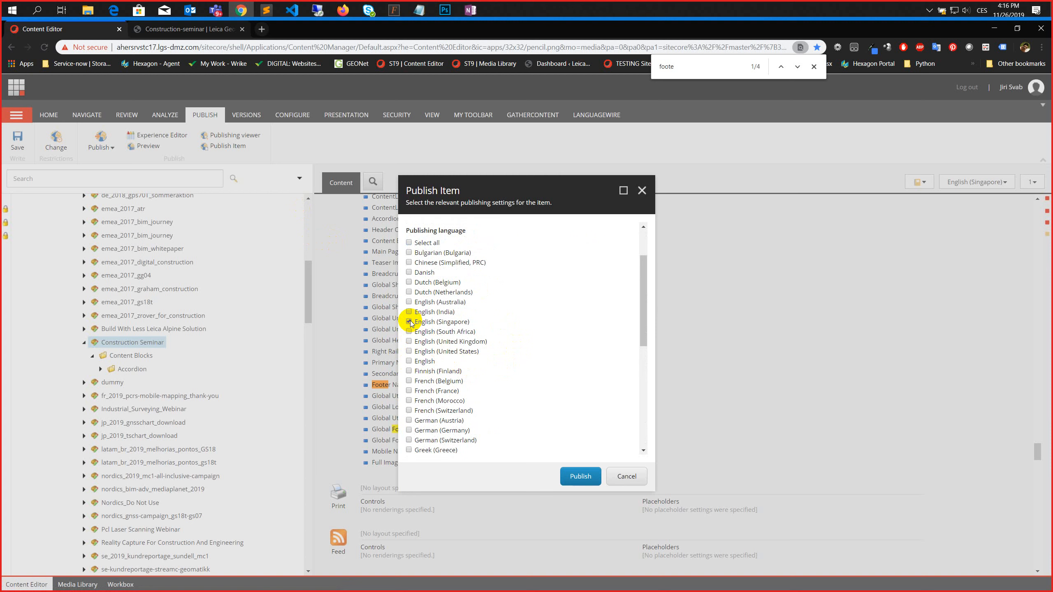
scroll(510, 360, "down", 10)
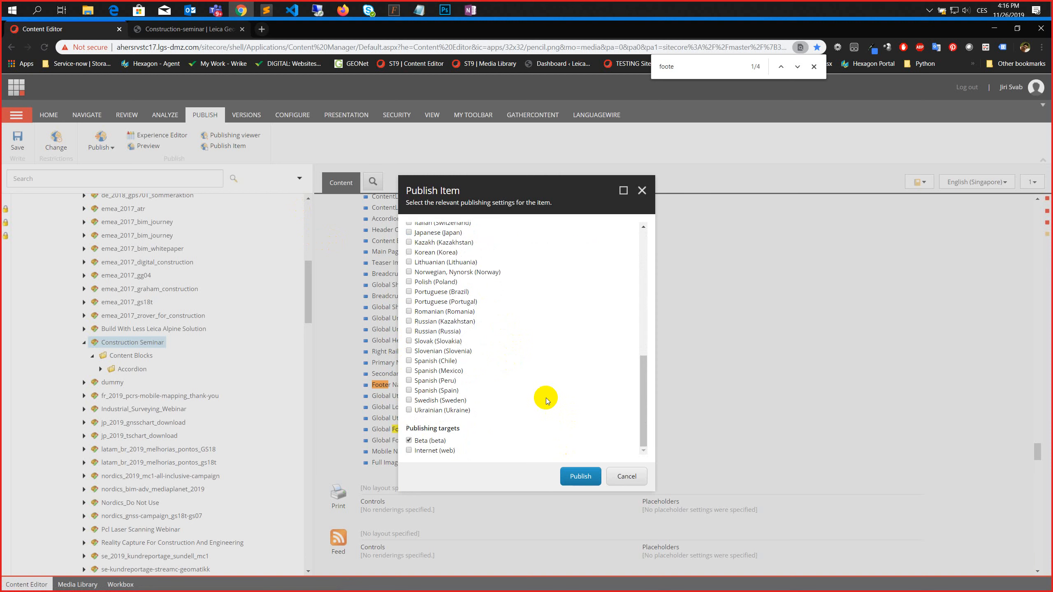
left_click(574, 475)
left_click(574, 373)
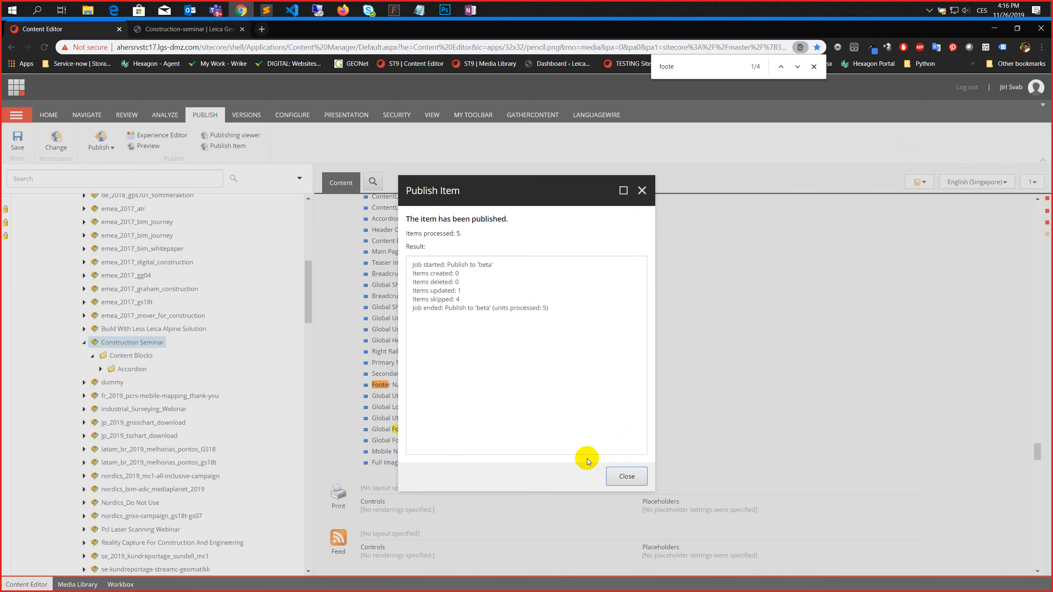
left_click(627, 477)
Reload the Construction-seminar beta page and check its header image, body text, product slider and Related Products accordion
left_click(203, 29)
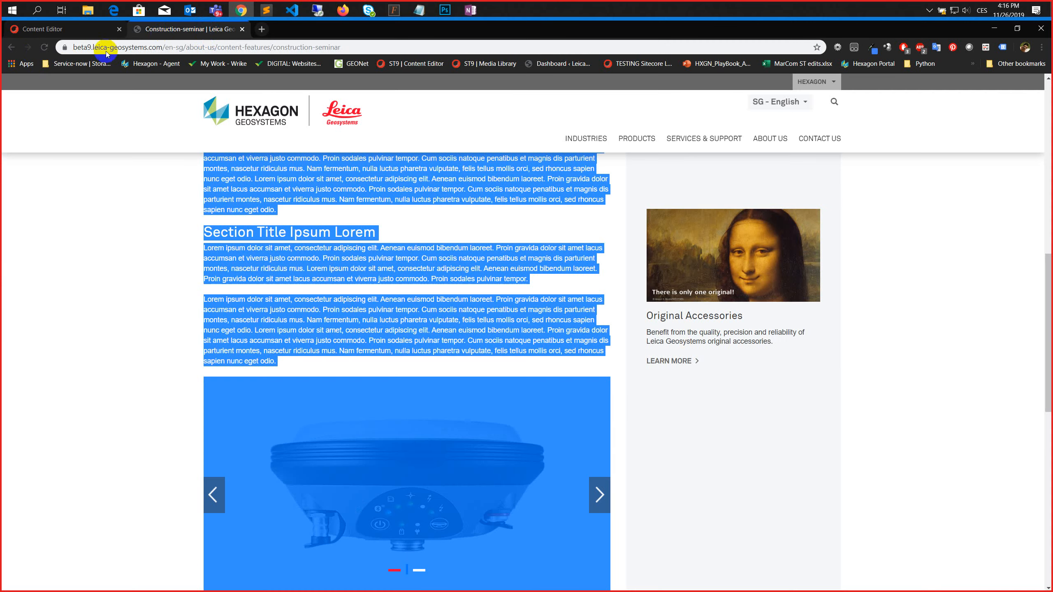
left_click(43, 50)
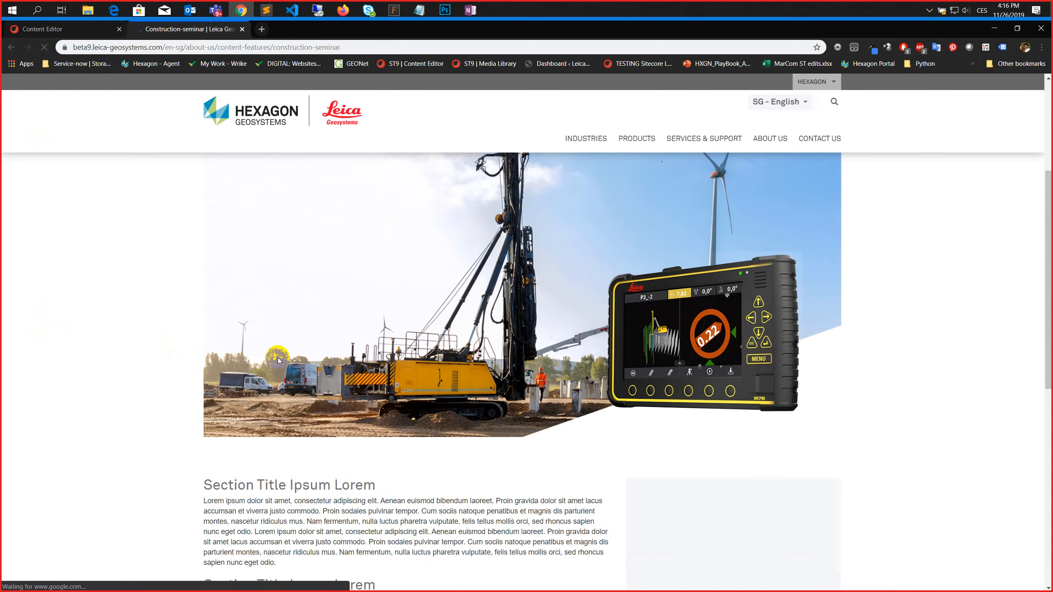
scroll(179, 353, "down", 10)
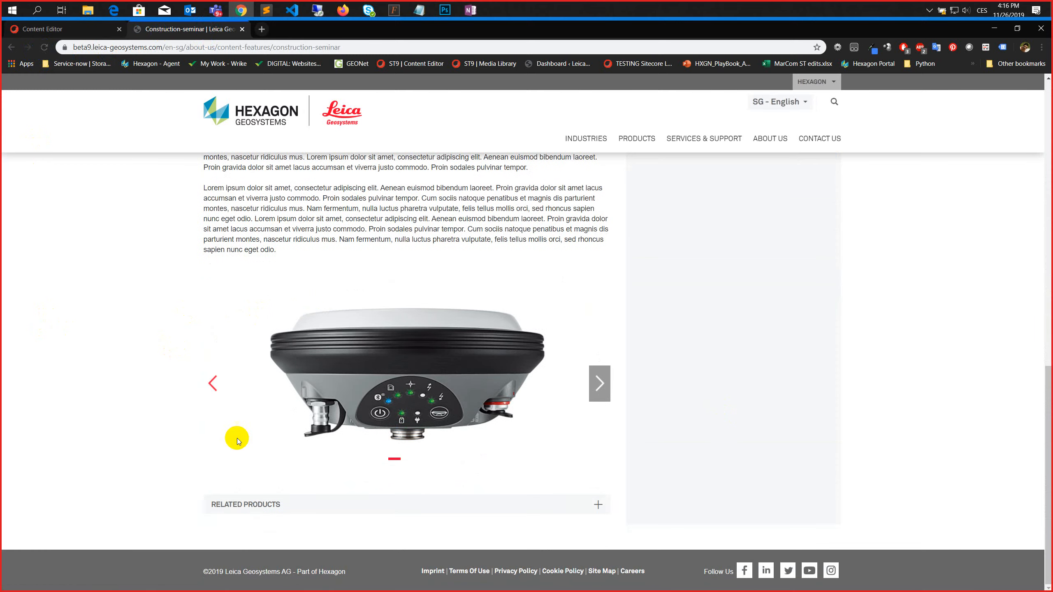
left_click(235, 503)
scroll(146, 360, "up", 5)
left_click_drag(293, 244, 324, 352)
scroll(324, 353, "down", 5)
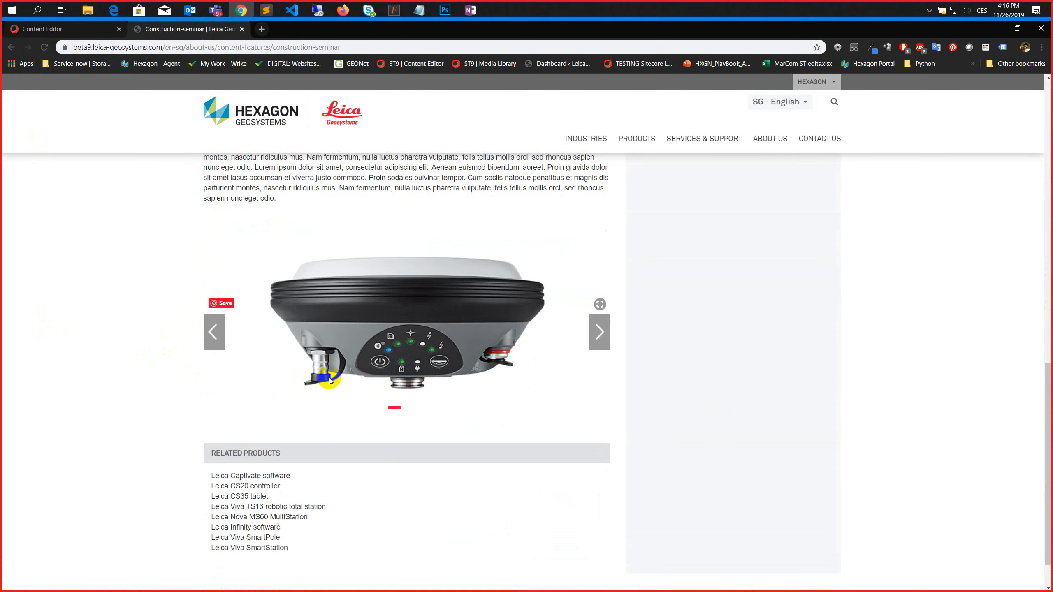
left_click(596, 453)
scroll(162, 367, "up", 5)
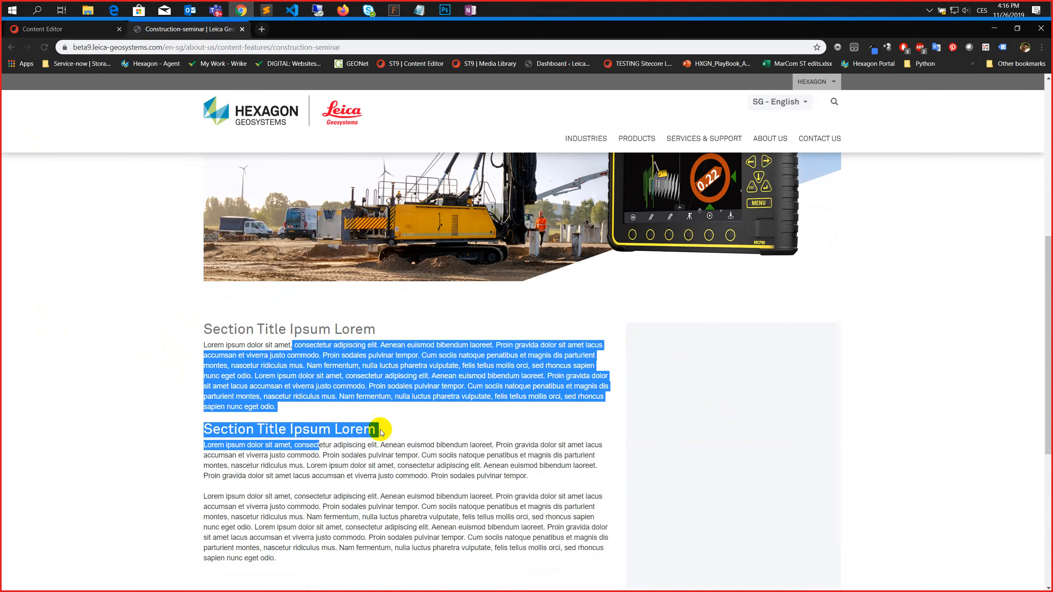
left_click(414, 426)
scroll(373, 415, "up", 8)
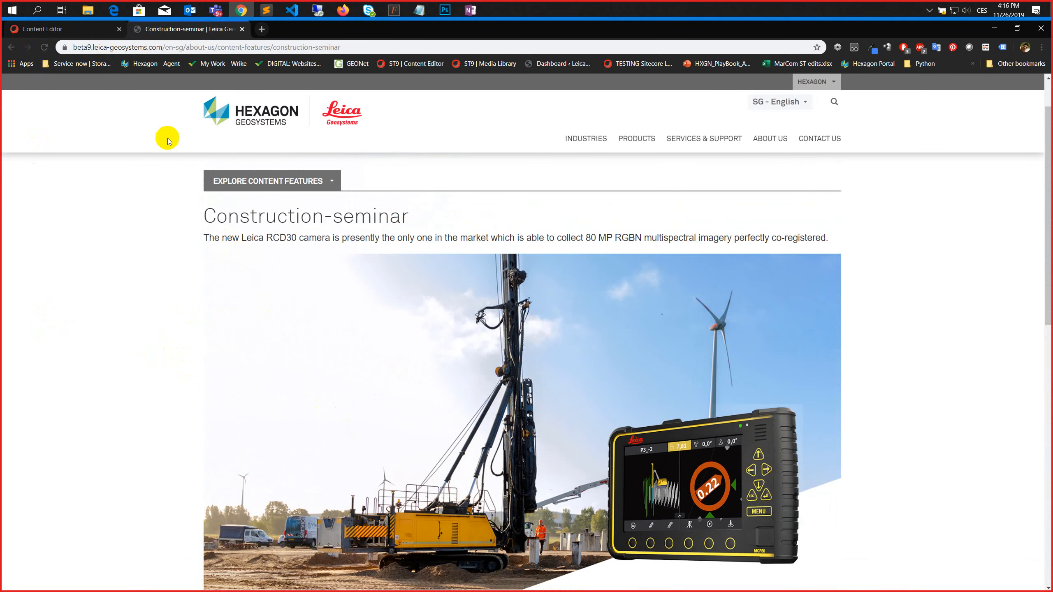
left_click(58, 29)
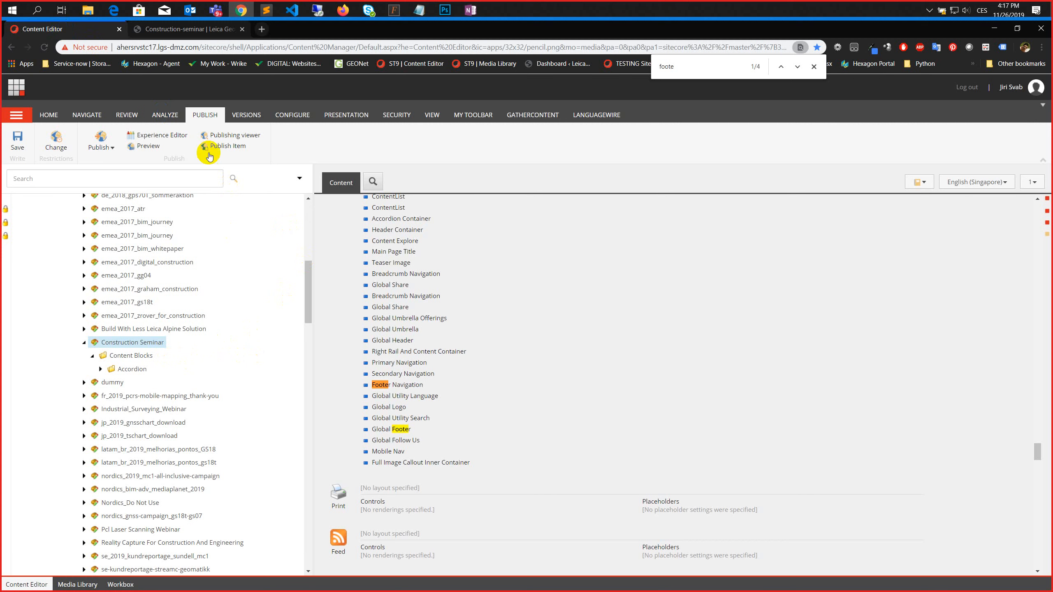
left_click(173, 35)
scroll(374, 372, "down", 15)
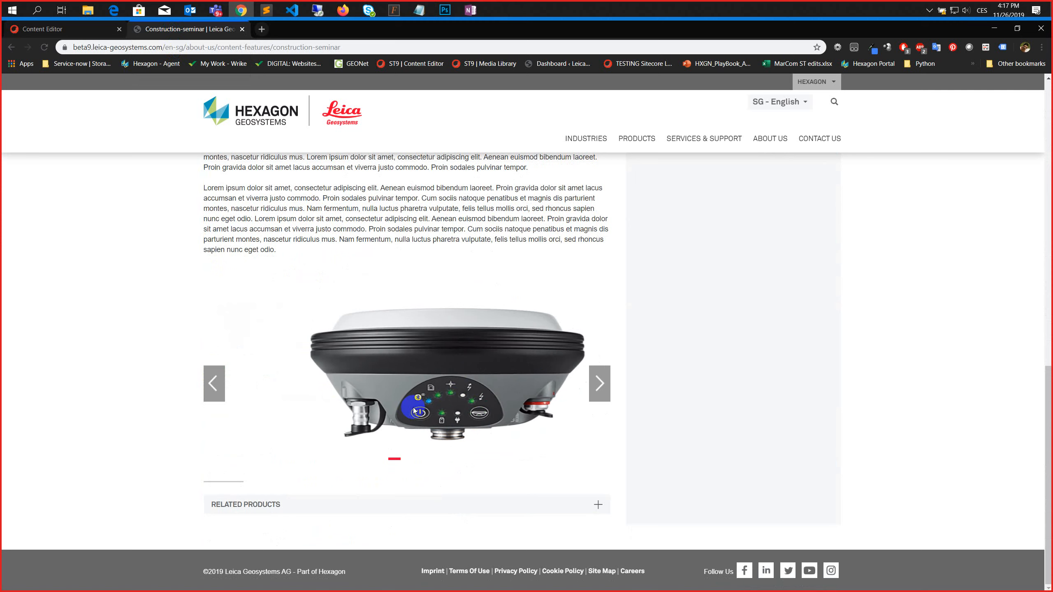
Insert a Components Folder named Components under the Construction Seminar's Content Blocks
left_click(85, 35)
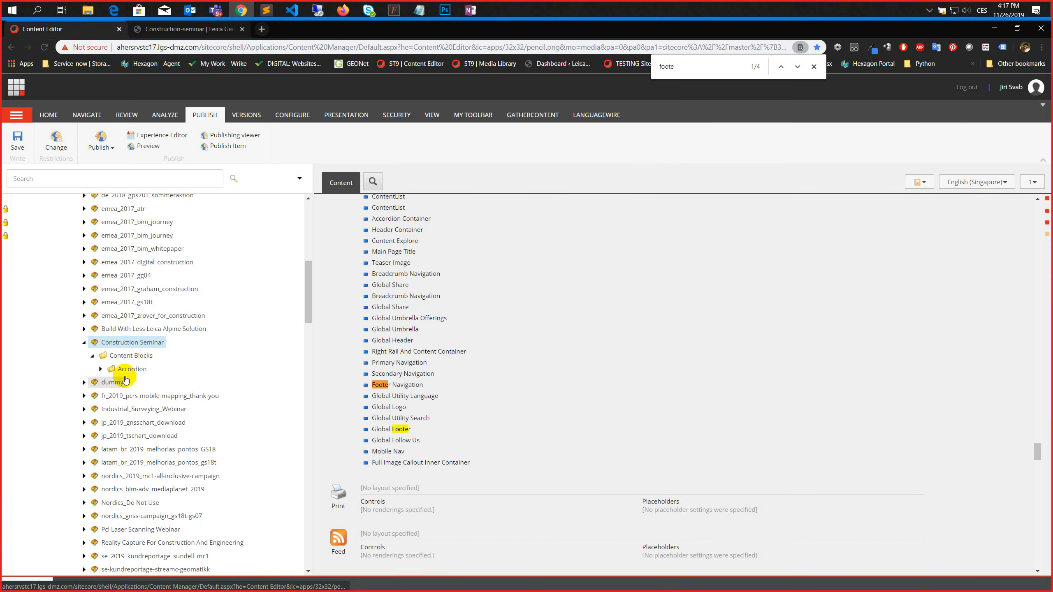
left_click(119, 360)
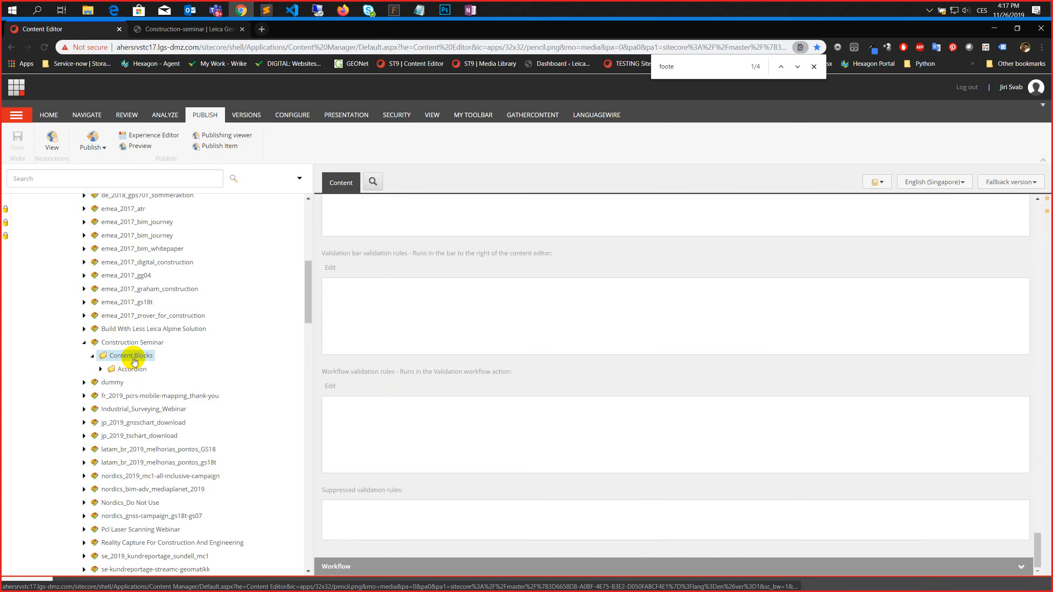
right_click(134, 361)
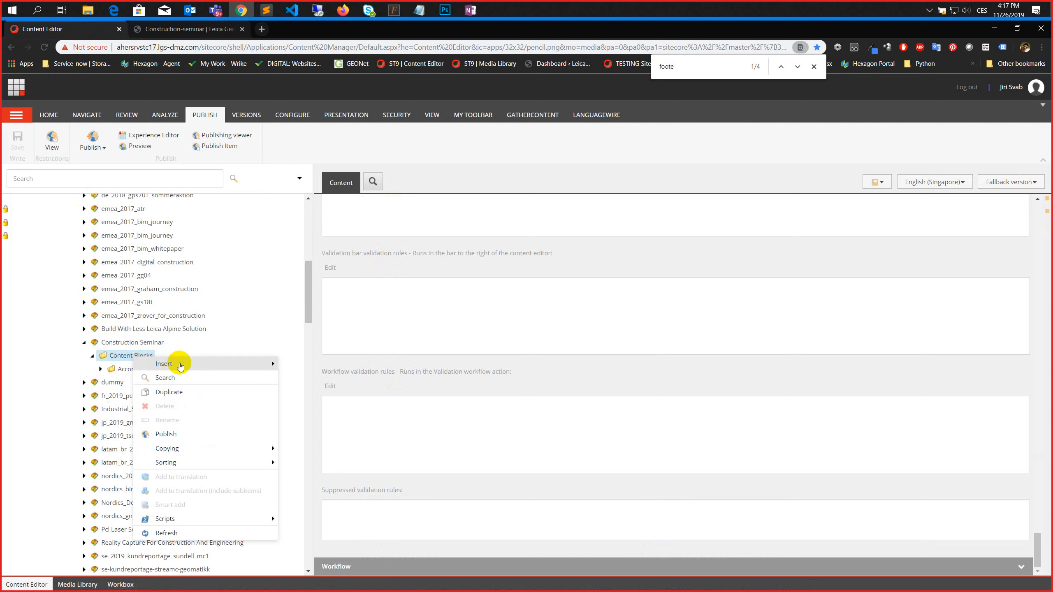
mouse_move(180, 366)
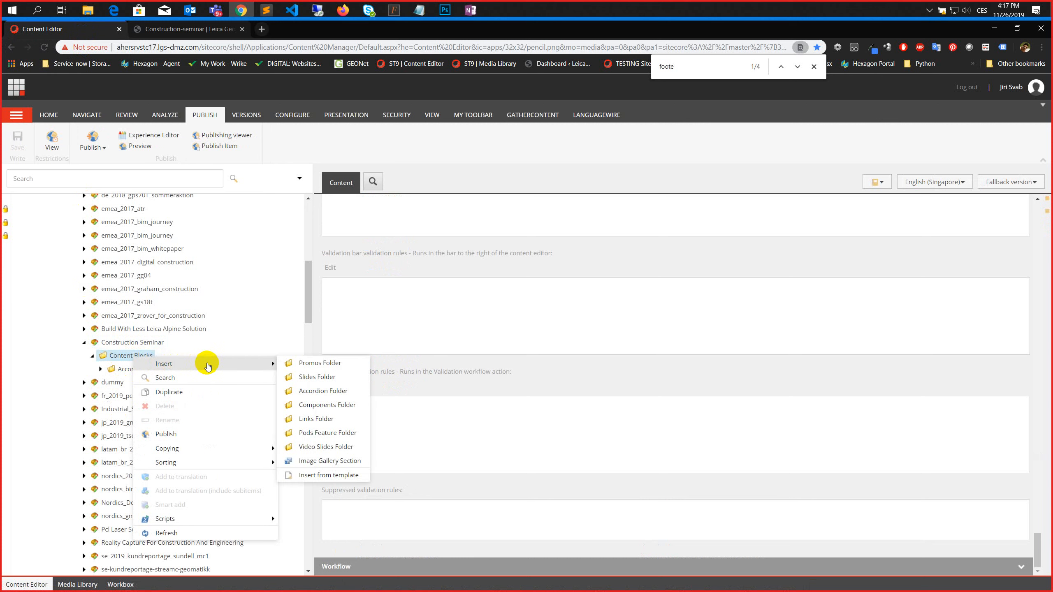
left_click(321, 405)
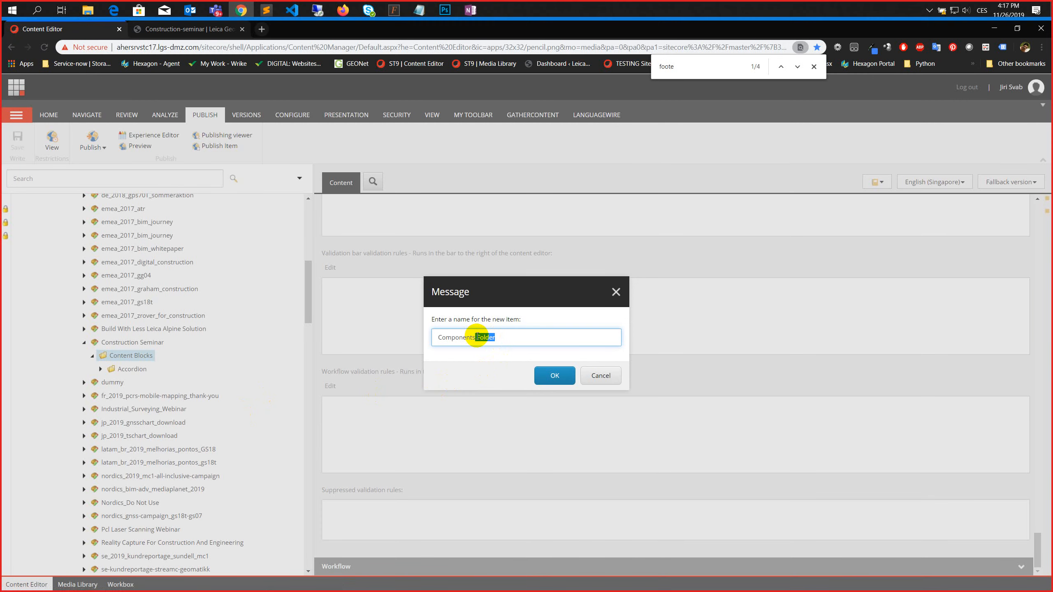
key("Tab")
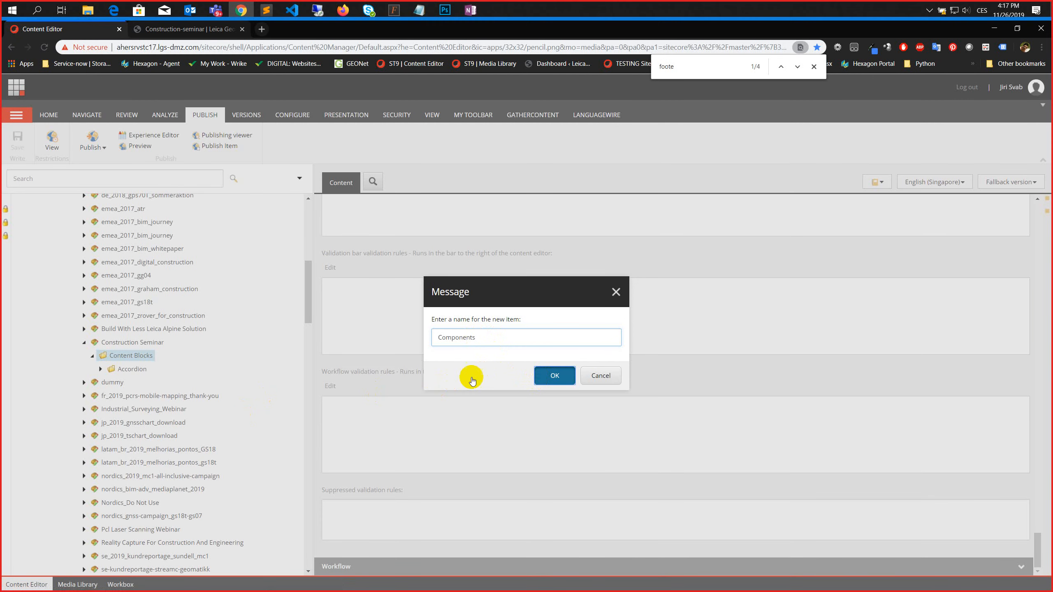
key("Return")
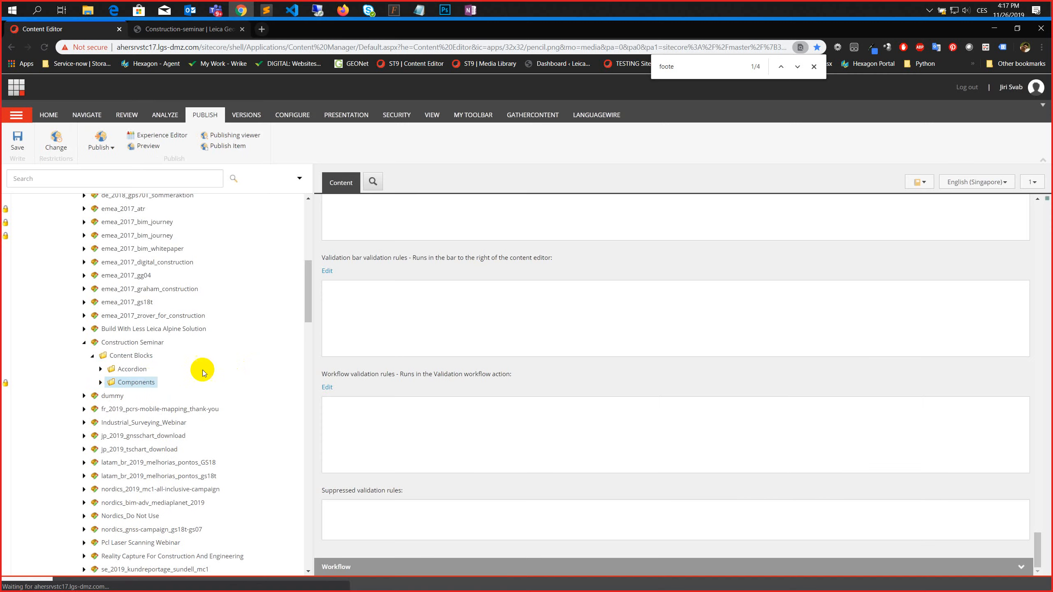
Start inserting an item from a template into the Components folder
right_click(155, 386)
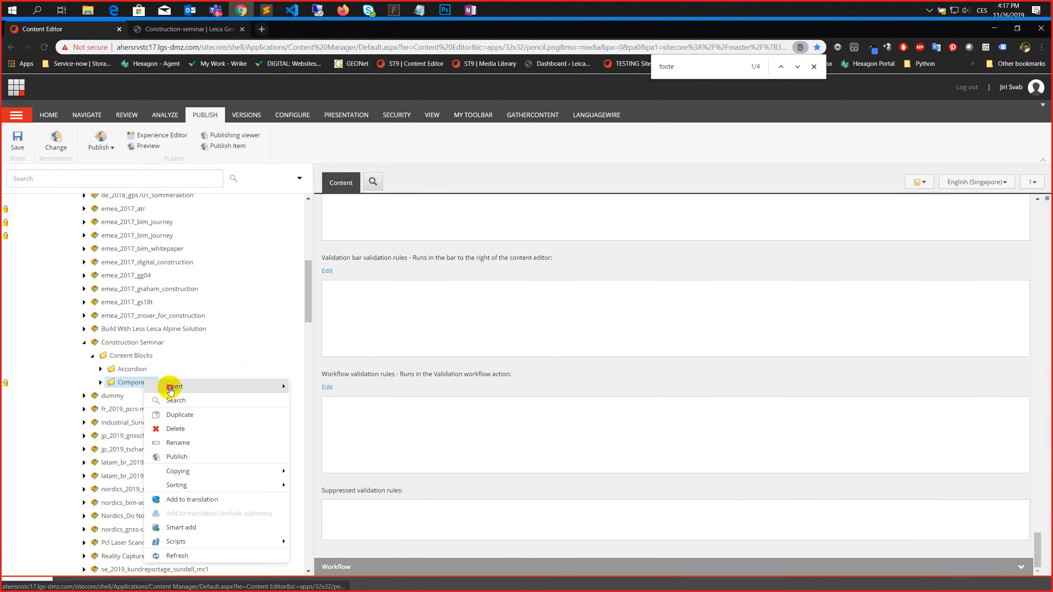
mouse_move(289, 390)
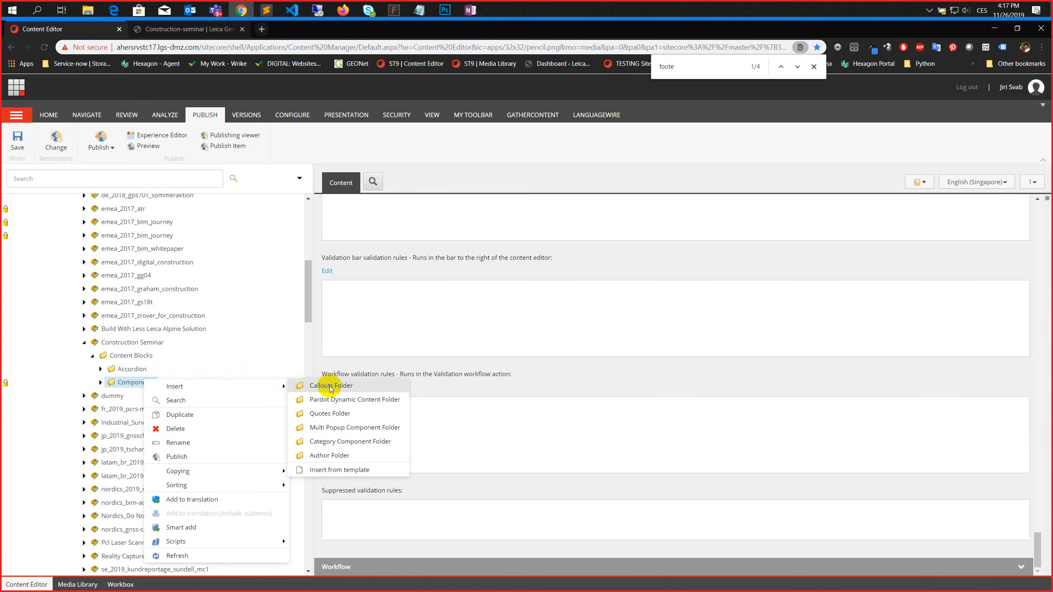
left_click(330, 471)
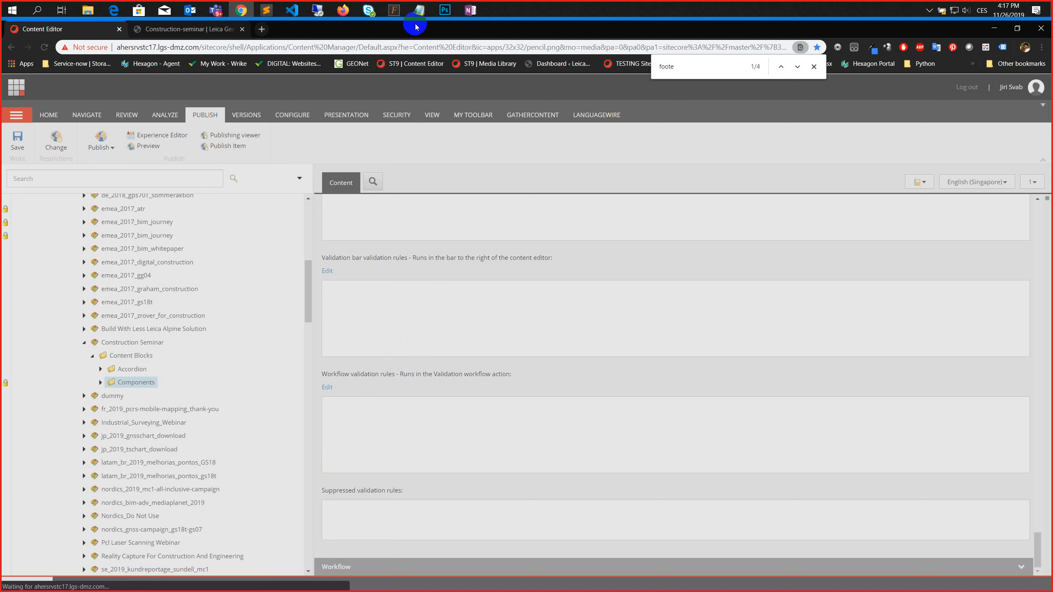
Switch to OneNote, search for "car" and consult the Multi Campaign Carousel, Callout Slider Component and Carousel in-body notes
left_click(470, 12)
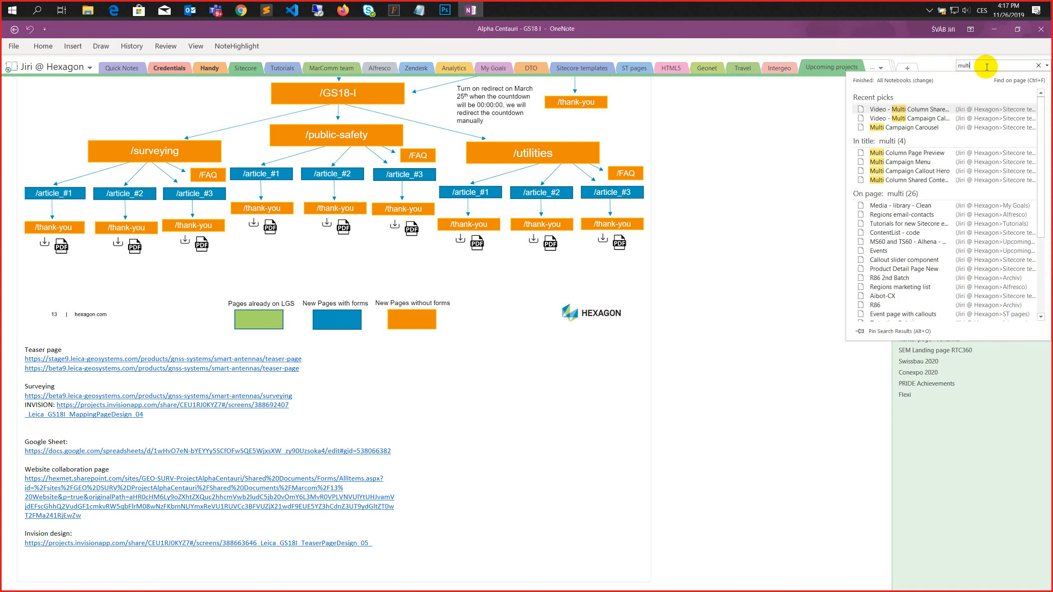
type("car")
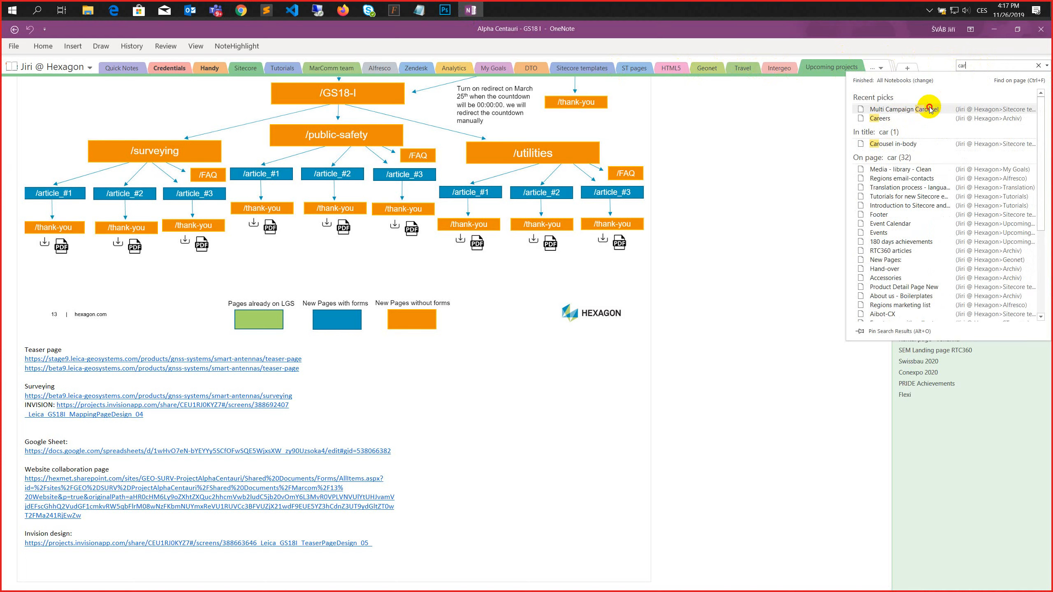
left_click(914, 110)
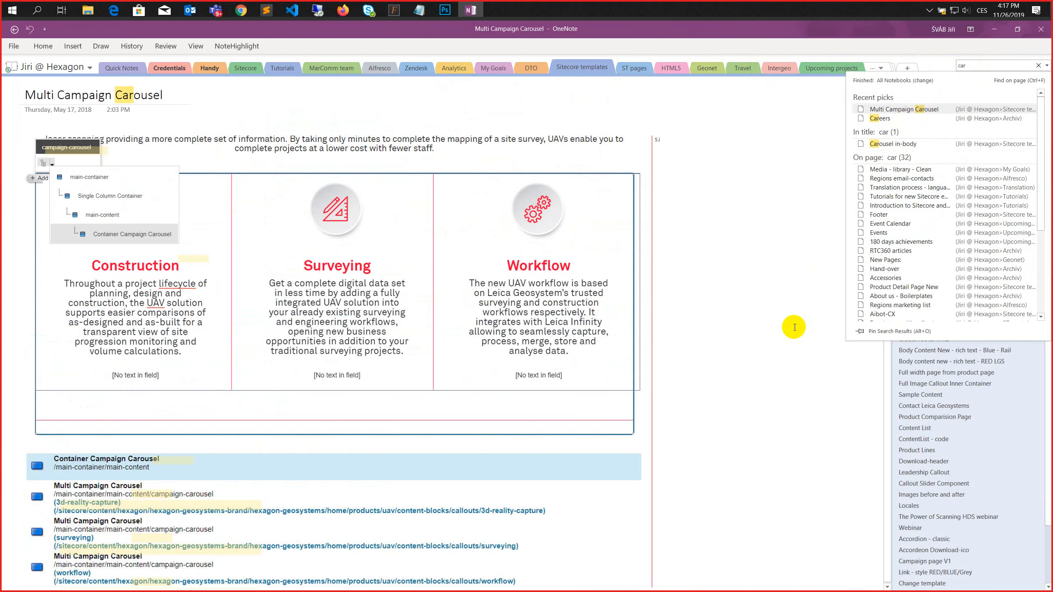
left_click(792, 328)
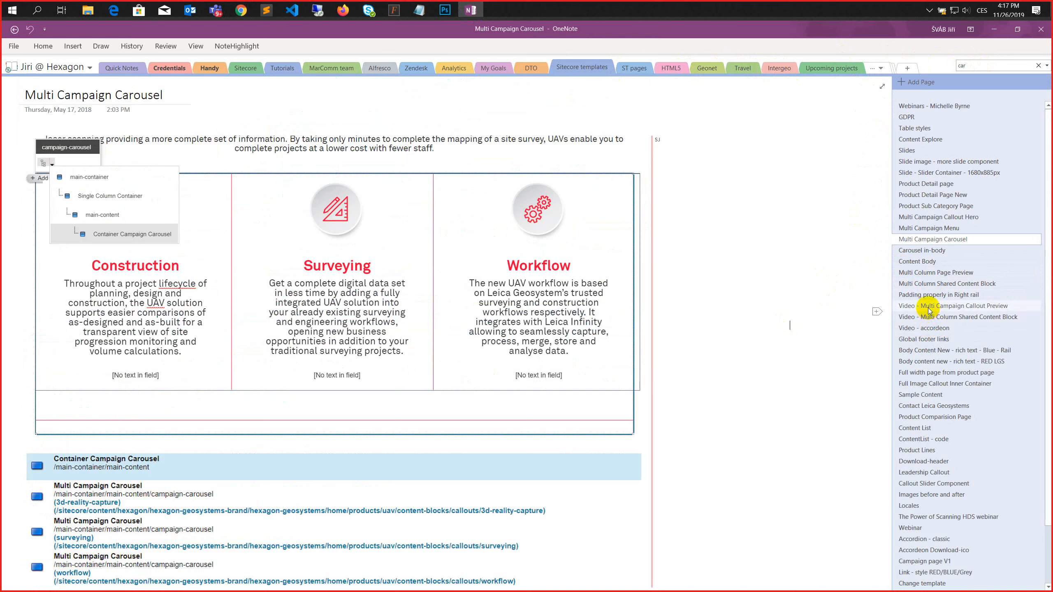
left_click(926, 484)
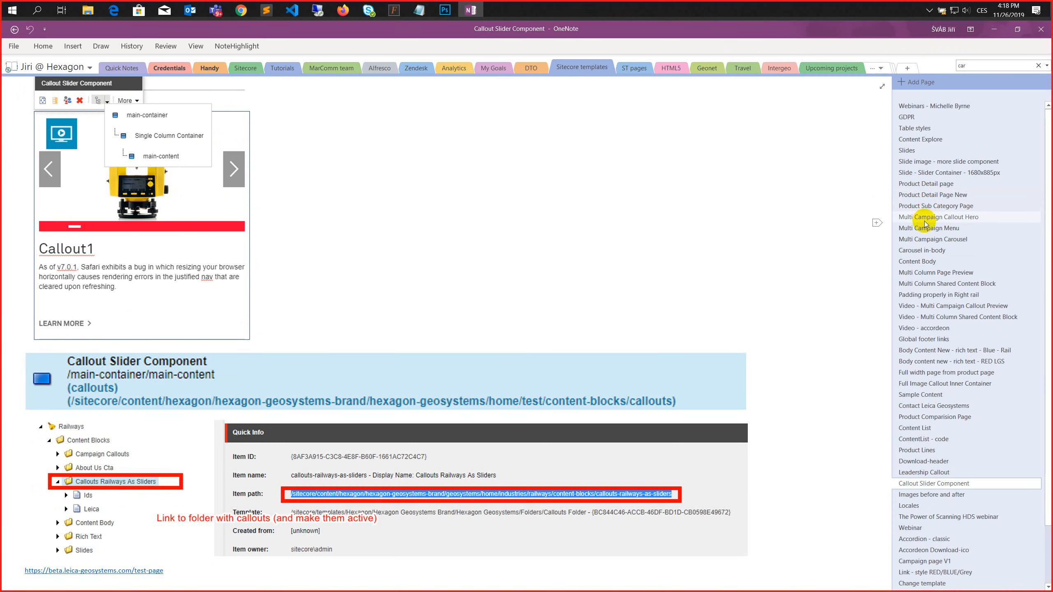
left_click(924, 251)
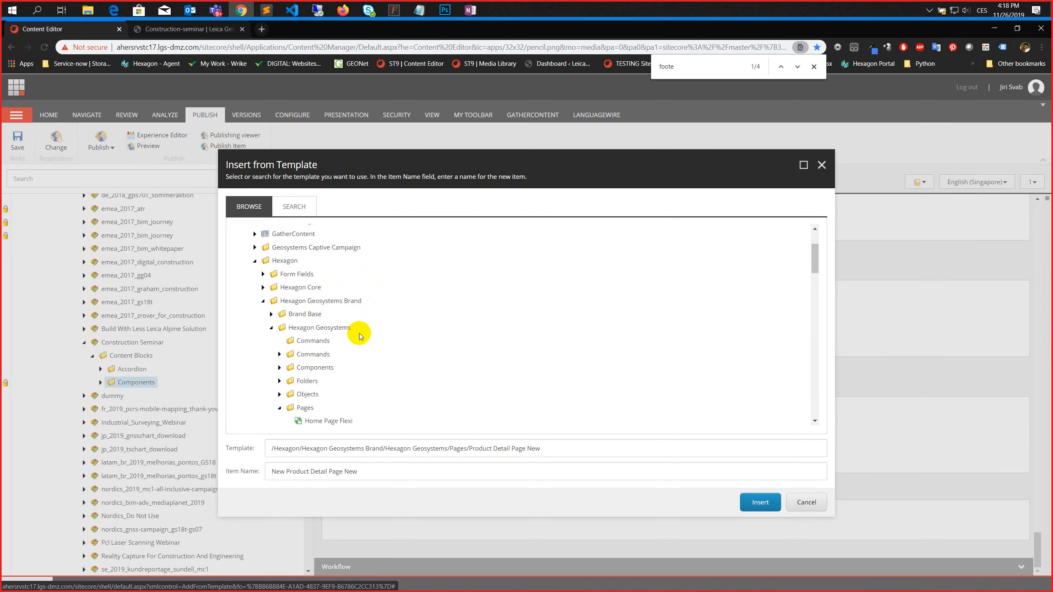
Insert a Content Image Folder from the Hexagon Geosystems Folders templates into the Components folder, named Content Image
left_click(278, 330)
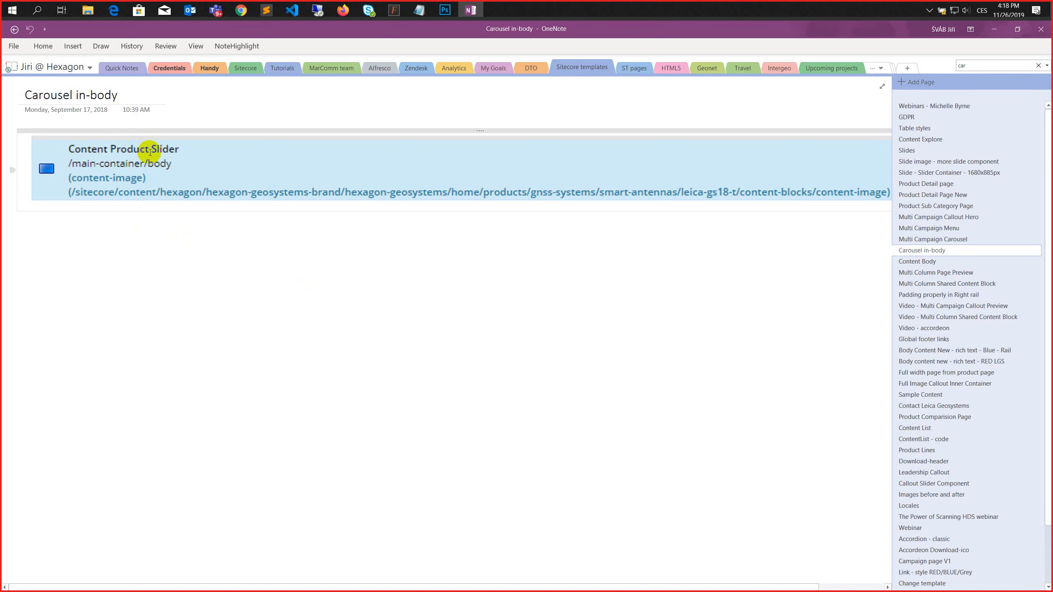
key("alt+Tab")
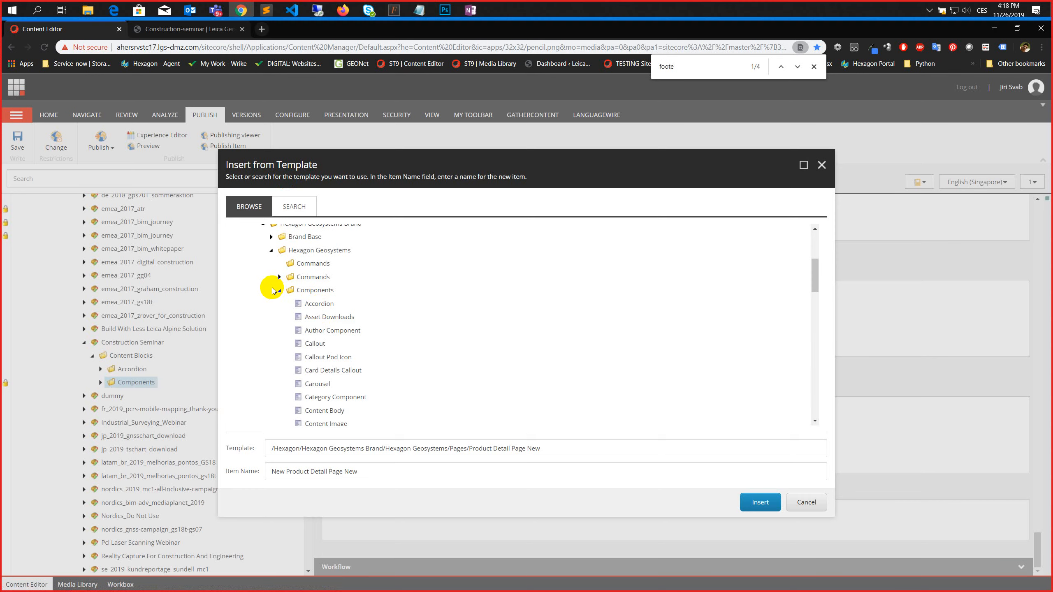
scroll(272, 291, "down", 3)
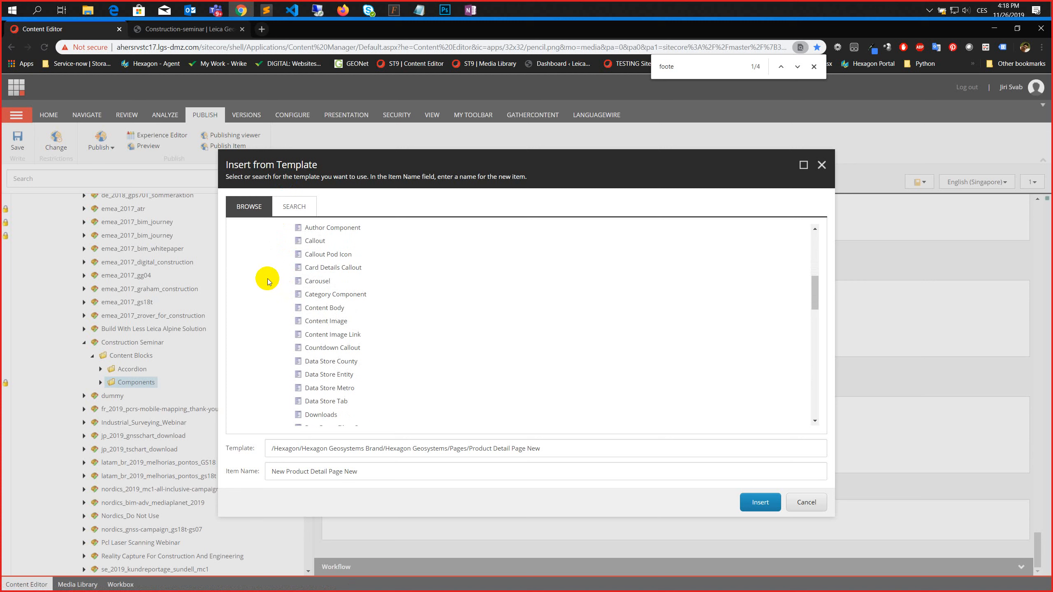
scroll(273, 293, "down", 1)
scroll(271, 301, "down", 7)
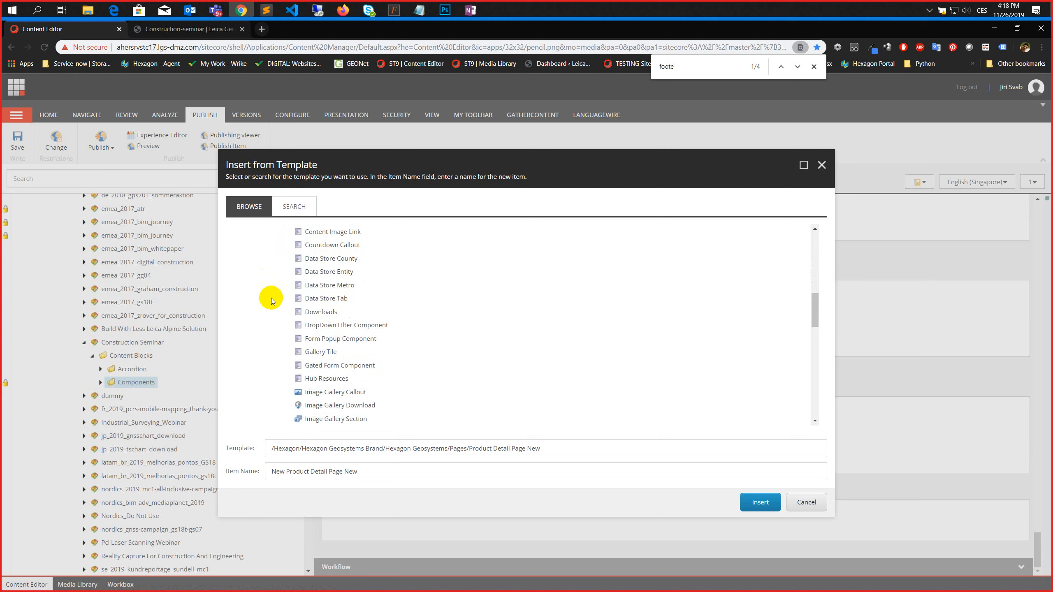
scroll(270, 303, "down", 5)
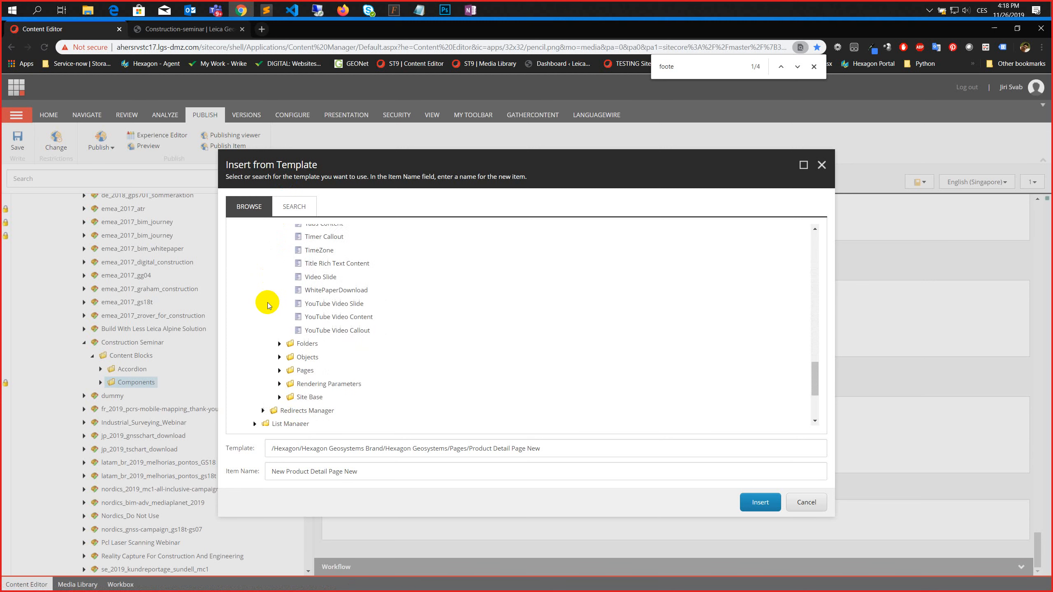
scroll(271, 307, "up", 2)
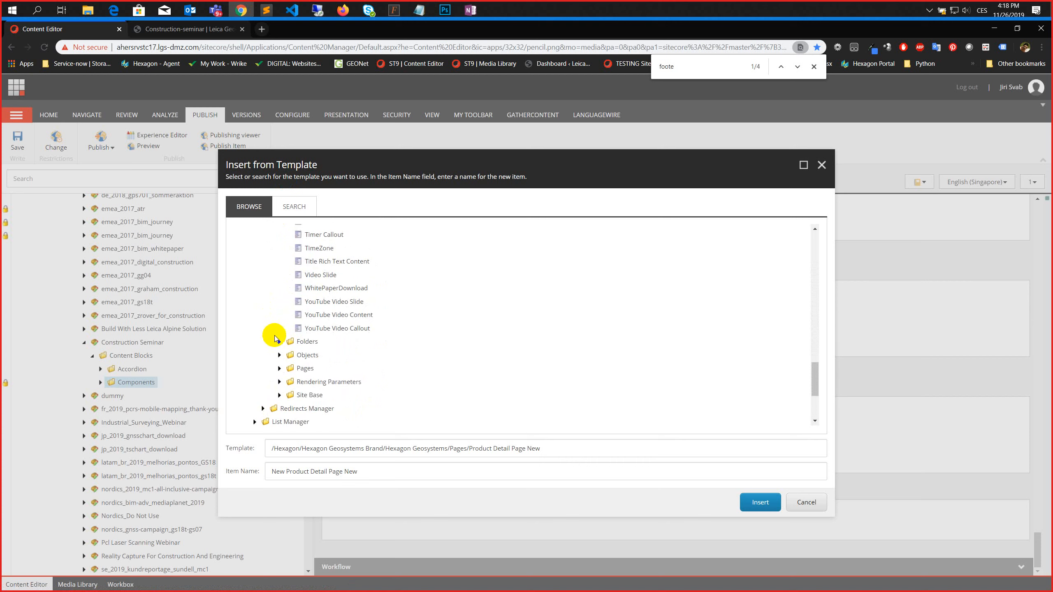
left_click(279, 343)
scroll(271, 332, "down", 3)
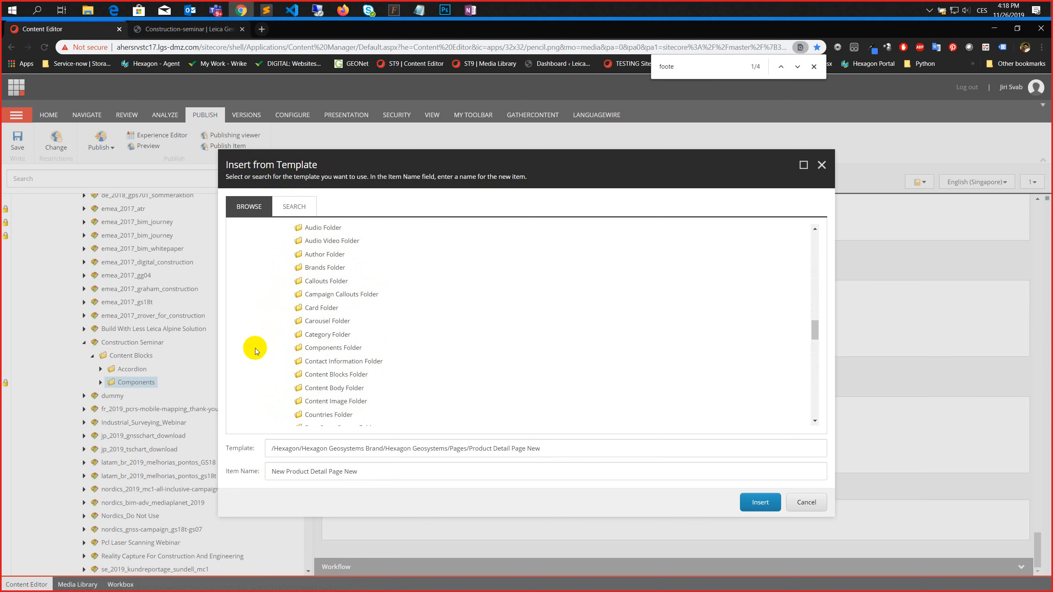
left_click(306, 401)
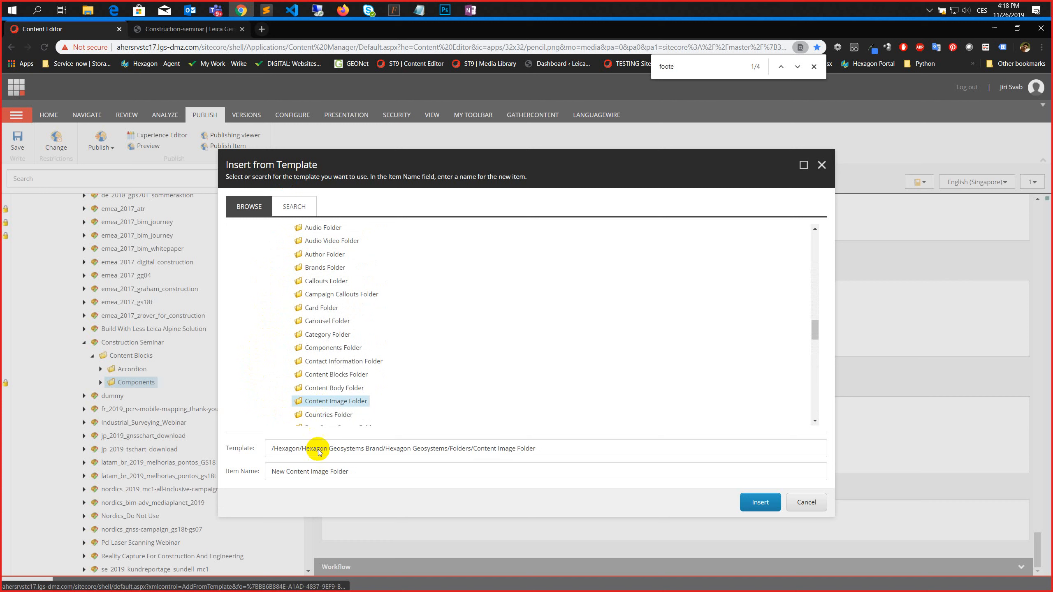
left_click(341, 471)
double_click(353, 470)
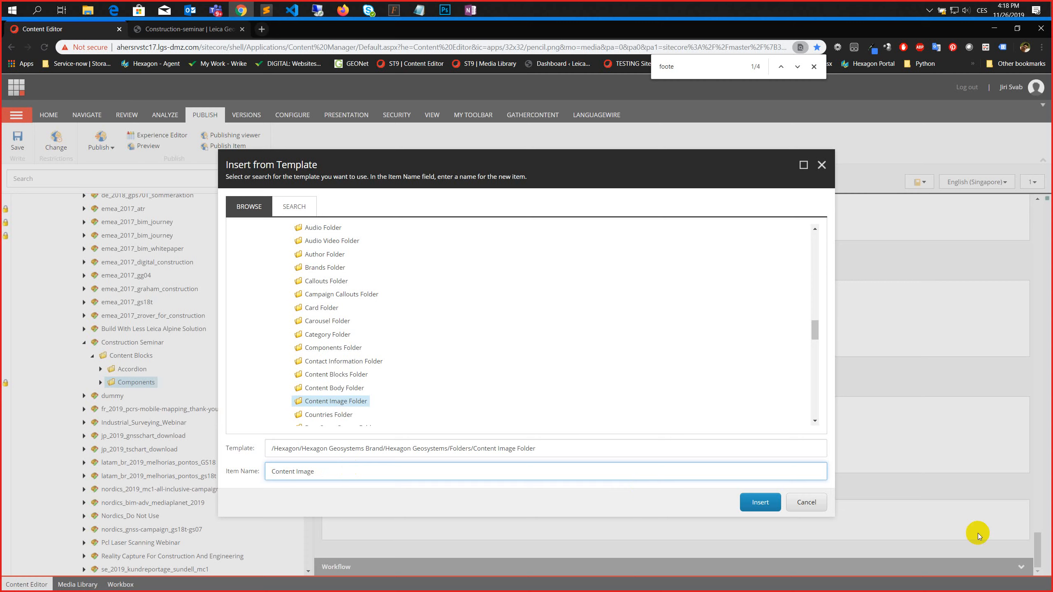
left_click(767, 502)
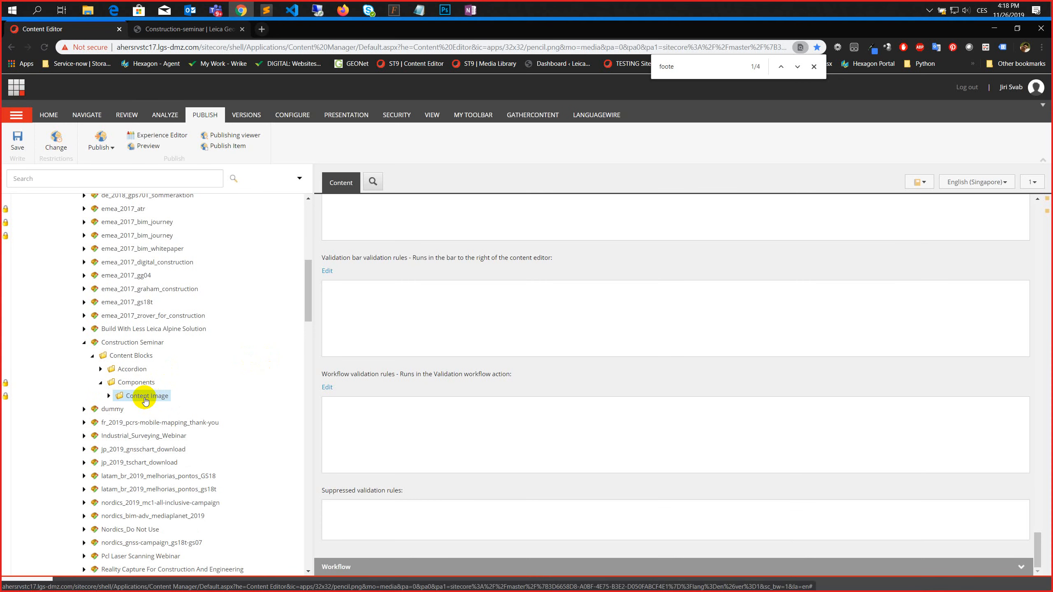
right_click(163, 397)
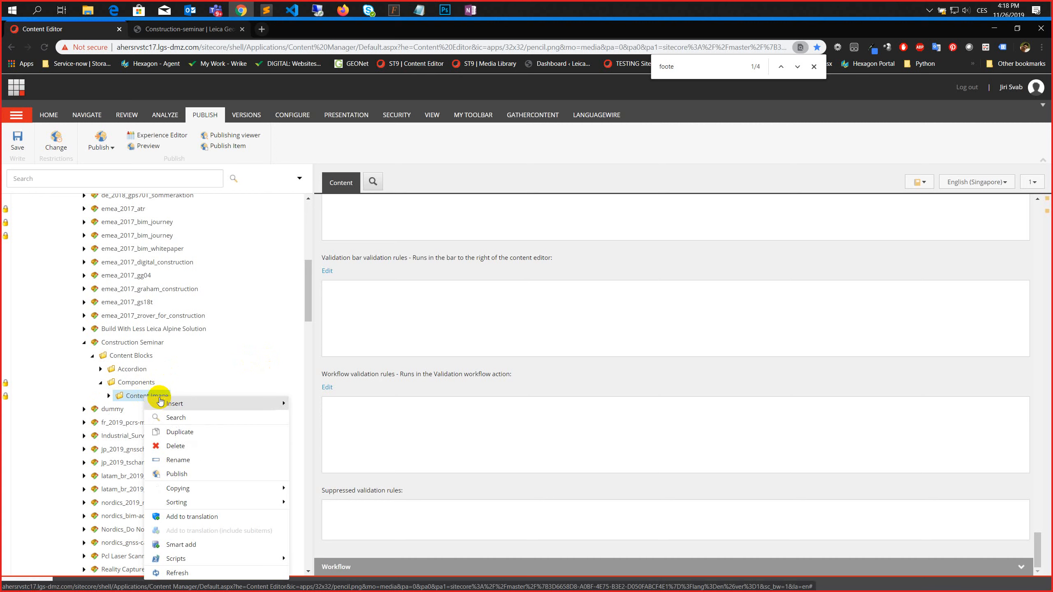
mouse_move(228, 404)
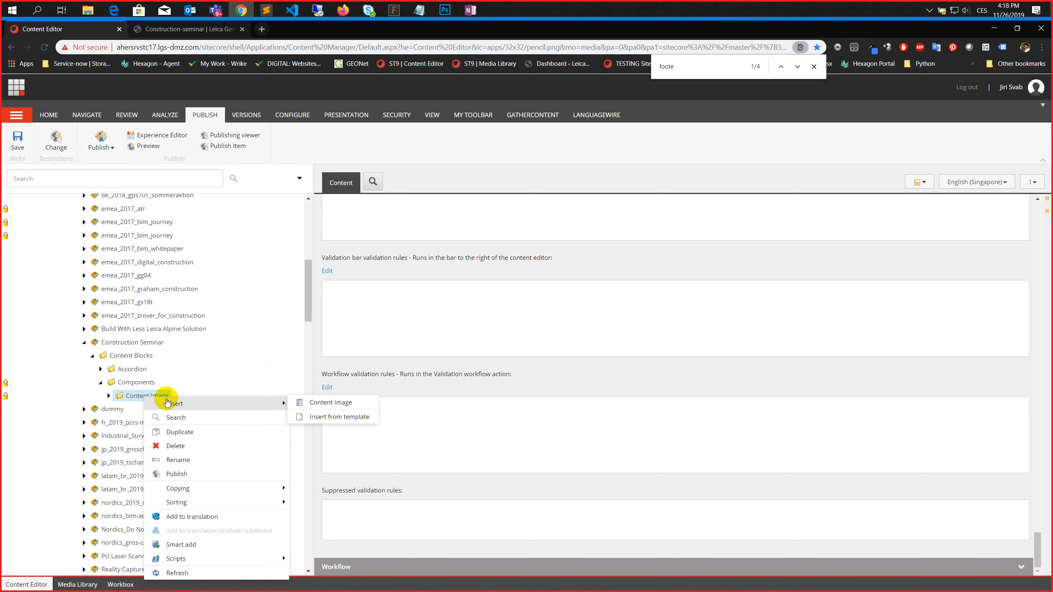
left_click(312, 404)
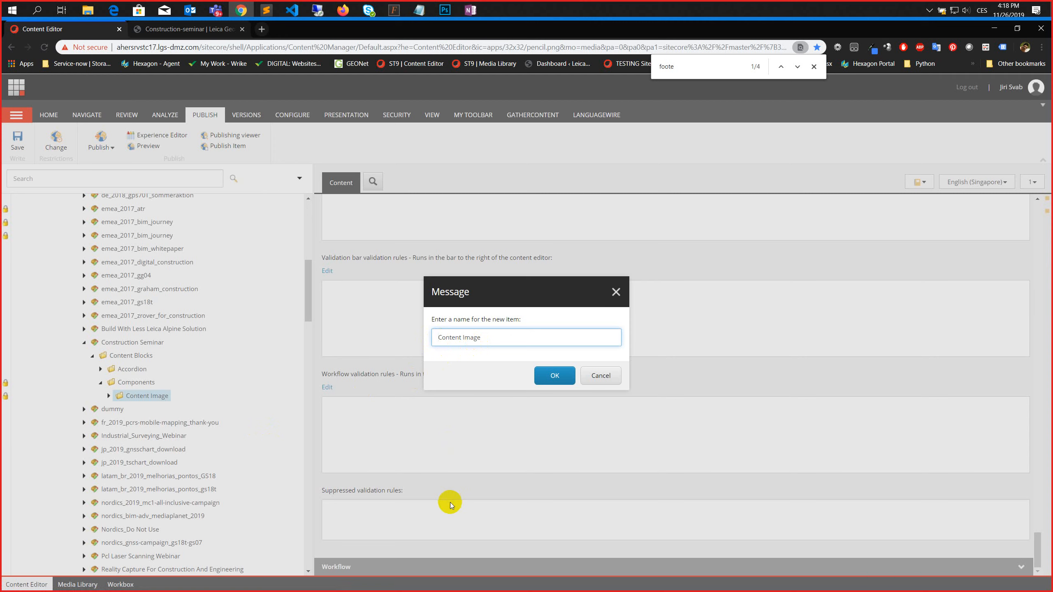
left_click(551, 374)
Insert a Content Image item named 1 Content Image into the new Content Image folder
left_click(140, 400)
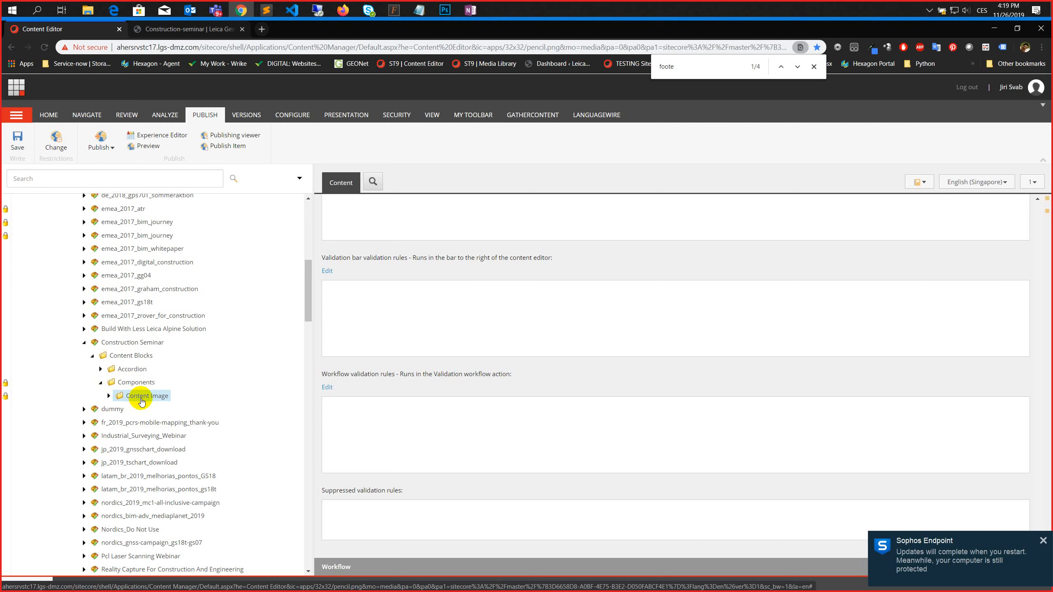
right_click(142, 402)
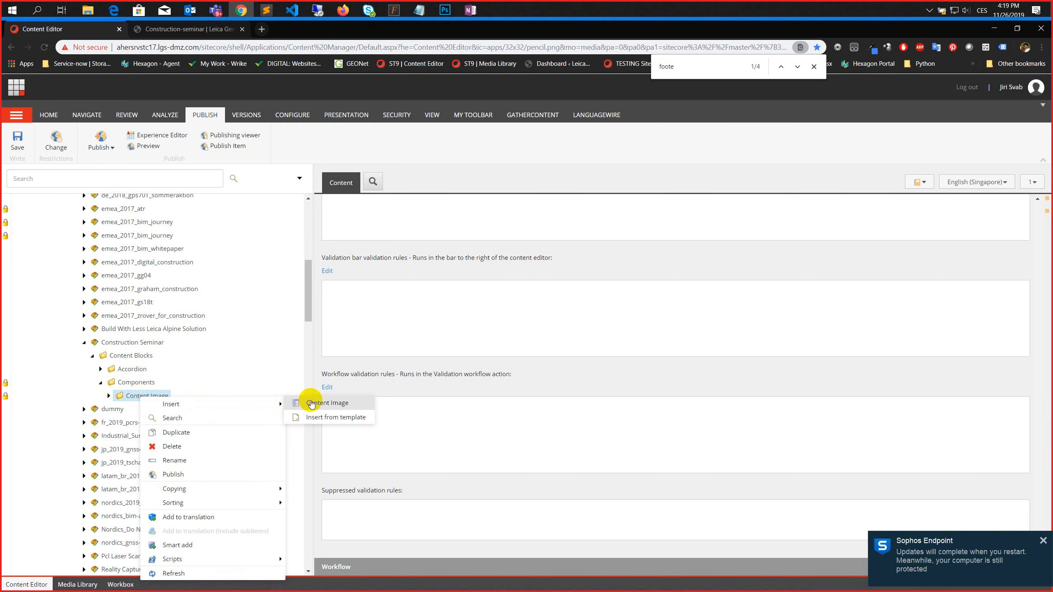
left_click(312, 403)
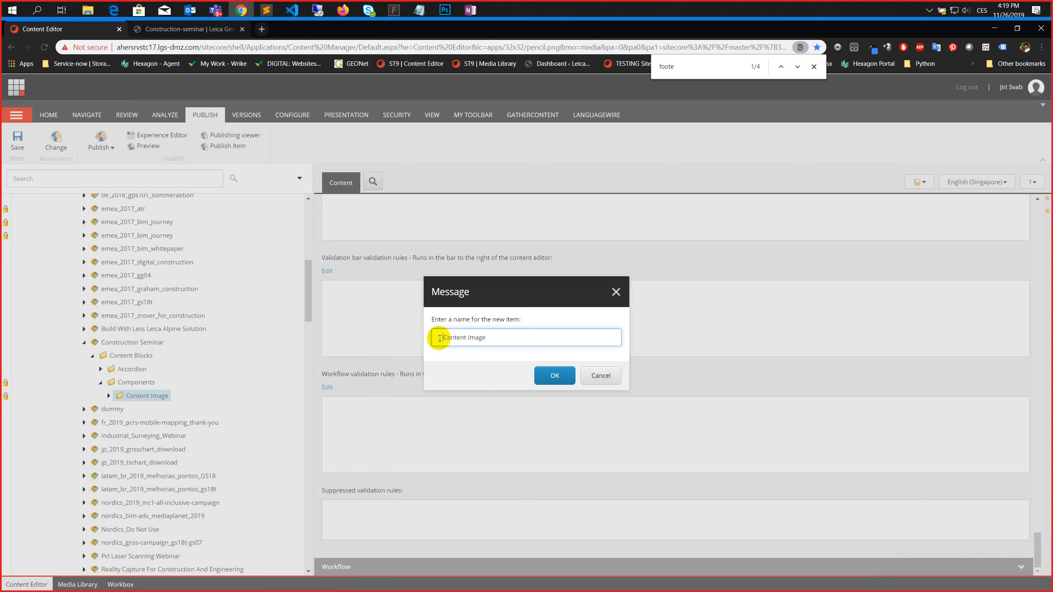
left_click(561, 377)
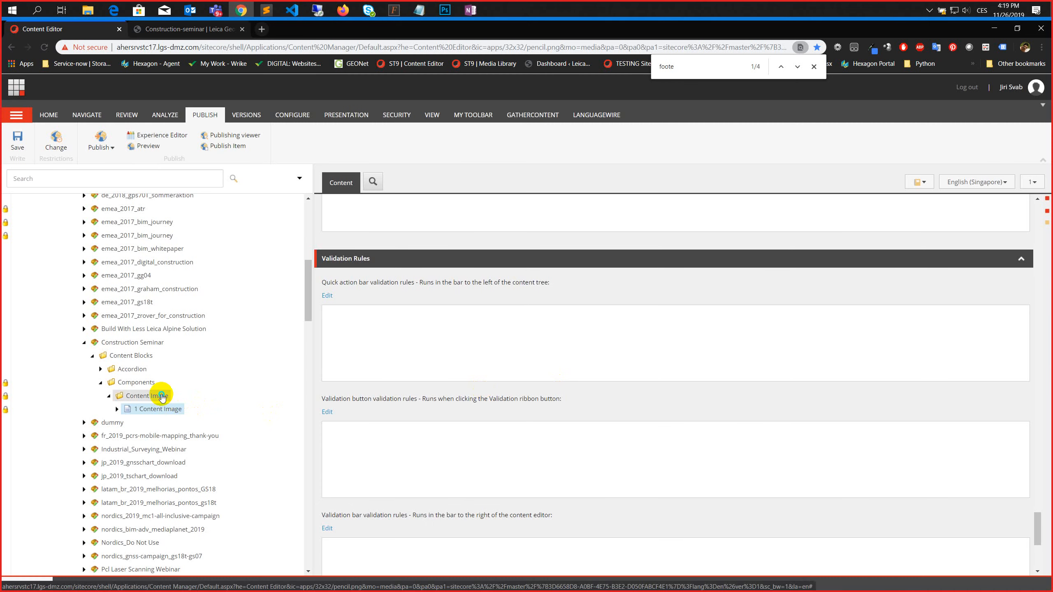
Insert a second item into the Content Image folder and name it 2 Content Image
right_click(161, 395)
mouse_move(172, 400)
left_click(336, 398)
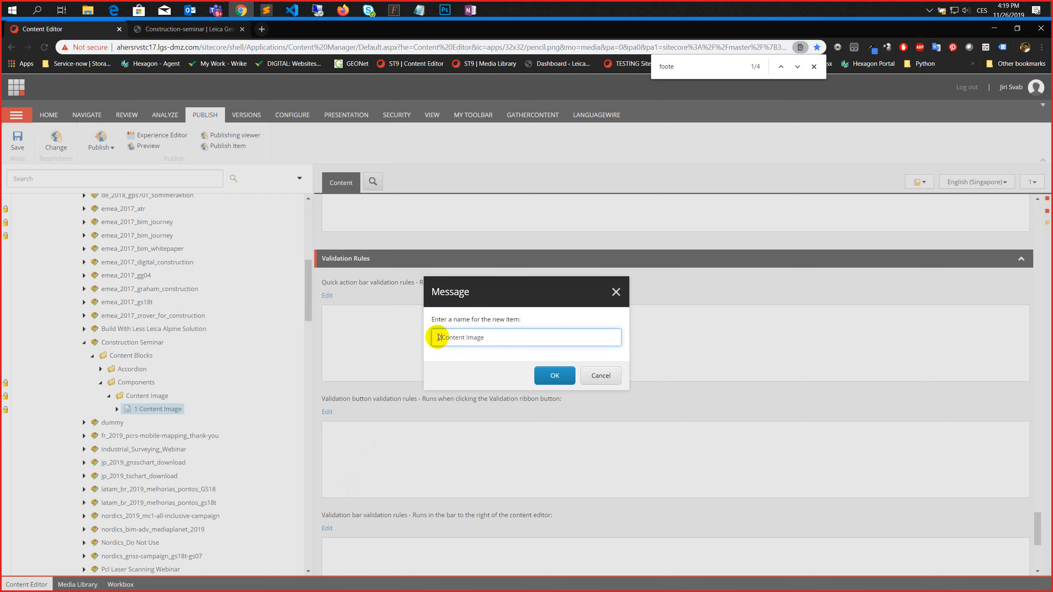
type("2")
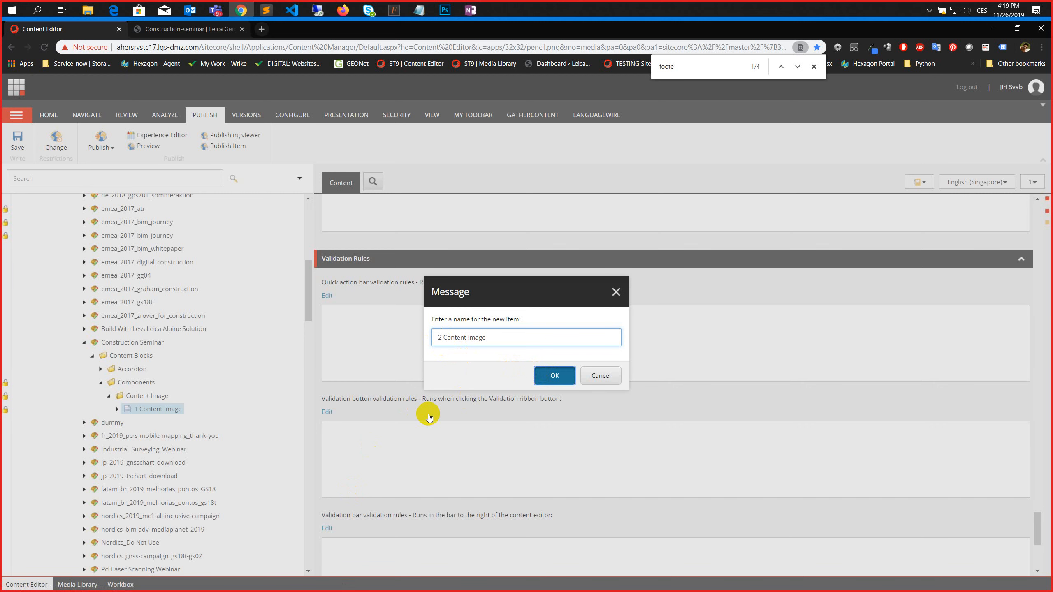
key("Return")
Check the default thumbnail images of both Content Image items and compare with the product slider on the beta page
scroll(444, 352, "up", 15)
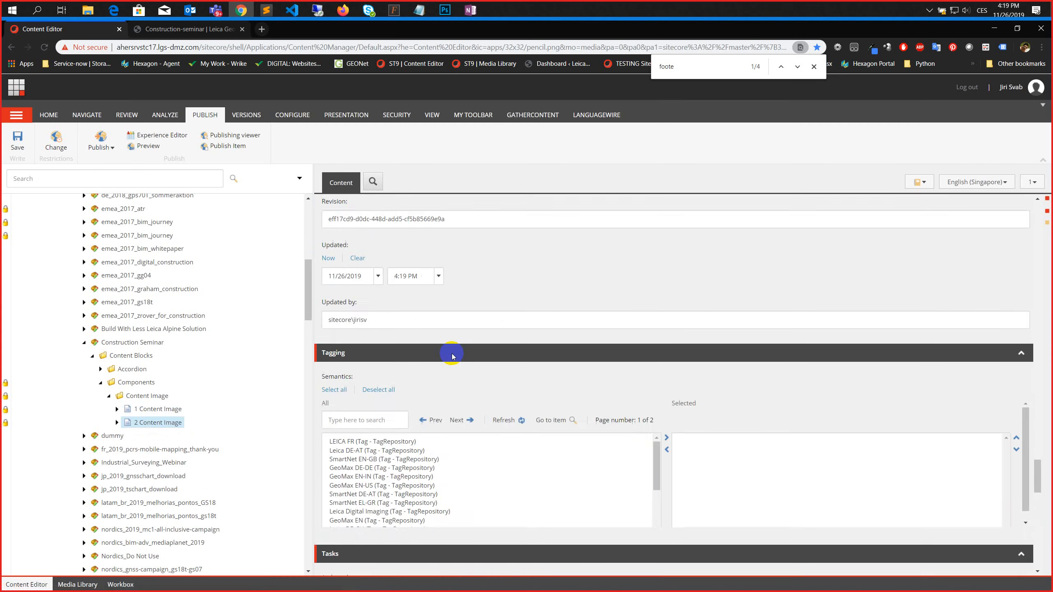
scroll(452, 356, "up", 15)
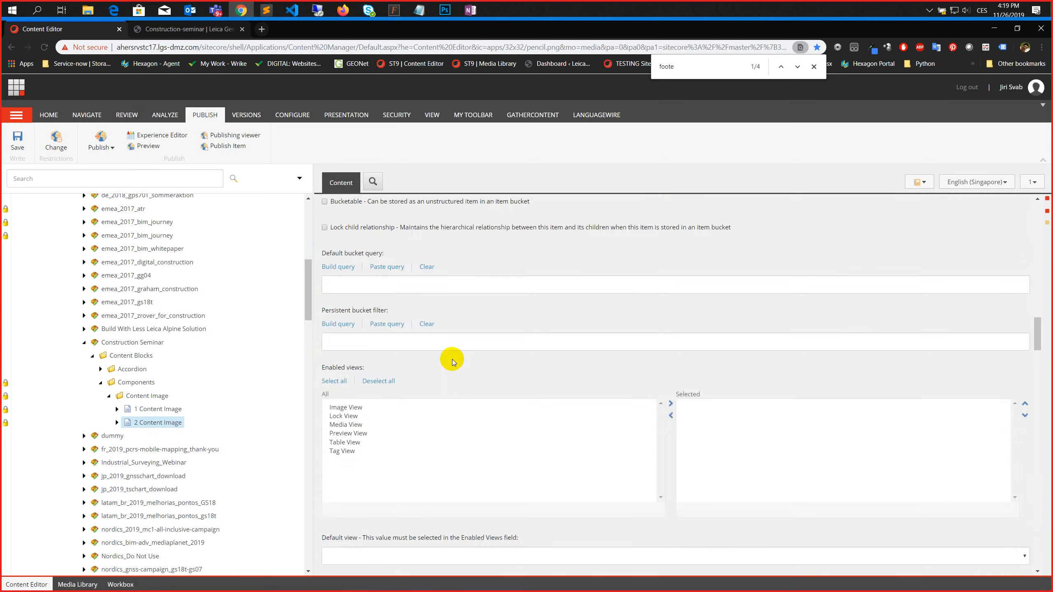
scroll(452, 359, "up", 10)
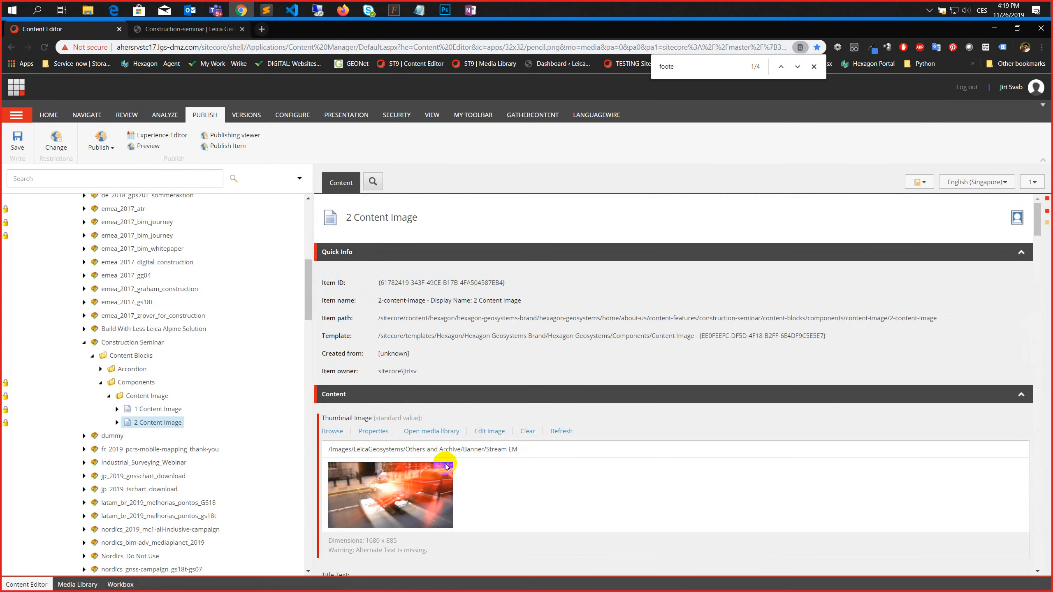
left_click_drag(356, 449, 469, 467)
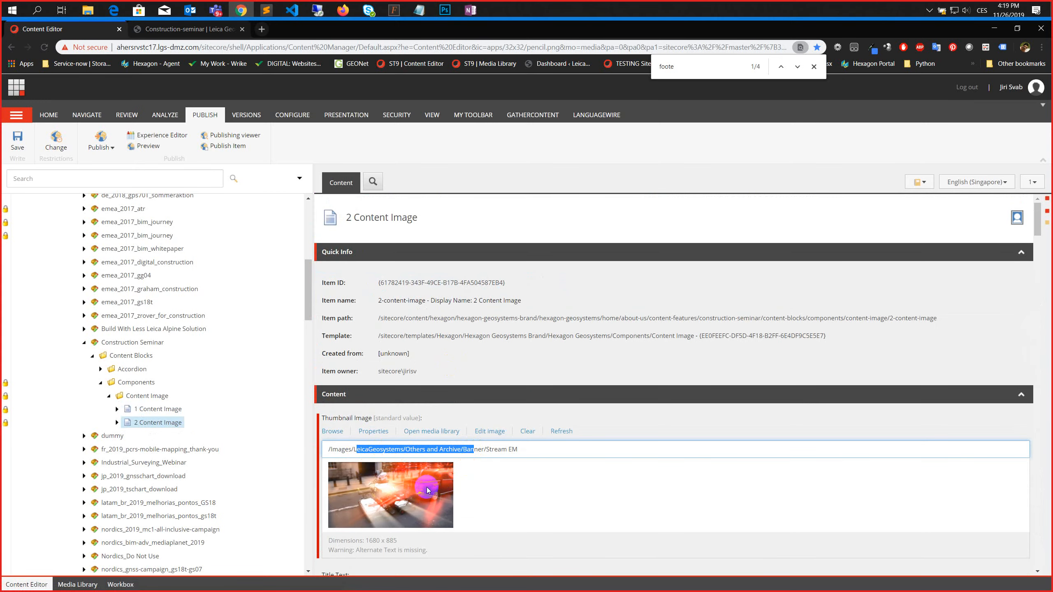
left_click(170, 411)
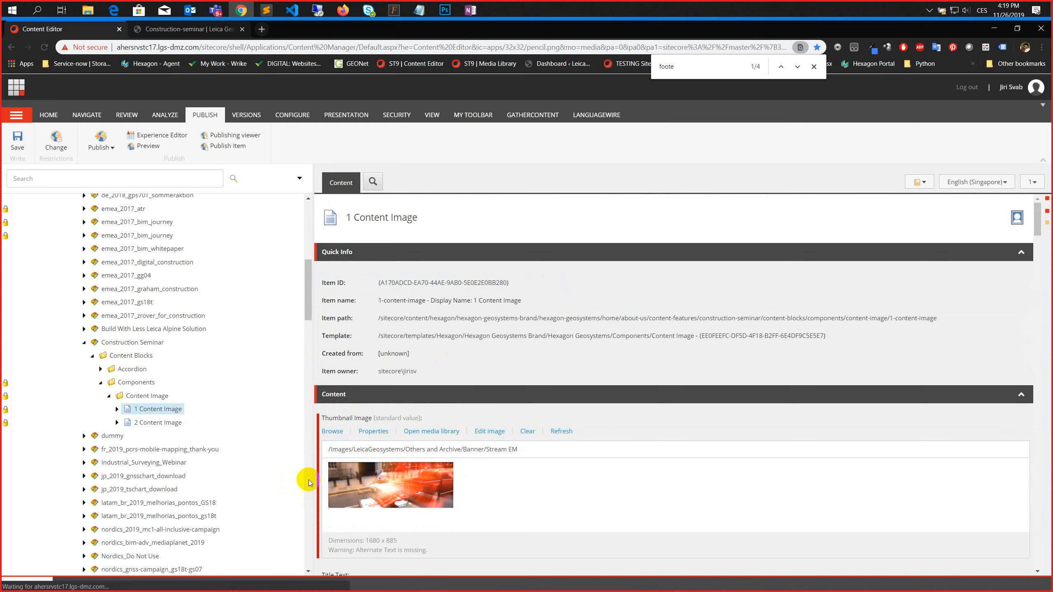
left_click(214, 30)
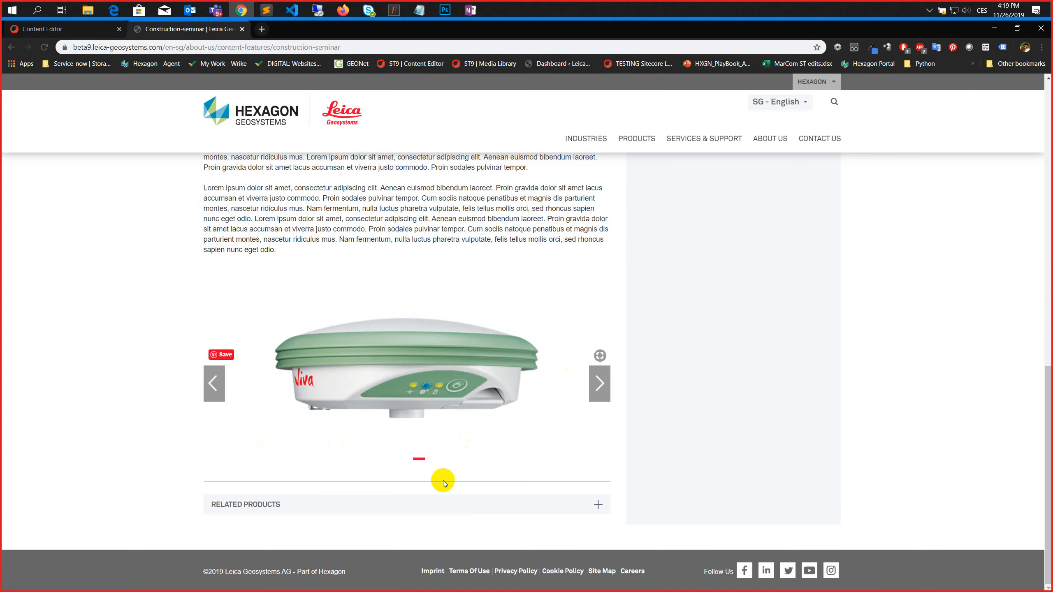
left_click(87, 30)
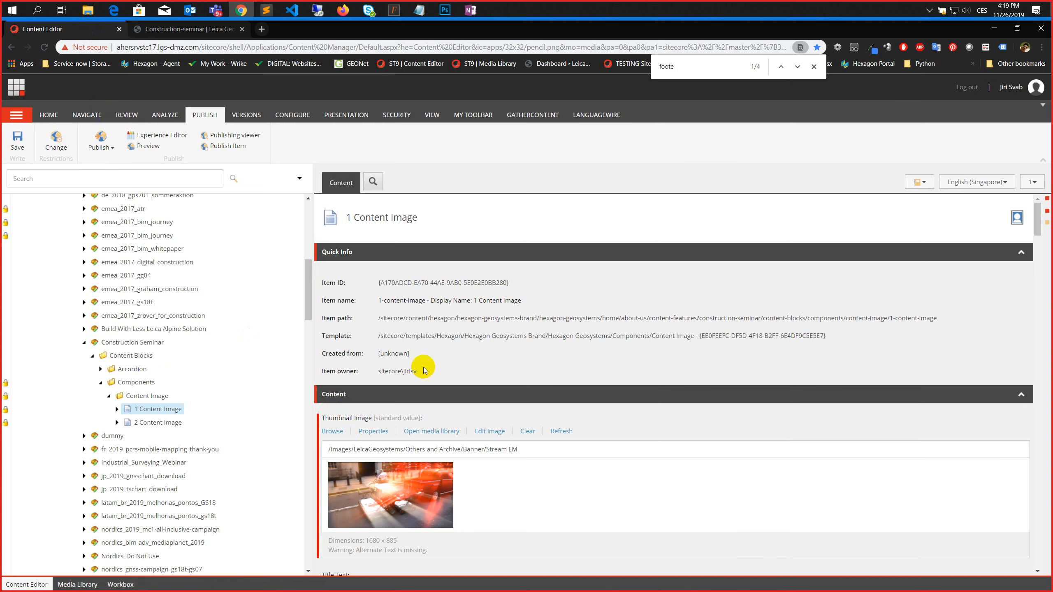
Copy the item path of the Content Image folder under Components
left_click(144, 398)
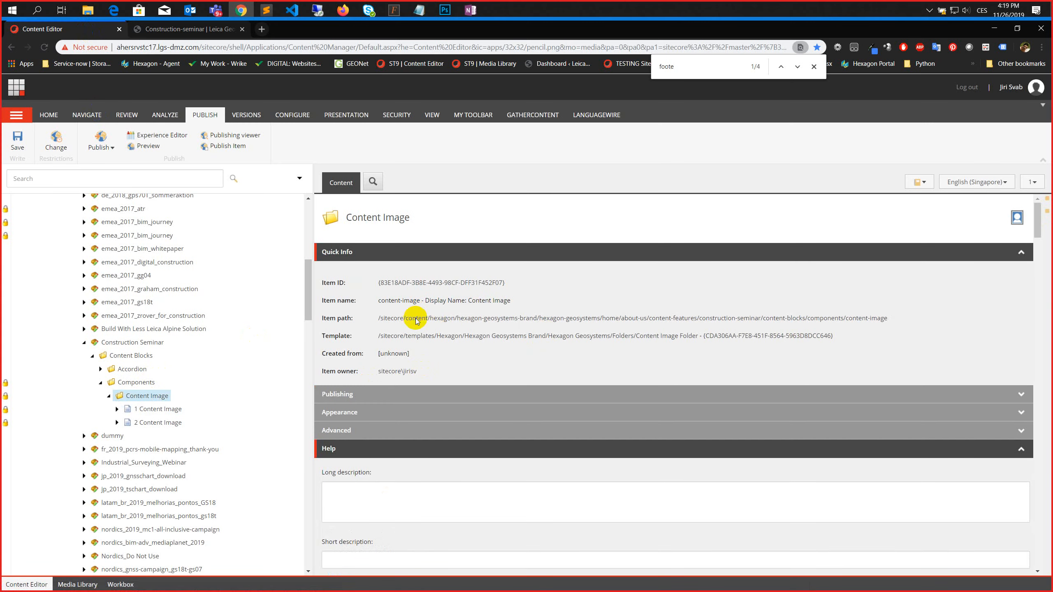
triple_click(416, 320)
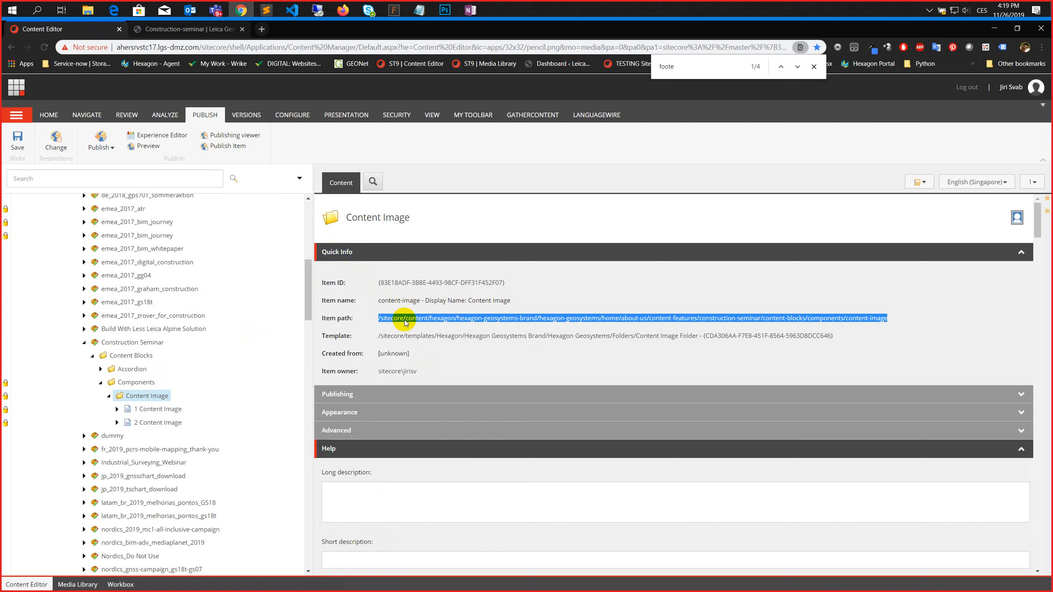
right_click(405, 322)
left_click(439, 326)
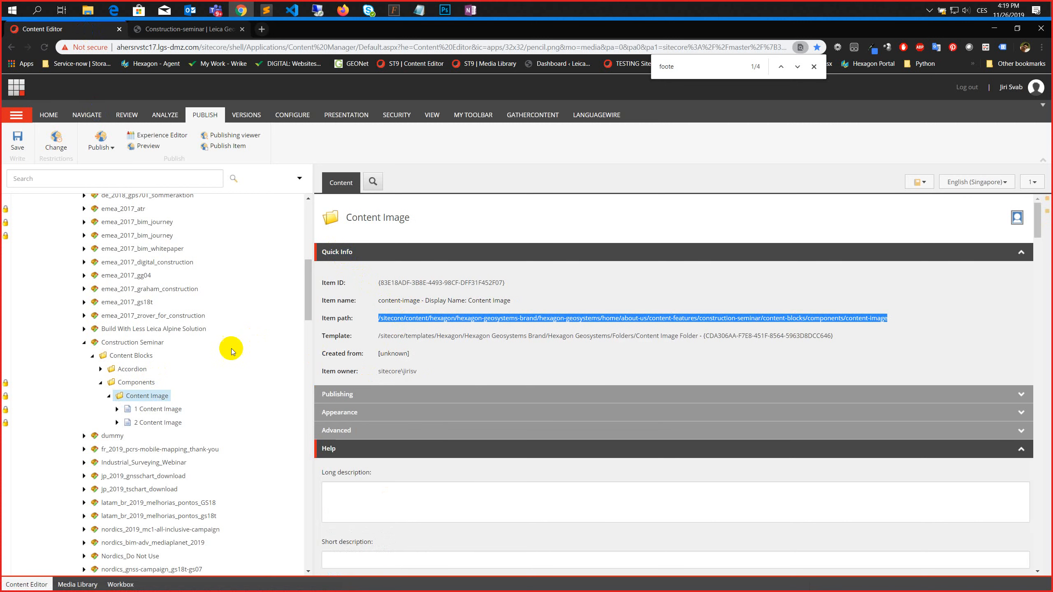
Open the controls of Construction Seminar's final layout for editing and select the Content Product Slider control
left_click(139, 343)
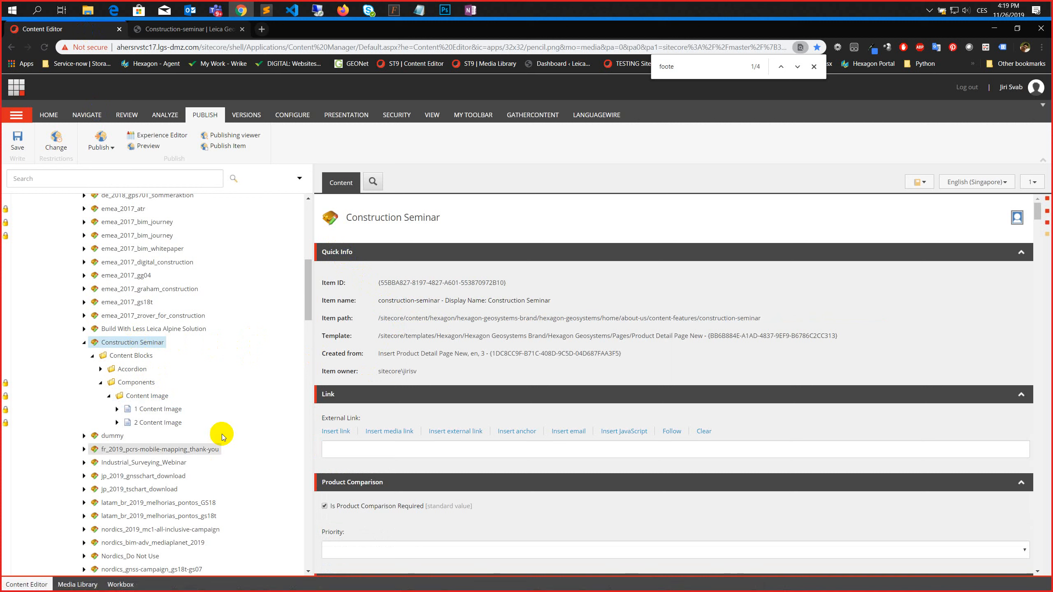
left_click(339, 116)
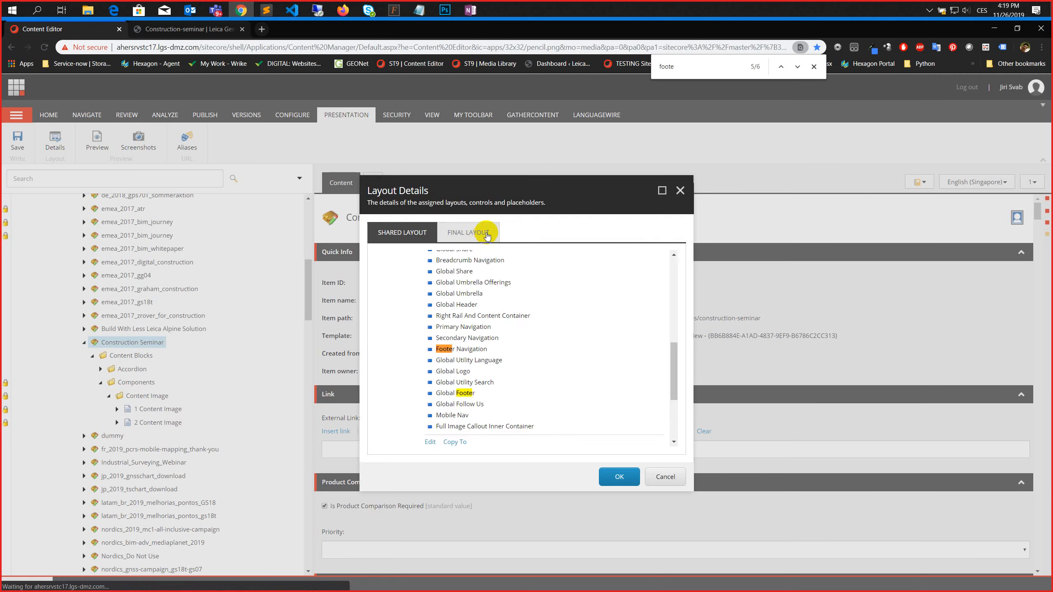
left_click(469, 233)
scroll(460, 328, "down", 5)
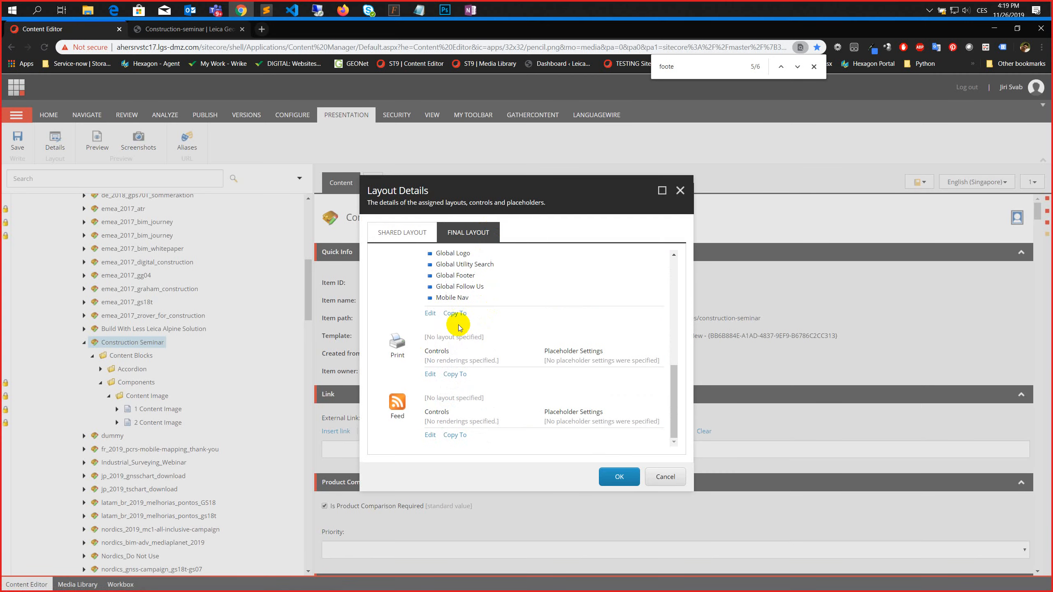
left_click(430, 313)
left_click(381, 252)
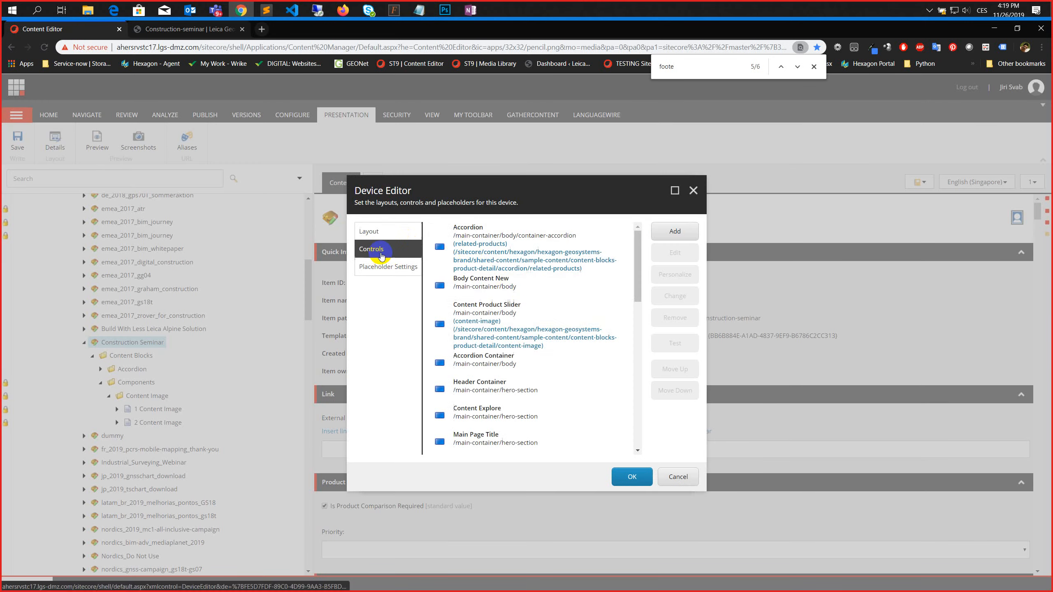
left_click(474, 313)
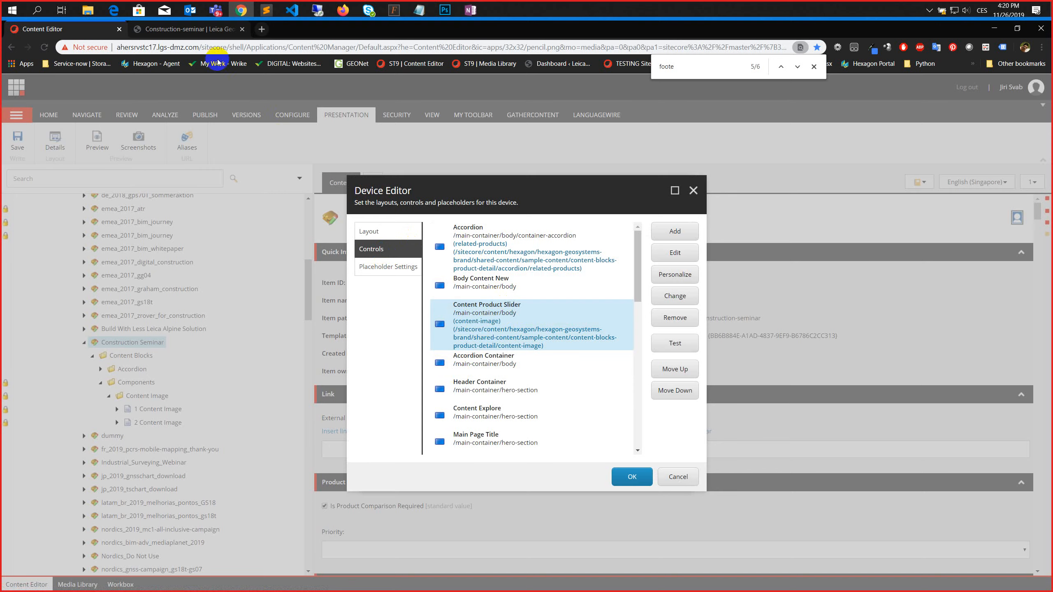
left_click(199, 29)
left_click(62, 29)
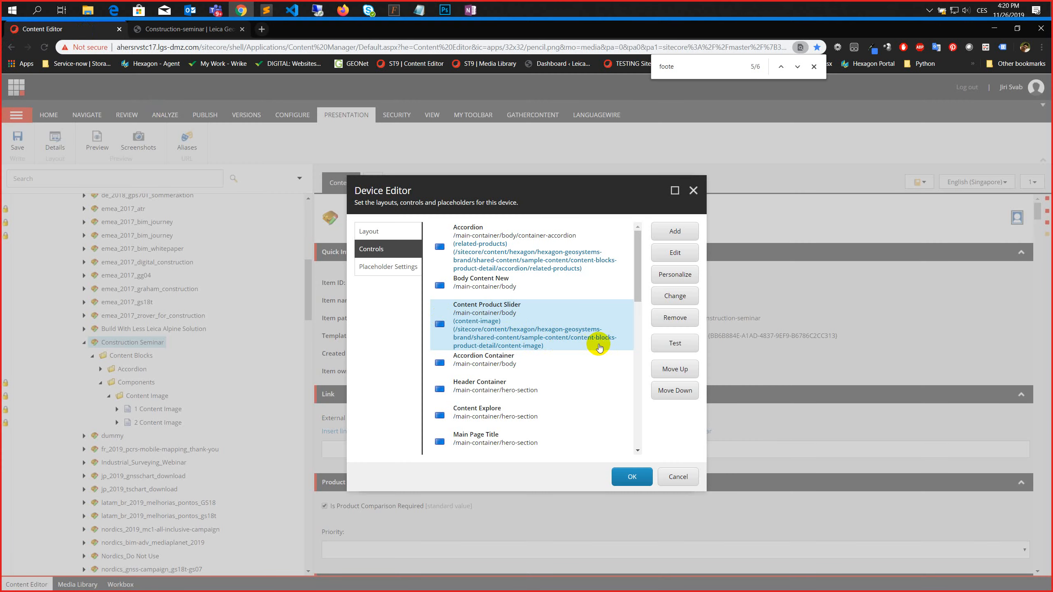
Set the Content Product Slider's data source to the copied path ending in construction-seminar/content-blocks/components/content-image and accept the layout changes
left_click(676, 253)
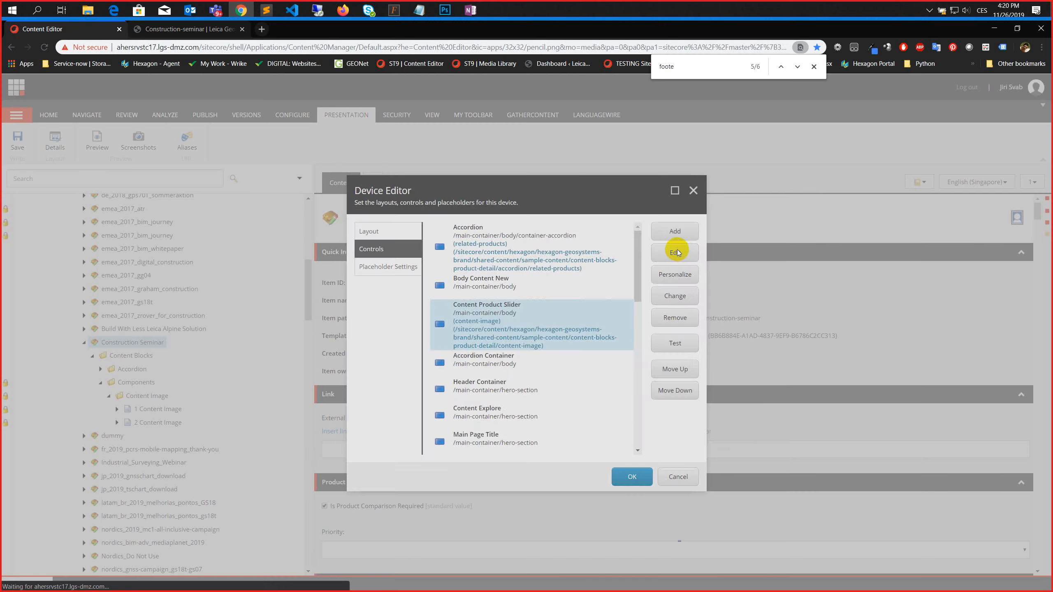
left_click_drag(589, 350, 805, 355)
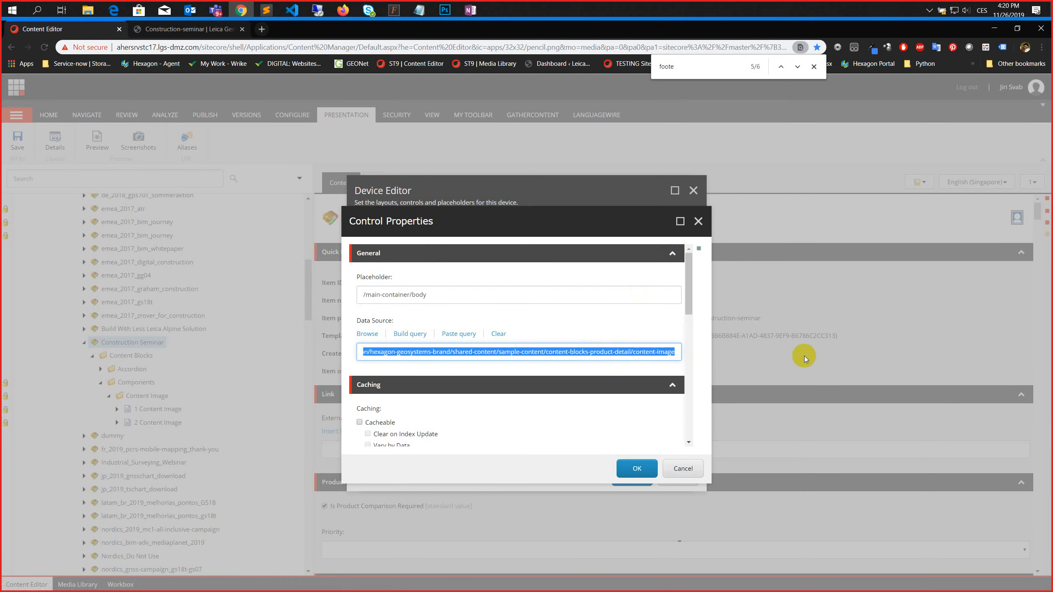
key("ctrl+v")
left_click_drag(597, 352, 676, 355)
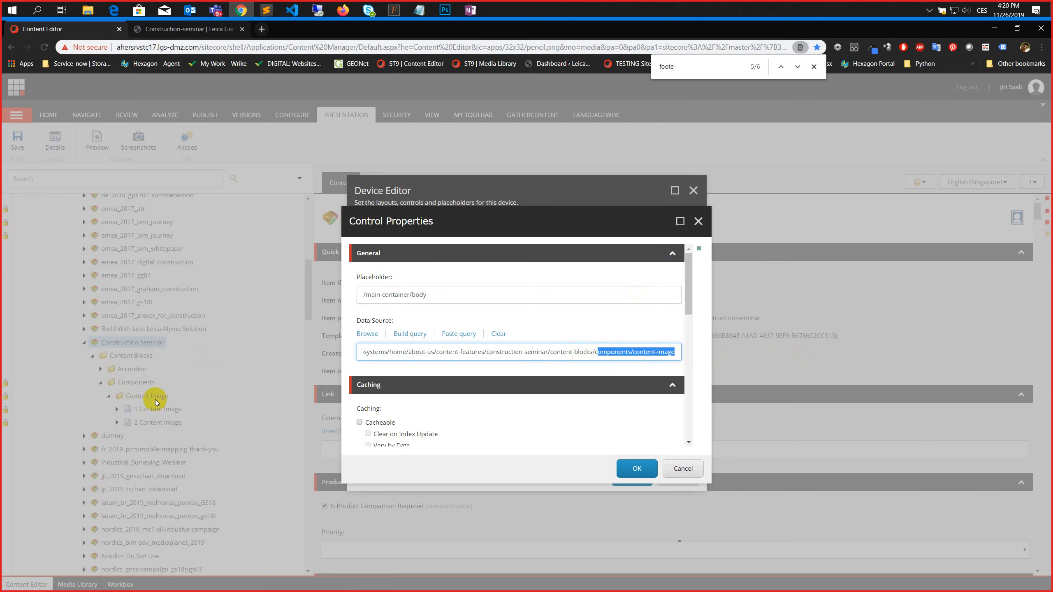
left_click(637, 468)
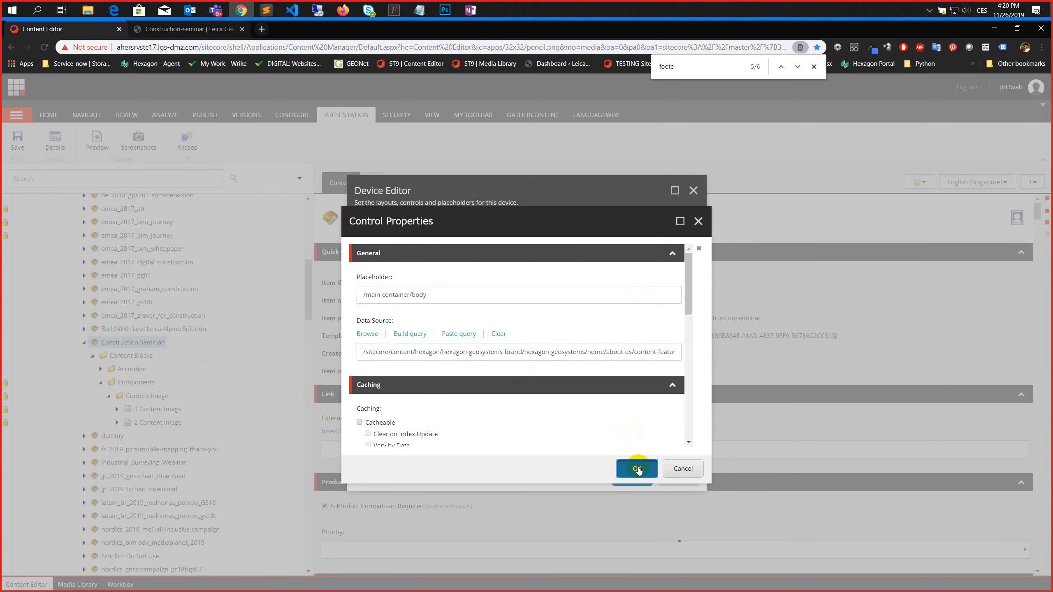
left_click(634, 477)
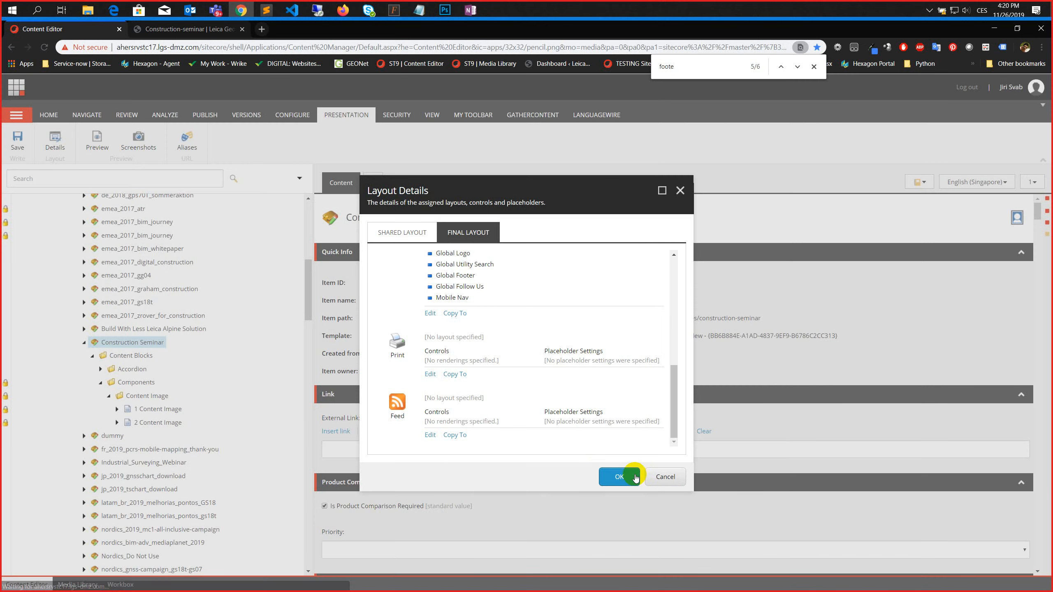
left_click(614, 480)
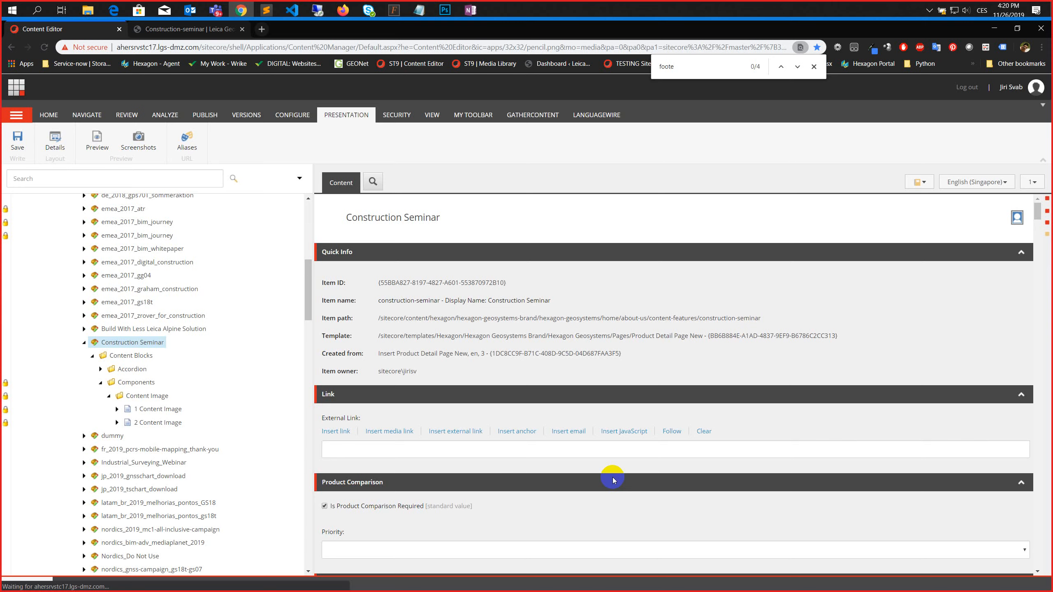
Smart publish Construction Seminar with its subitems in English (Singapore) to the Beta target
scroll(448, 345, "down", 3)
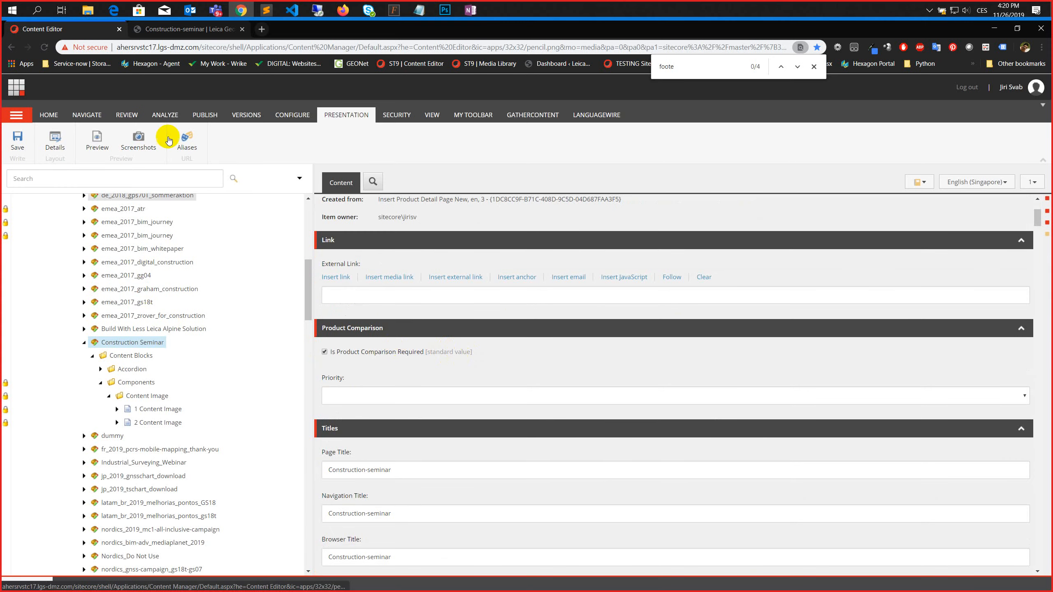
left_click(206, 114)
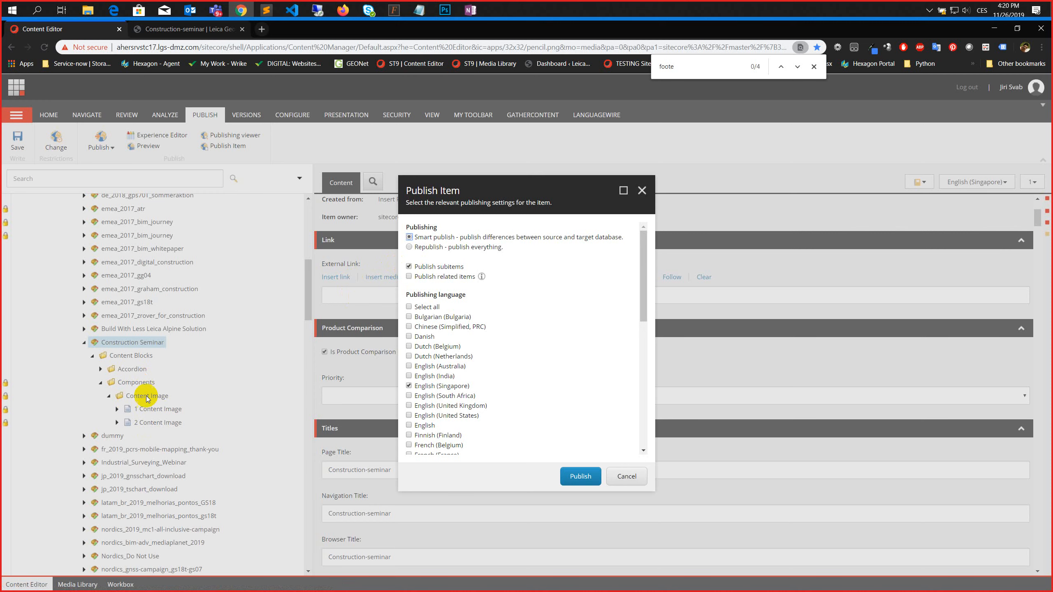
scroll(519, 384, "down", 10)
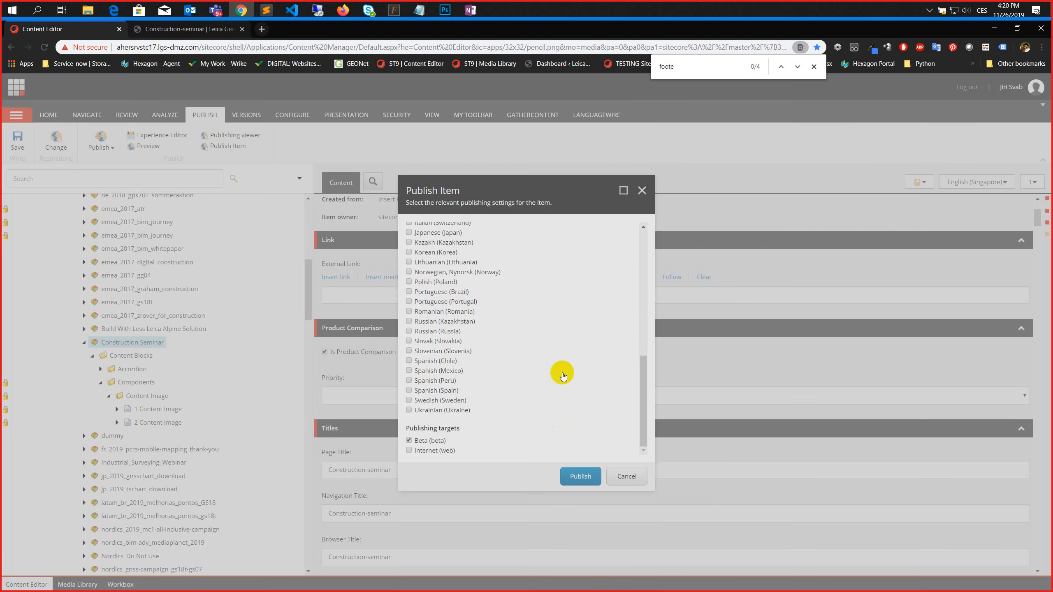
left_click(577, 369)
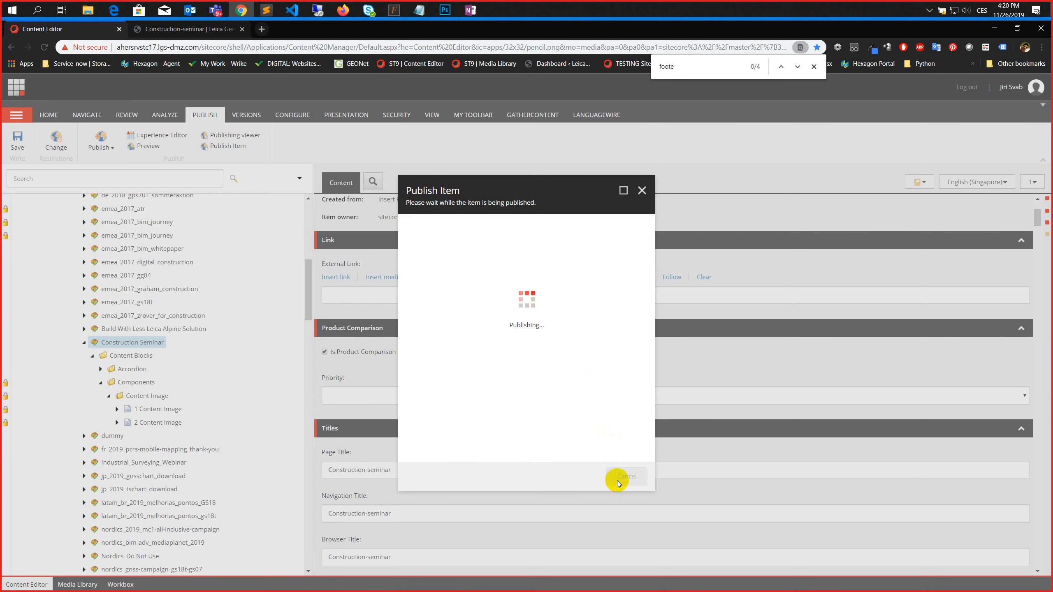
left_click(624, 477)
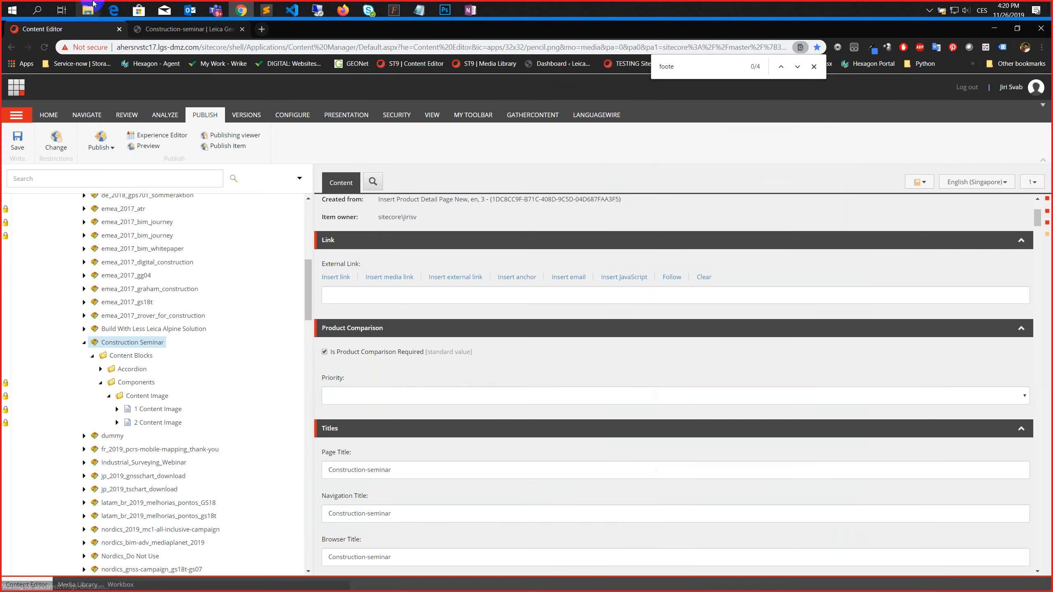
Reload the Construction-seminar beta page and check the product slider area
left_click(189, 29)
left_click(45, 47)
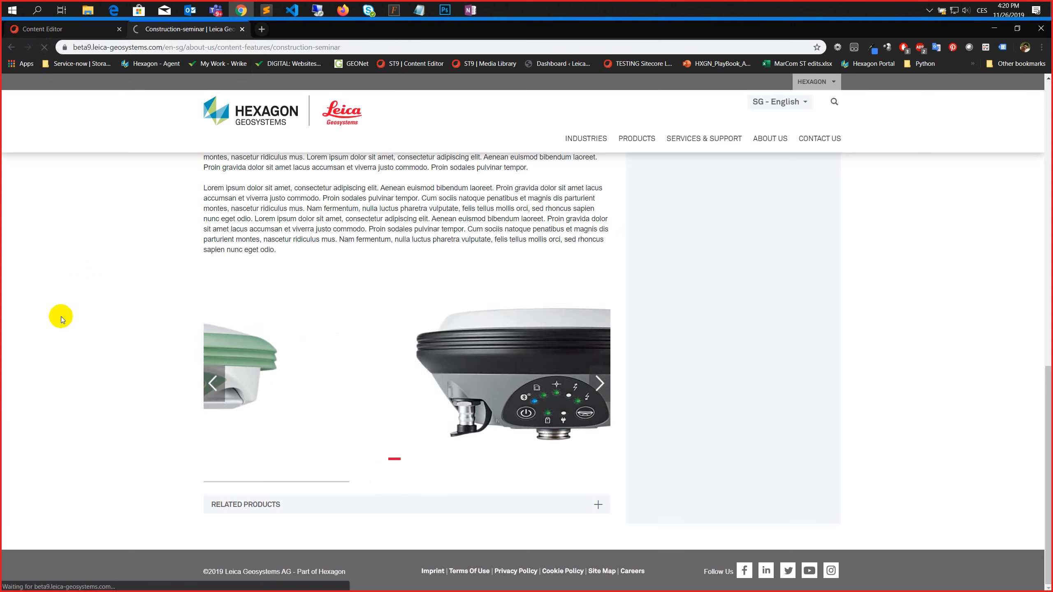
scroll(60, 319, "down", 8)
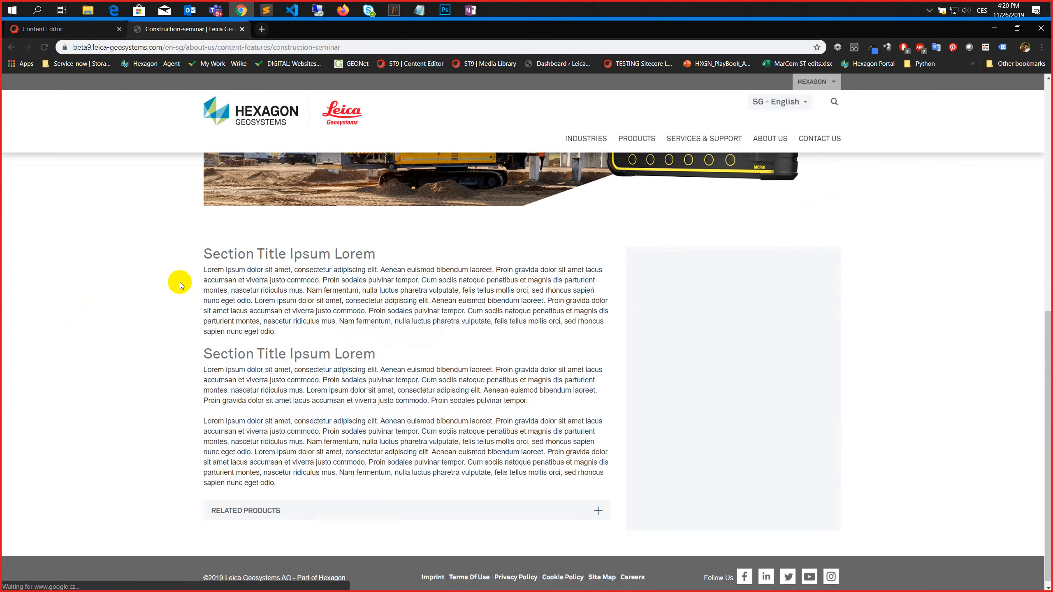
scroll(199, 318, "up", 8)
Return to the Content Editor, mark both 1 Content Image and 2 Content Image as Active, and save them
left_click(62, 29)
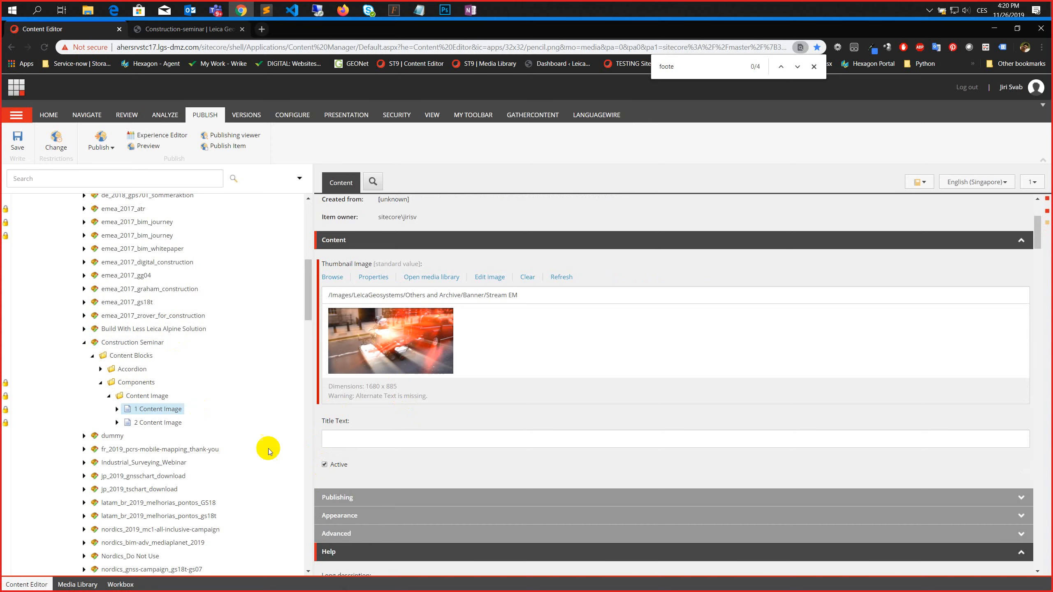
left_click(168, 423)
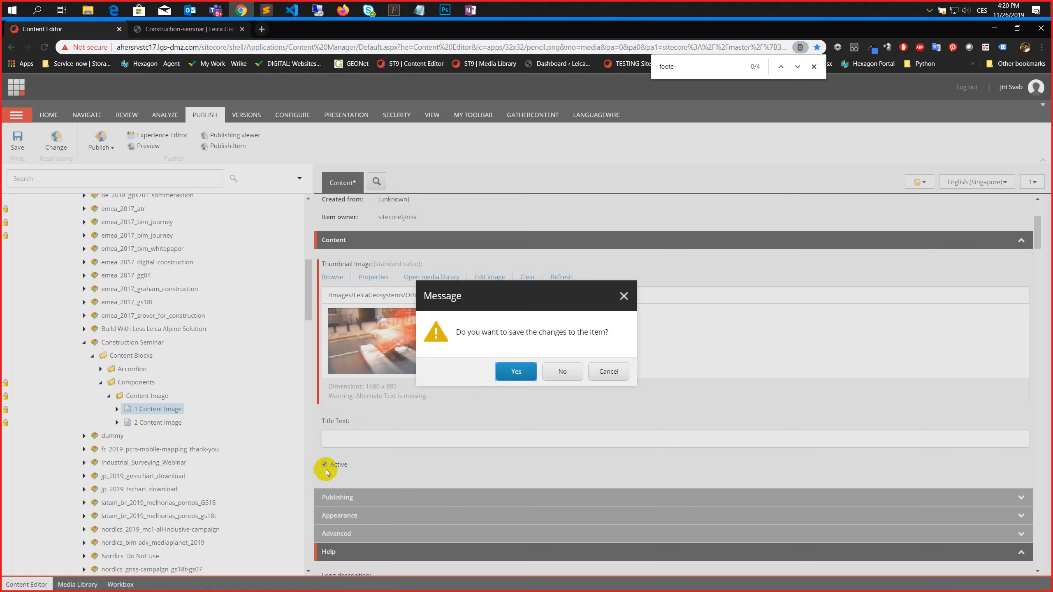
left_click(516, 371)
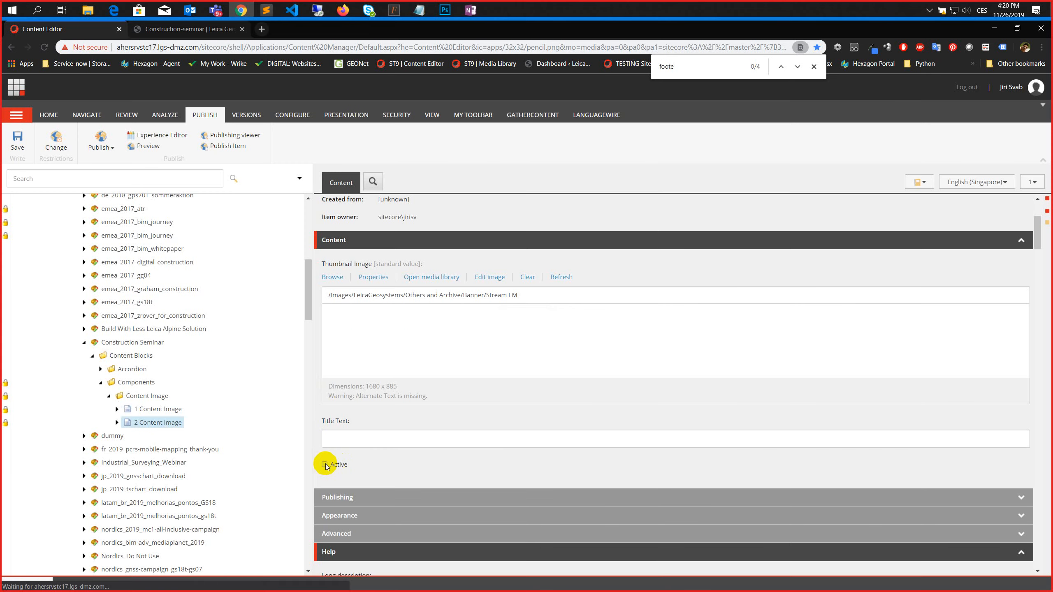
left_click(148, 387)
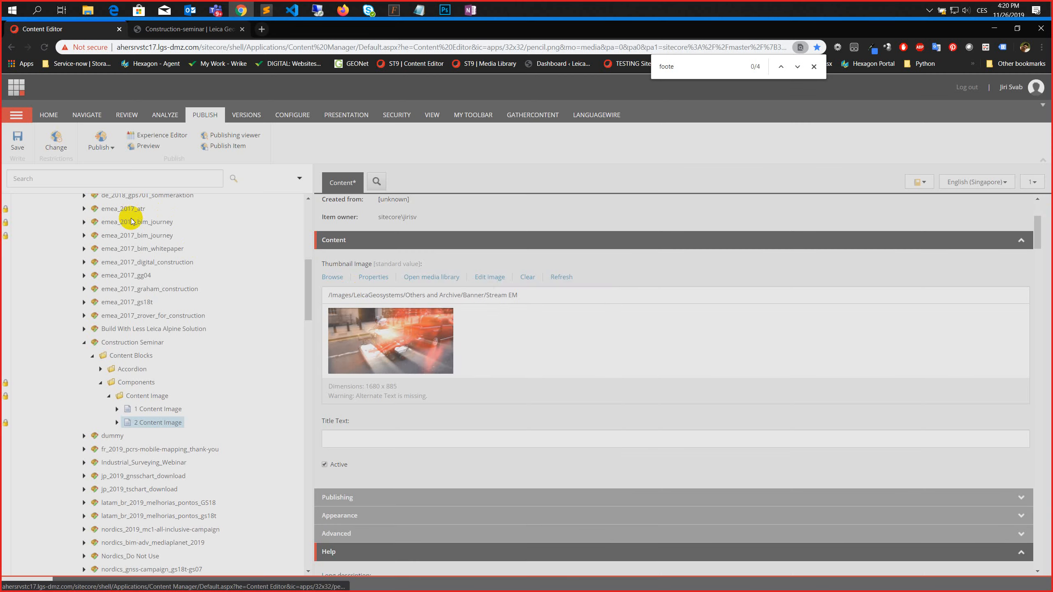
left_click(501, 367)
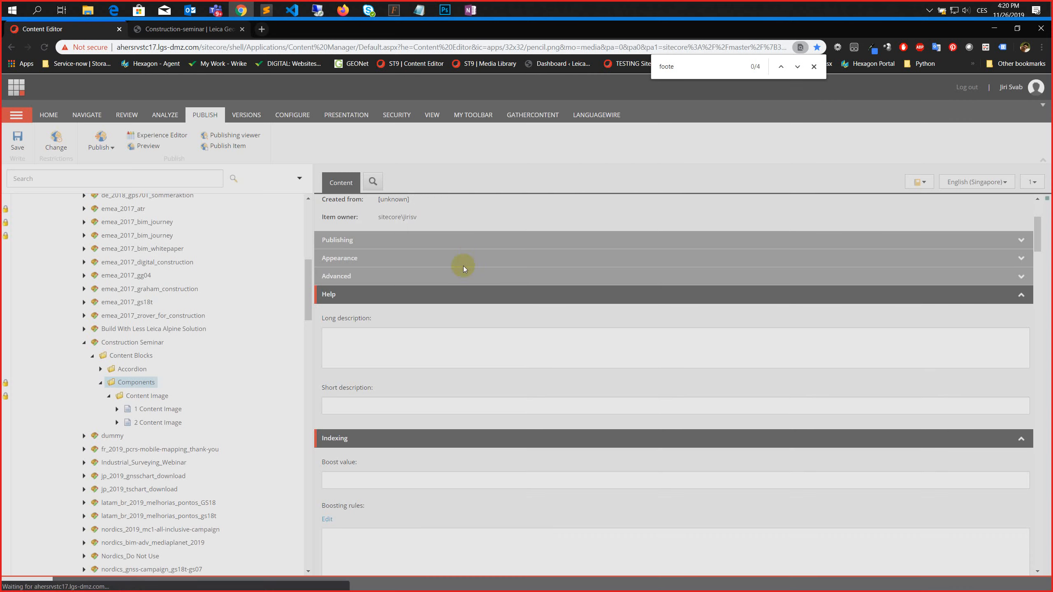
Publish the Components folder under Construction Seminar's Content Blocks to the Beta target
scroll(513, 349, "down", 5)
scroll(513, 348, "down", 1)
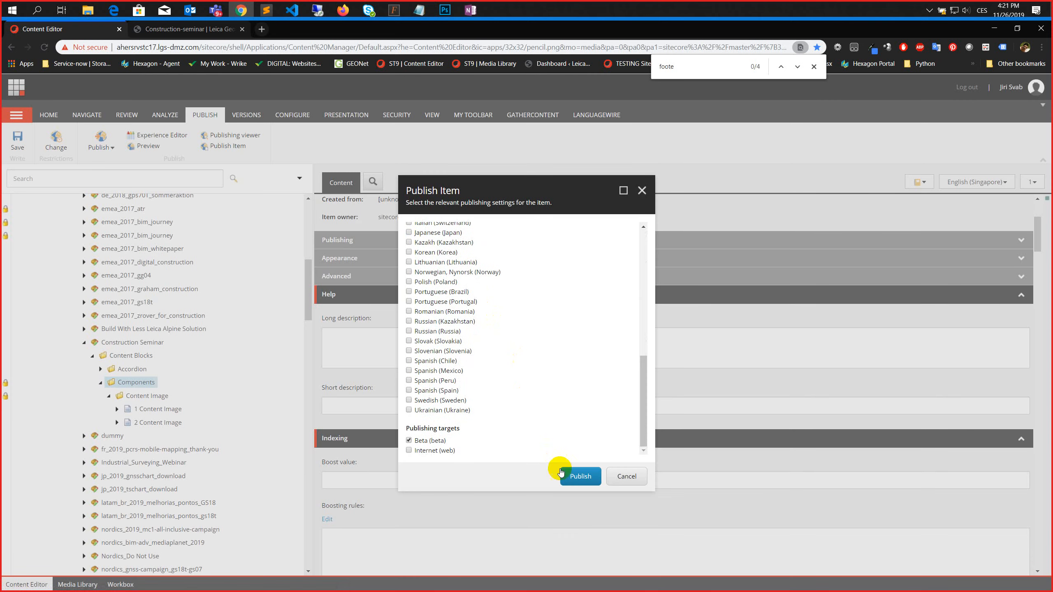
left_click(575, 475)
left_click(564, 372)
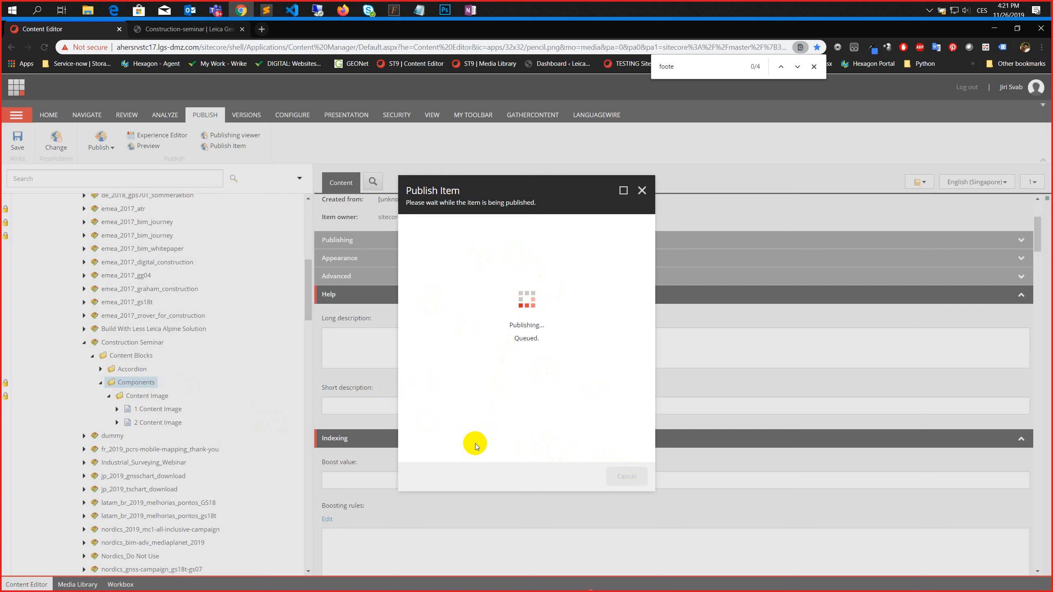
Open the Media Library in a new browser tab and expand Images, LeicaGeosystems, local-content and SINGAPORE
left_click(263, 30)
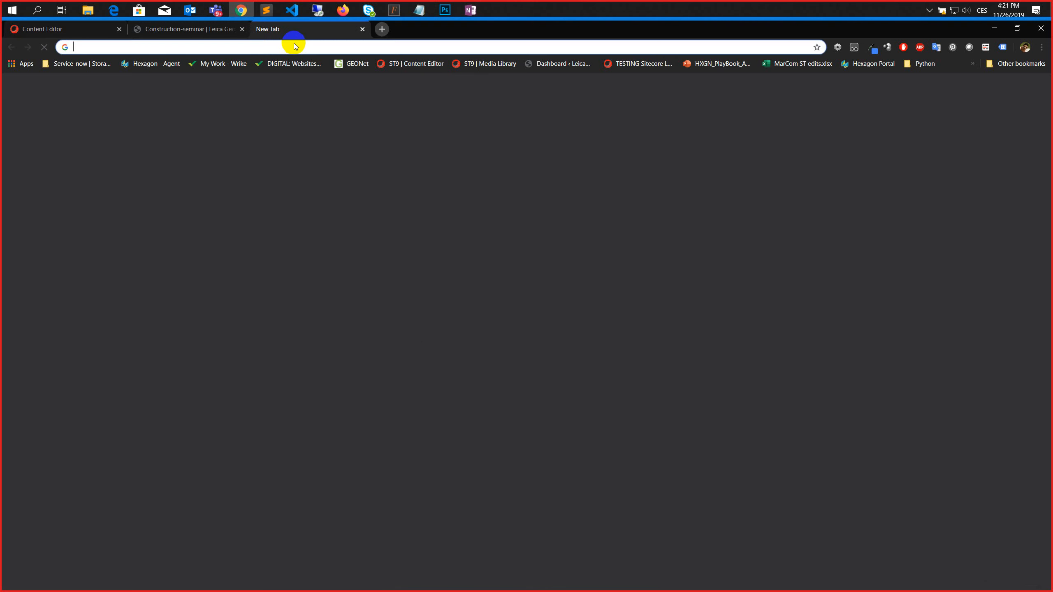
left_click(485, 63)
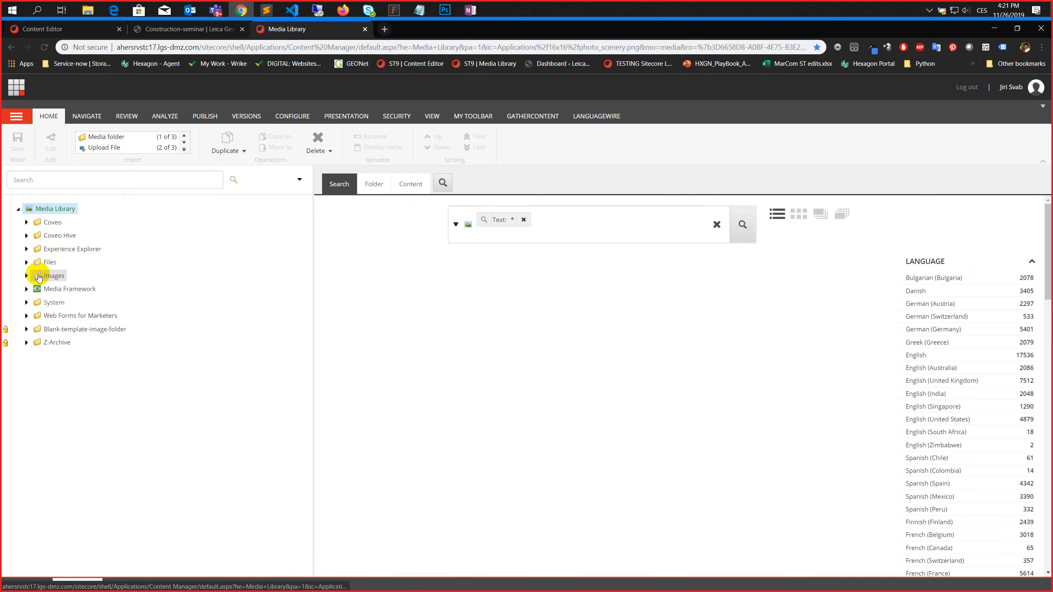
left_click(27, 276)
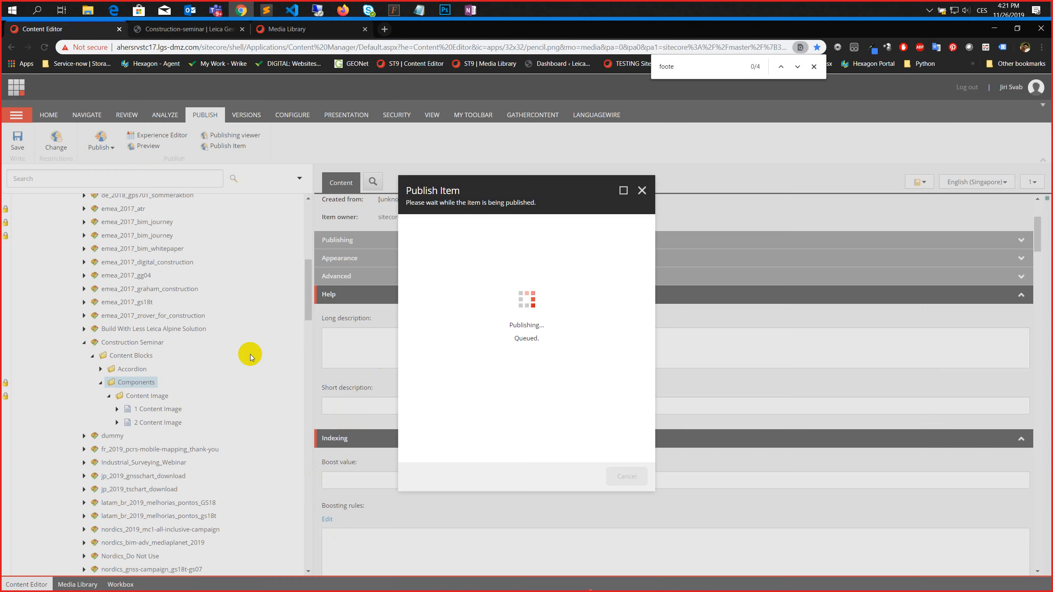
left_click(286, 33)
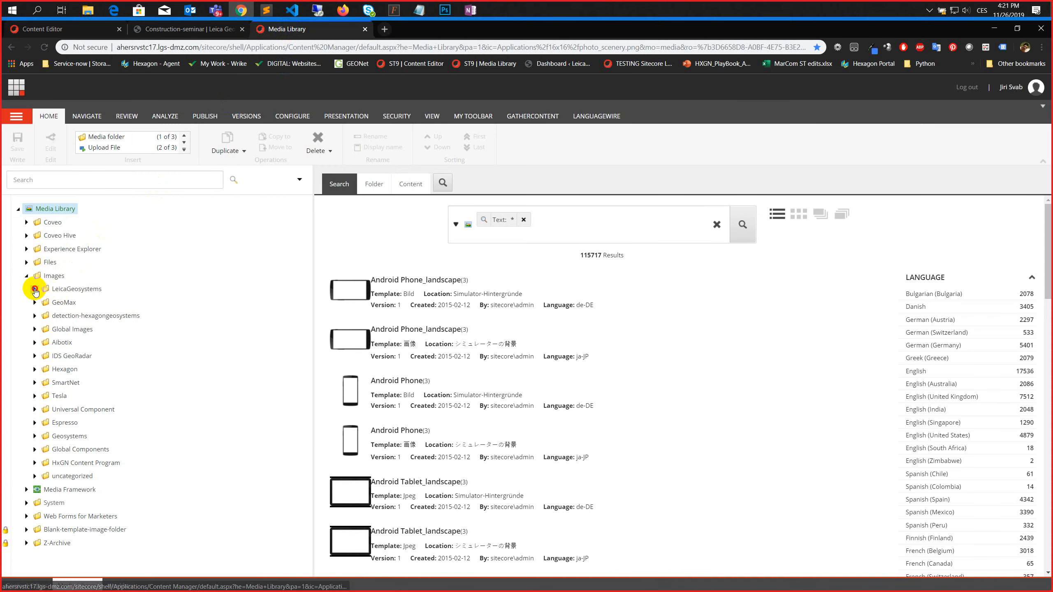
left_click(35, 290)
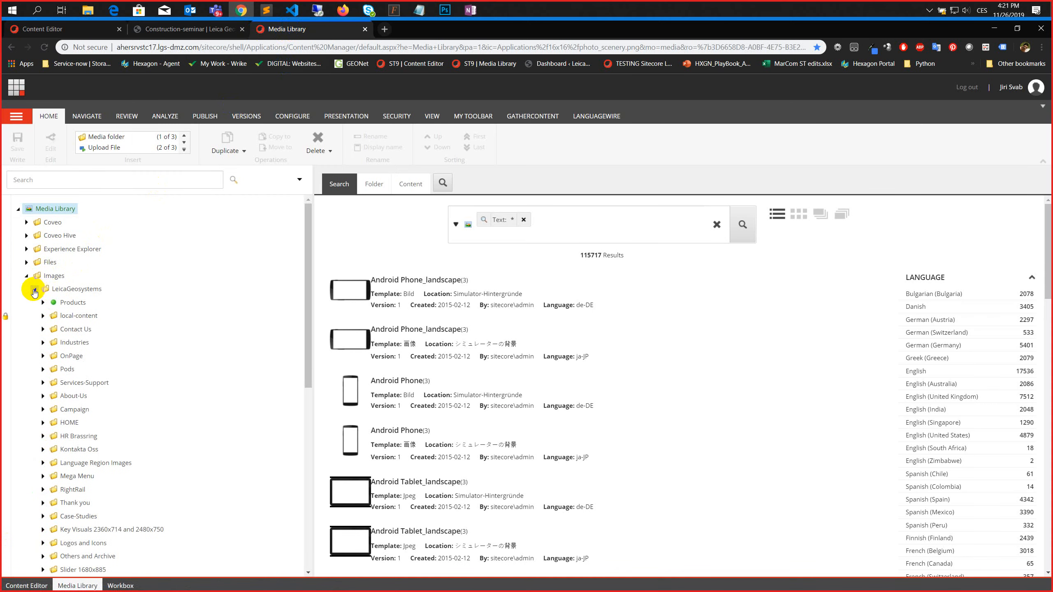
left_click(42, 316)
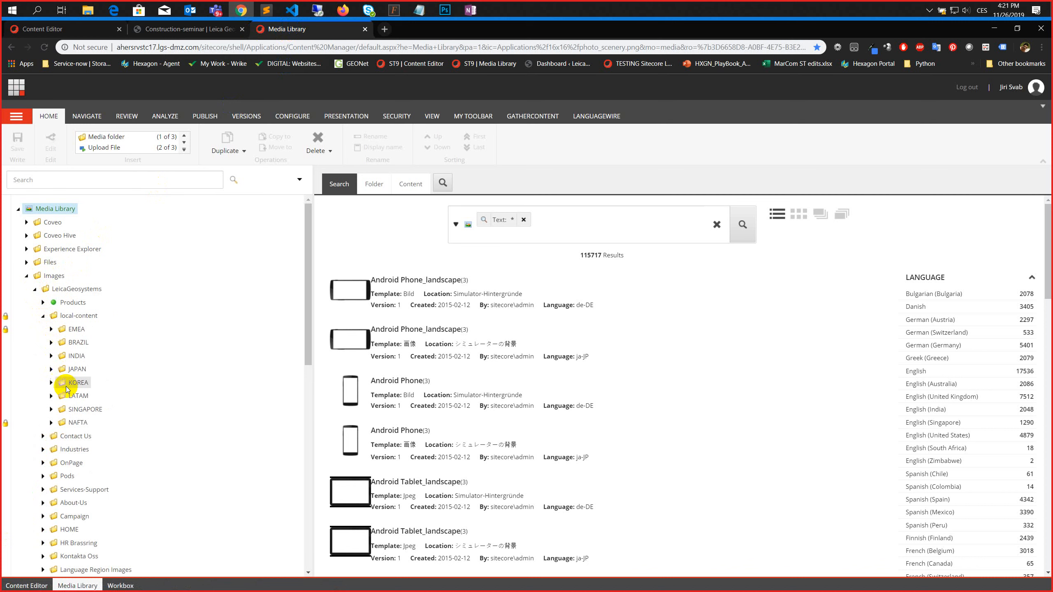
left_click(51, 410)
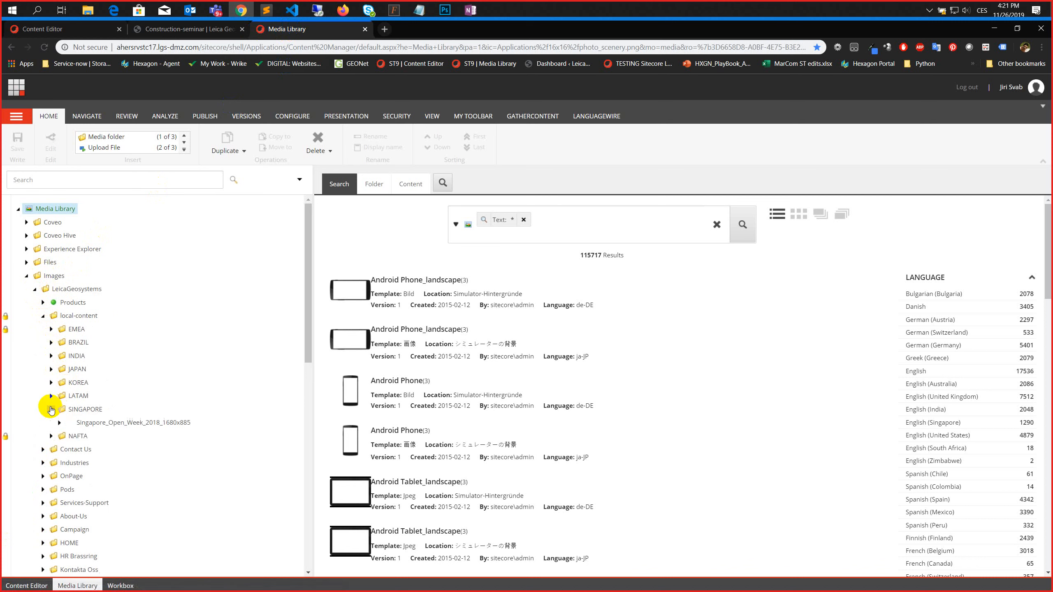
Create a media folder named content-features inside the SINGAPORE folder of the Media Library
right_click(85, 409)
mouse_move(123, 418)
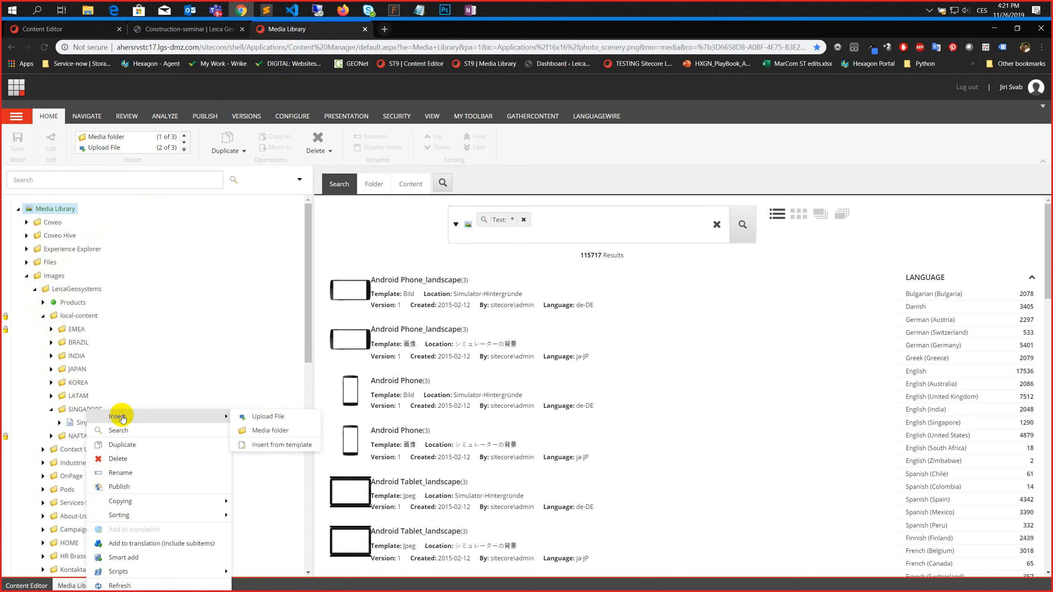
left_click(267, 431)
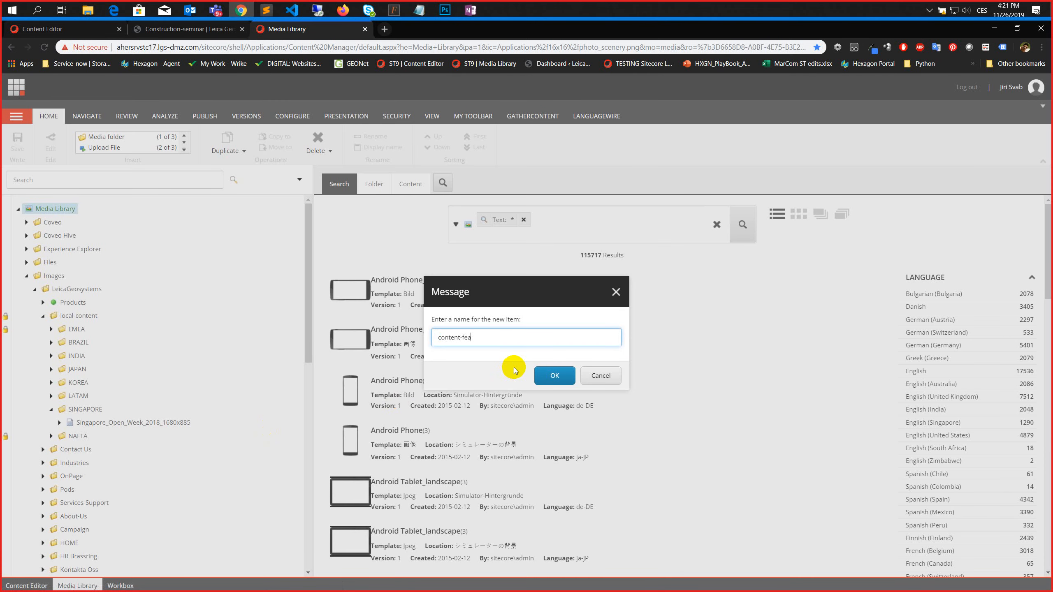
left_click(571, 376)
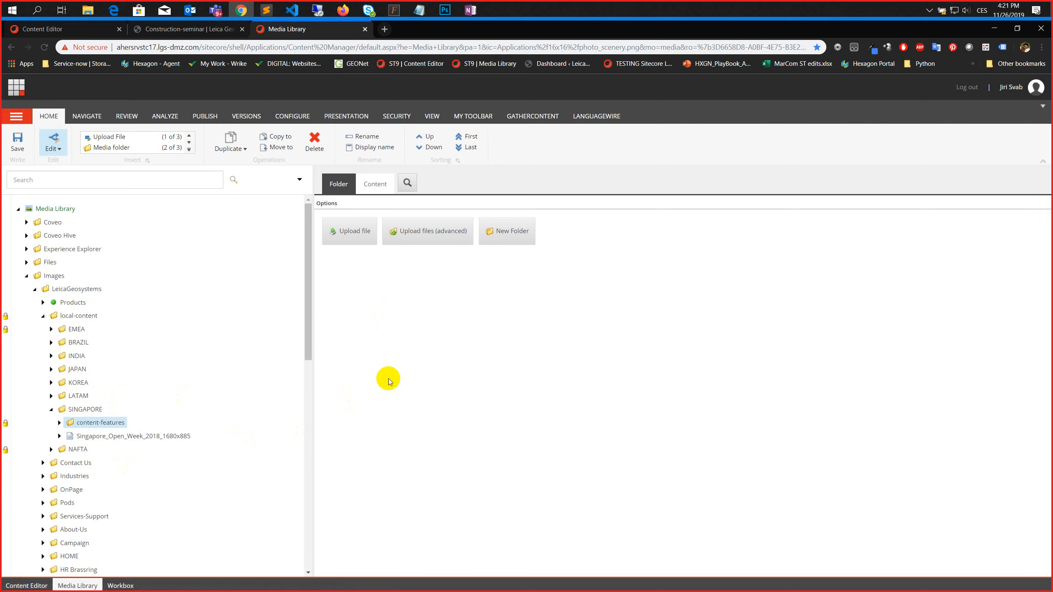
Upload the image two rows.jpg from the Desktop into the content-features media folder
left_click(351, 232)
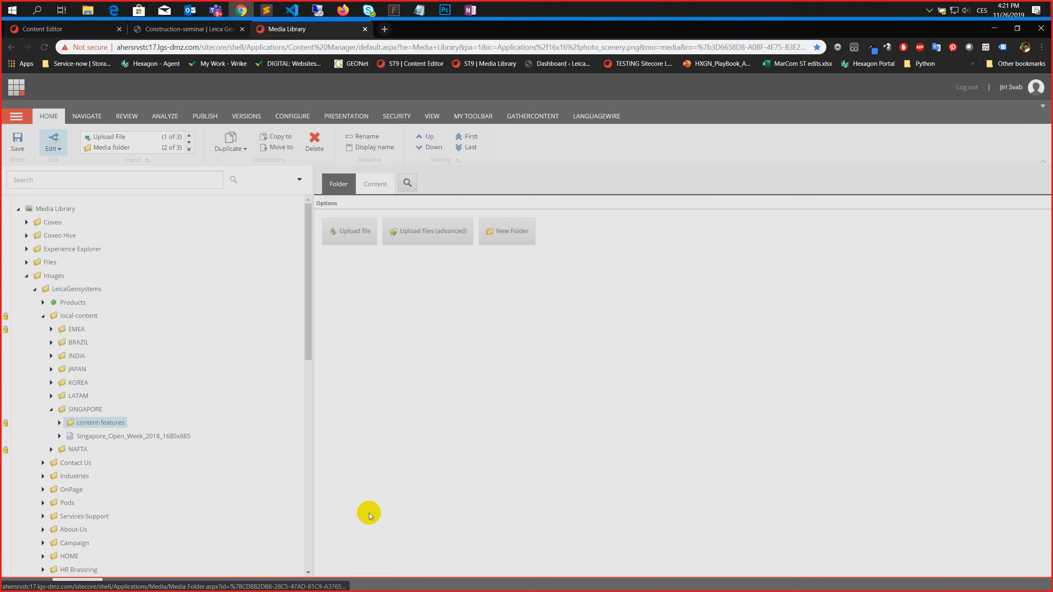
left_click(442, 340)
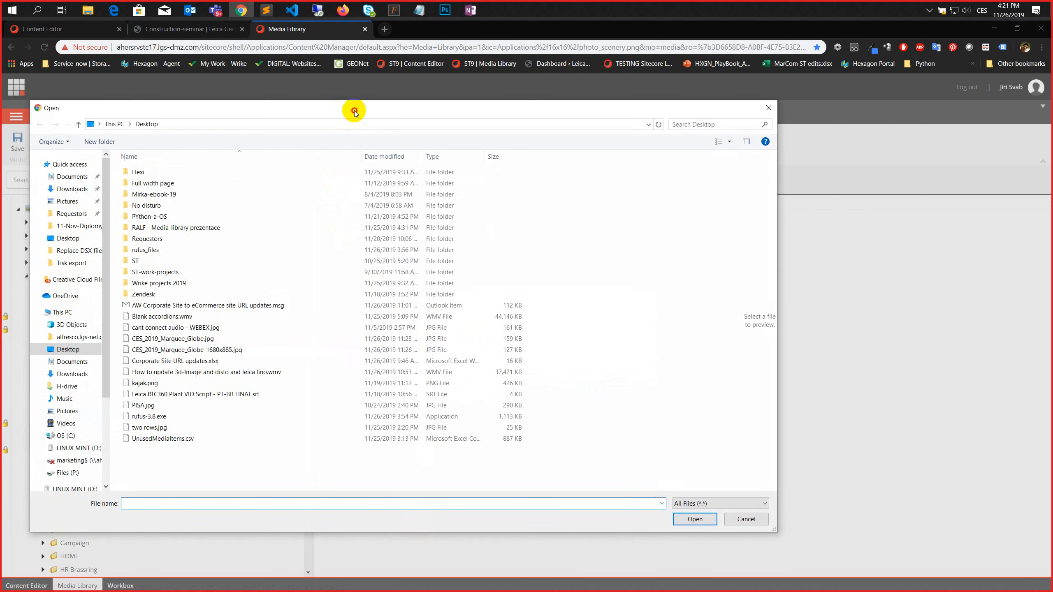
left_click_drag(355, 111, 442, 106)
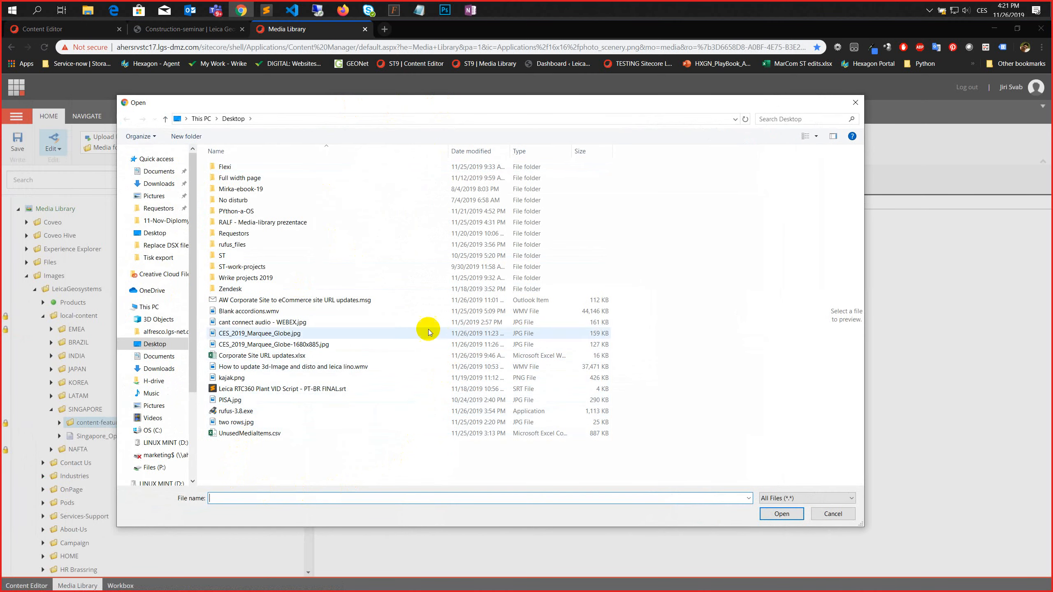
left_click(290, 323)
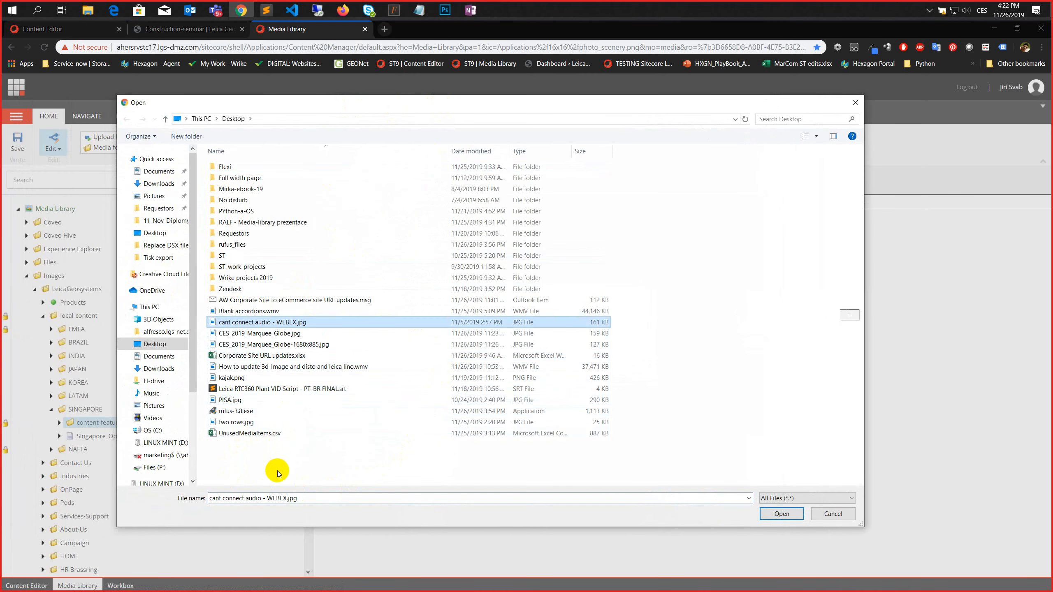
left_click(278, 422)
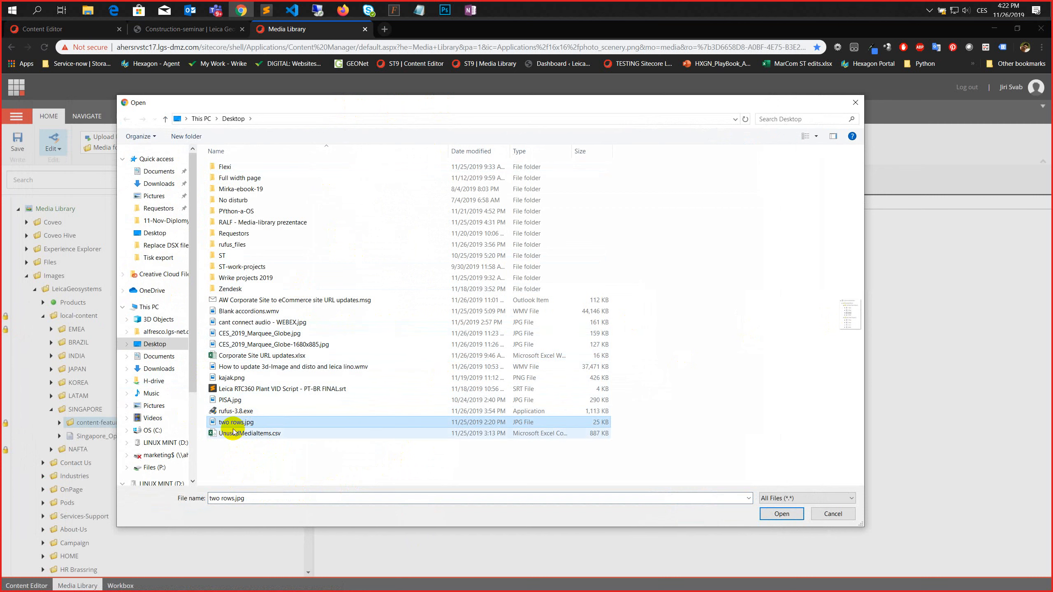
left_click(780, 515)
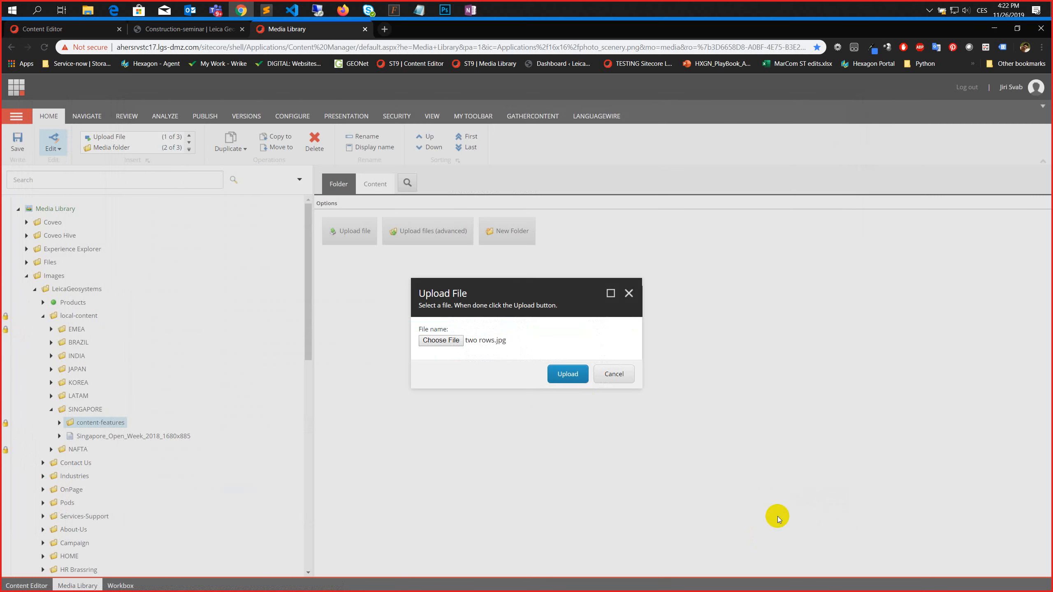
left_click(576, 375)
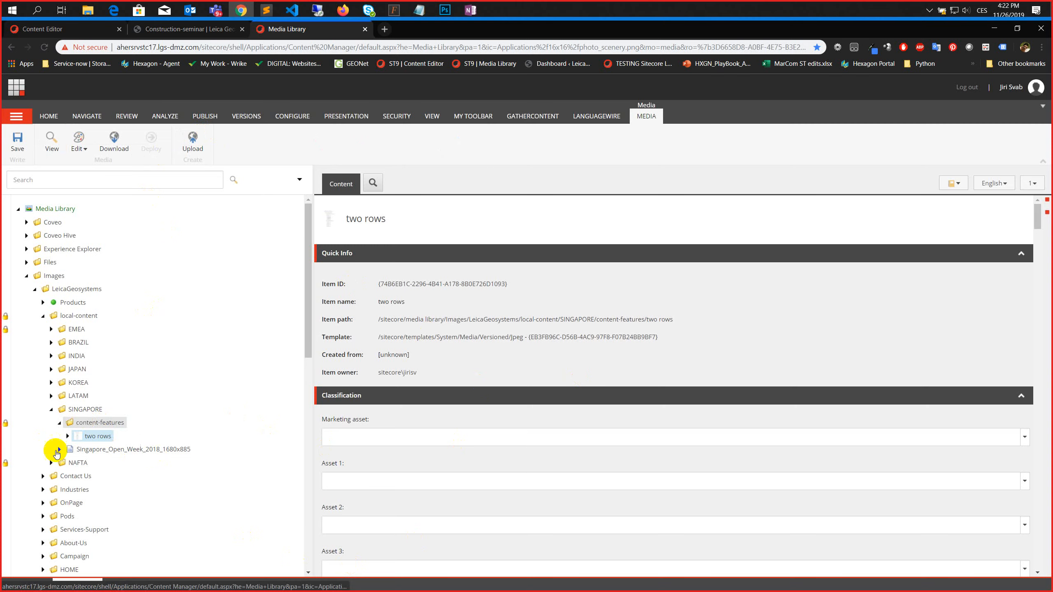
Publish the content-features media folder to the Beta target and close the publishing report
left_click(97, 423)
left_click(204, 116)
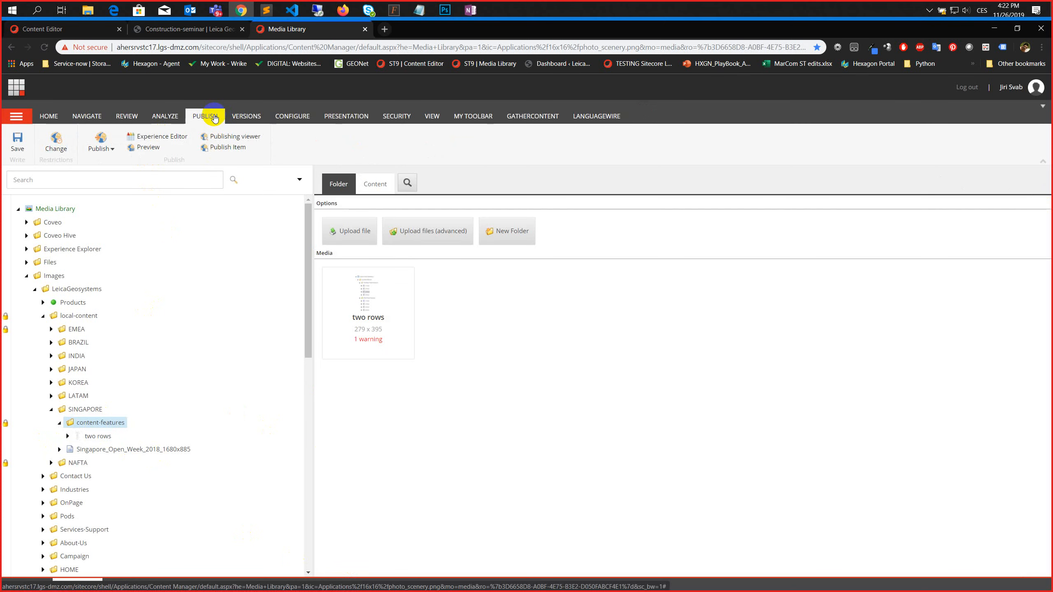
left_click(220, 148)
scroll(519, 418, "down", 8)
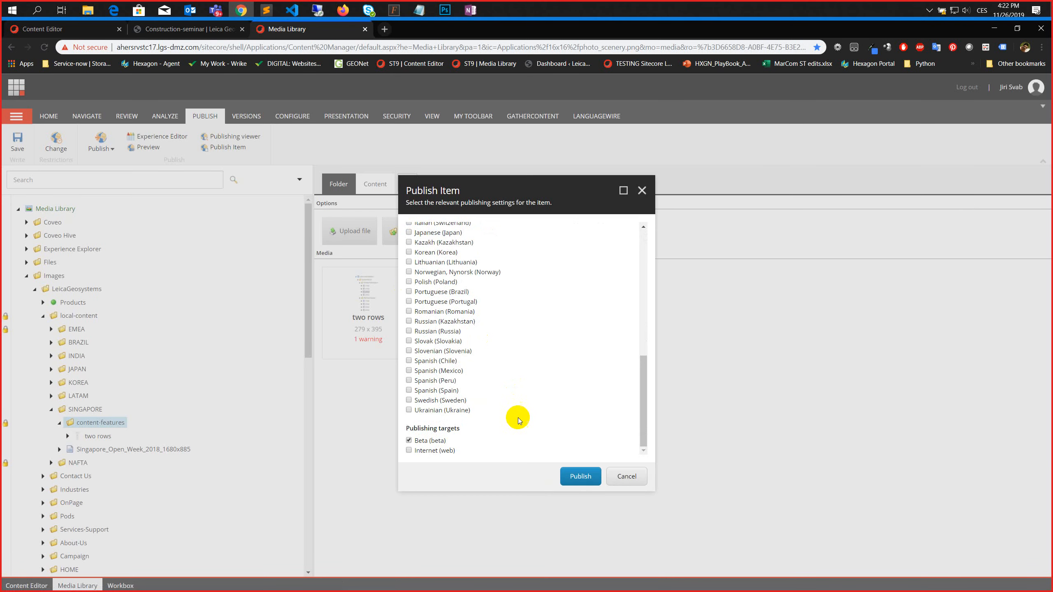
left_click(581, 476)
left_click(576, 370)
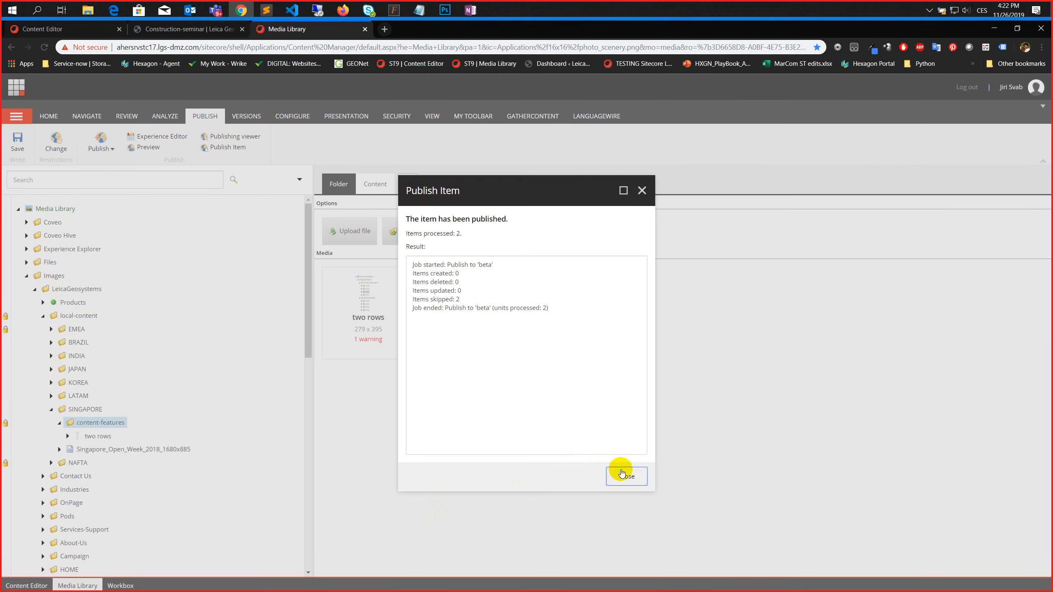
left_click(623, 475)
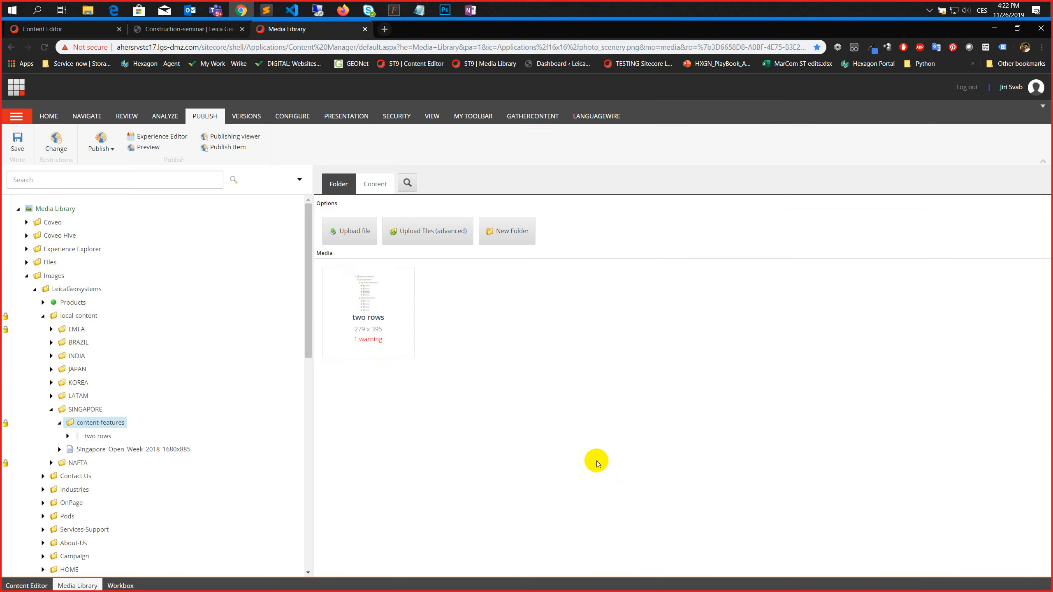
Open the two rows image item in the Media Library and copy its full item path
left_click(370, 190)
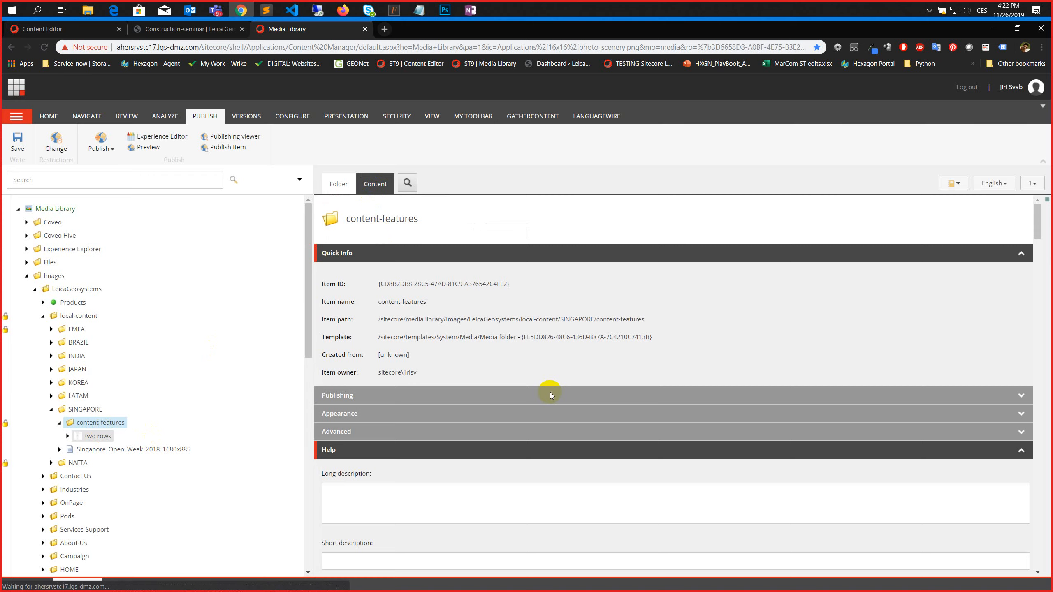
triple_click(432, 320)
right_click(431, 320)
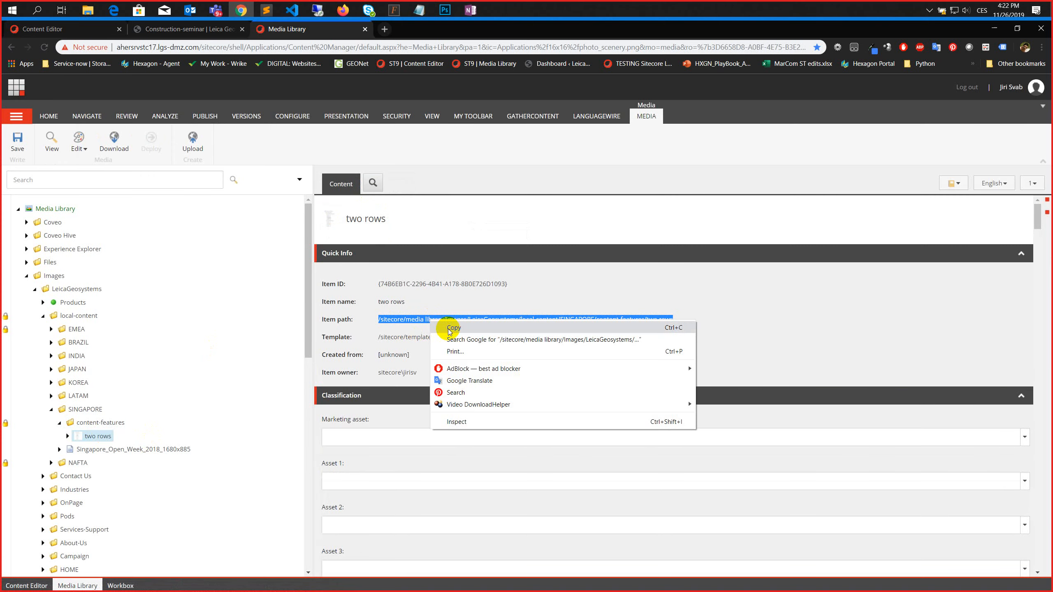
left_click(450, 326)
Return to the Content Editor and replace the thumbnail image path of 1 Content Image with the copied two rows path
left_click(75, 37)
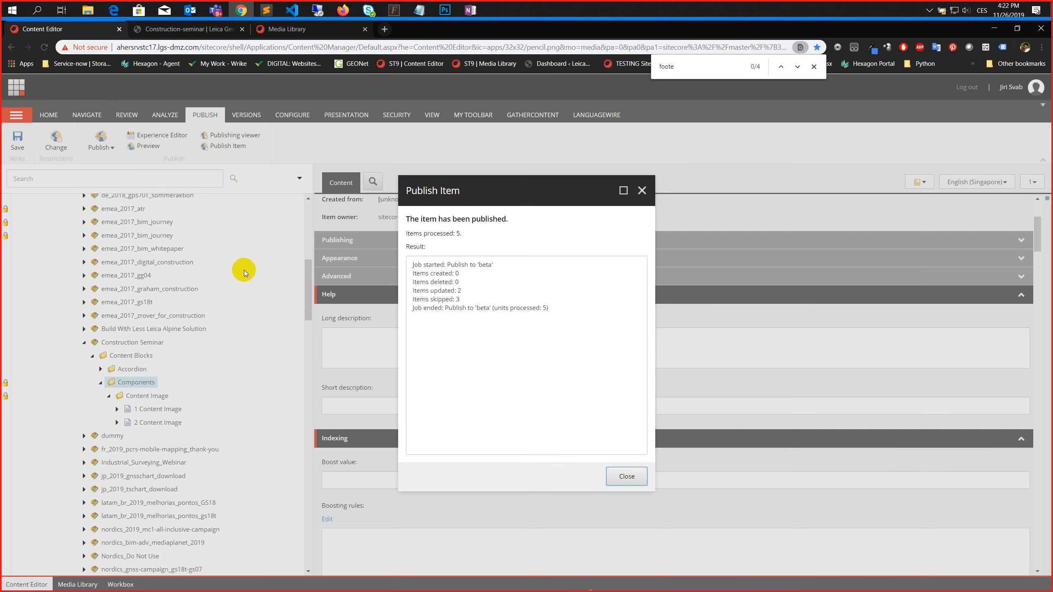
left_click(621, 475)
left_click(149, 409)
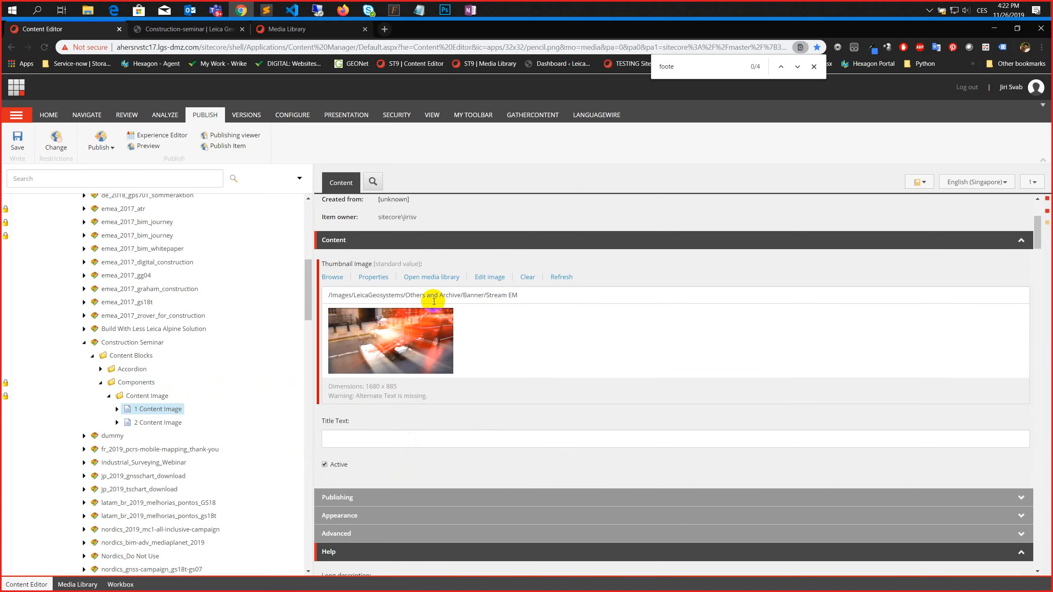
triple_click(435, 296)
right_click(435, 296)
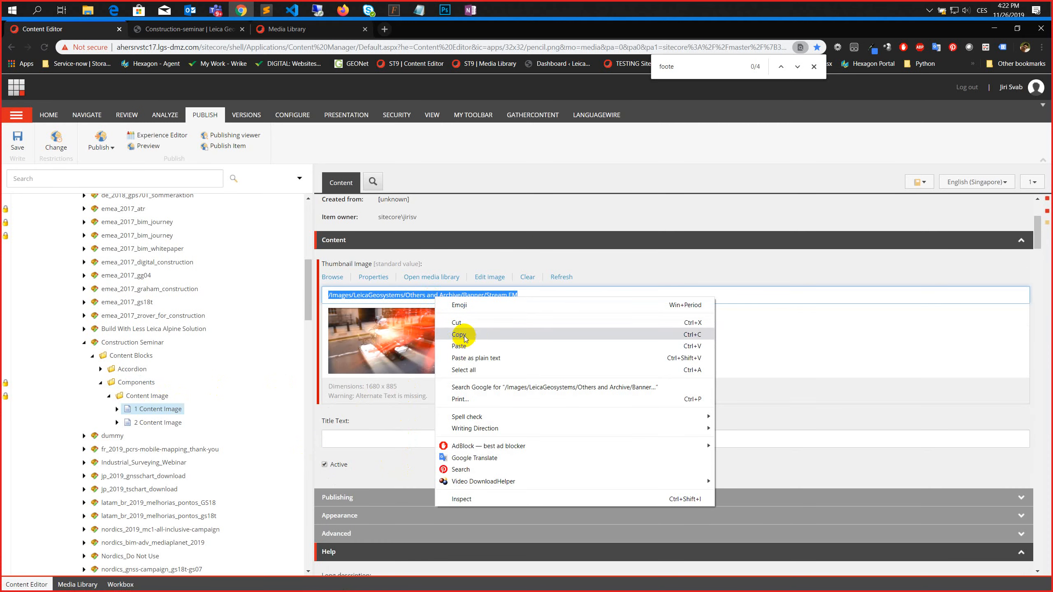
left_click(459, 346)
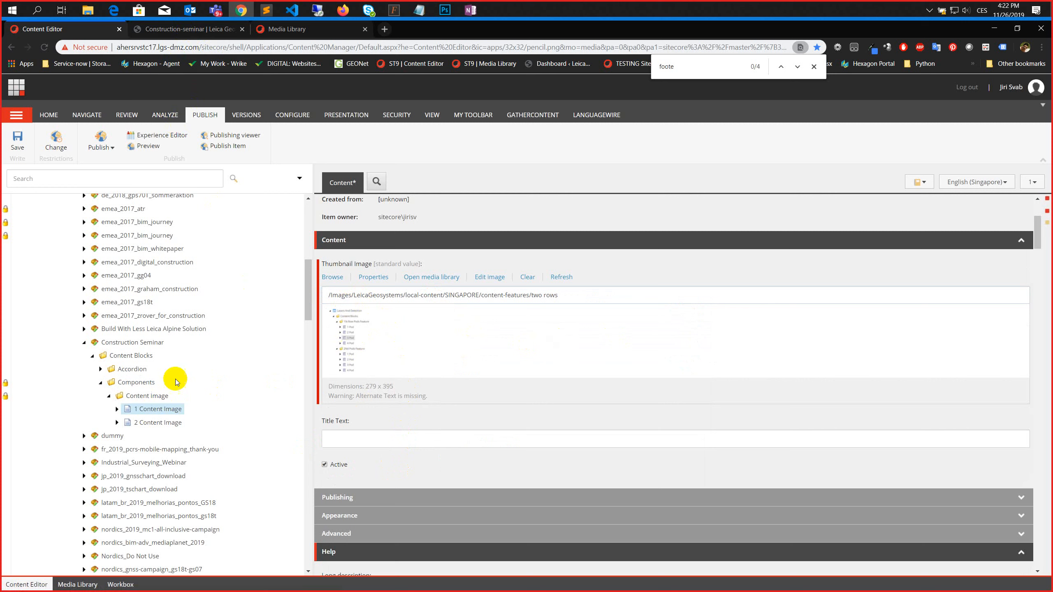
Reload the Construction-seminar beta page and check both slides of the product slider
left_click(183, 29)
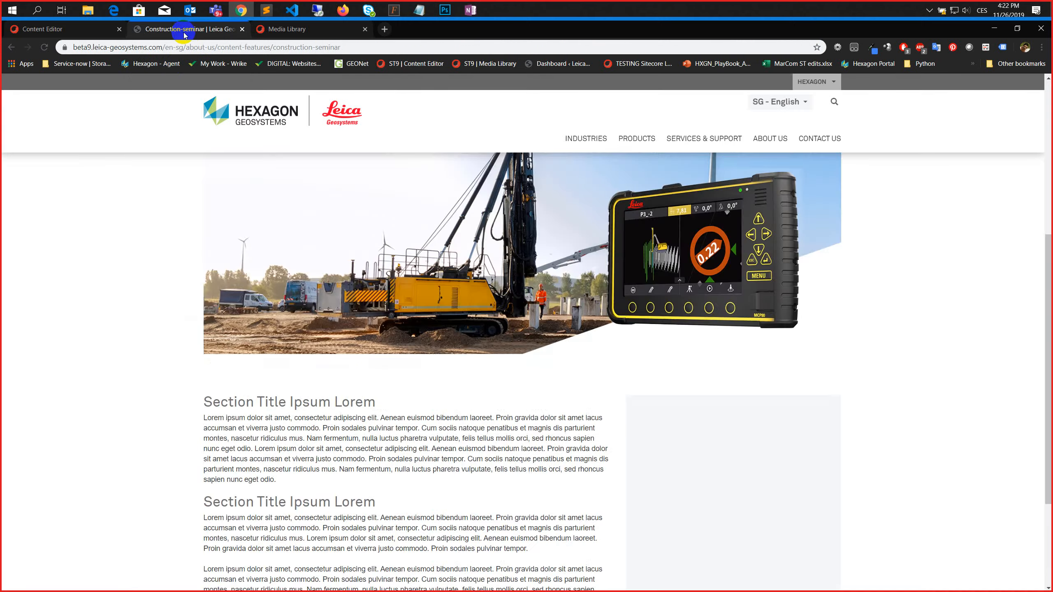
scroll(185, 330, "down", 3)
left_click(44, 47)
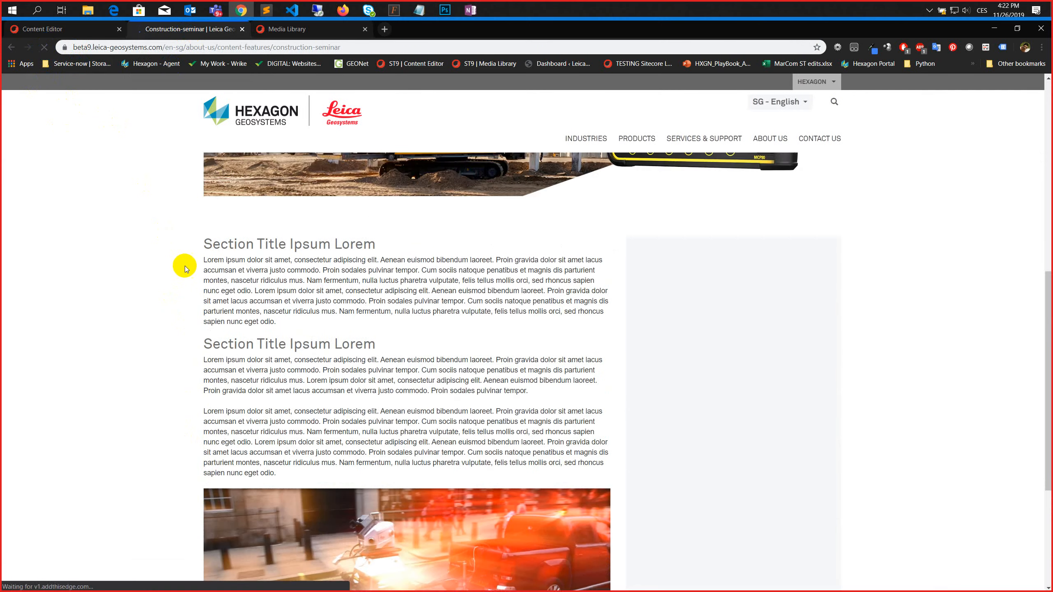
scroll(183, 270, "down", 5)
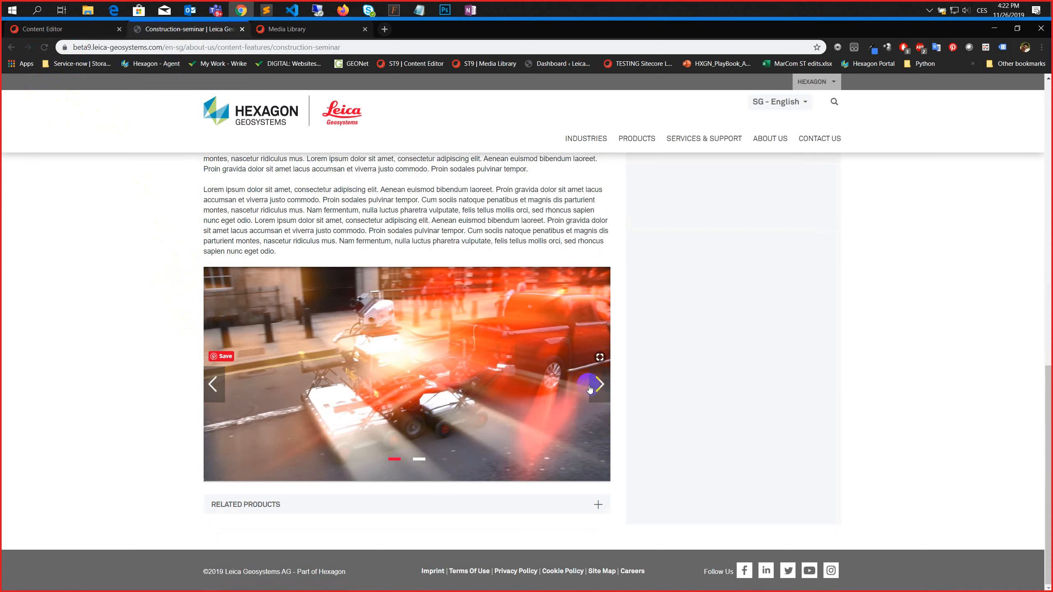
left_click(596, 387)
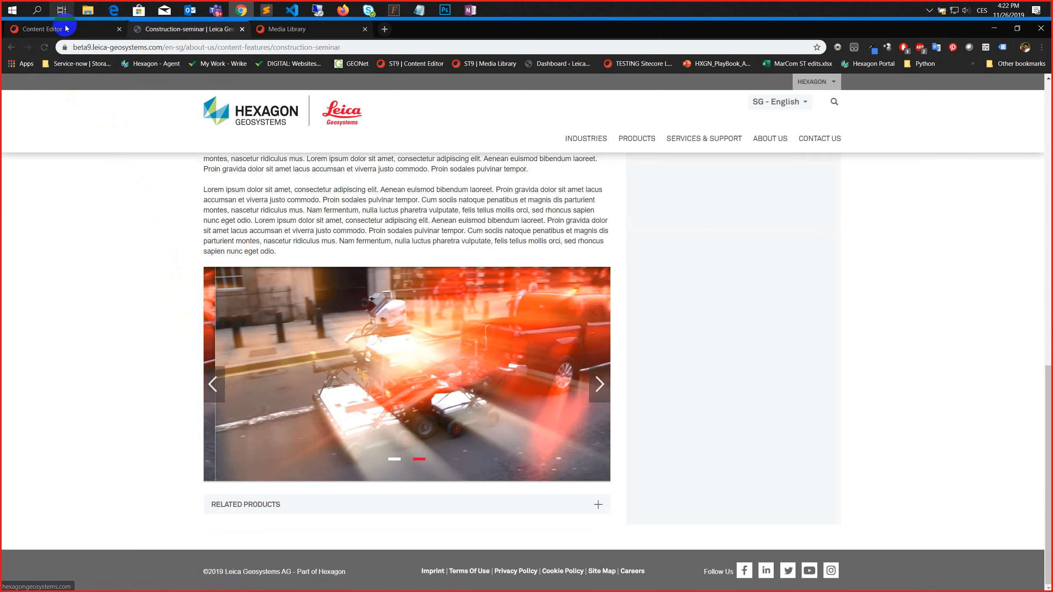
Return to the Content Editor, save 1 Content Image, and insert an item named 3 Content Image in the Content Image folder
left_click(43, 29)
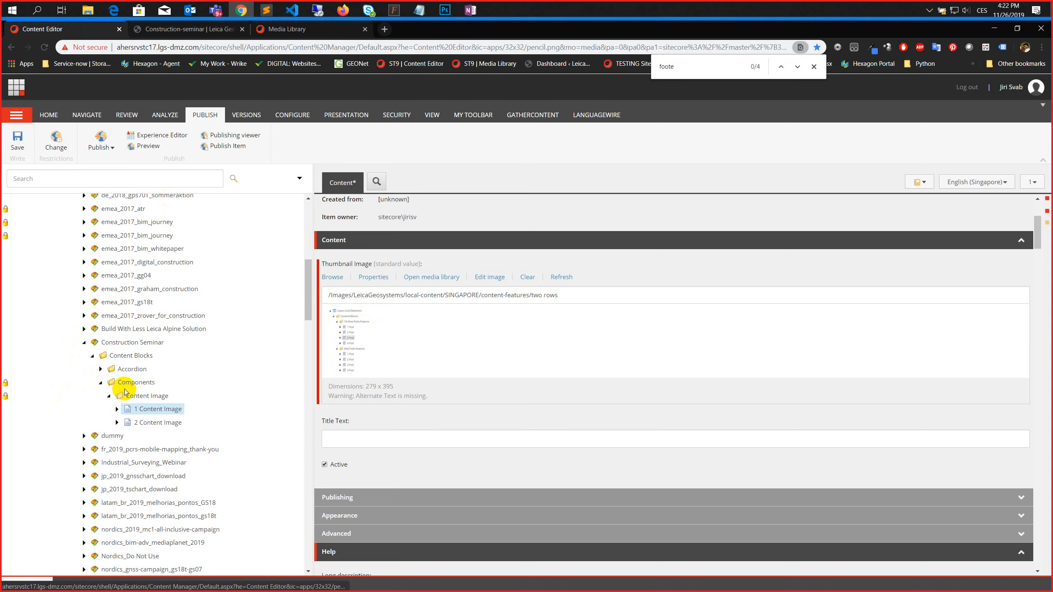
left_click(148, 394)
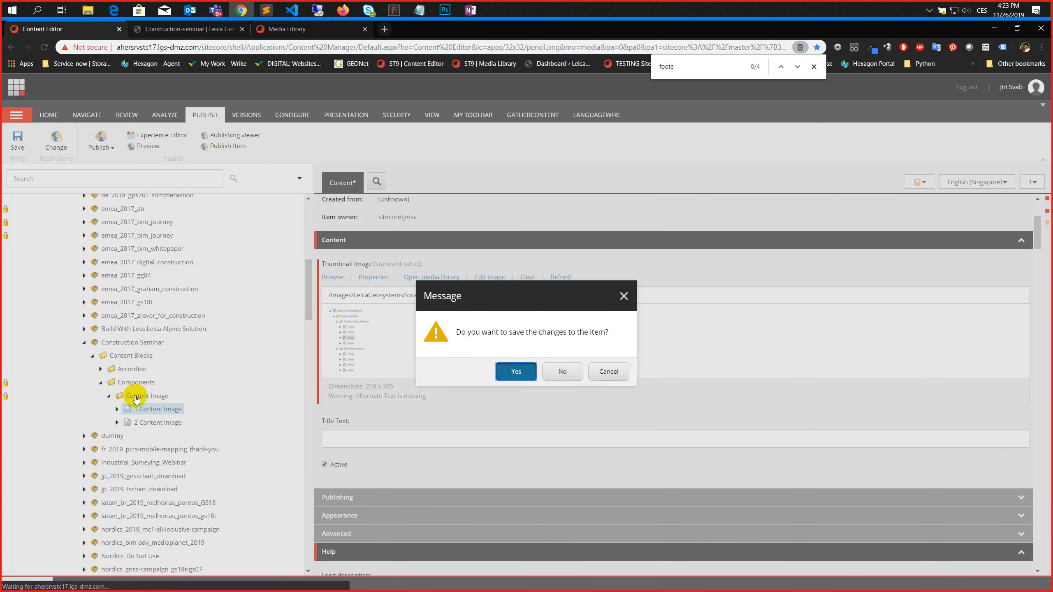
key("Return")
right_click(137, 397)
mouse_move(156, 404)
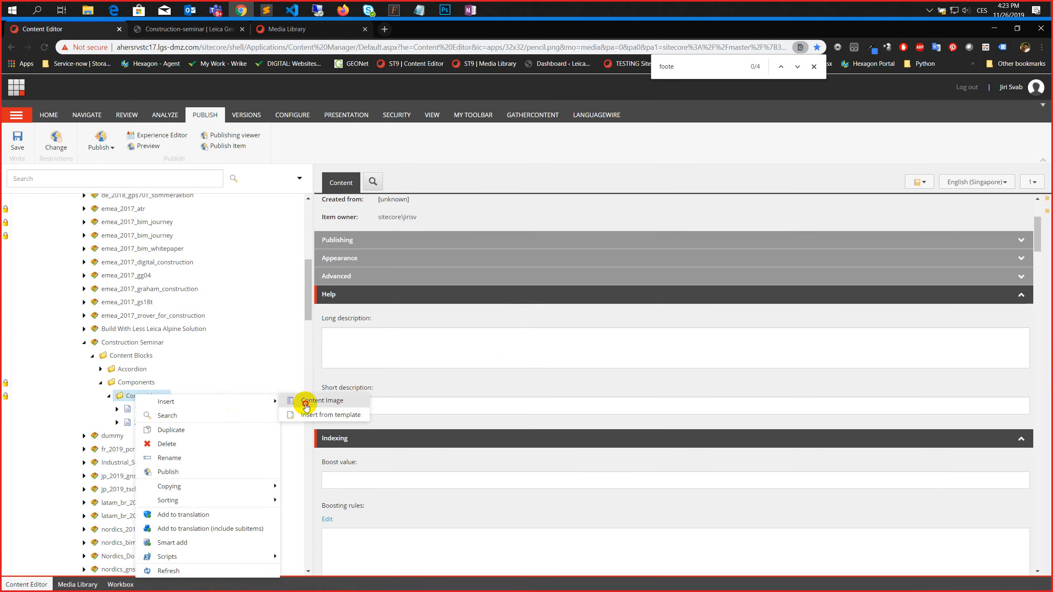
left_click(305, 402)
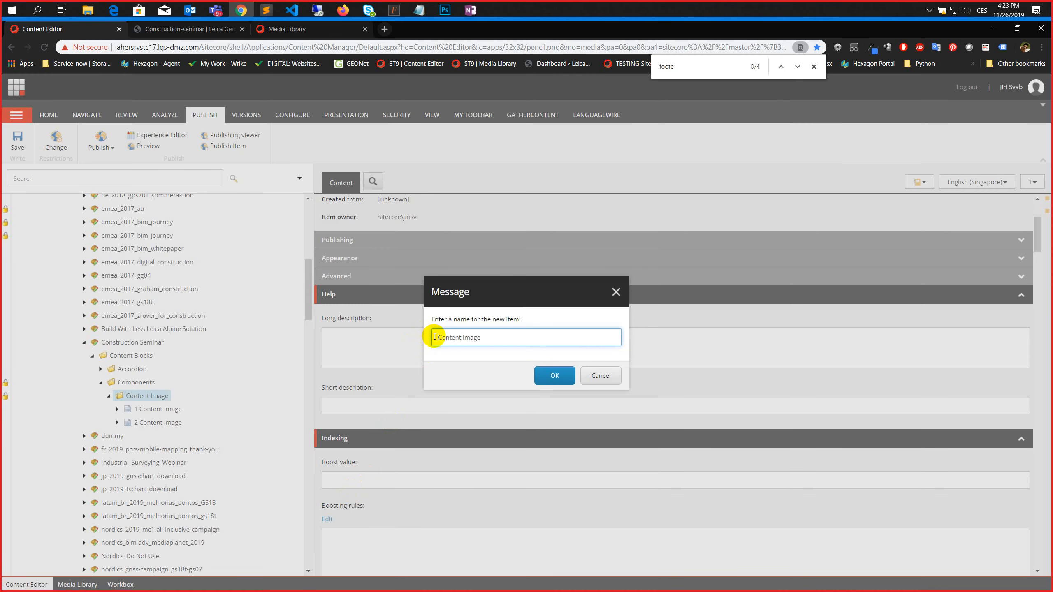
type("3")
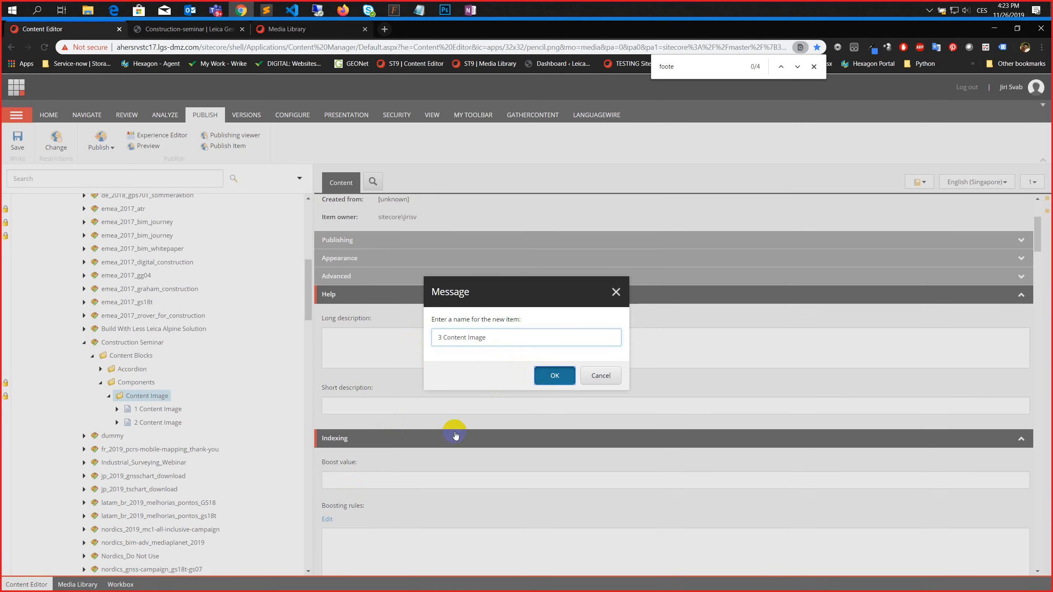
key("Return")
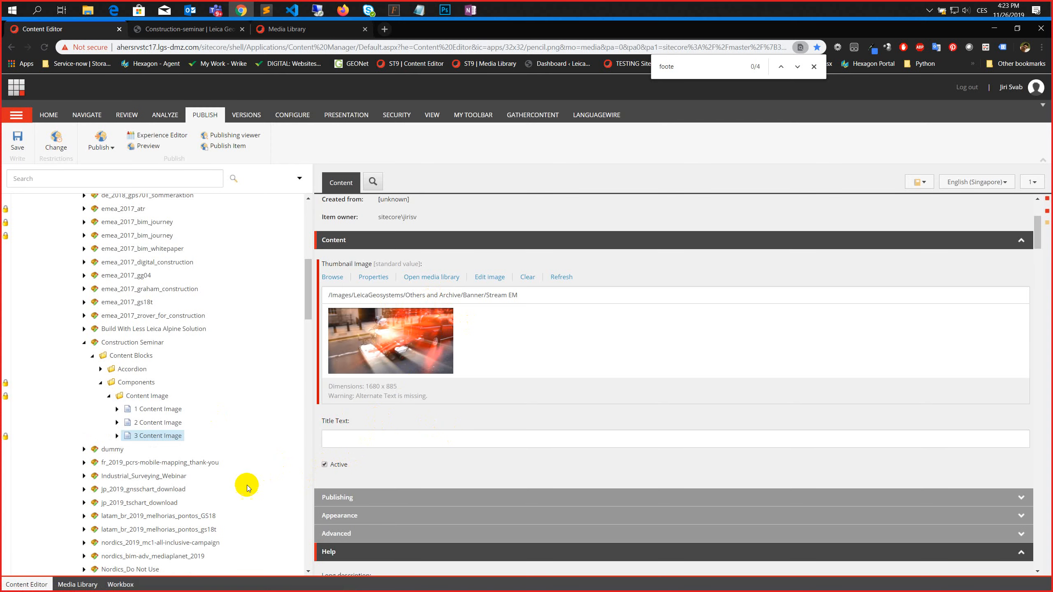
Review the text sections and product slider on the Construction-seminar beta page
left_click(192, 29)
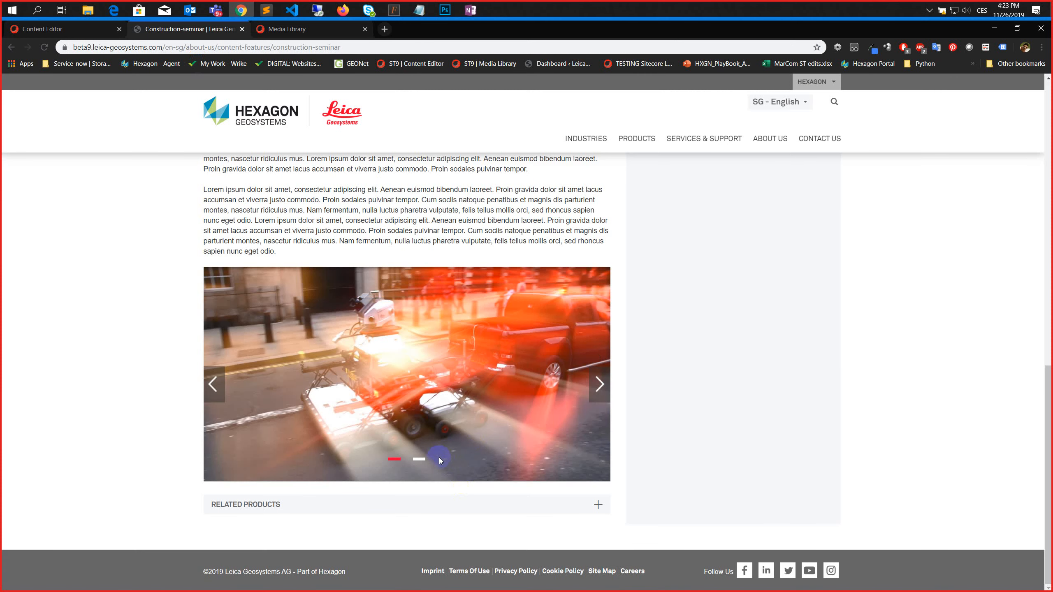
scroll(76, 405, "up", 4)
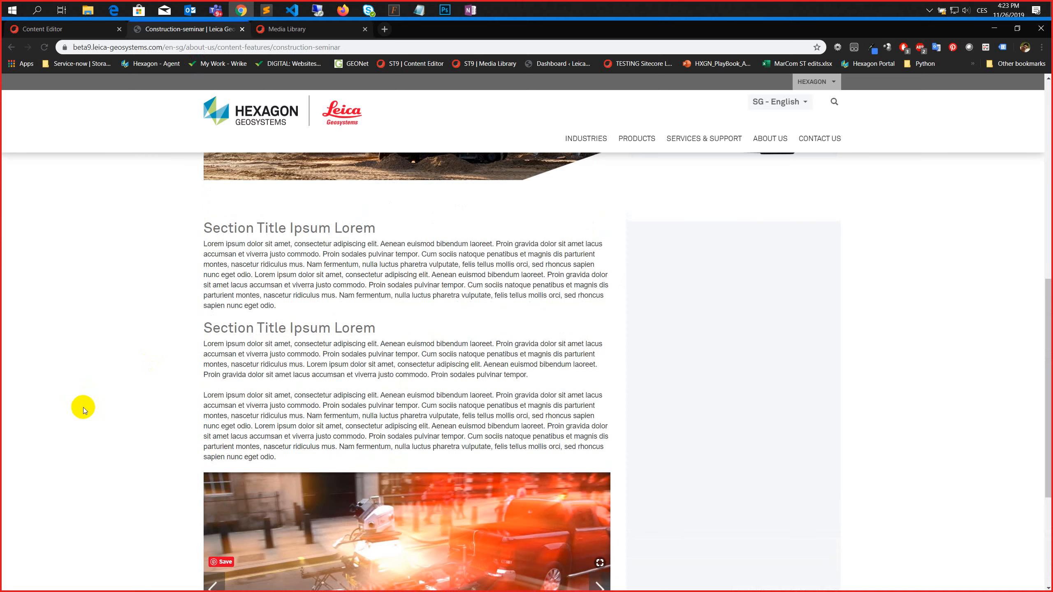
scroll(83, 408, "down", 5)
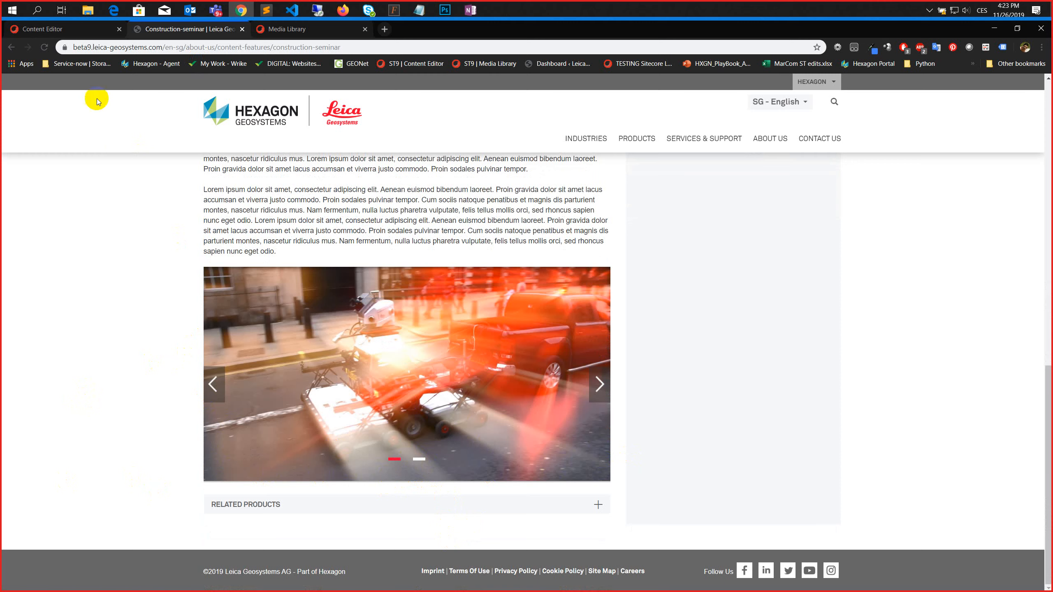
Return to the Content Editor, save the changes to 3 Content Image, and open the Construction Seminar item
left_click(91, 31)
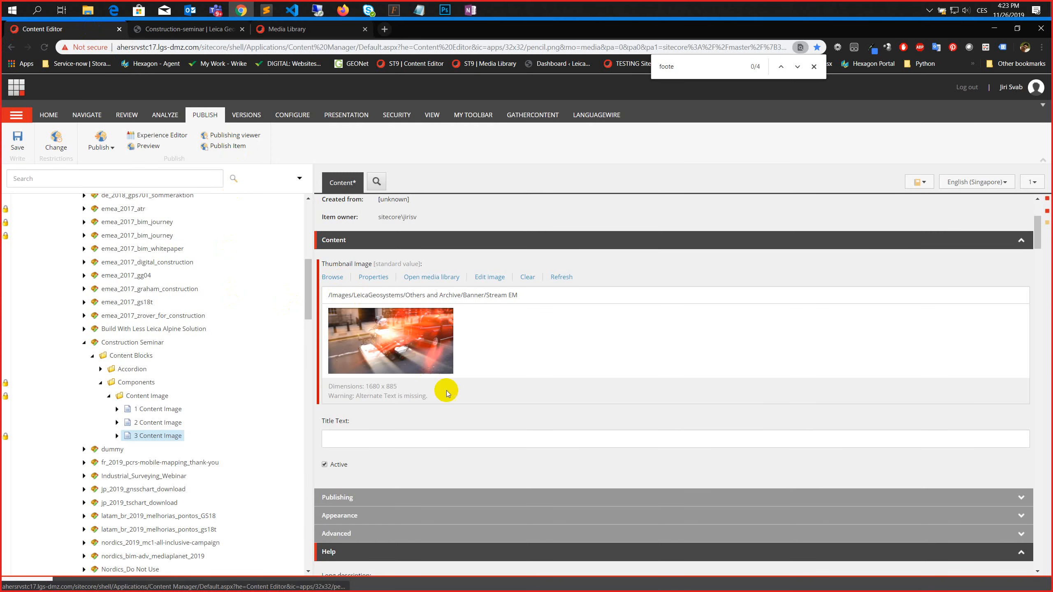
left_click(149, 348)
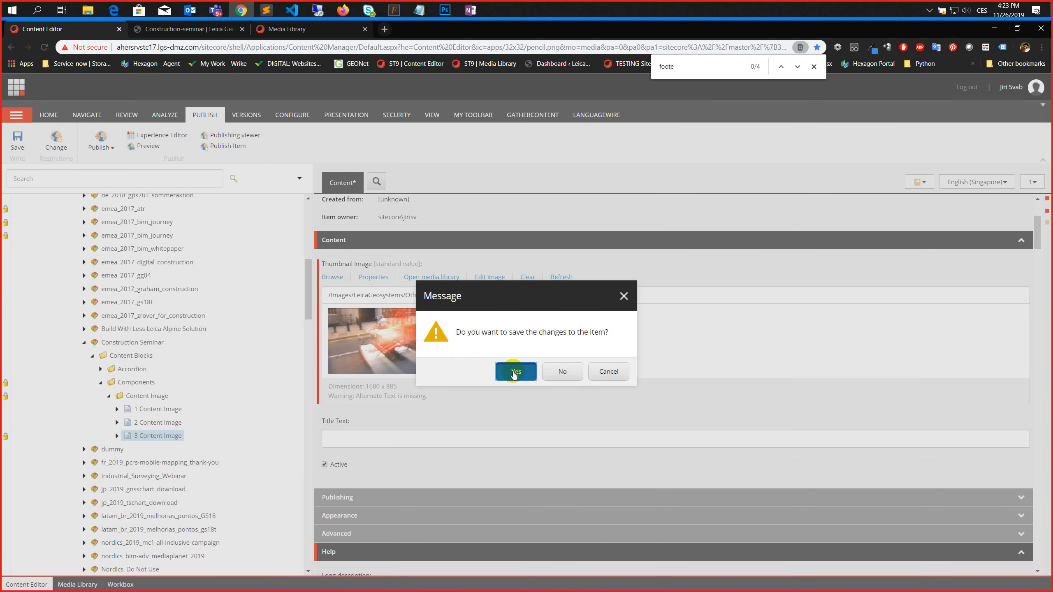
left_click(515, 374)
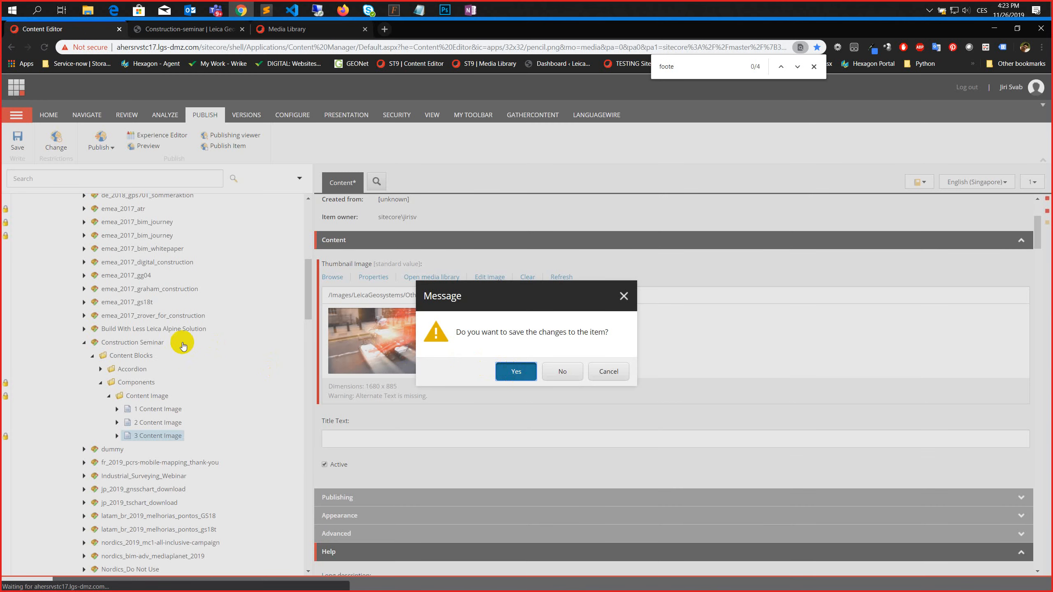
scroll(494, 453, "down", 7)
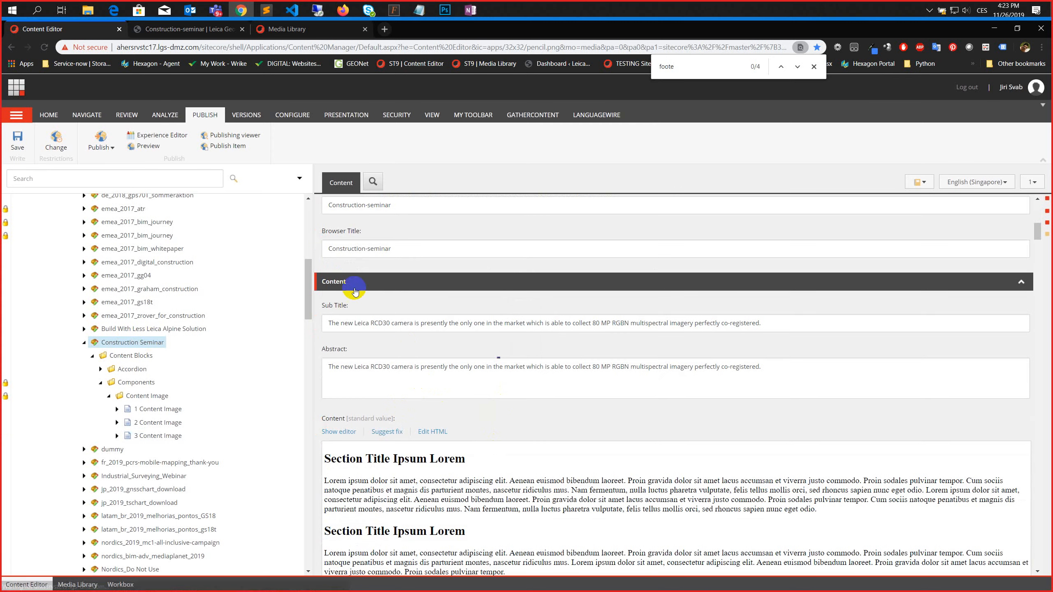
Check the subtitle and hero image on the Construction-seminar beta page
left_click(195, 29)
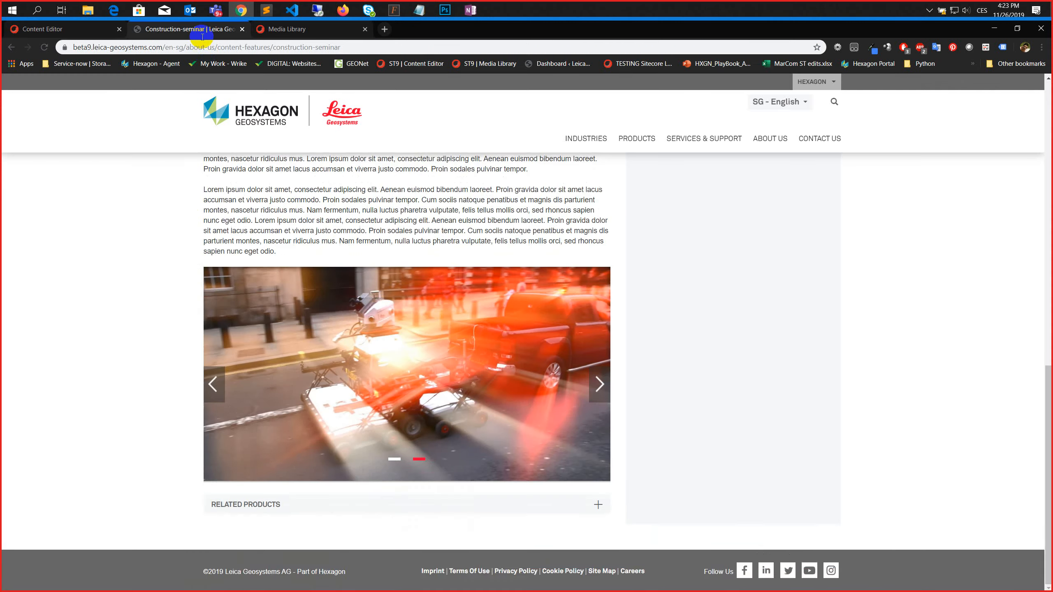
scroll(193, 241, "up", 10)
scroll(199, 244, "up", 4)
left_click_drag(228, 289, 360, 306)
scroll(191, 328, "down", 5)
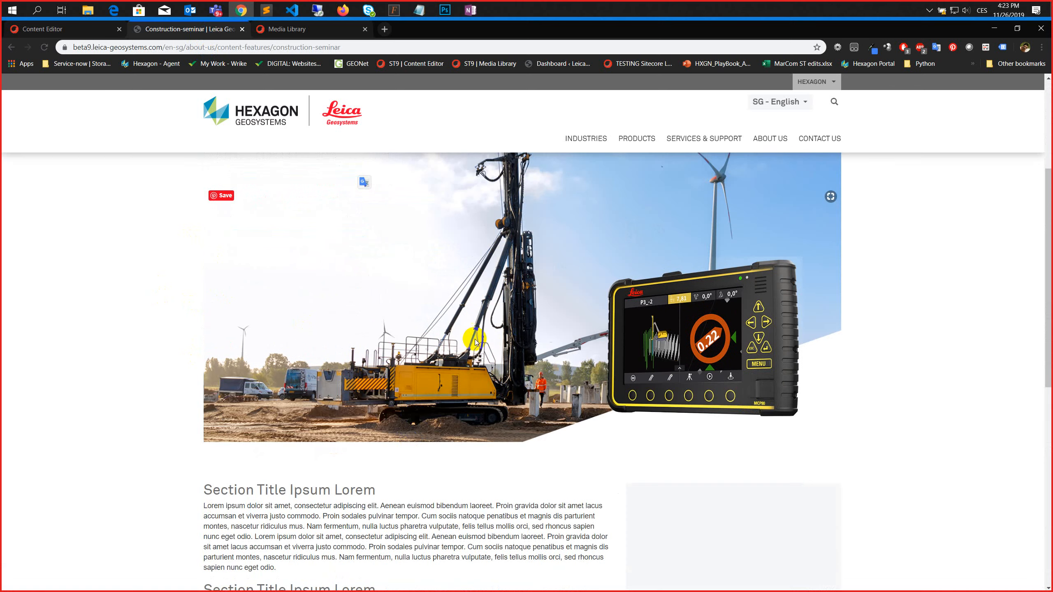
Check the Teaser Image and Thumbnail fields of Construction Seminar in the Content Editor
left_click(91, 33)
scroll(468, 332, "down", 10)
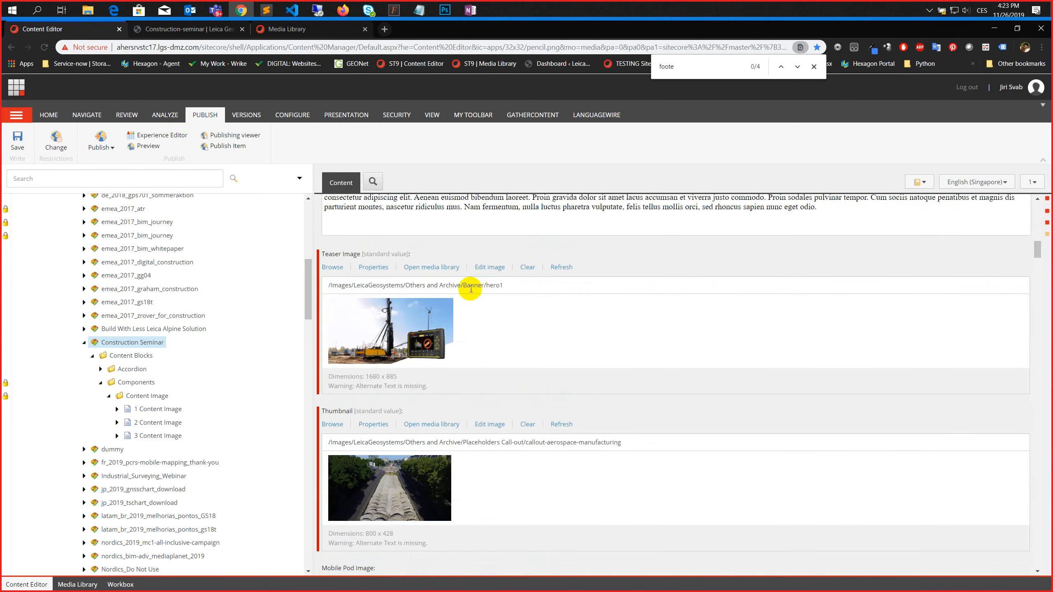
left_click(472, 289)
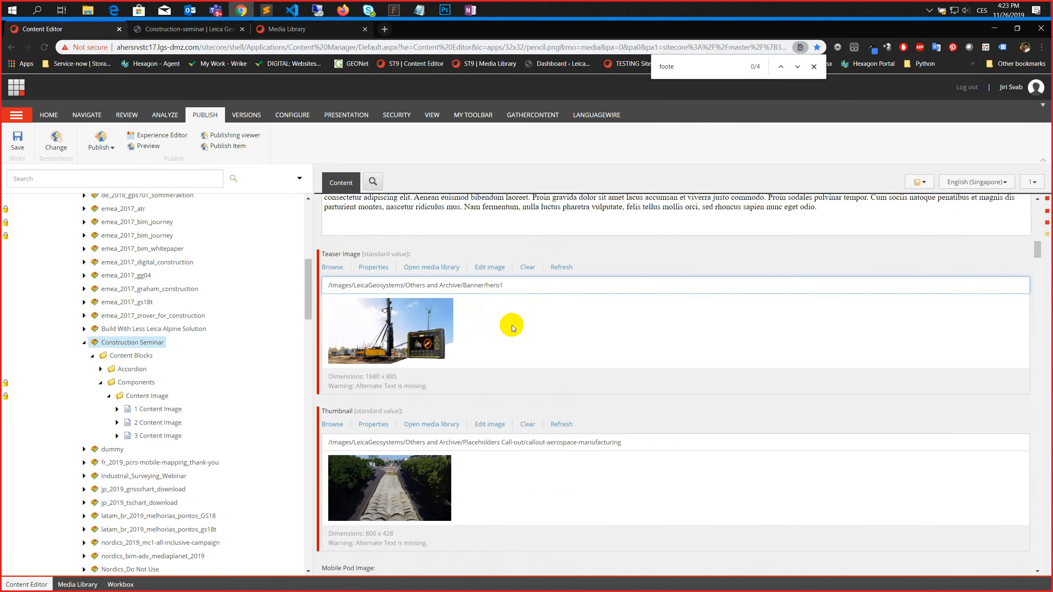
left_click(480, 448)
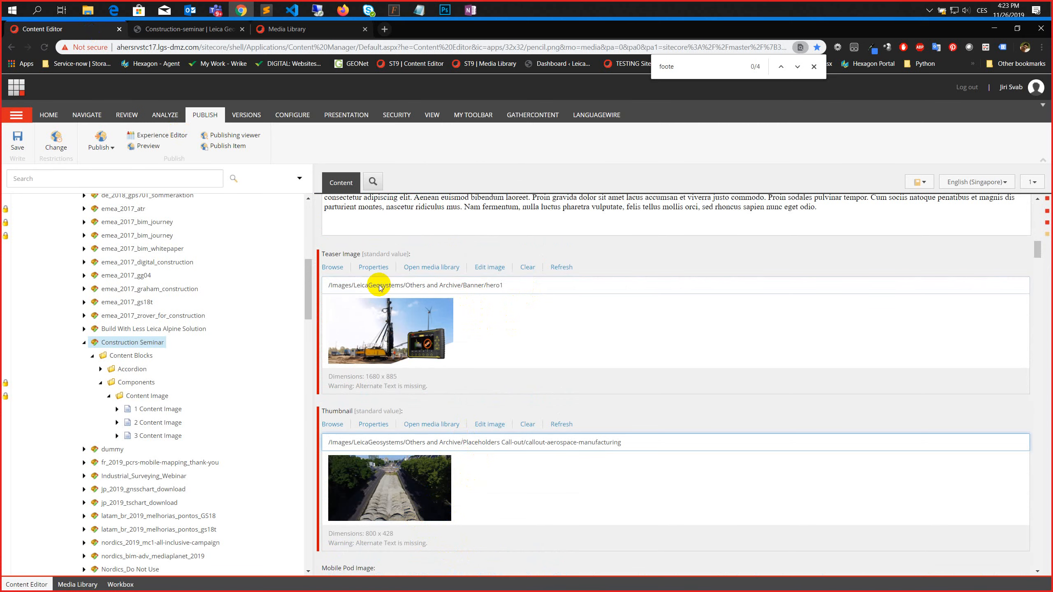
Open the parent Content Features page from the Construction-seminar beta page in a separate tab and review its feature listing
left_click(214, 30)
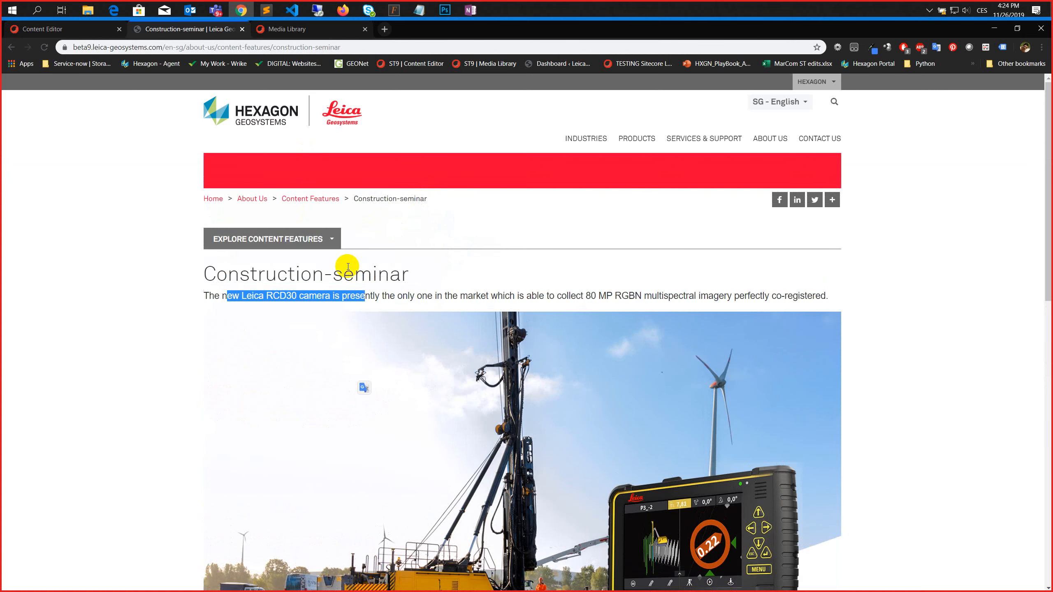
left_click(312, 196)
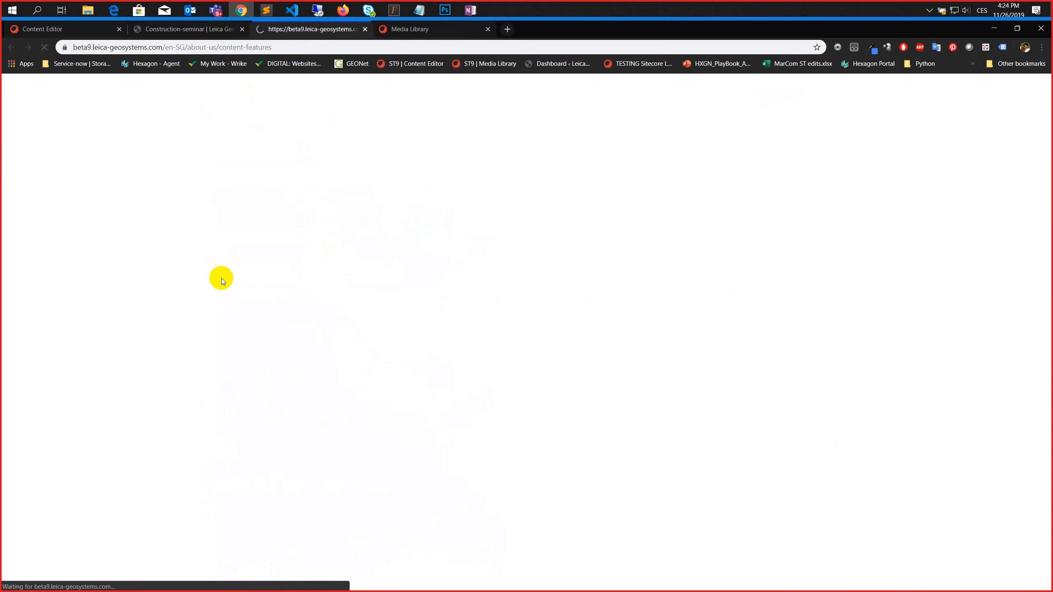
scroll(266, 294, "down", 3)
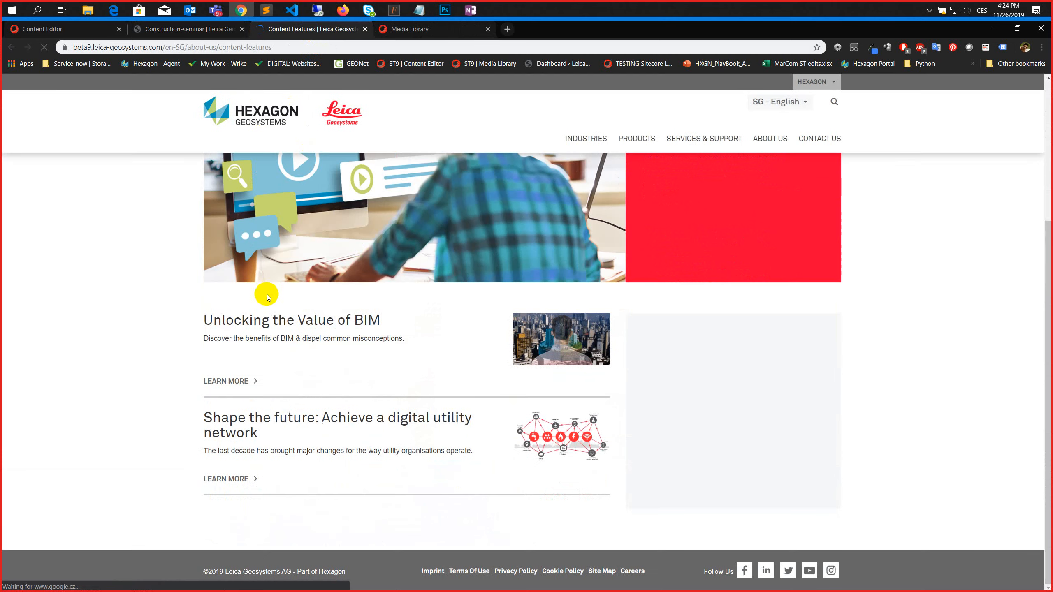
left_click(87, 46)
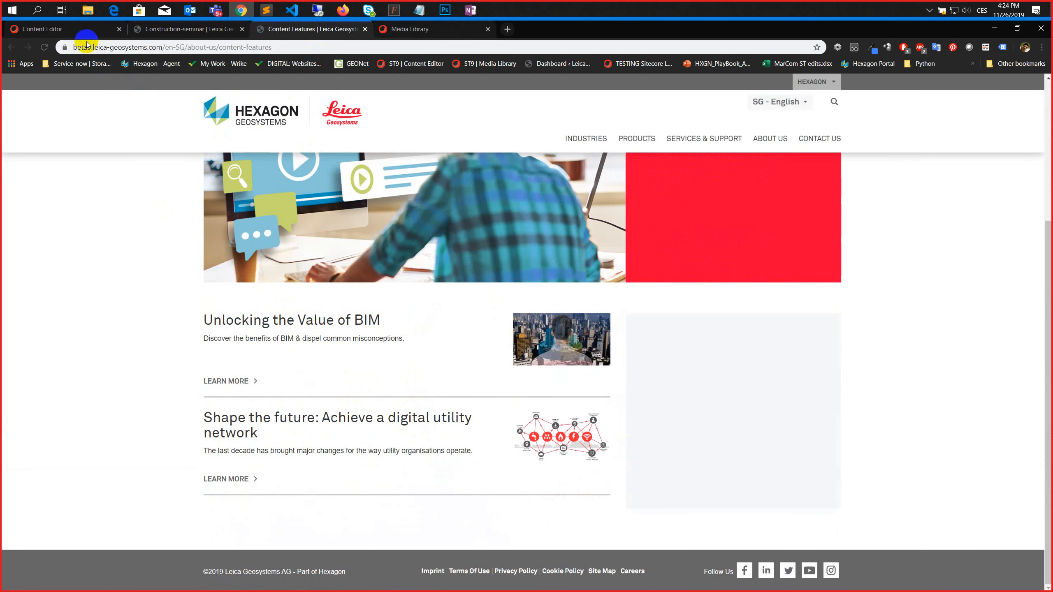
Return to the Content Editor and copy the item path of Construction Seminar
left_click(81, 30)
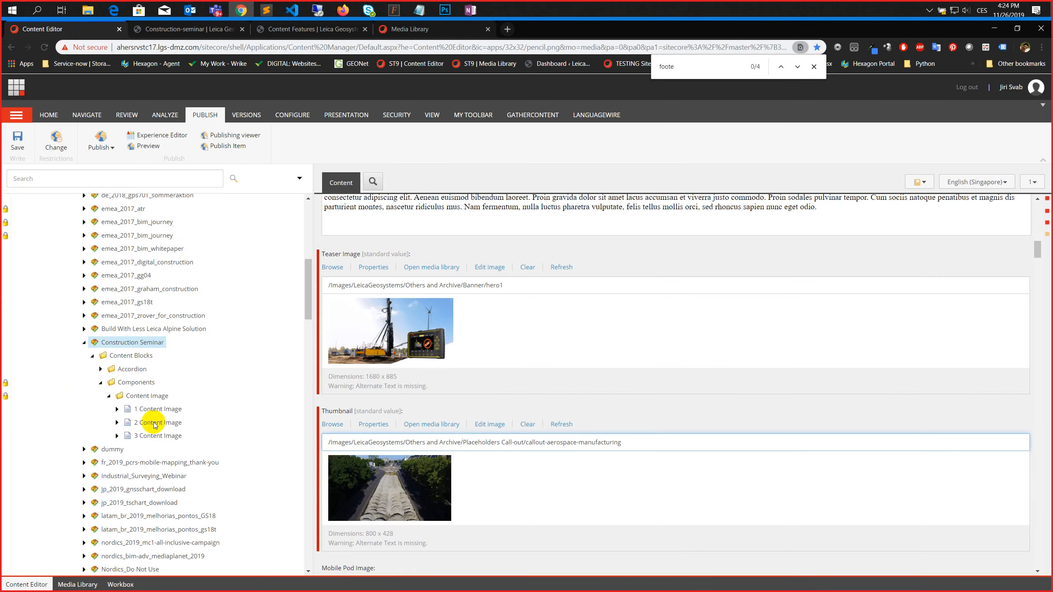
scroll(410, 359, "up", 15)
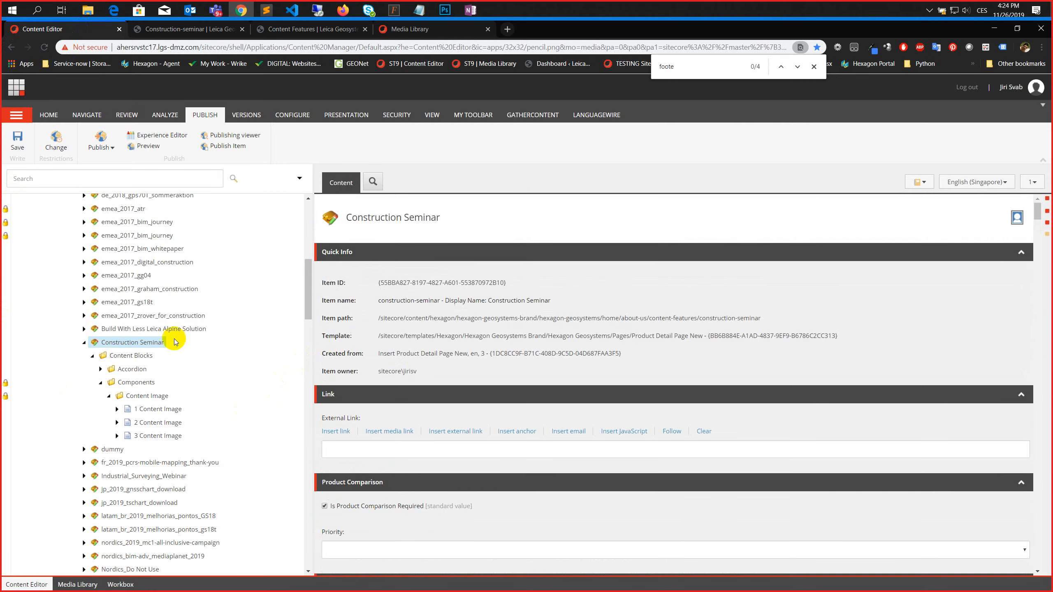
triple_click(488, 318)
right_click(488, 322)
left_click(502, 327)
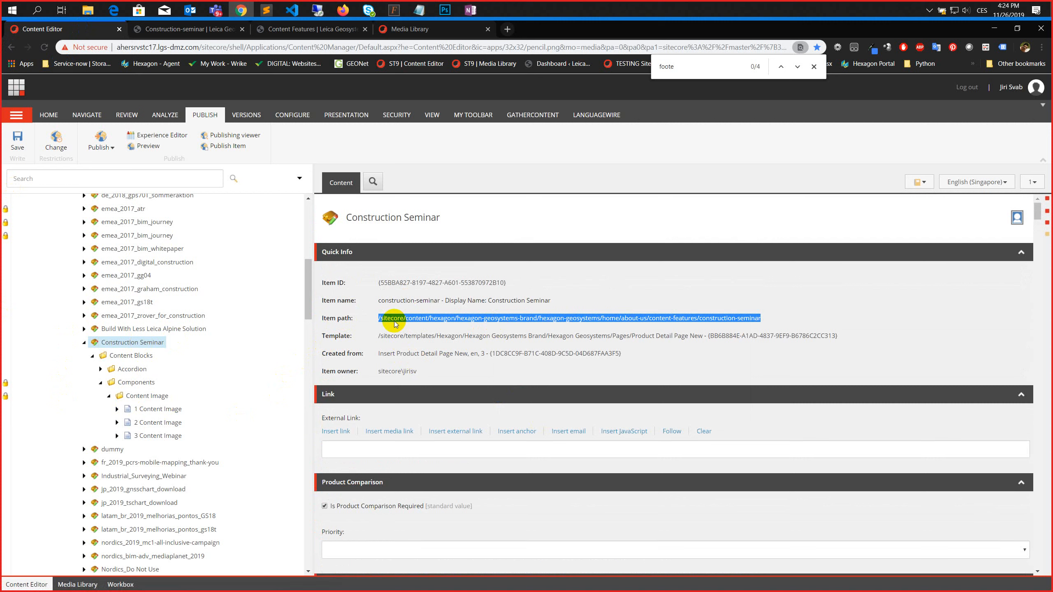
Add a new English (Singapore) version to the parent Content Features item and check its version list
scroll(187, 311, "up", 4)
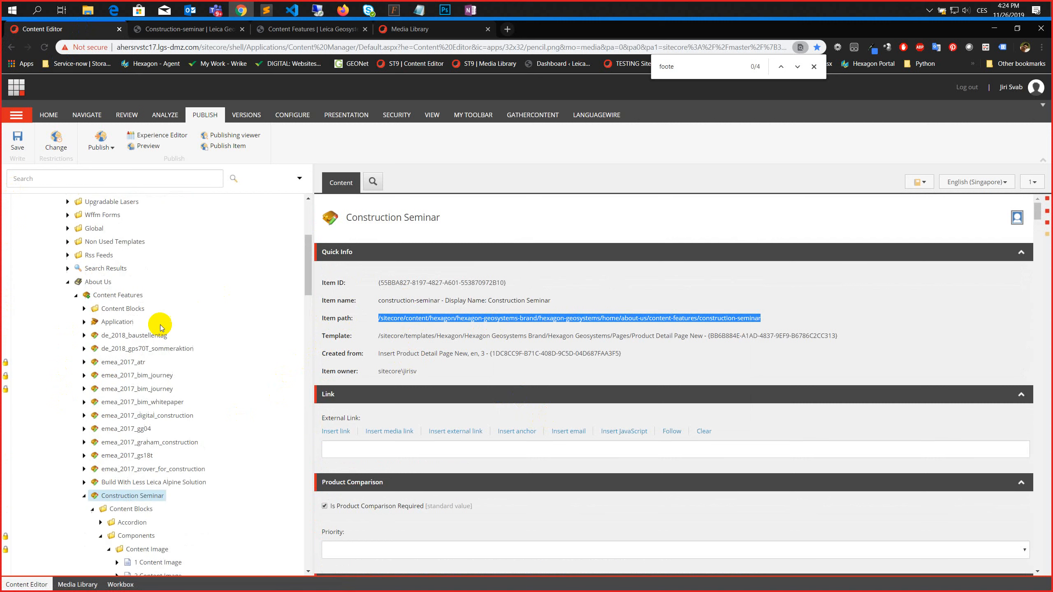
left_click(118, 296)
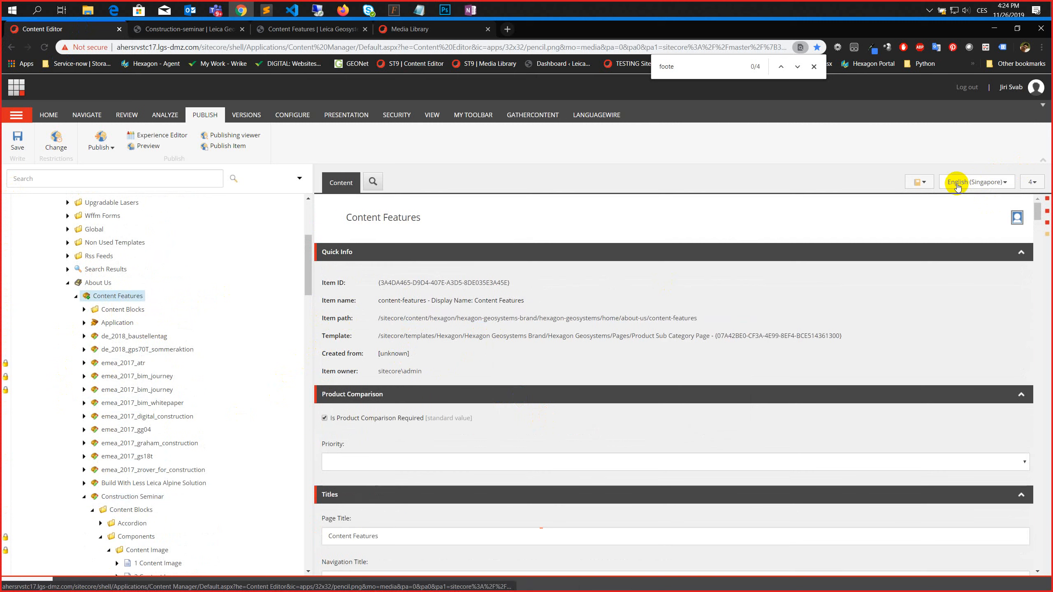
left_click(1034, 184)
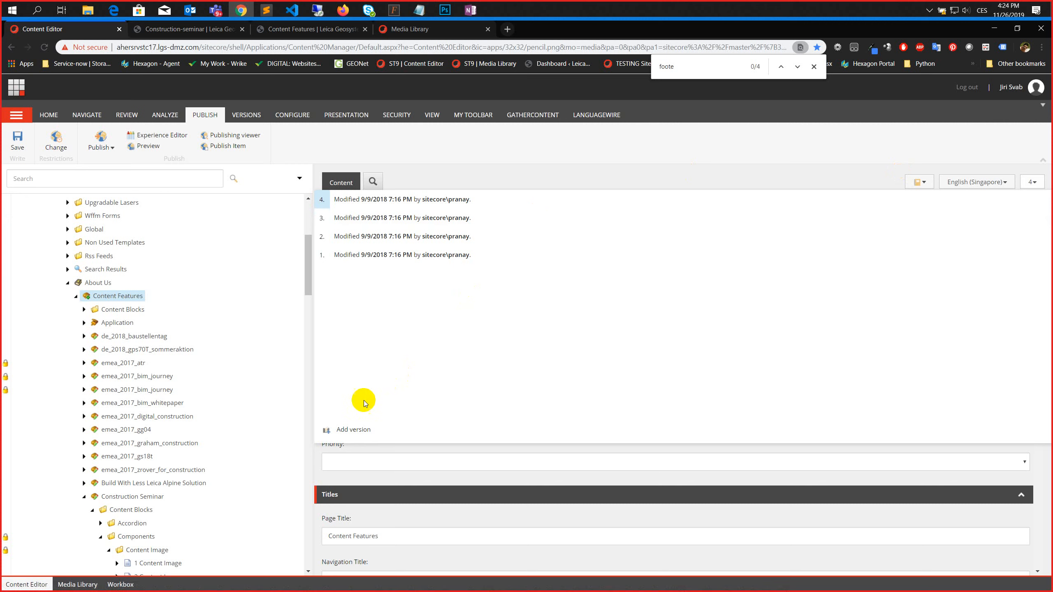
left_click(354, 430)
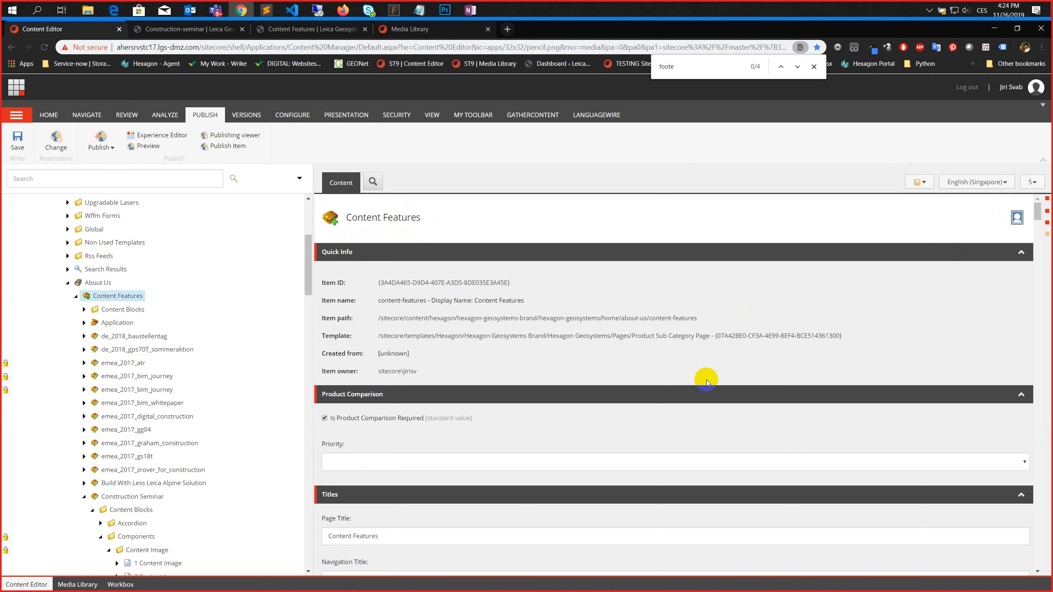
left_click(1028, 181)
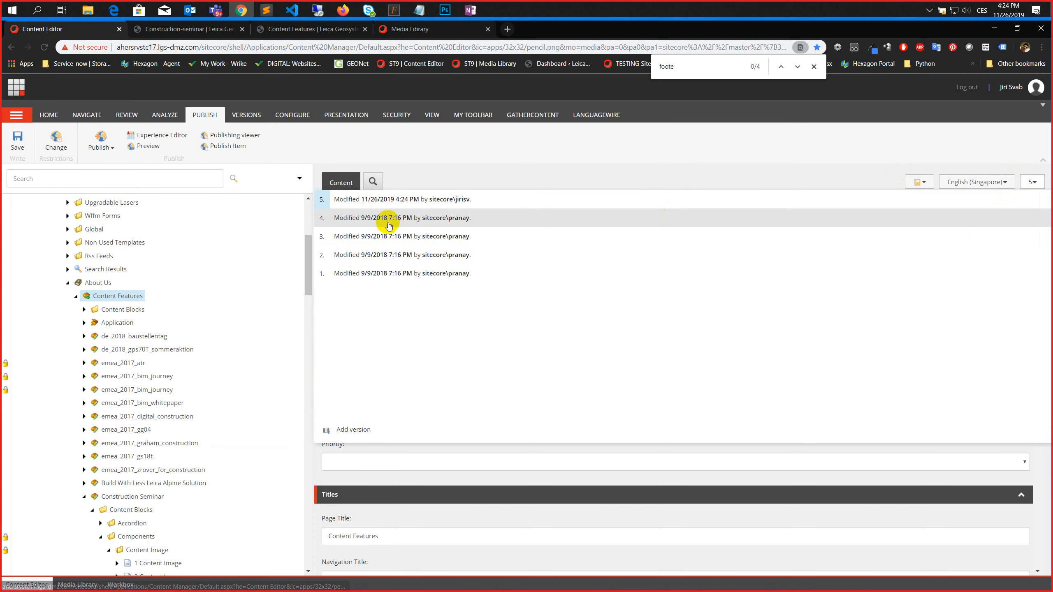
left_click(597, 158)
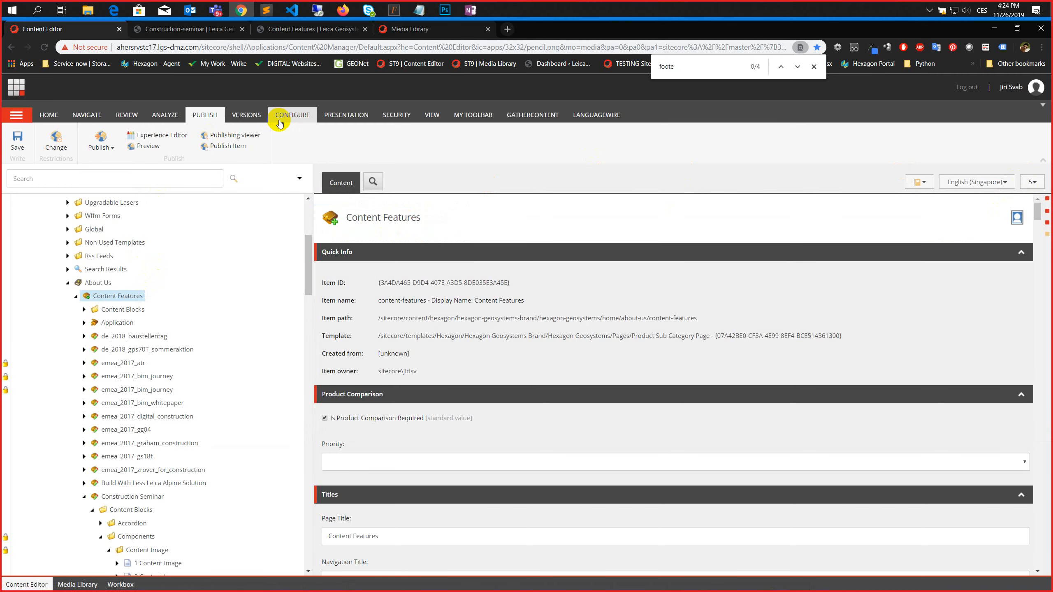
Open the layout details of Content Features and show the renderings of its final layout
left_click(328, 115)
left_click(56, 142)
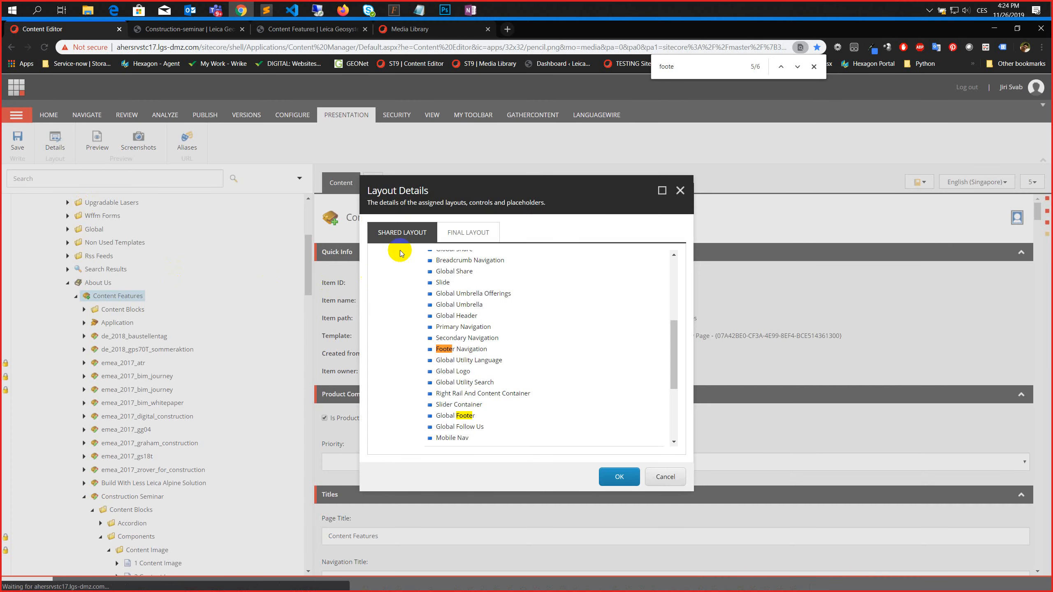
left_click(460, 233)
double_click(558, 184)
left_click_drag(567, 177, 798, 188)
scroll(705, 365, "down", 5)
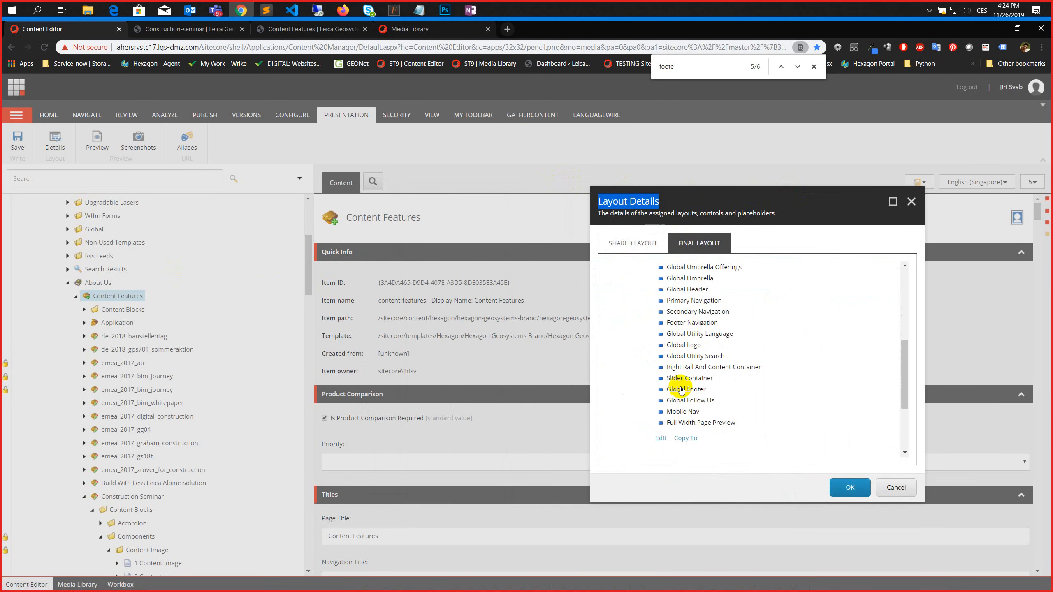
Open the final layout's device for editing, show its controls, and maximize the Device Editor
left_click(661, 439)
left_click(371, 249)
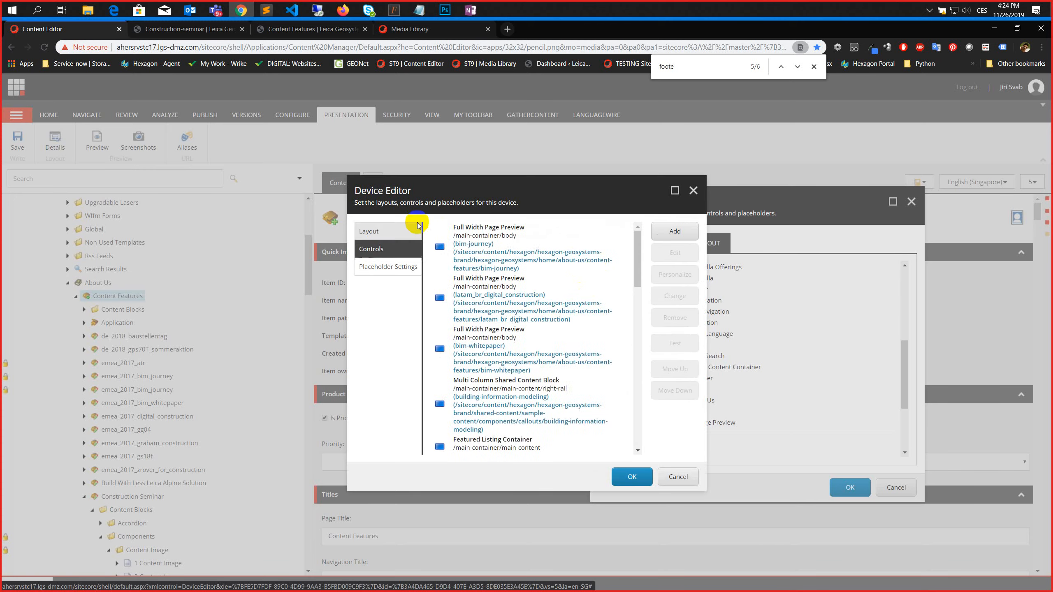
left_click_drag(458, 182, 634, 218)
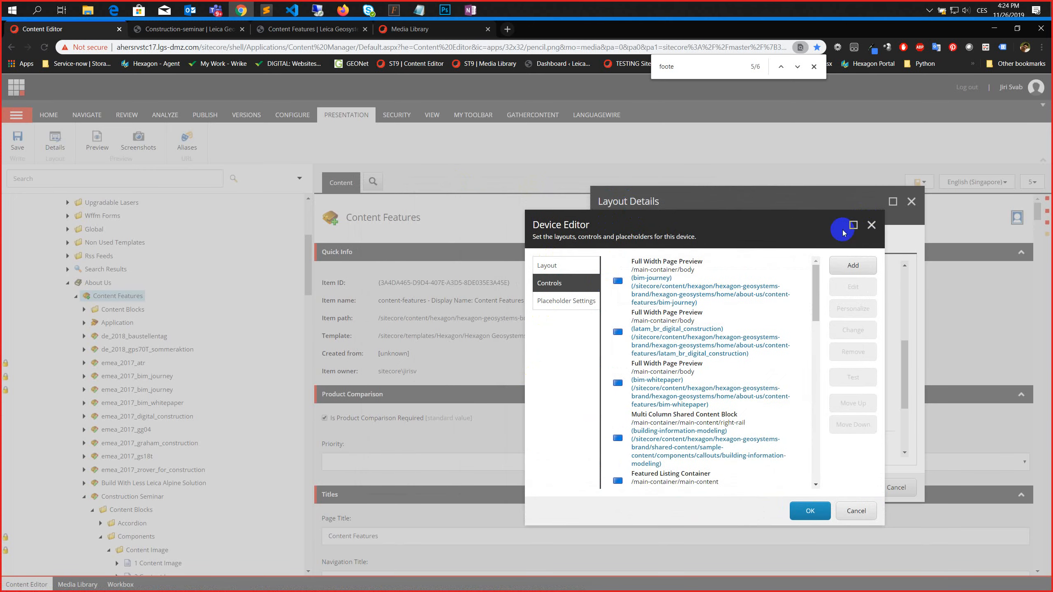
left_click(854, 225)
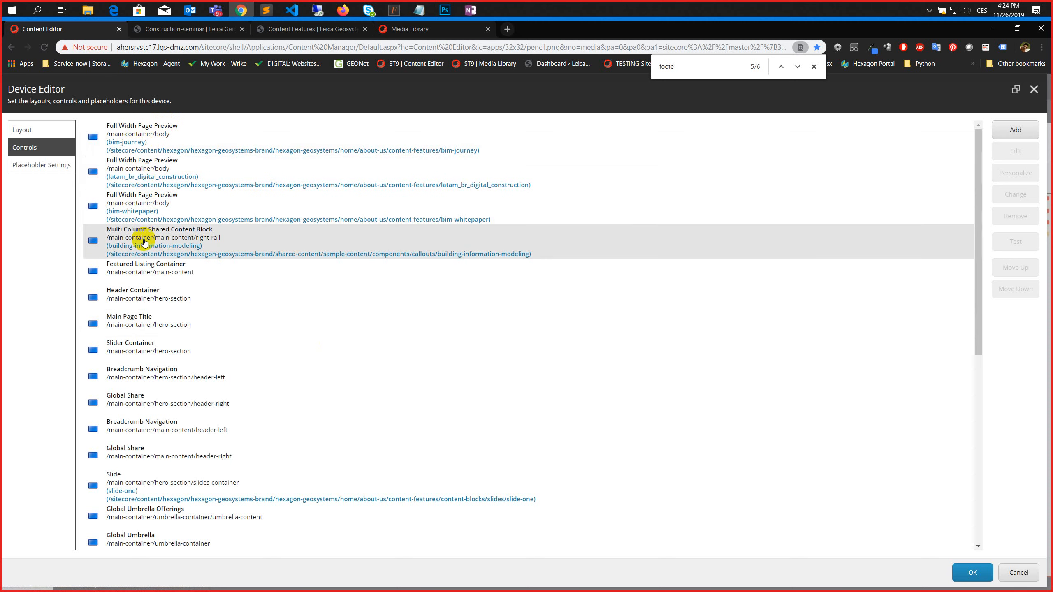
Compare the feature listing on the Content Features beta page with the Full Width Page Preview controls in the Device Editor
left_click(287, 36)
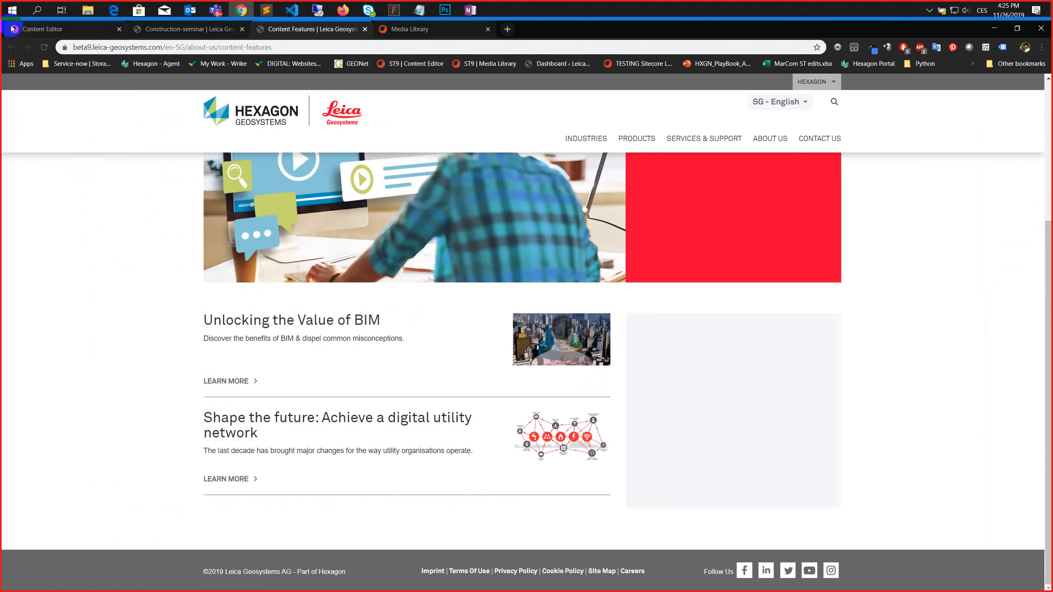
left_click(37, 29)
left_click(193, 157)
left_click(159, 141)
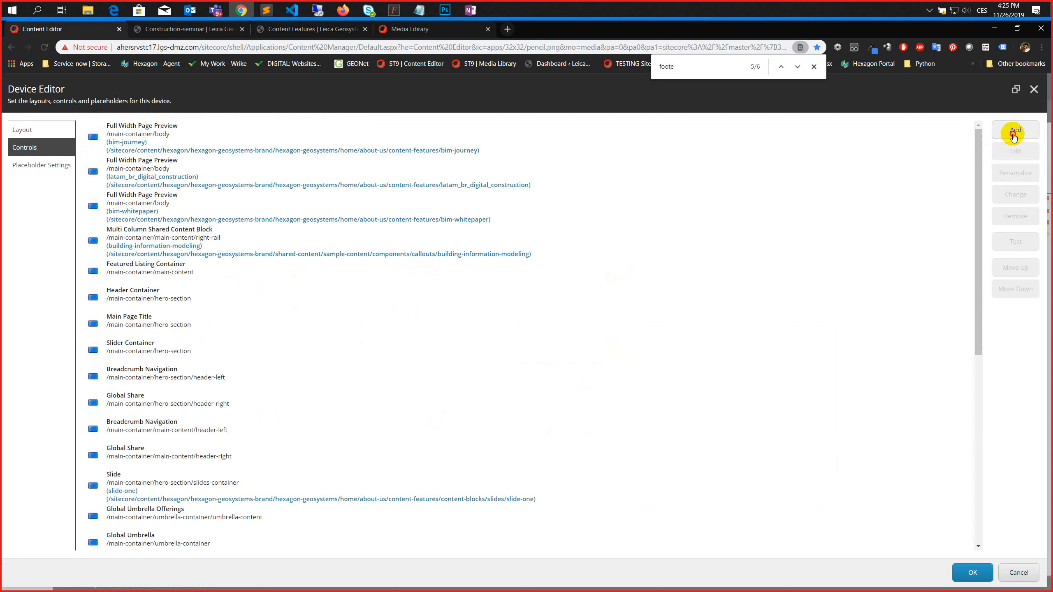
Add a Full Width Page Preview rendering to the /main-container/body placeholder of Content Features
left_click(1015, 131)
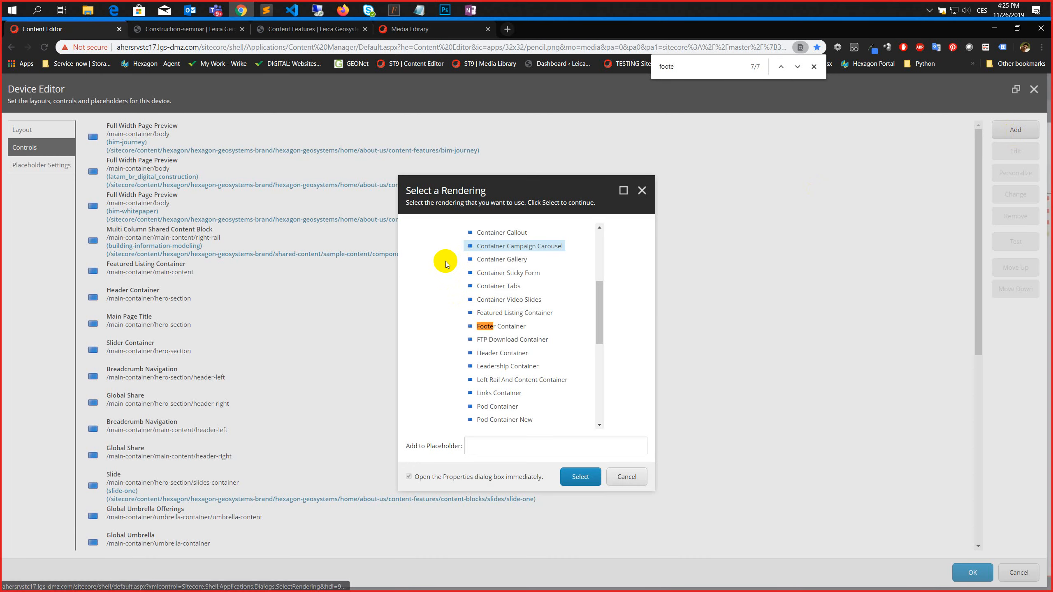
scroll(446, 353, "up", 4)
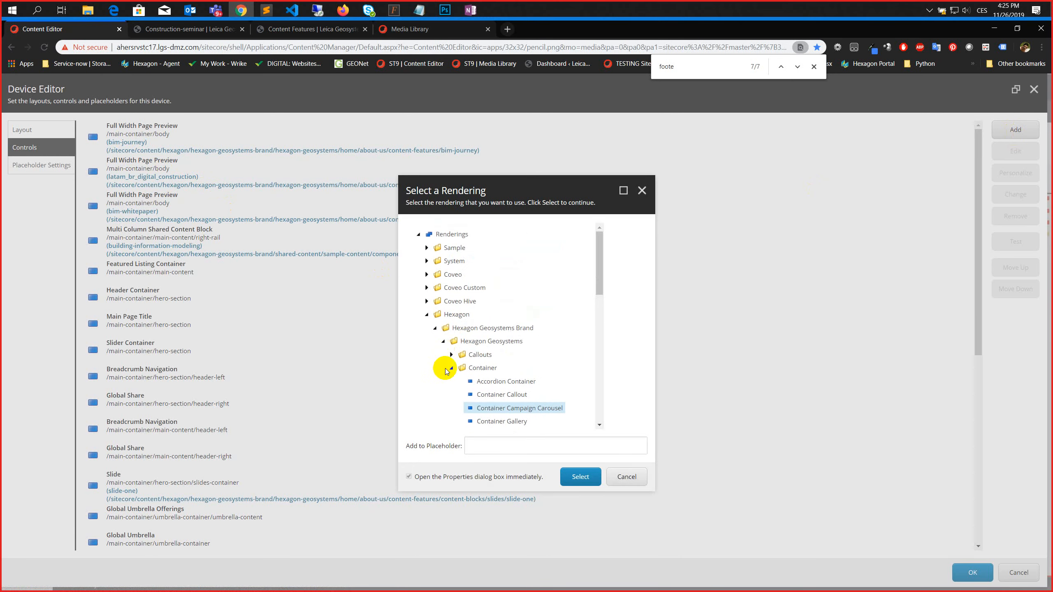
left_click(451, 368)
left_click(451, 356)
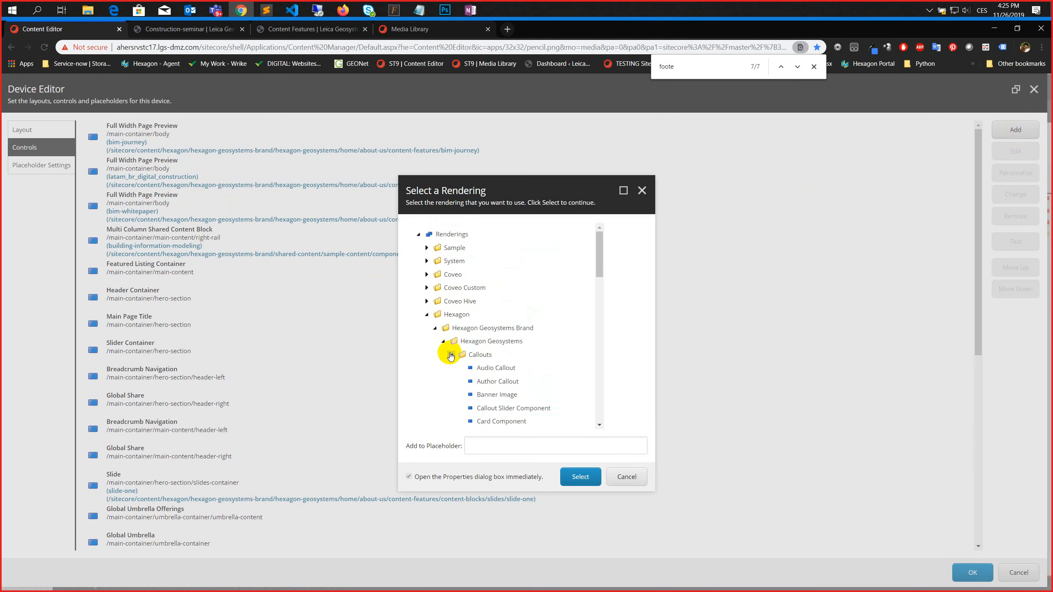
scroll(456, 356, "down", 10)
scroll(526, 353, "down", 8)
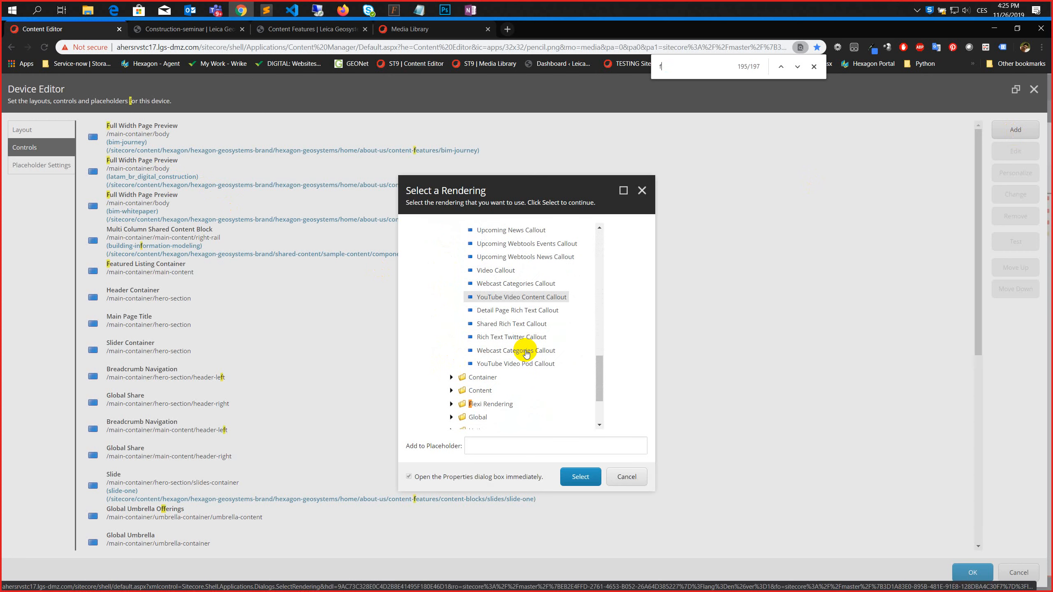
type("full")
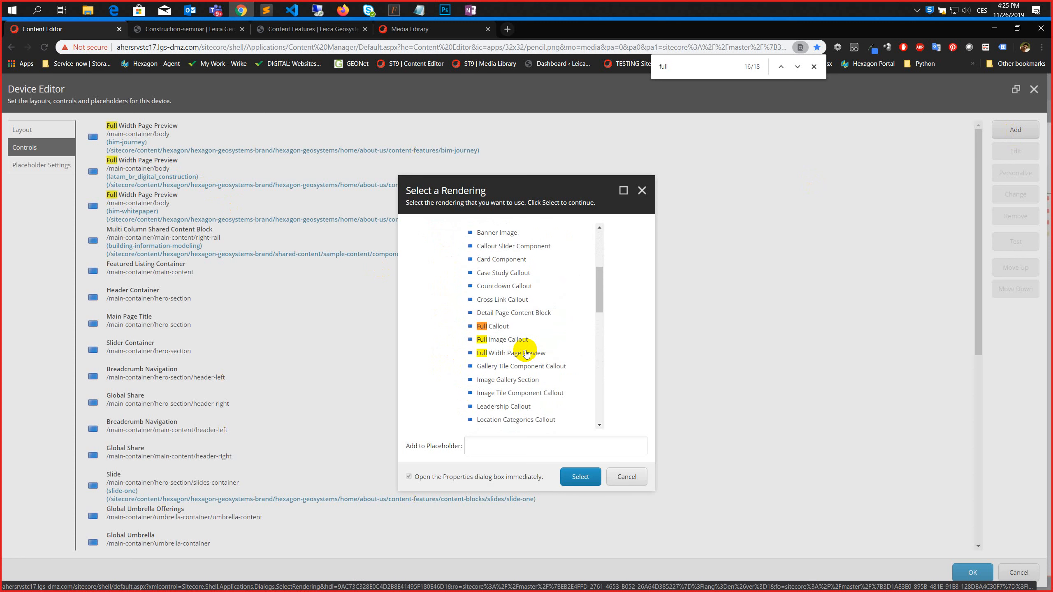
left_click(526, 353)
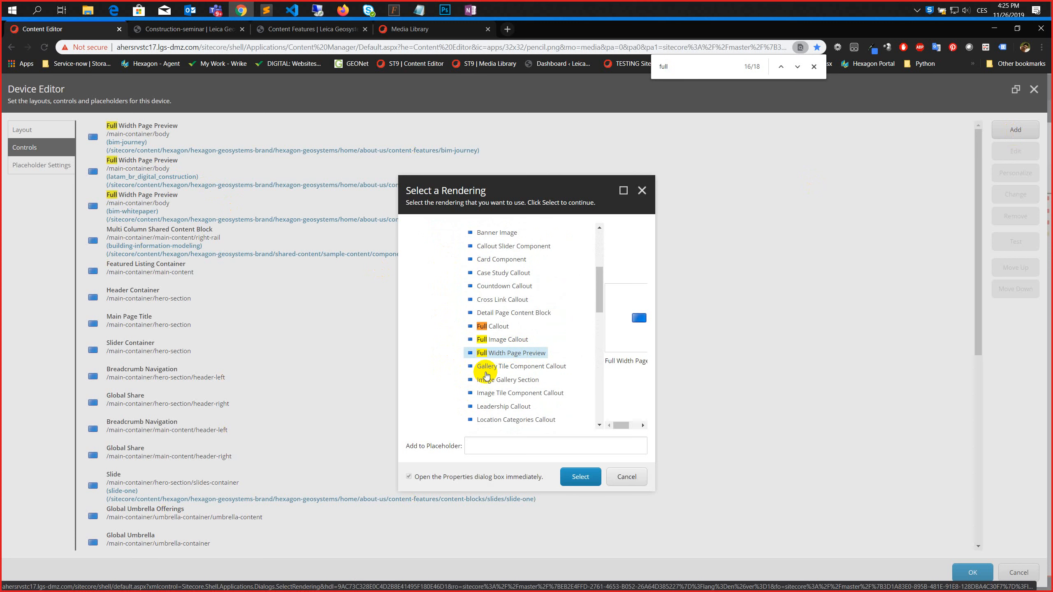
left_click(470, 447)
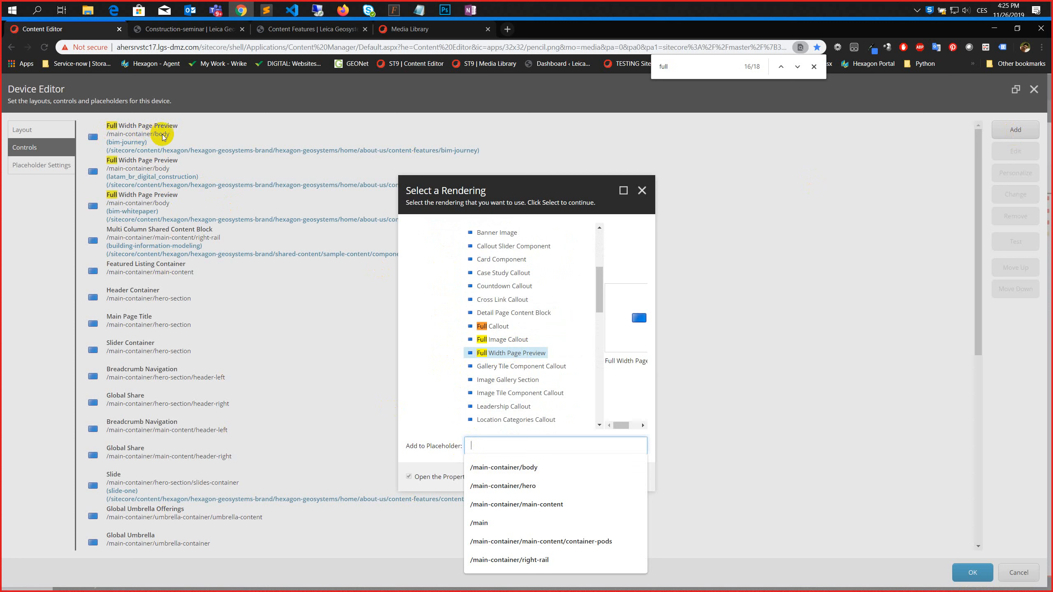
left_click(528, 472)
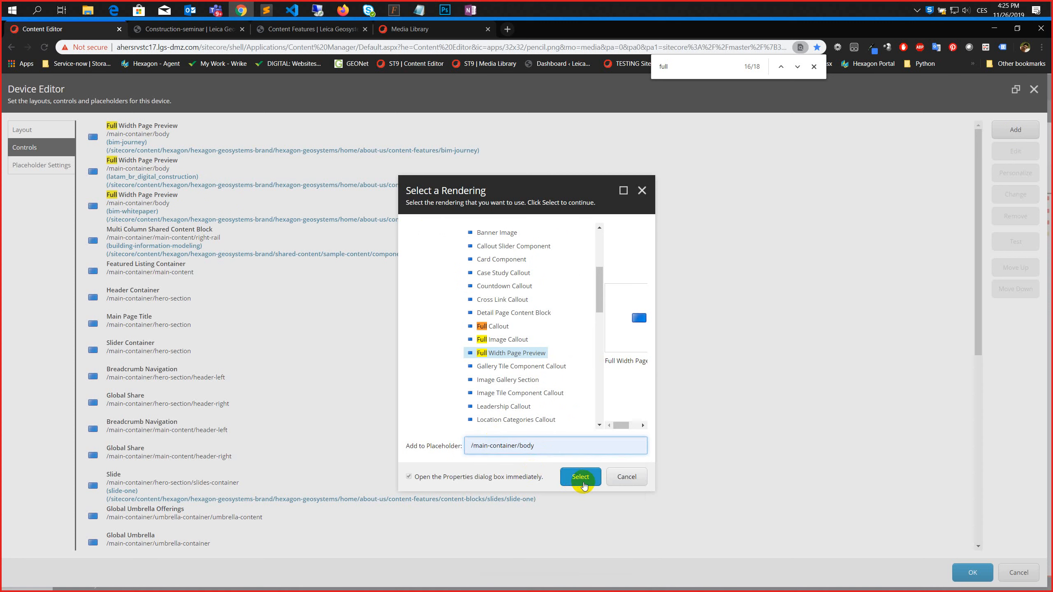
left_click(583, 484)
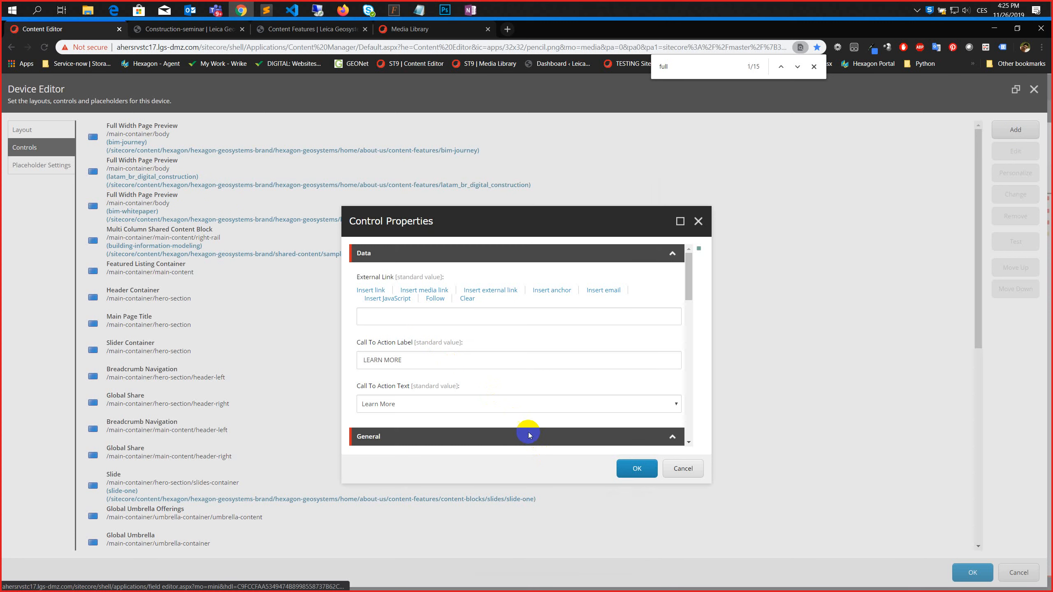
Set the new rendering's data source to the copied path ending in home/about-us/content-features/construction-seminar and confirm its properties
scroll(409, 336, "down", 4)
left_click(373, 387)
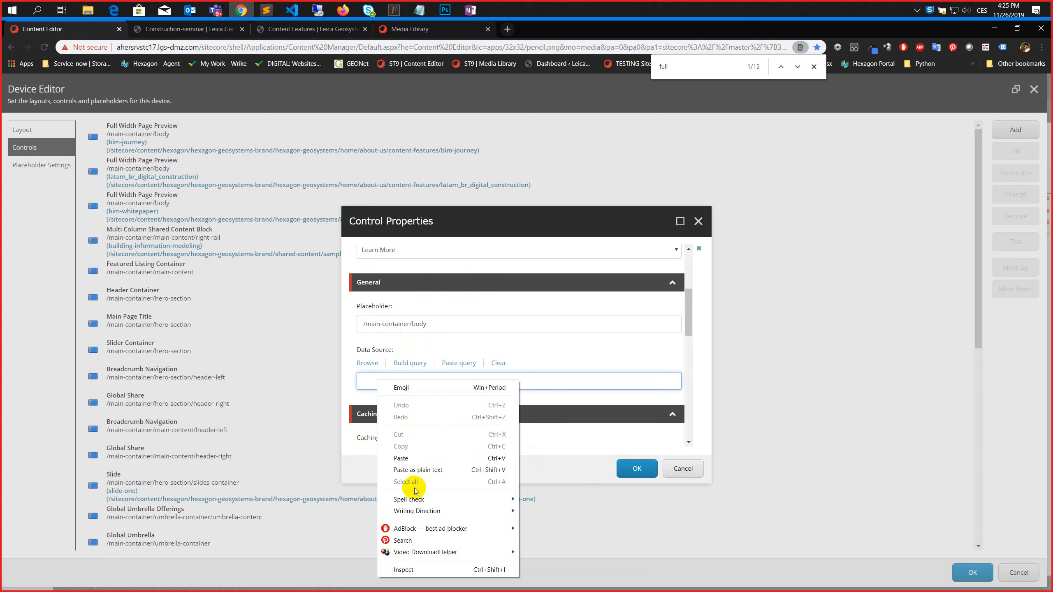
left_click(407, 461)
left_click_drag(530, 381, 675, 383)
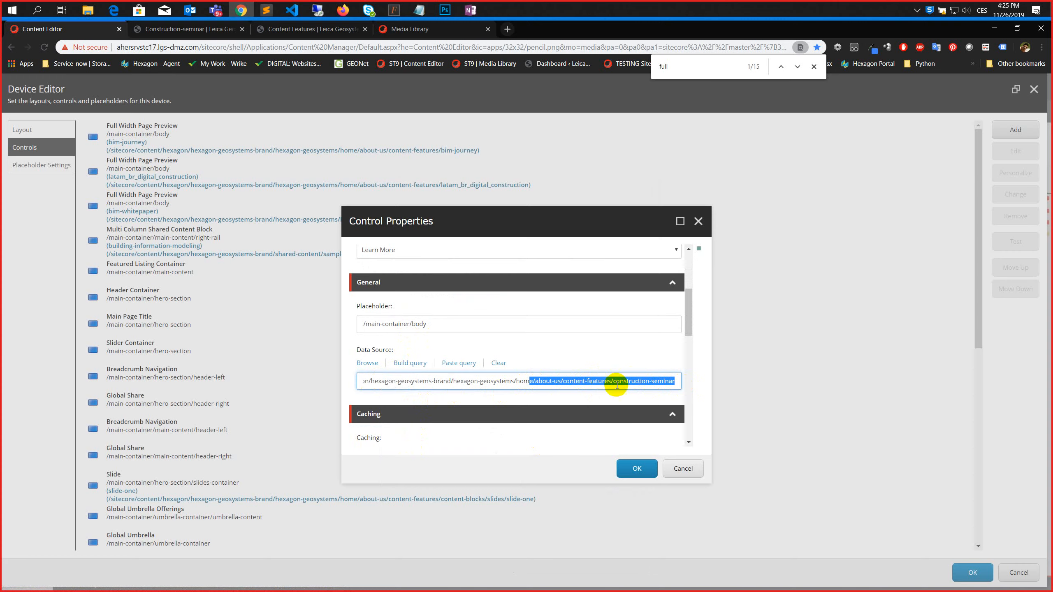
left_click(632, 467)
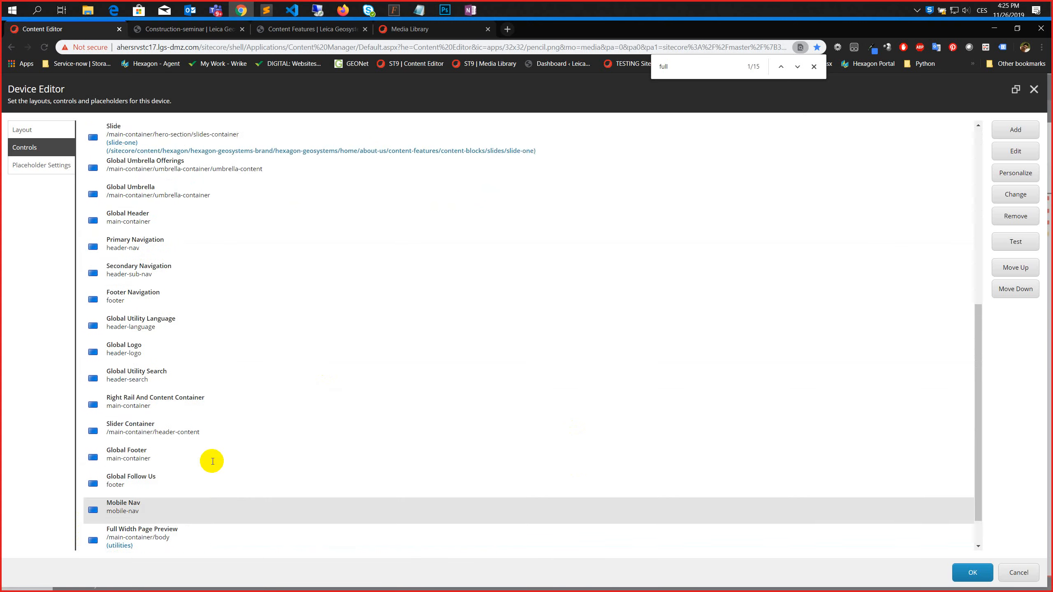
Move the construction-seminar Full Width Page Preview above all other controls and apply the layout changes
scroll(212, 461, "up", 10)
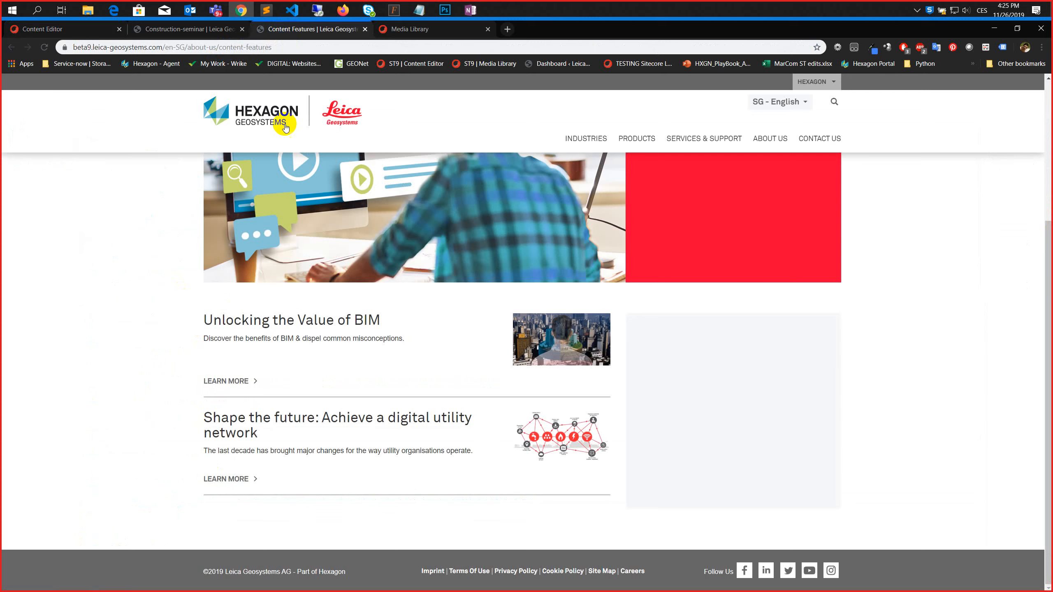
left_click(281, 29)
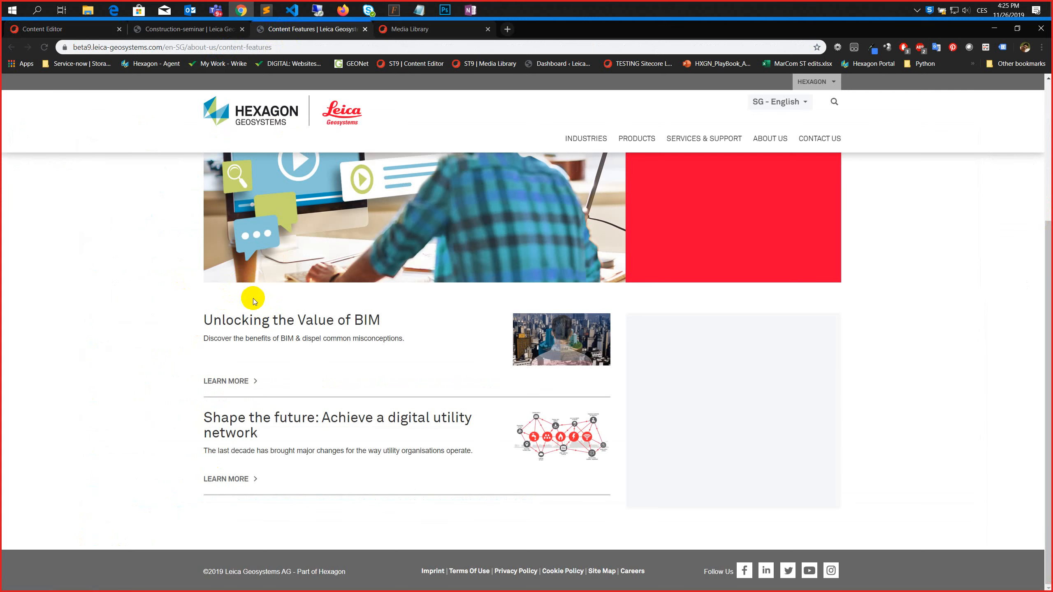
left_click(77, 29)
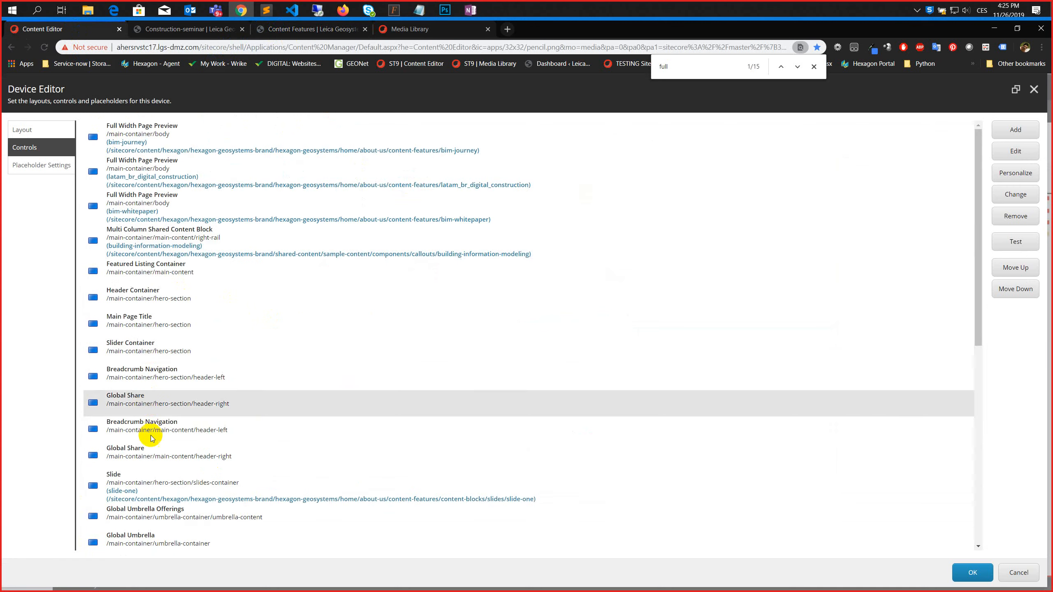
scroll(151, 477, "down", 10)
scroll(170, 532, "up", 10)
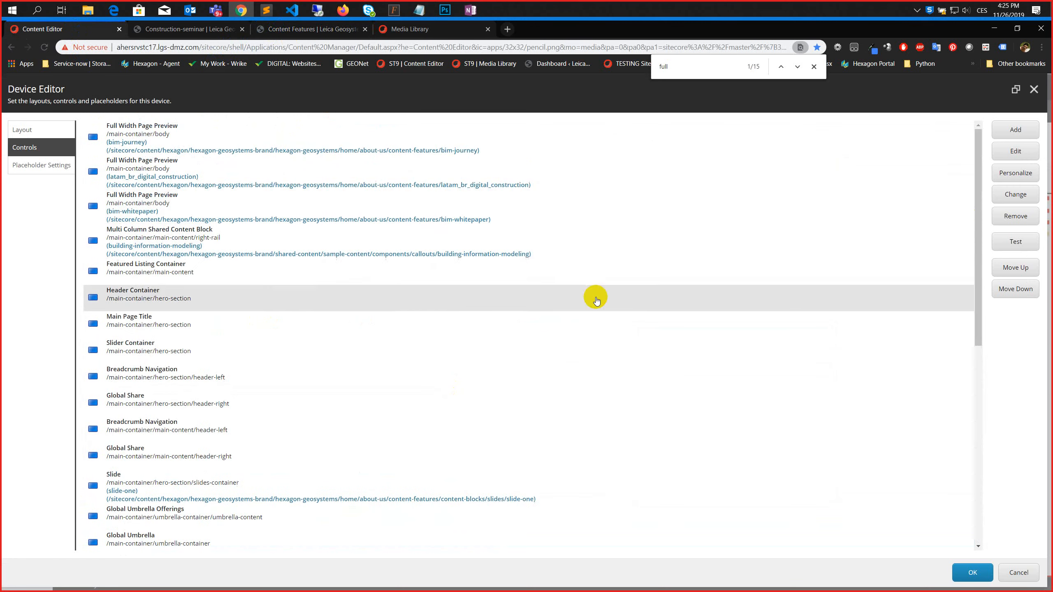
left_click(1013, 269)
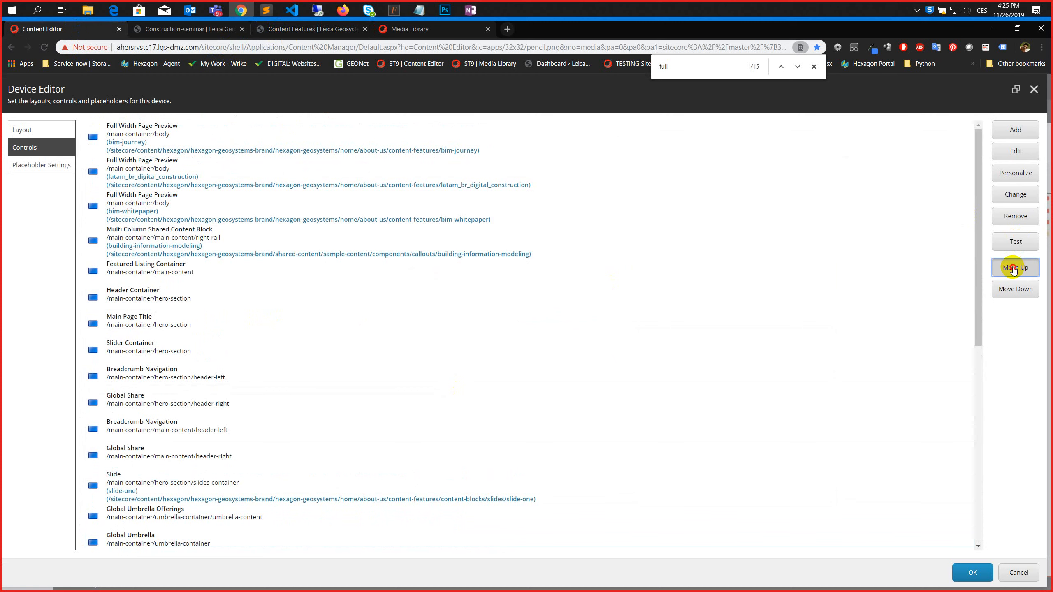
left_click(1014, 269)
left_click(1014, 269)
left_click(1014, 269)
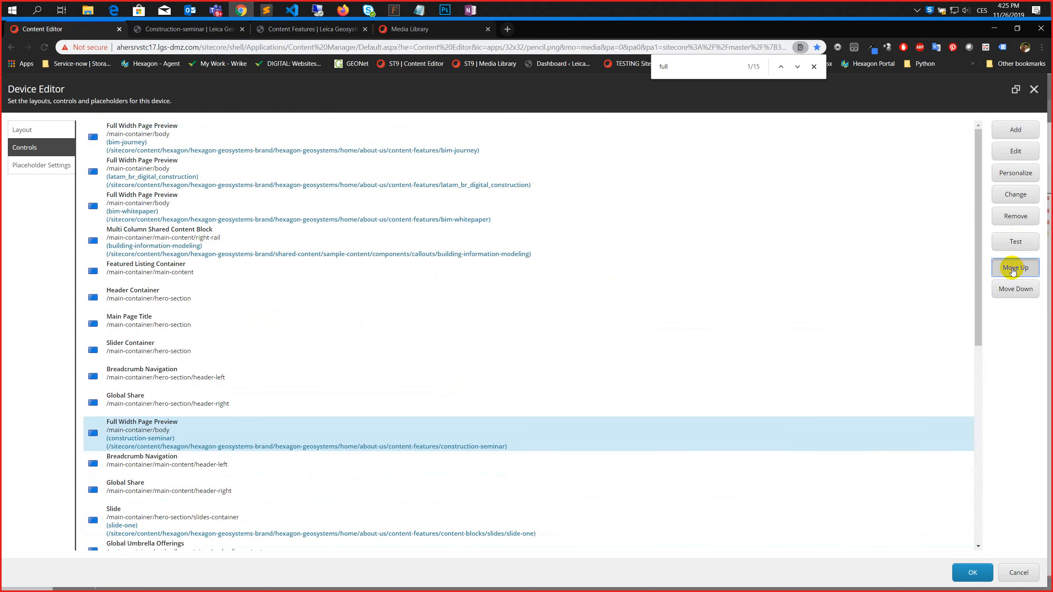
left_click(1014, 269)
left_click(1014, 269)
left_click(1013, 269)
left_click(1014, 269)
left_click(1014, 268)
left_click(1014, 269)
left_click(1014, 269)
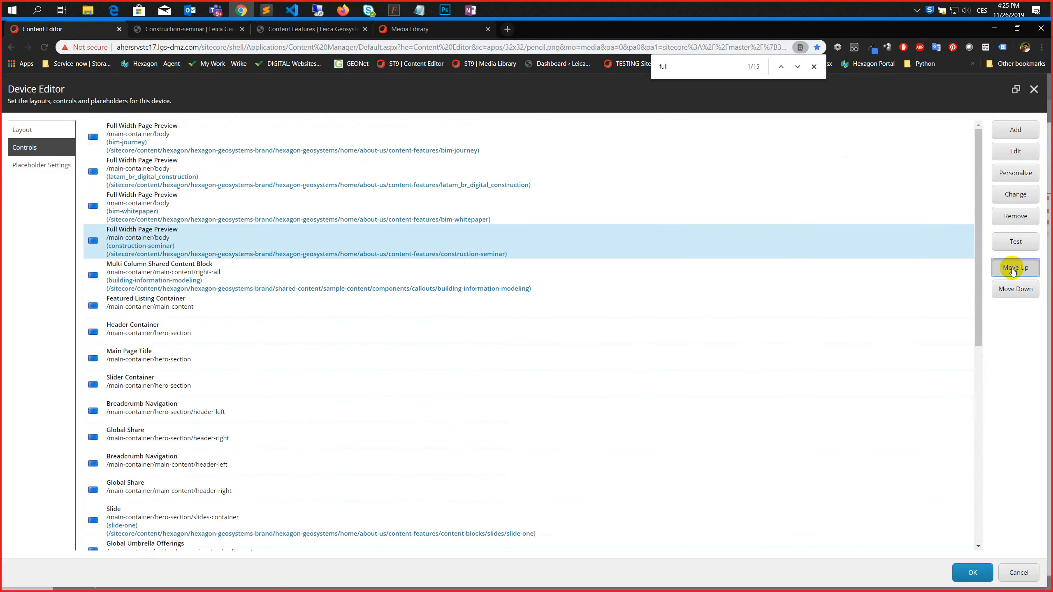
left_click(1014, 269)
left_click(1014, 269)
left_click(1013, 269)
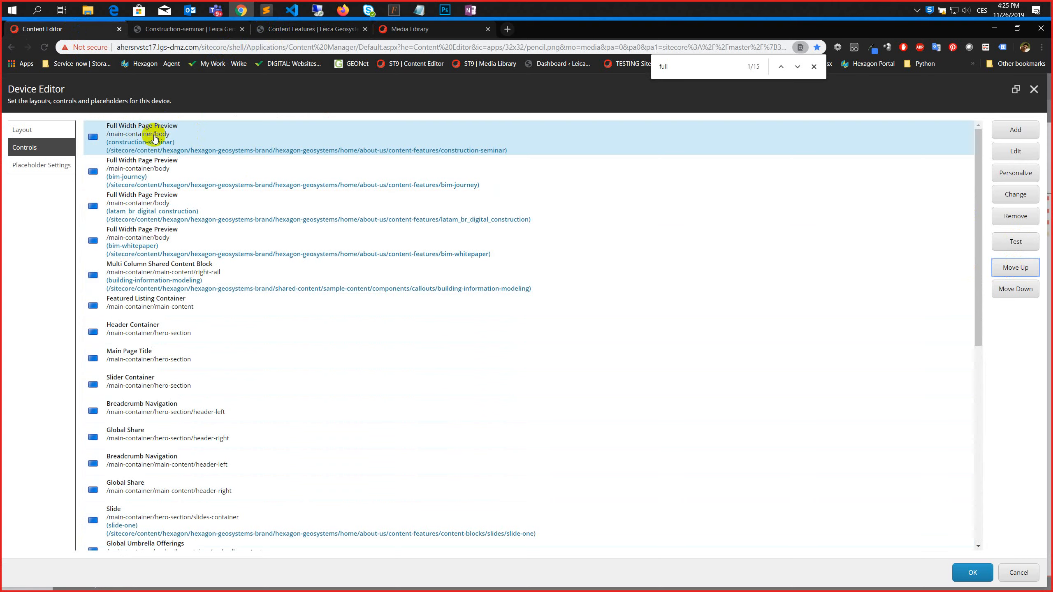
left_click(972, 573)
left_click(843, 497)
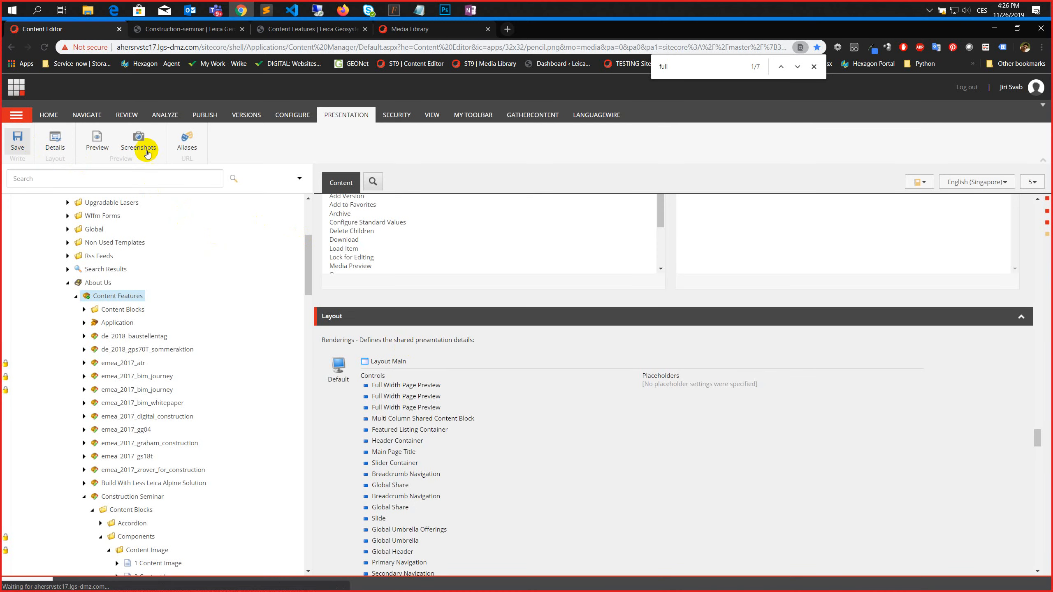
Publish the Content Features item with its subitems in English (Singapore) to the Beta target
left_click(205, 116)
left_click(220, 148)
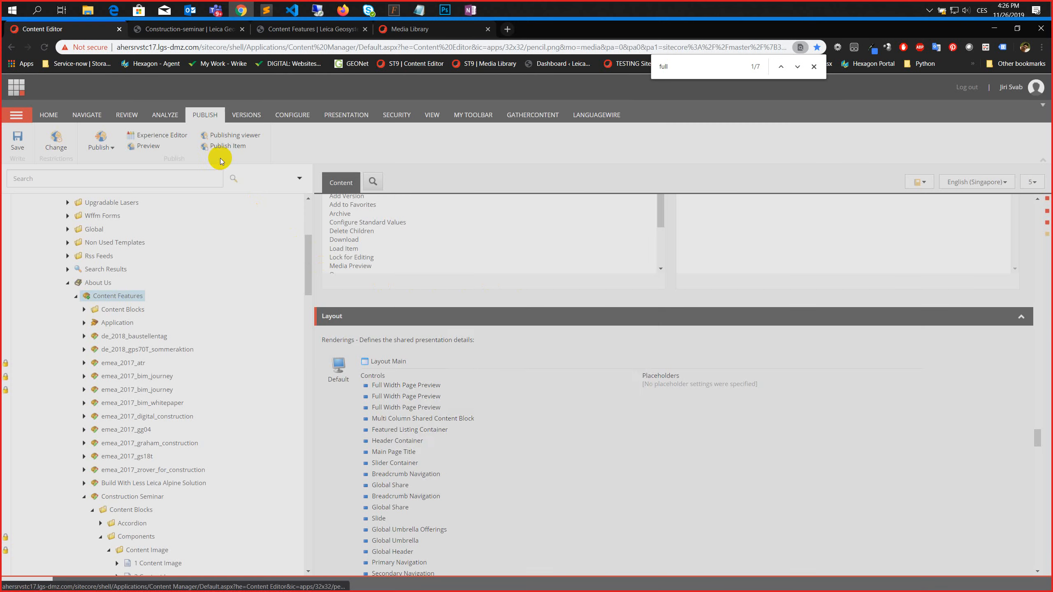
left_click(413, 268)
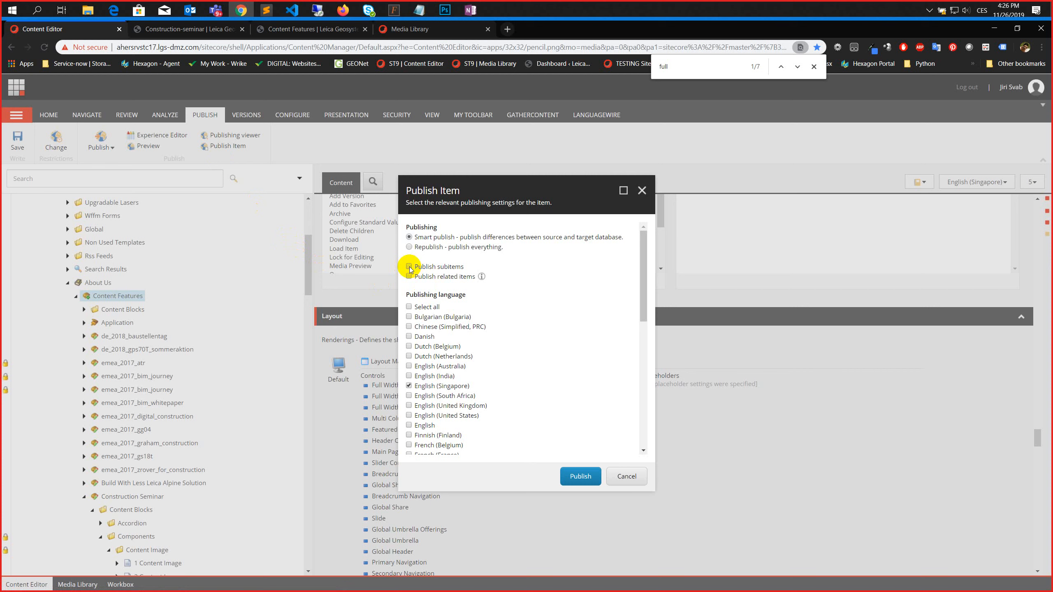
scroll(539, 360, "down", 8)
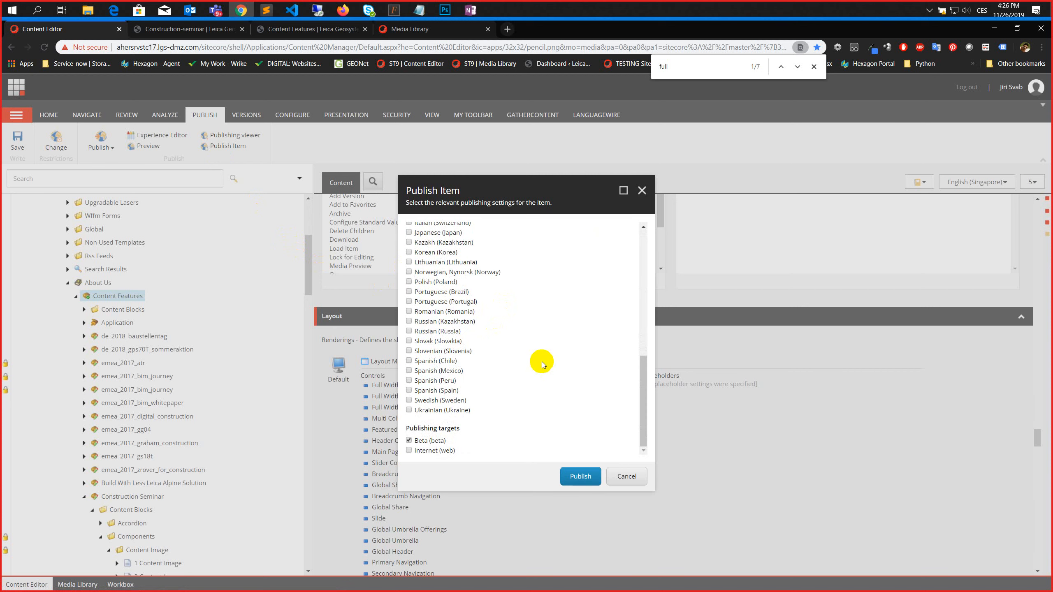
left_click(602, 477)
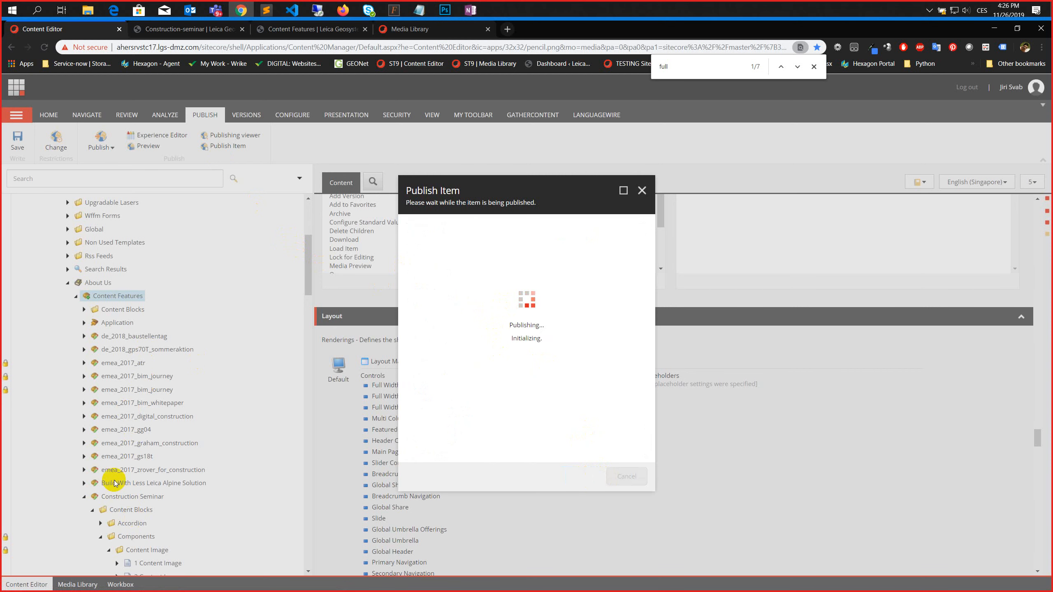
left_click(627, 478)
Reload the Construction-seminar and Content Features pages on the beta site to check the published listing
left_click(178, 29)
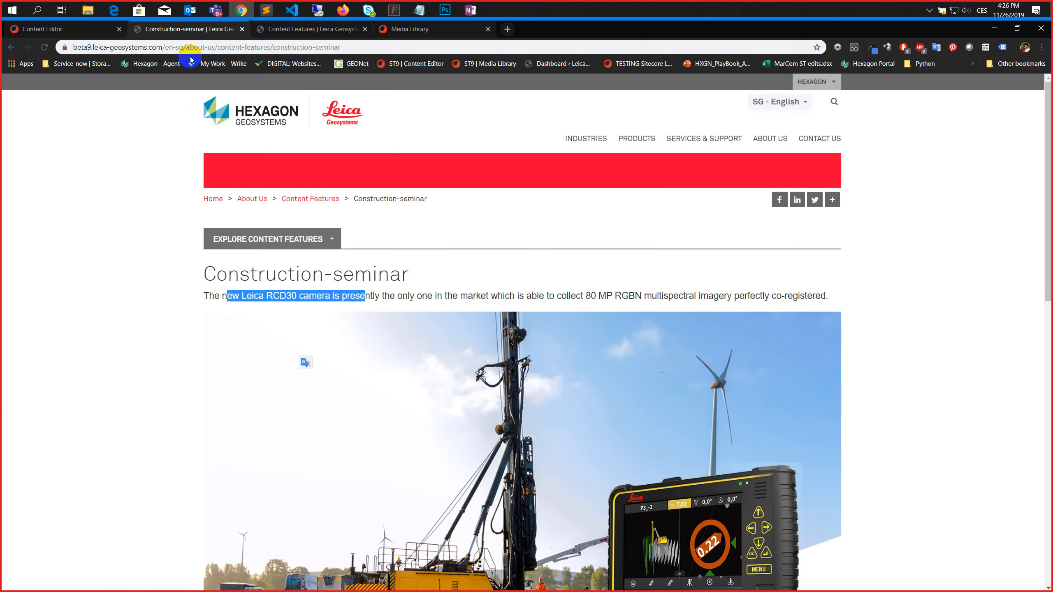
left_click(47, 48)
left_click(271, 33)
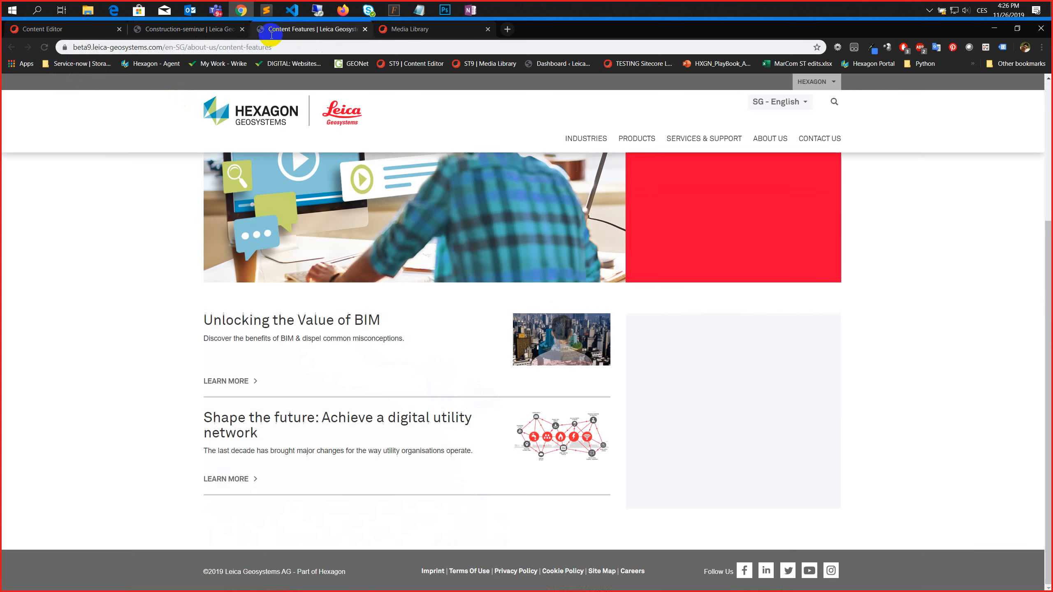
left_click(45, 49)
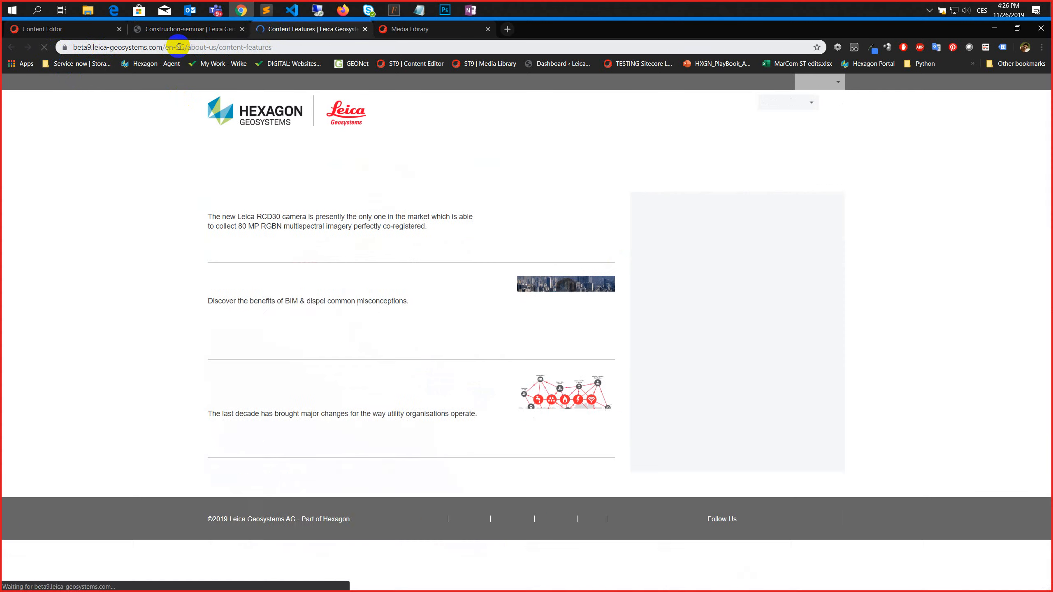
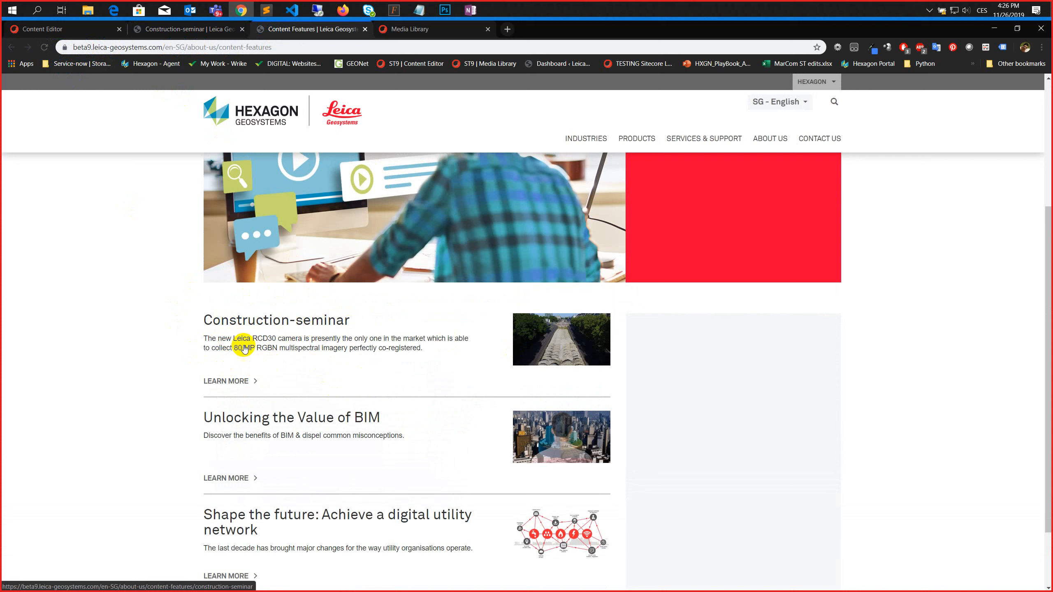
Compare the Construction Seminar item's title, abstract, teaser image and thumbnail fields with its entry on the beta Content Features page
left_click(85, 27)
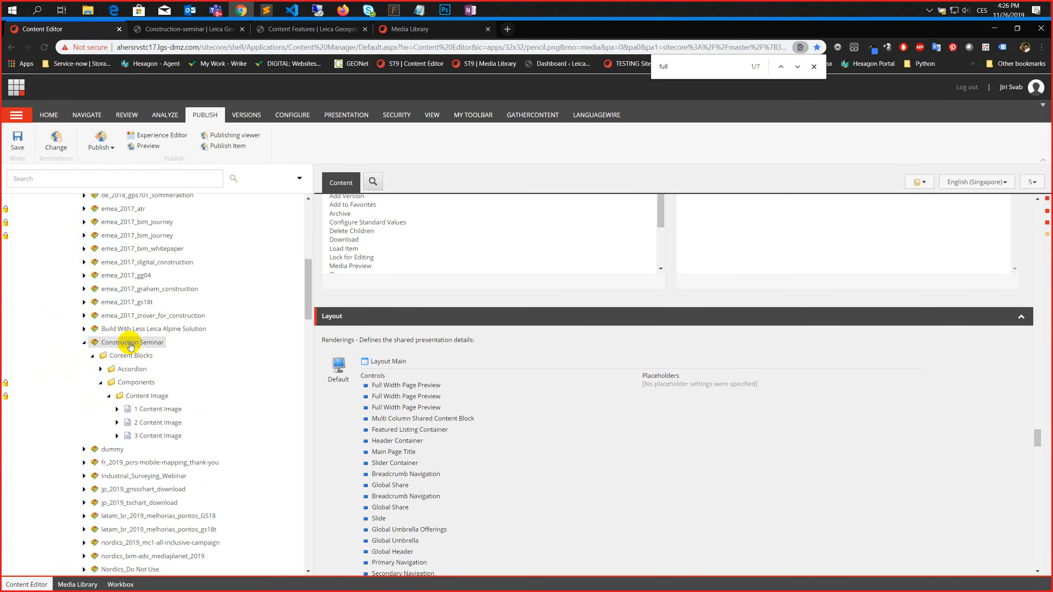
left_click(131, 343)
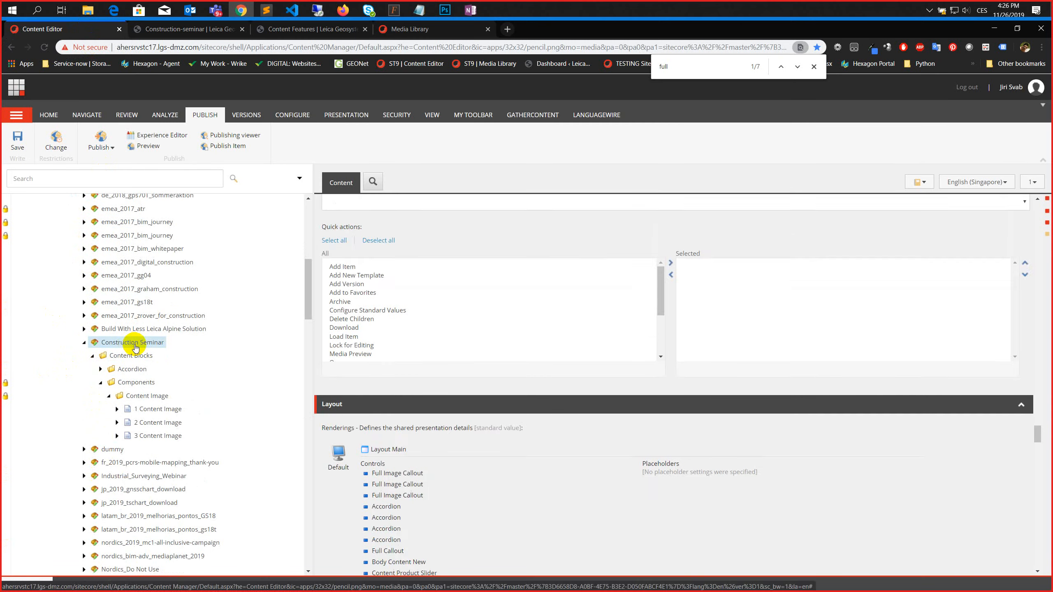
scroll(423, 346, "down", 10)
scroll(376, 370, "down", 15)
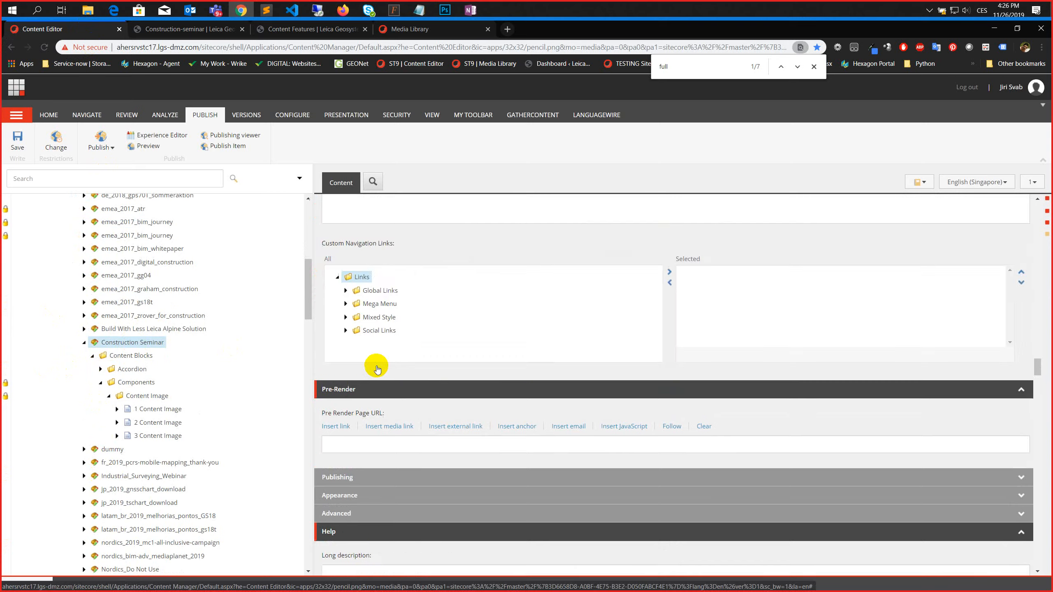
scroll(420, 388, "up", 15)
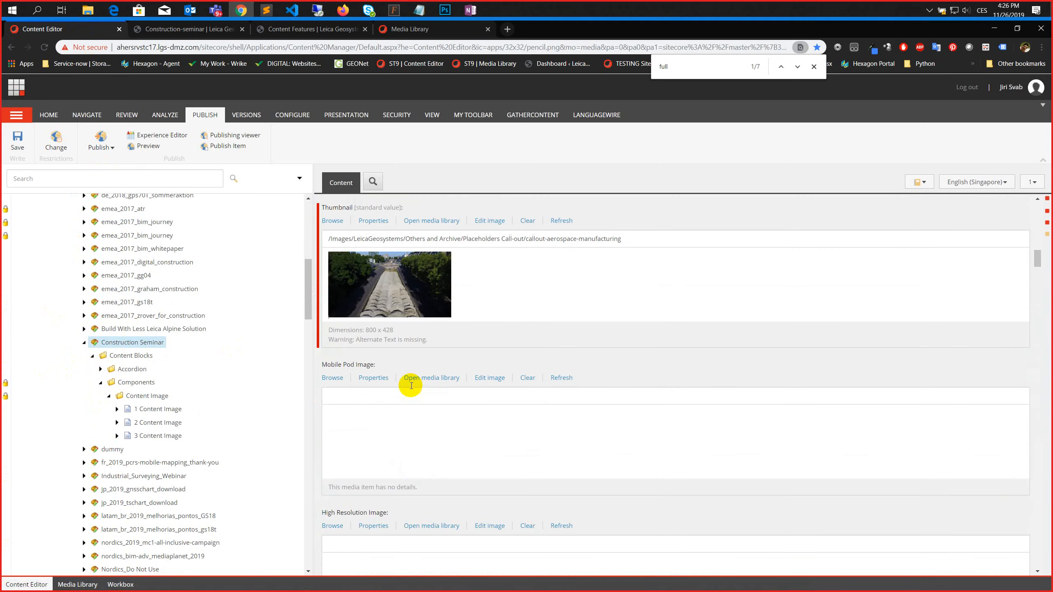
left_click_drag(402, 258, 294, 254)
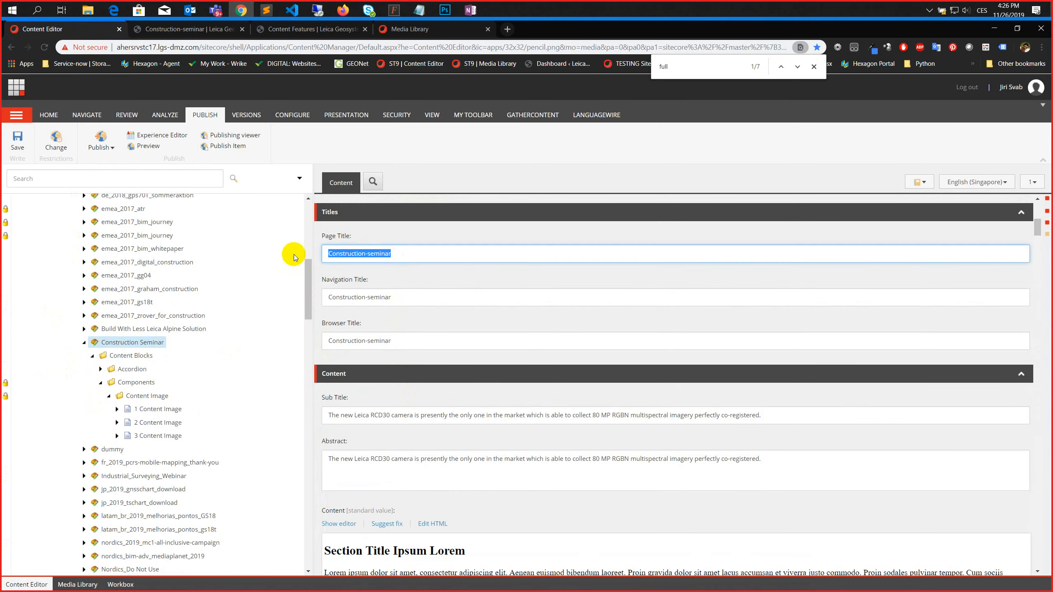
left_click(312, 29)
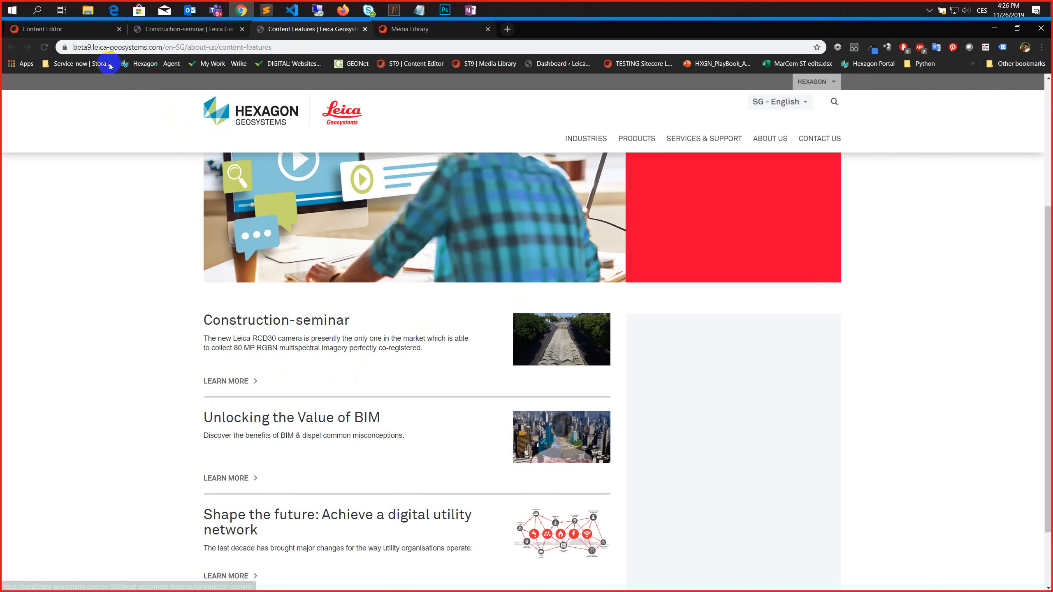
left_click(94, 29)
left_click_drag(356, 459, 611, 460)
scroll(472, 459, "down", 4)
scroll(473, 459, "down", 7)
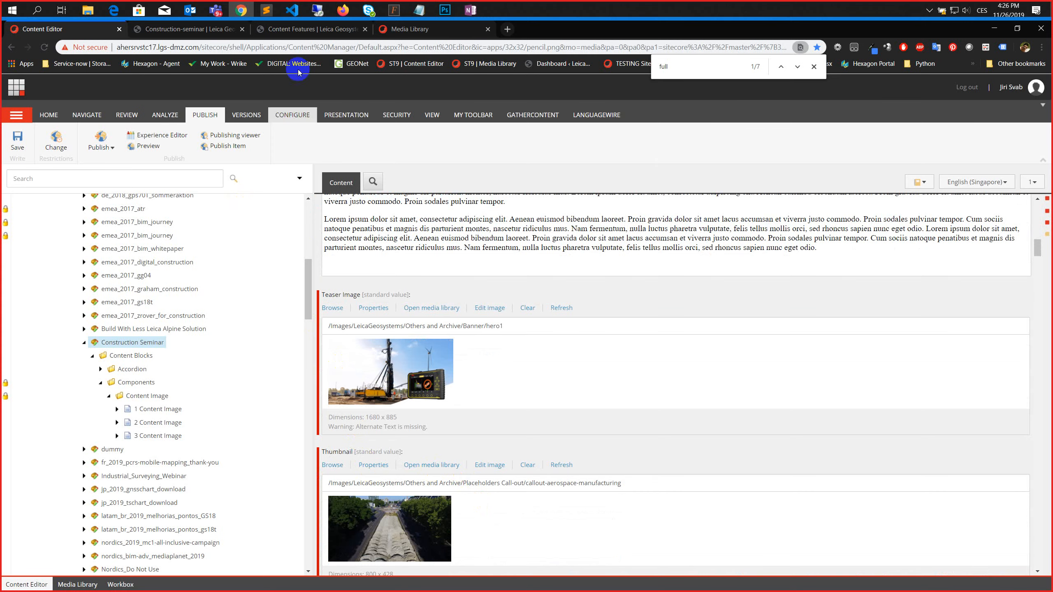
Review the published Construction-seminar beta page, including its body sections, image slider and right rail
left_click(289, 28)
left_click(187, 29)
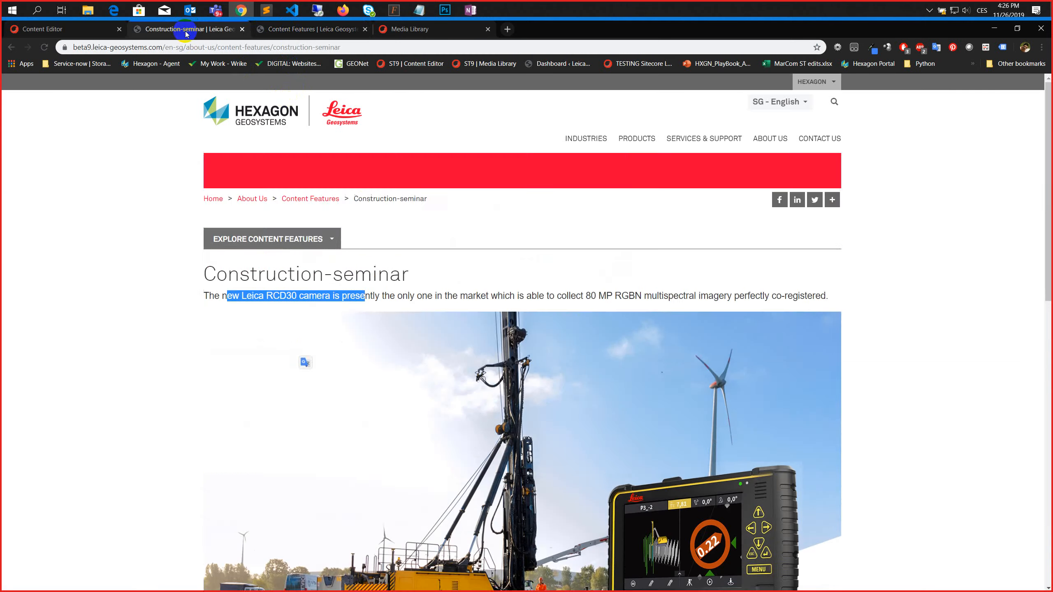
scroll(407, 357, "down", 10)
scroll(731, 381, "down", 1)
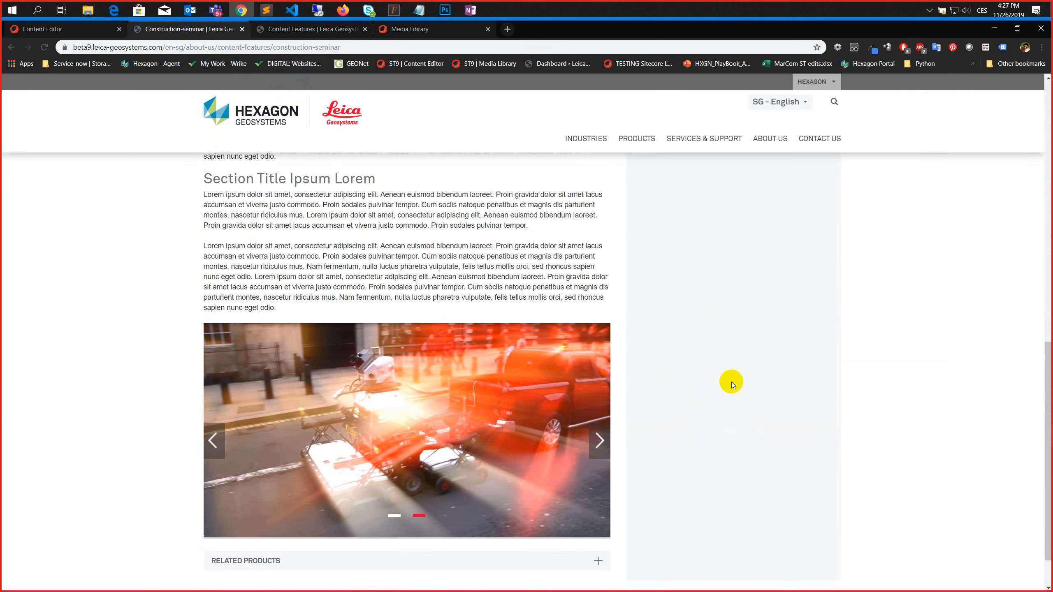
scroll(734, 447, "up", 2)
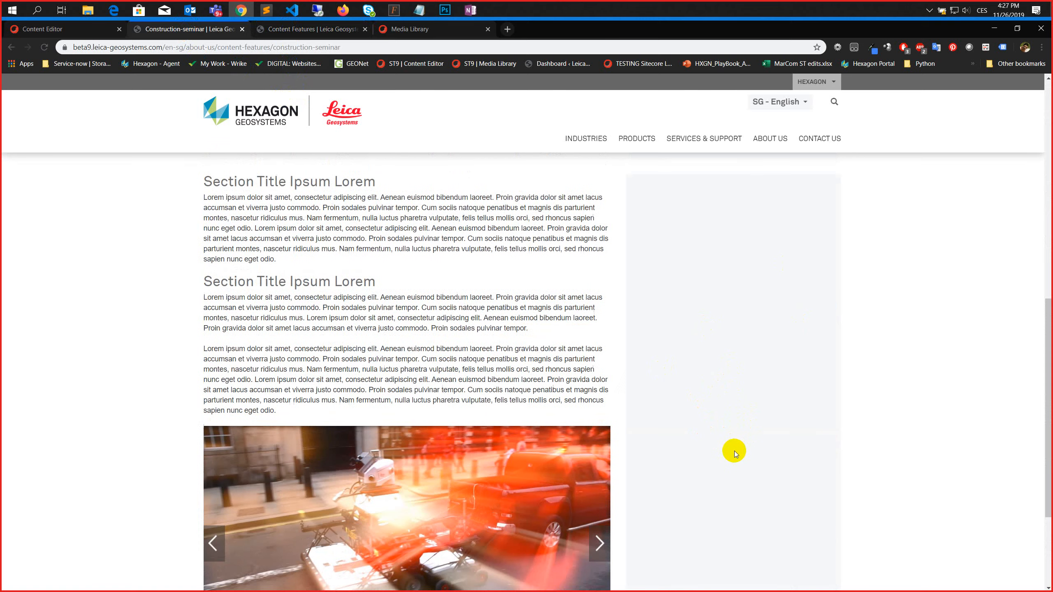
scroll(735, 455, "up", 2)
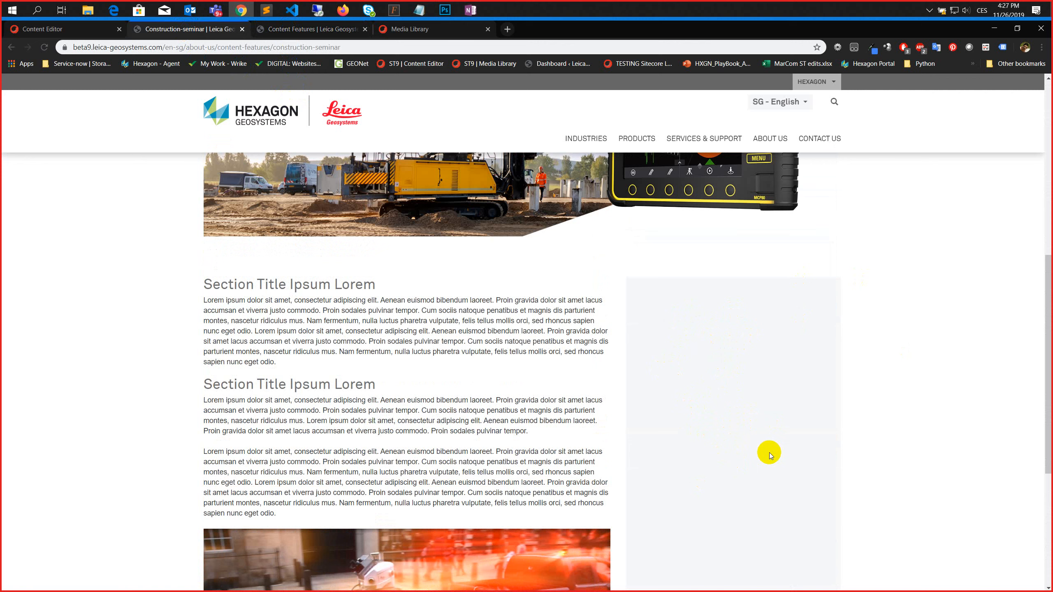
Open the Total Stations product page from the beta site in a separate tab
left_click(627, 137)
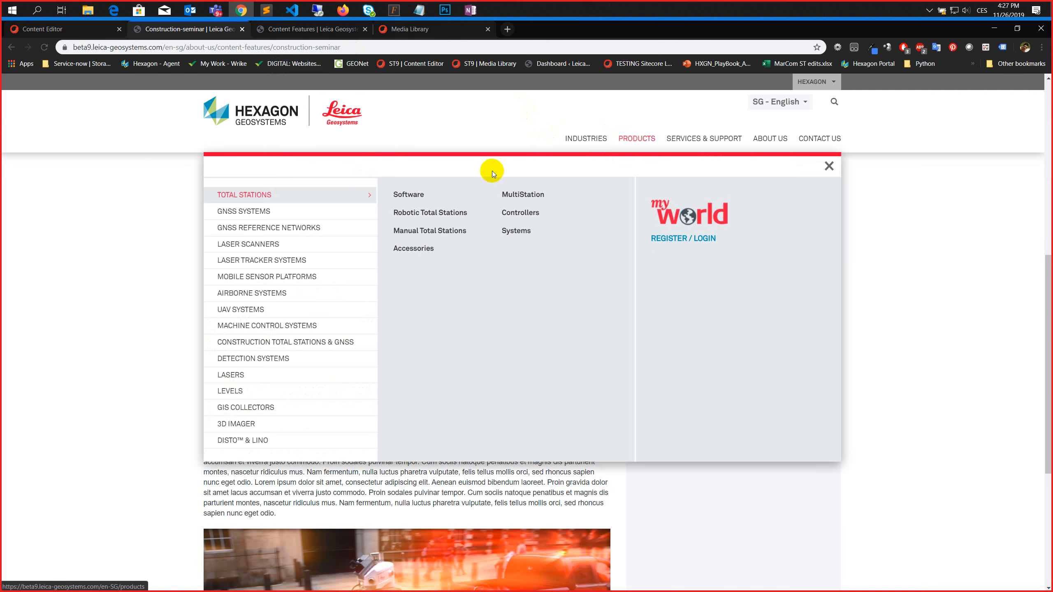
mouse_move(260, 211)
middle_click(242, 195)
left_click(306, 29)
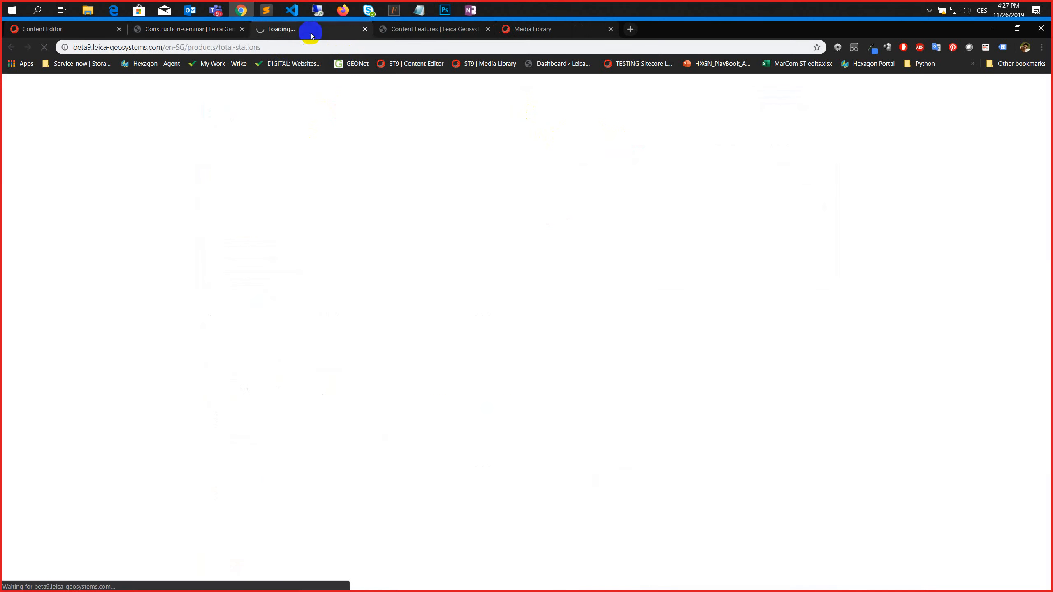
left_click(133, 54)
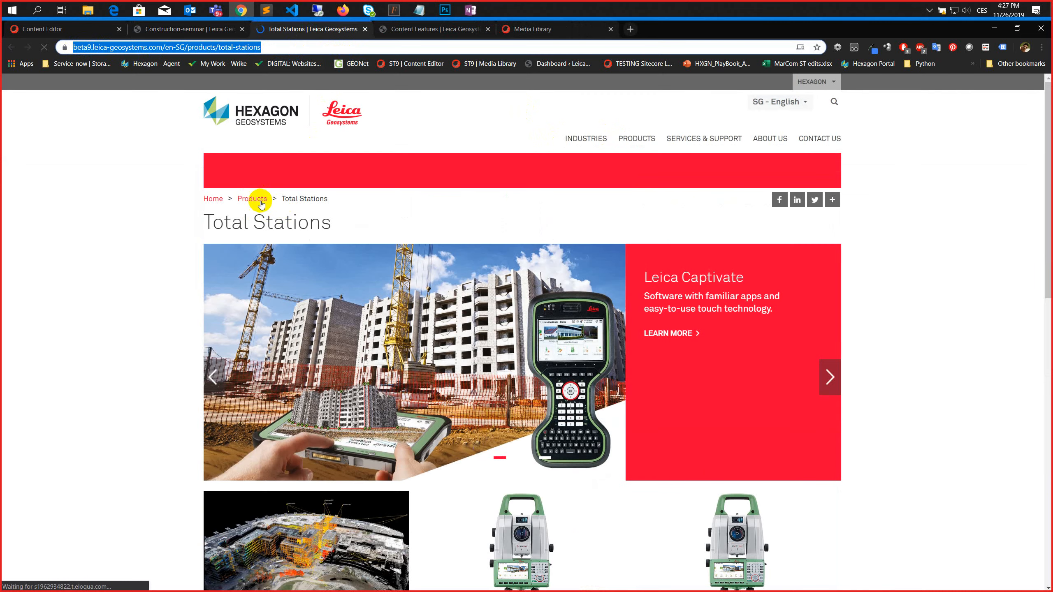
key("Return")
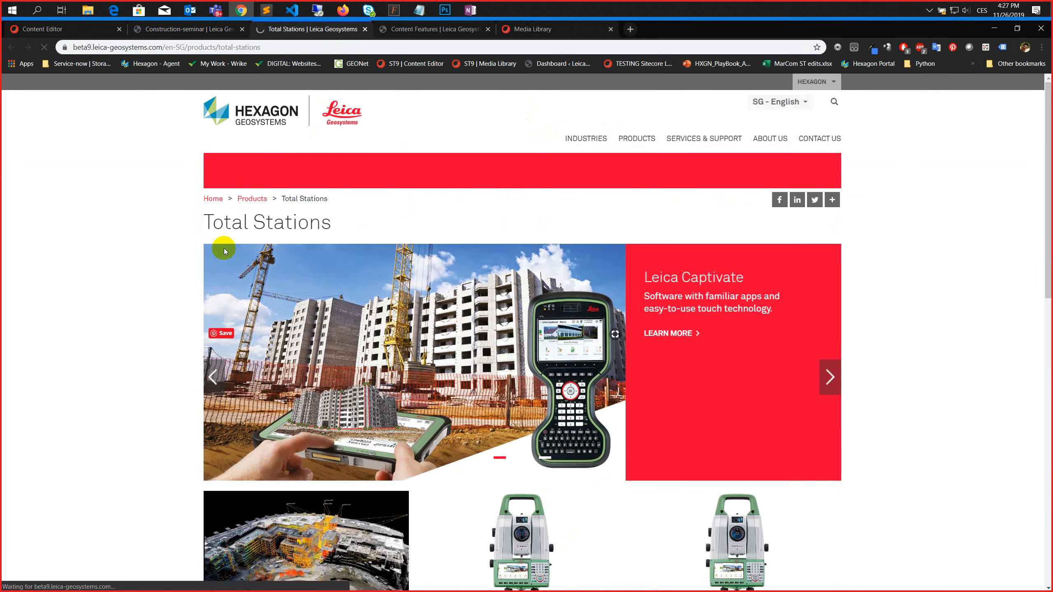
Examine the right-rail callouts on the MultiStation and Leica Nova MS60 product pages as examples
scroll(634, 372, "down", 5)
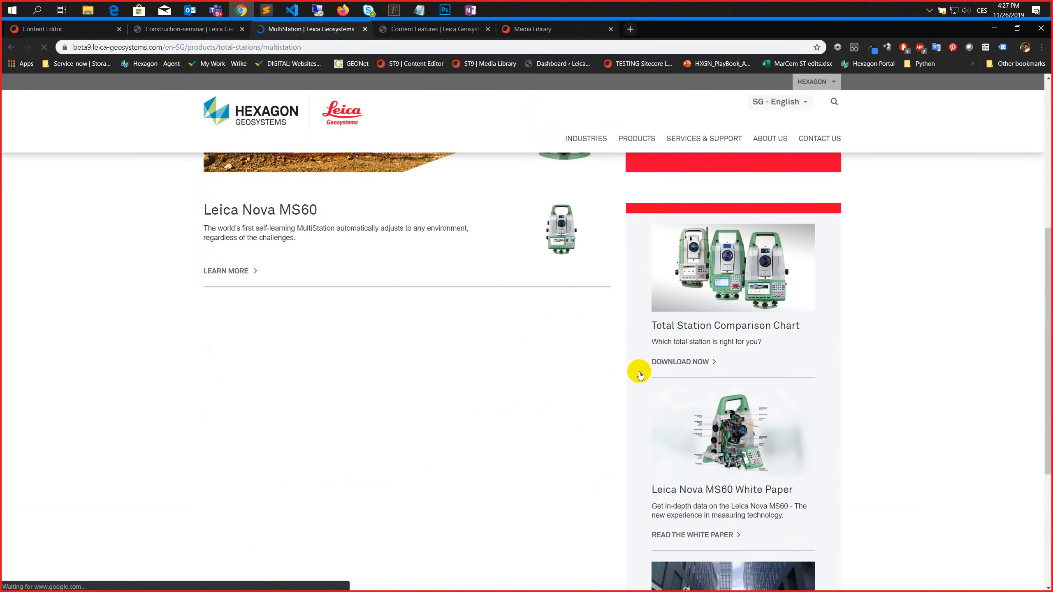
left_click(715, 274)
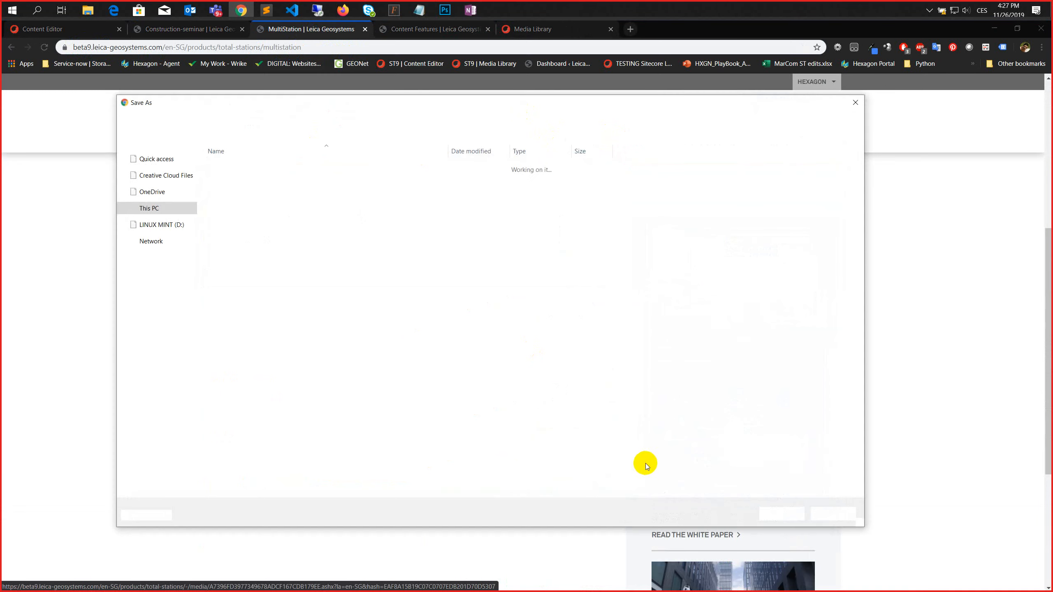
left_click(856, 102)
scroll(788, 268, "down", 4)
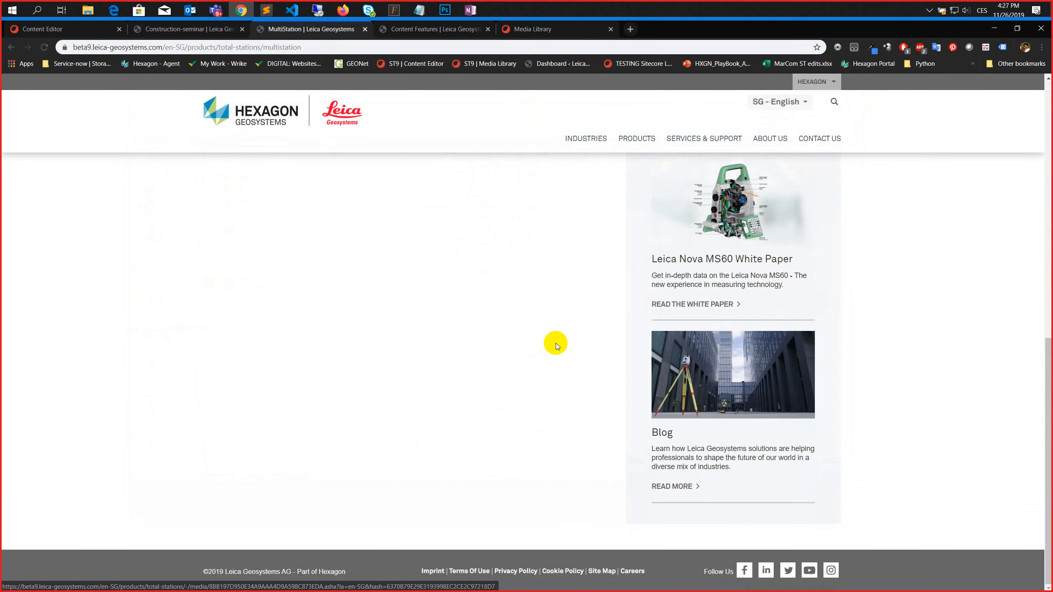
scroll(446, 384, "up", 5)
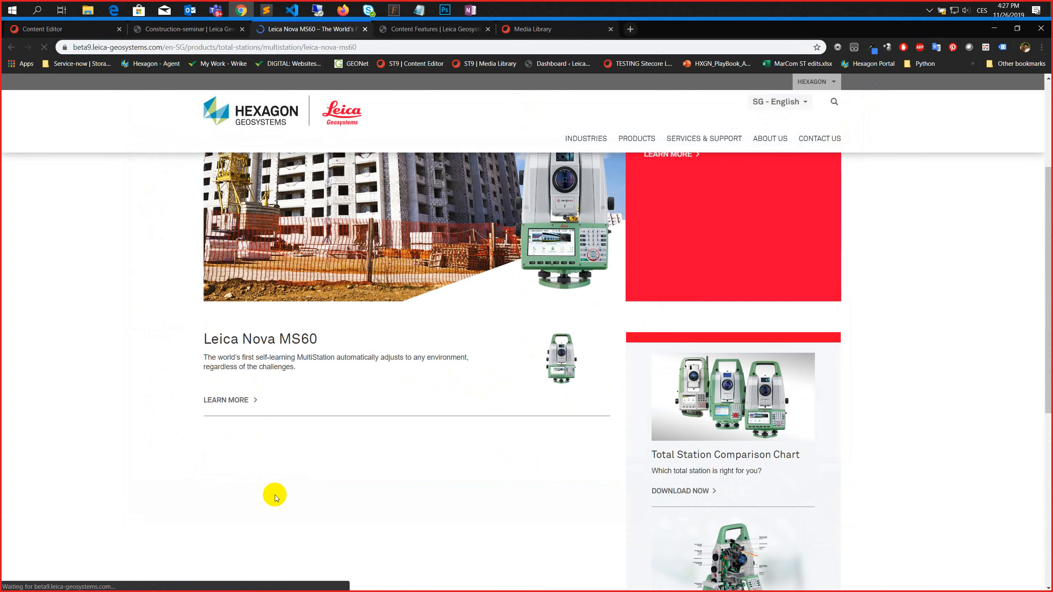
scroll(661, 370, "down", 6)
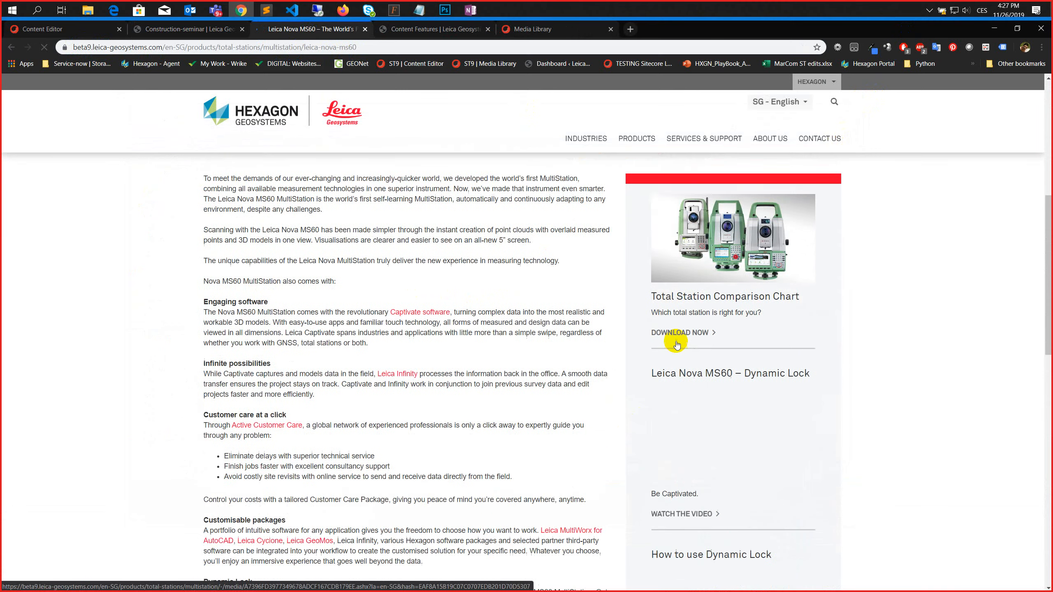
scroll(676, 344, "down", 12)
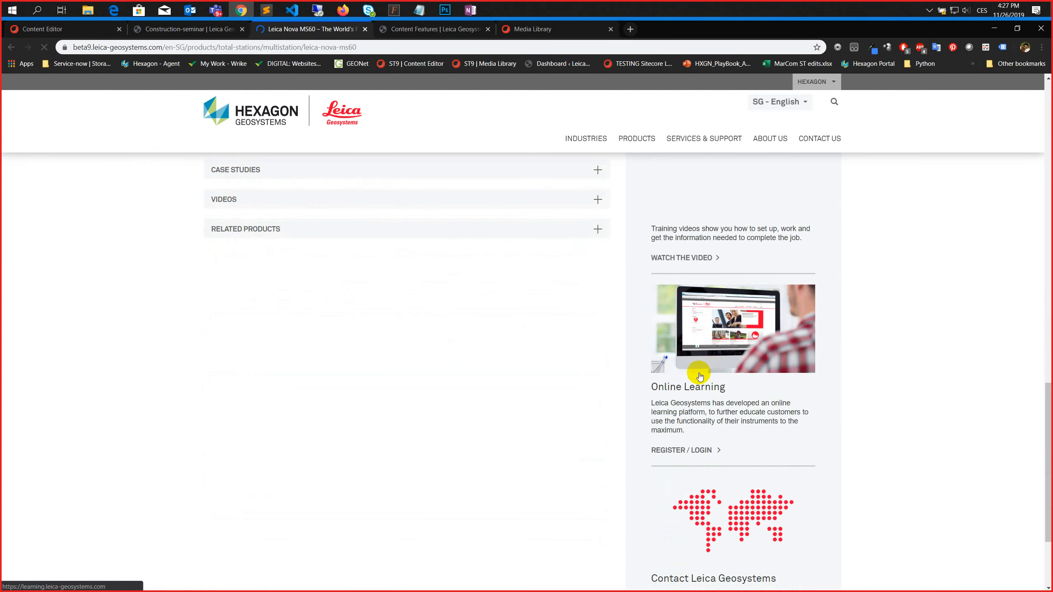
scroll(700, 376, "down", 4)
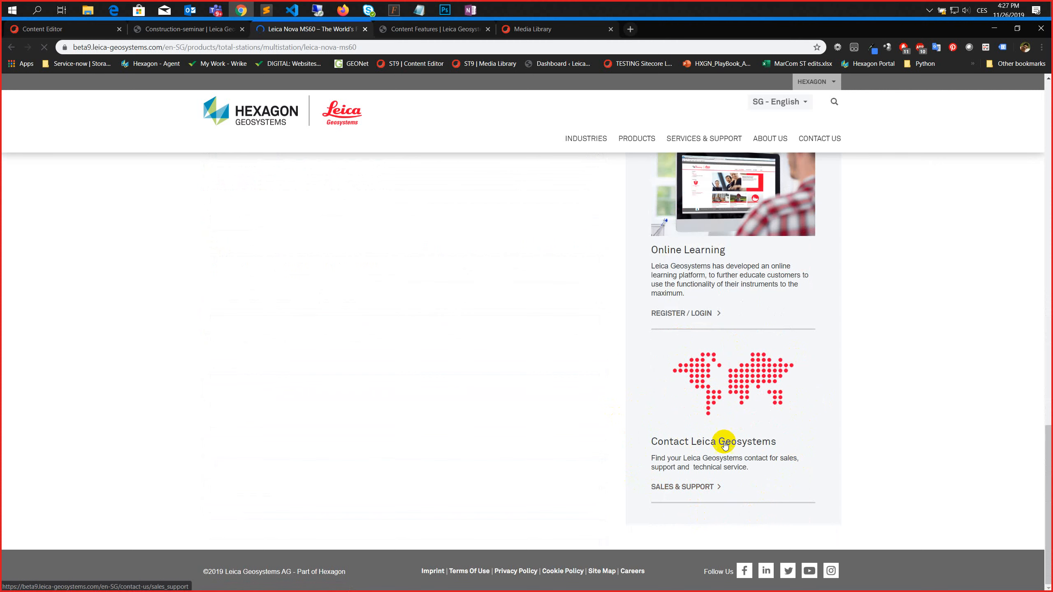
In the Content Editor, open the default device's controls in the Construction Seminar item's final layout for editing
left_click(62, 30)
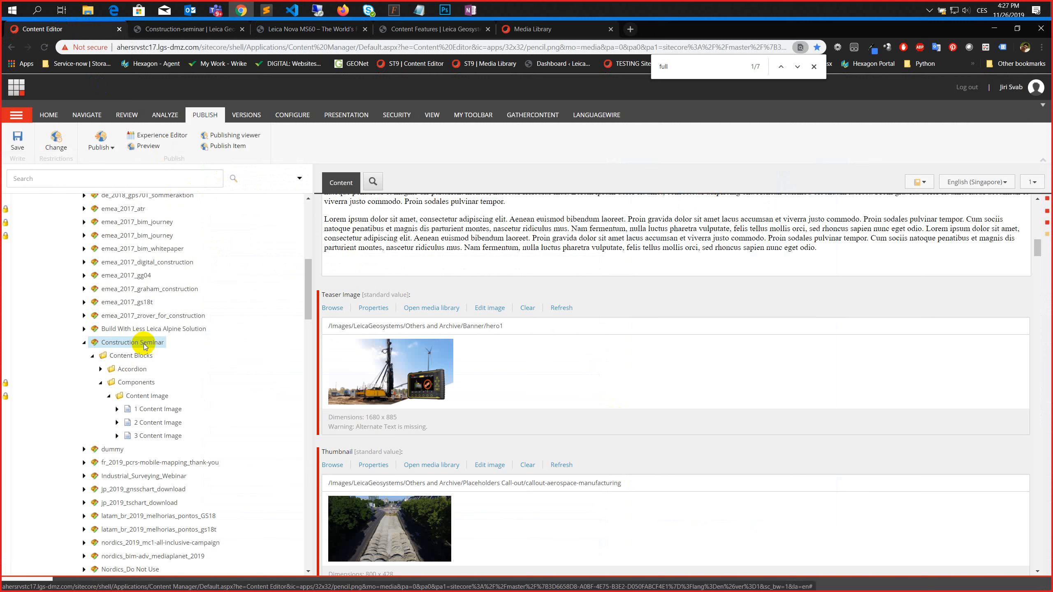
left_click(330, 118)
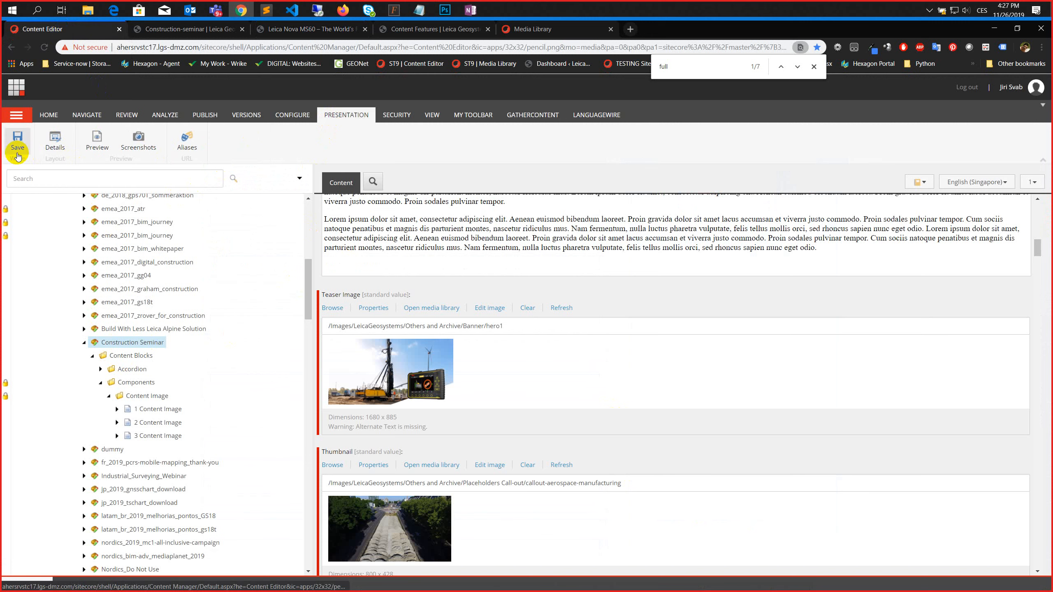
left_click(51, 144)
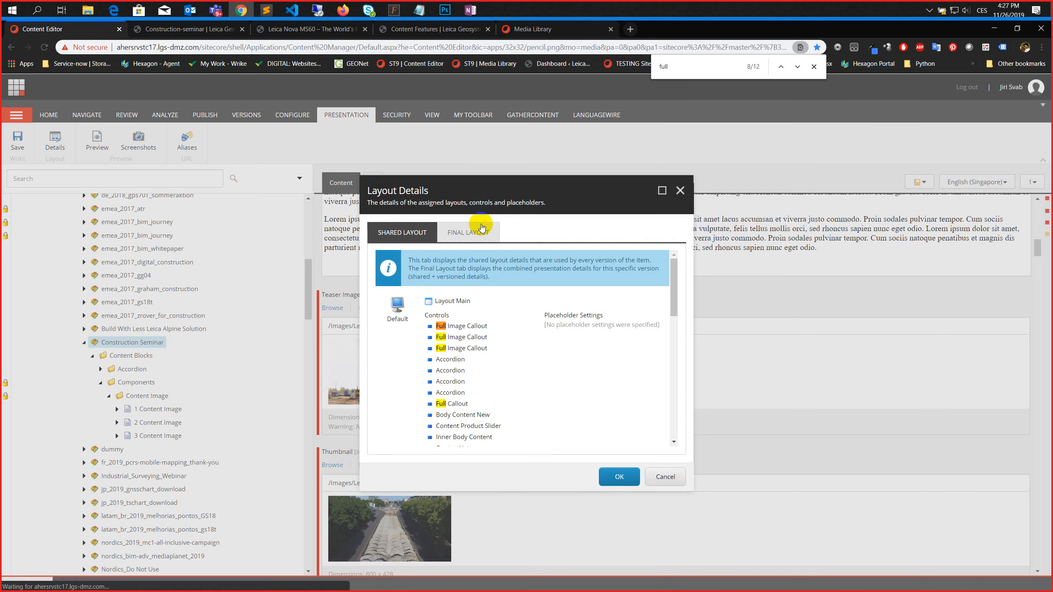
left_click(481, 232)
scroll(487, 314, "down", 3)
scroll(487, 314, "down", 1)
left_click(431, 313)
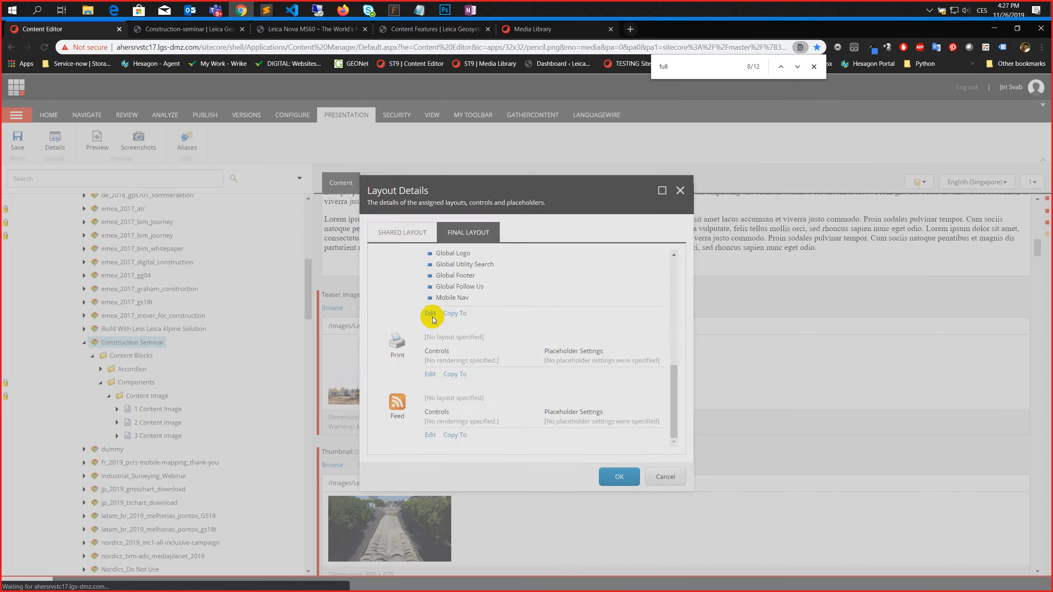
left_click(392, 250)
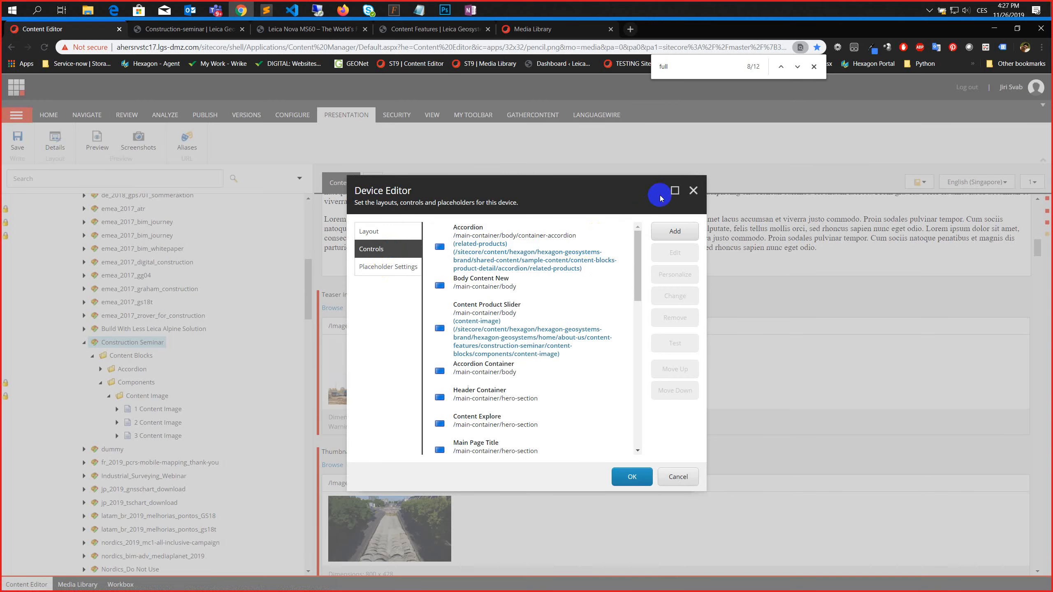
Add a Multi Column Shared Content Block rendering to the /main-container/right-rail placeholder, with its properties opened immediately
left_click(664, 239)
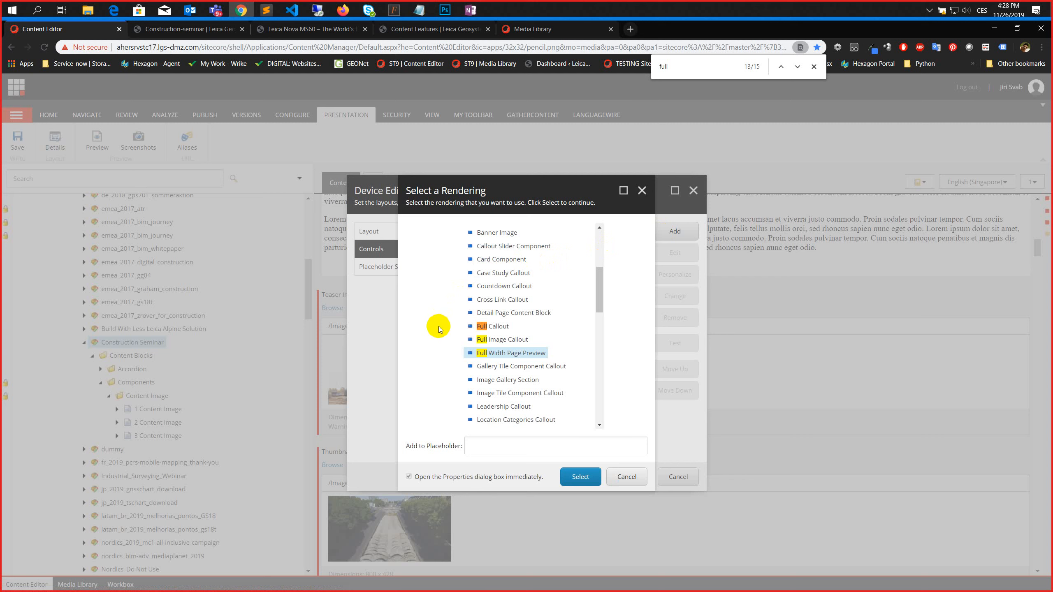
scroll(459, 323, "up", 4)
scroll(450, 354, "down", 4)
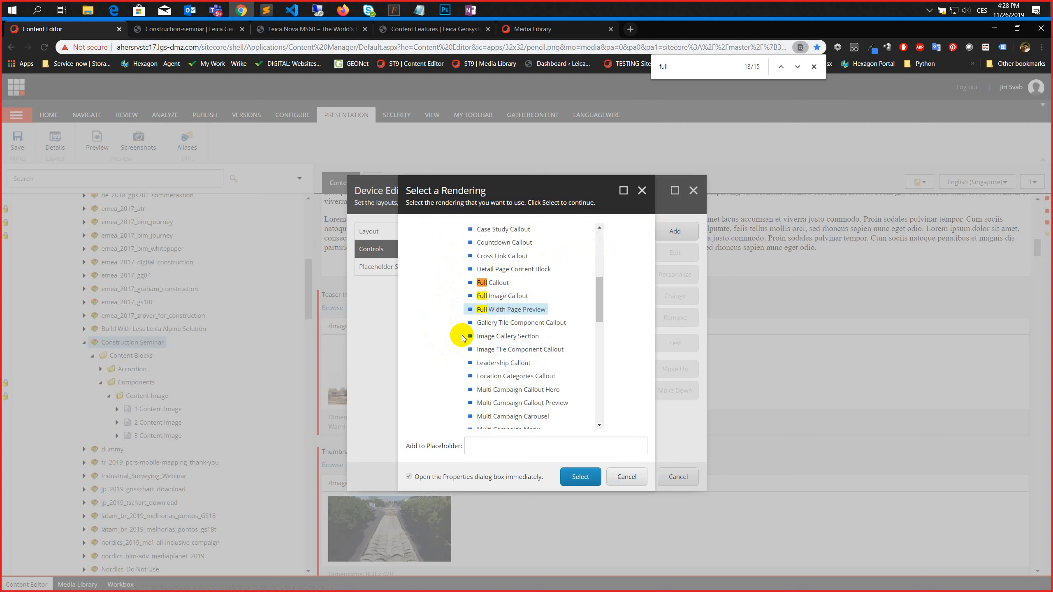
scroll(463, 338, "down", 3)
left_click(463, 328)
left_click(499, 353)
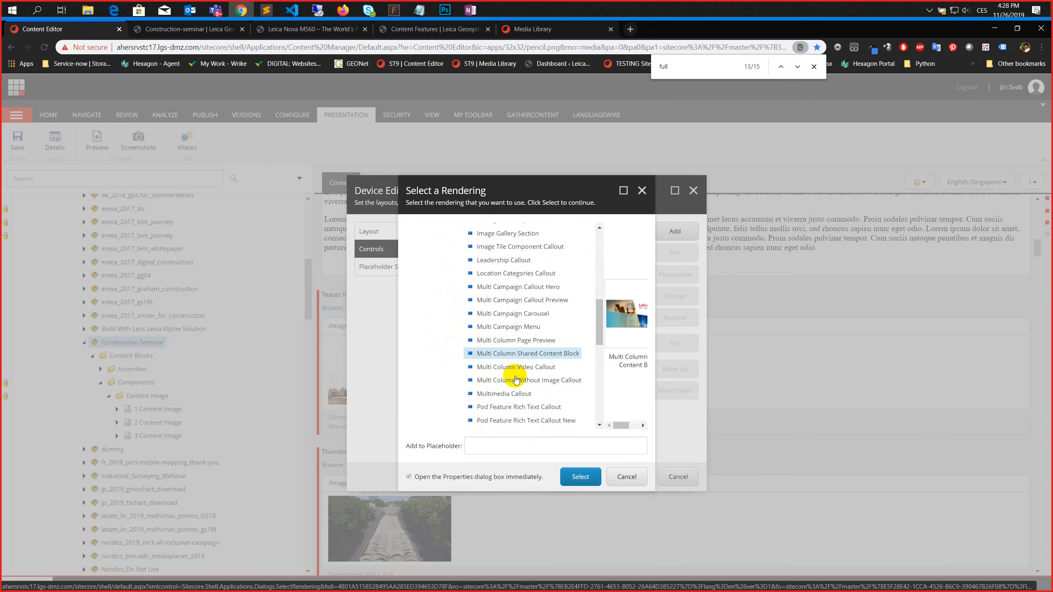
left_click(522, 442)
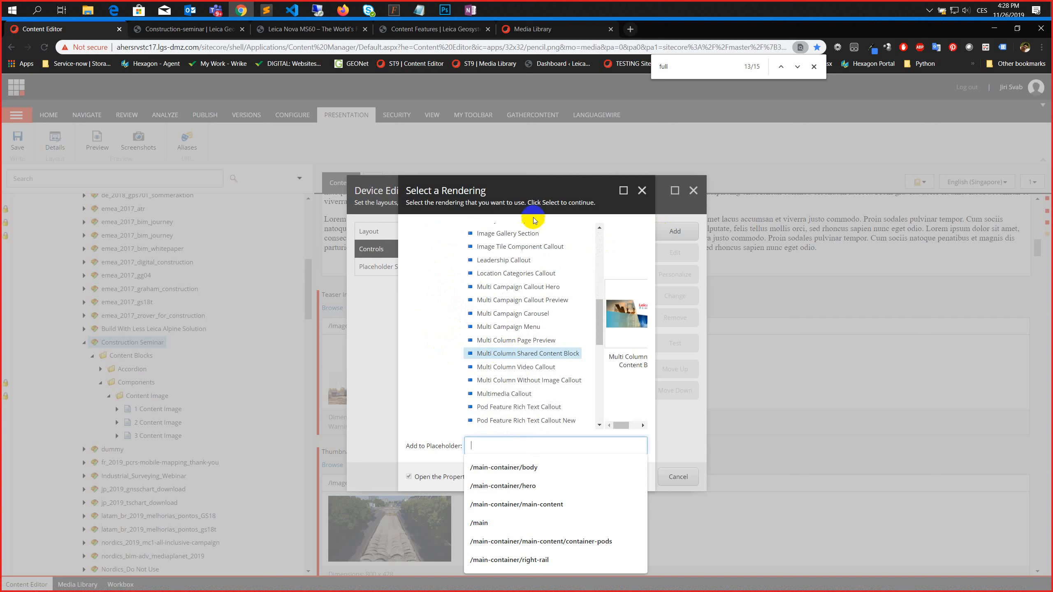
left_click(516, 560)
left_click(581, 477)
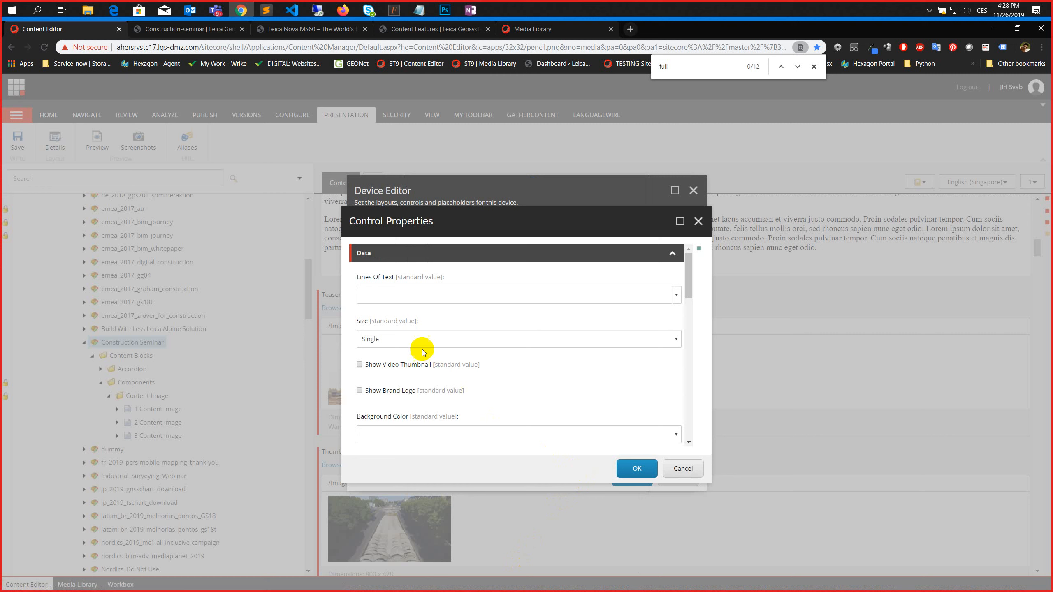
Set the Multi Column Shared Content Block rendering's size to Right Rail
left_click(385, 339)
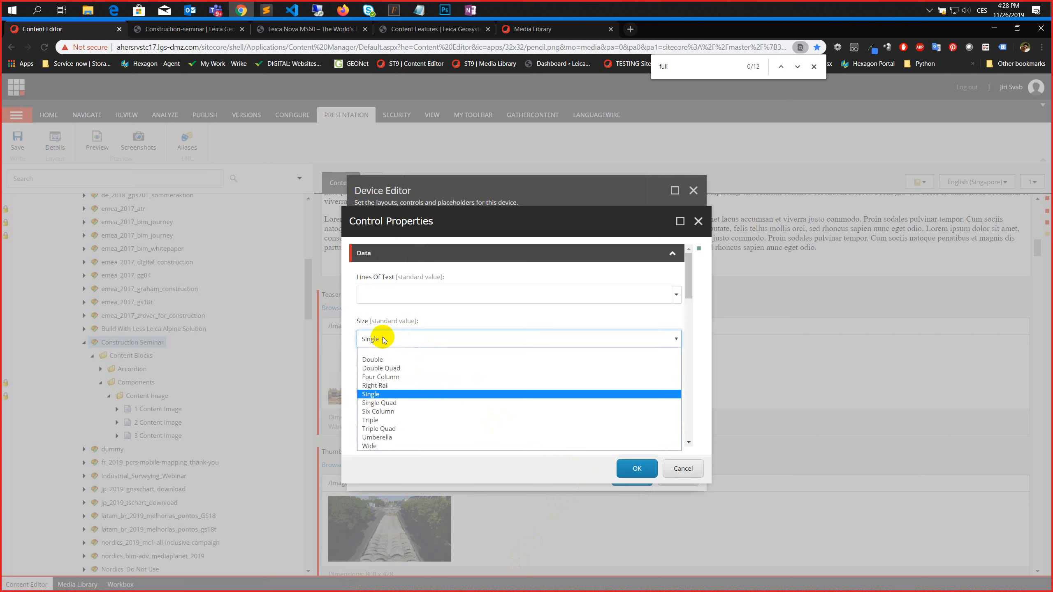
left_click(375, 386)
scroll(419, 389, "down", 3)
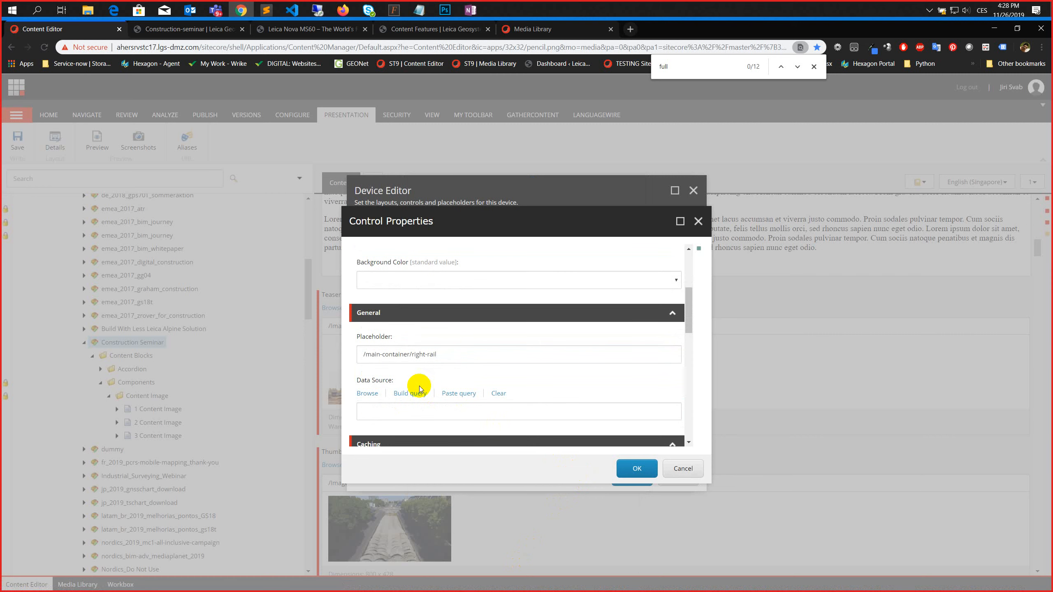
Choose the existing Sales And Support Network callout as the rendering's data source and apply the control and device changes
left_click(367, 393)
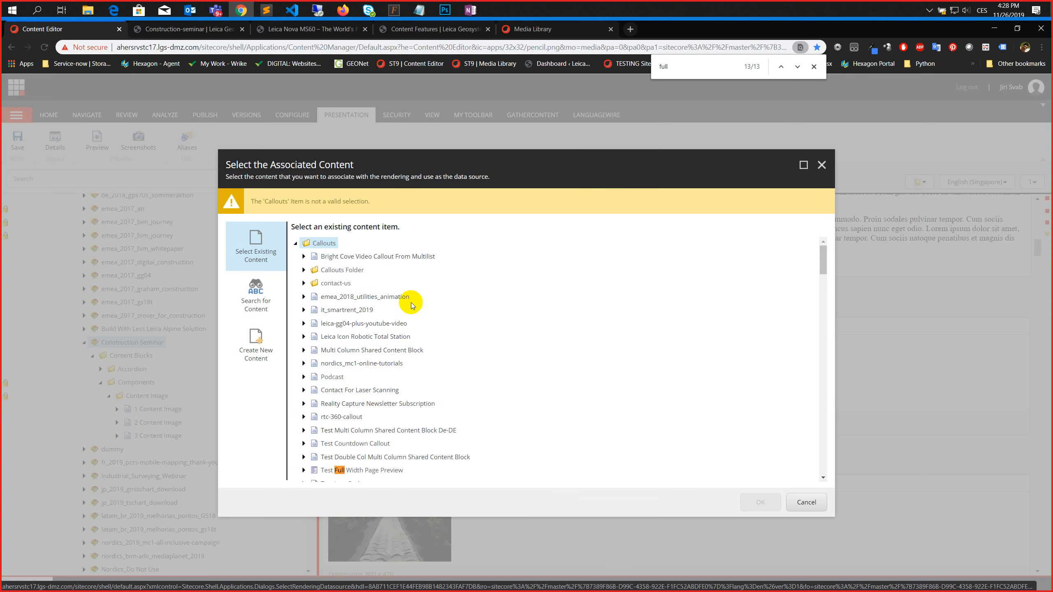
scroll(445, 287, "down", 3)
scroll(453, 291, "down", 6)
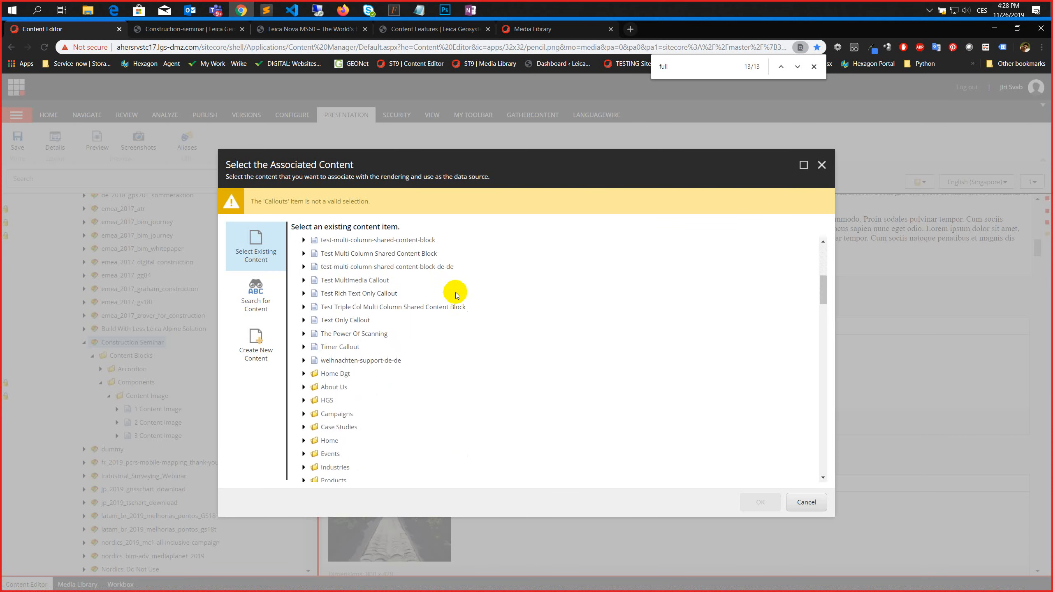
left_click(363, 395)
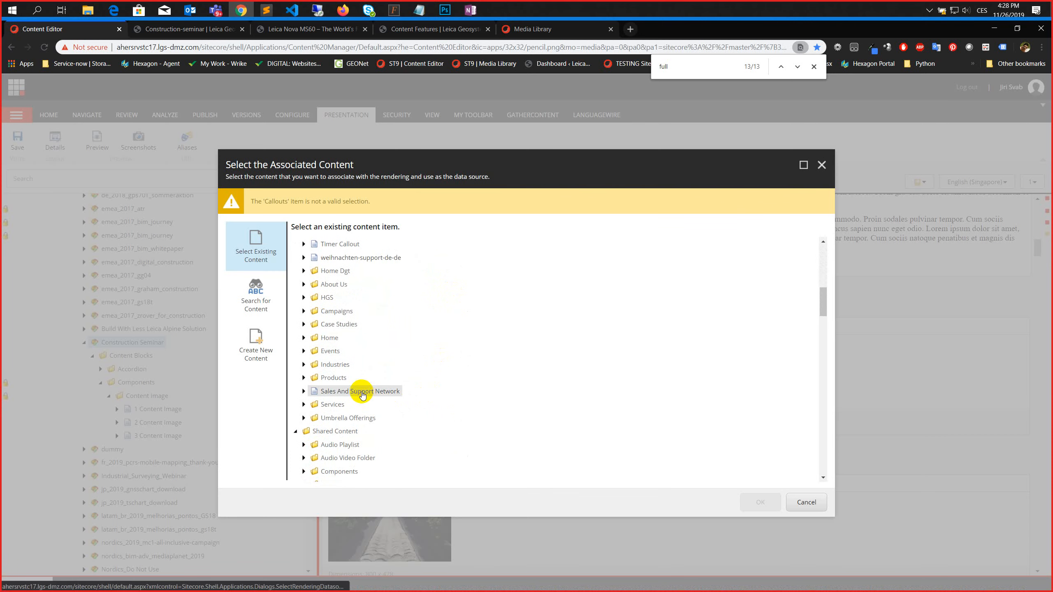
left_click(747, 504)
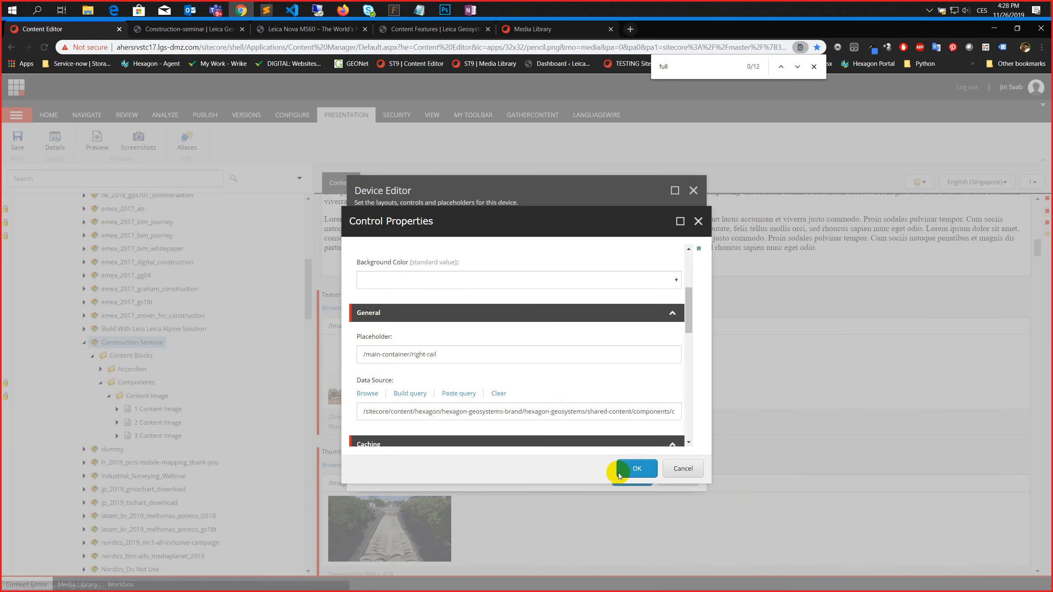
left_click(631, 472)
left_click(631, 475)
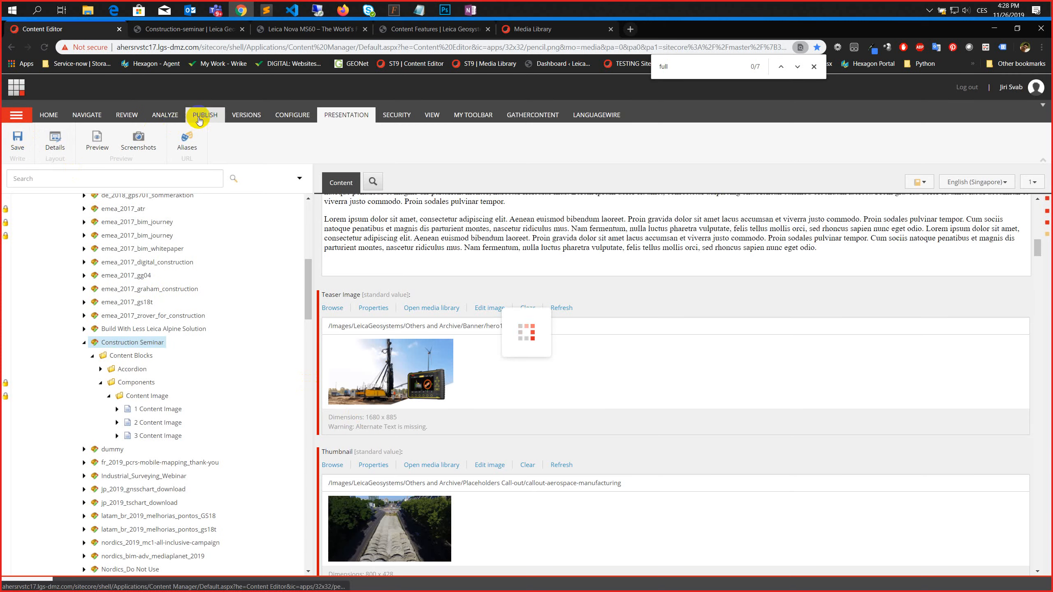
Smart publish the Construction Seminar item in English (Singapore) to the Beta target
left_click(205, 115)
left_click(224, 146)
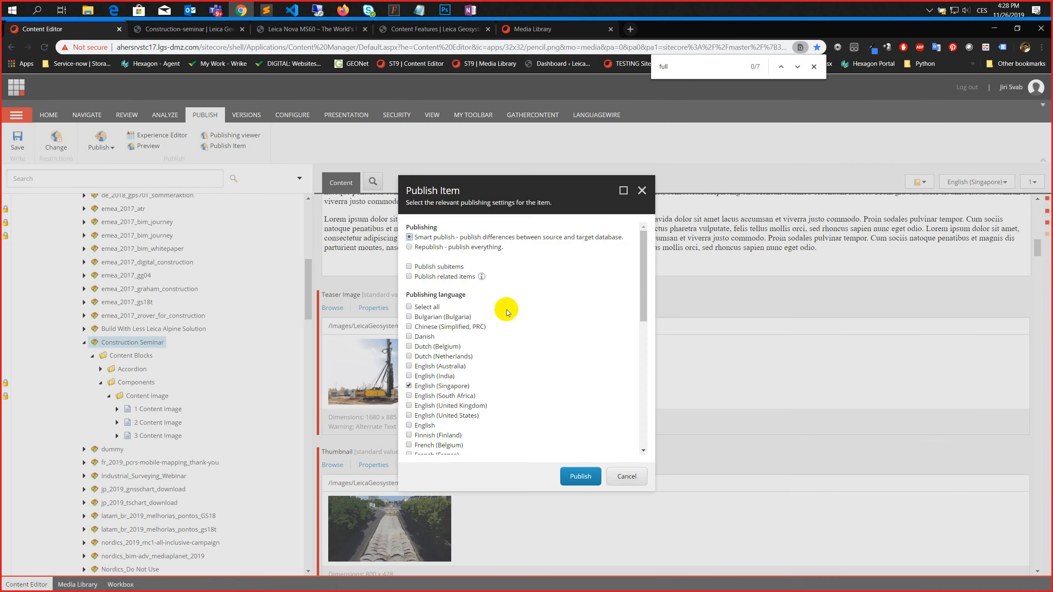
scroll(550, 352, "down", 10)
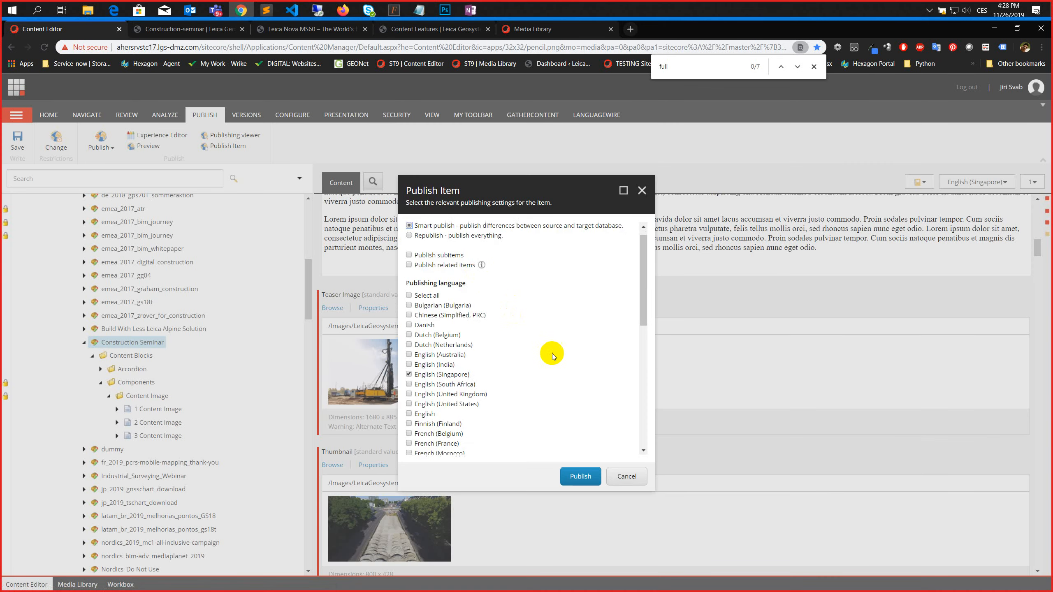
left_click(580, 477)
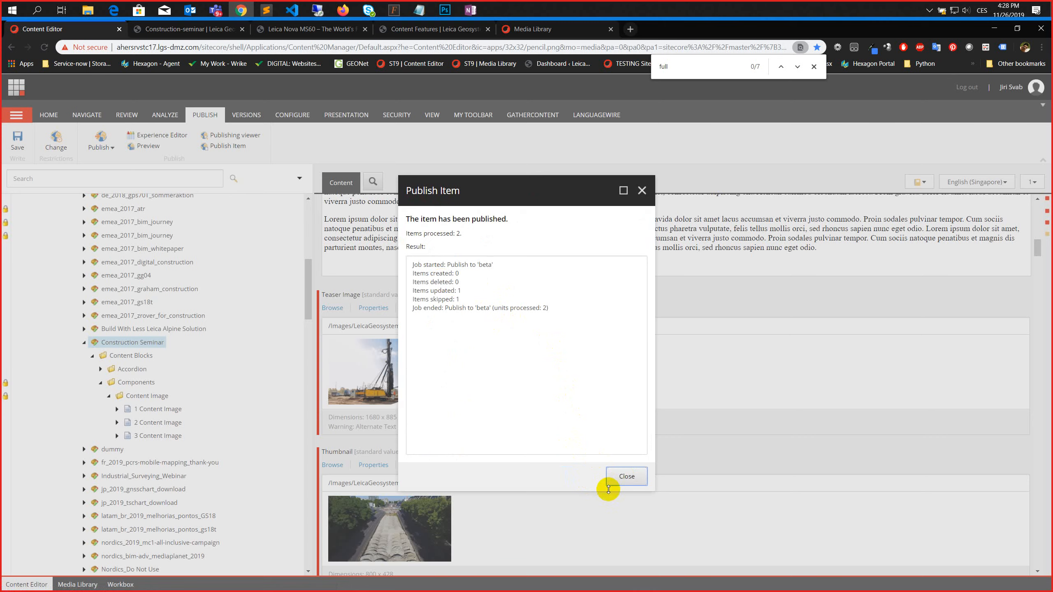
left_click(614, 481)
Reload the Construction Seminar page on the beta site and compare its right rail with the Content Features and Leica Nova MS60 pages
left_click(189, 29)
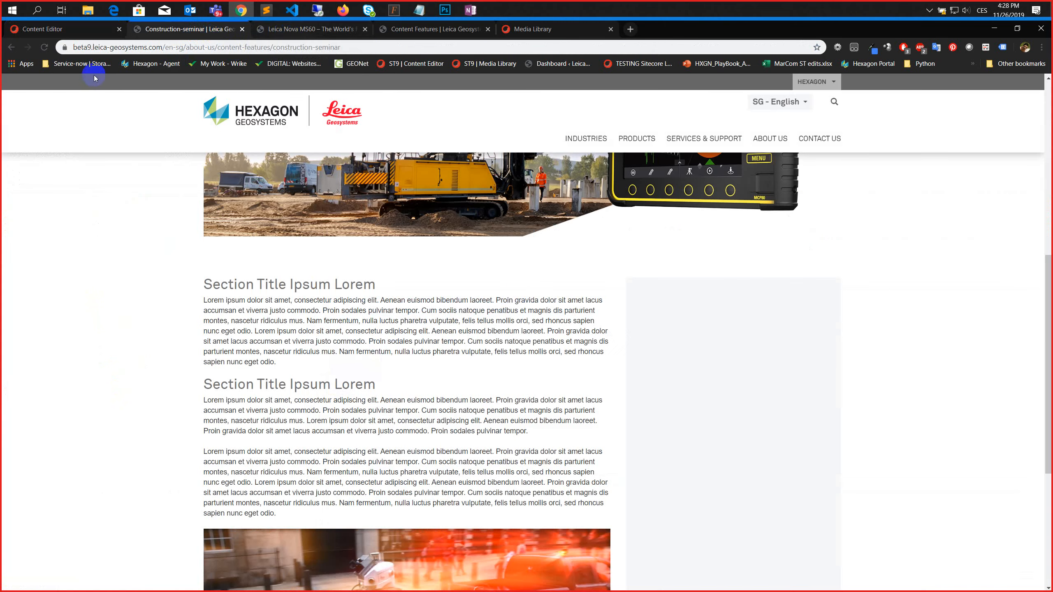
key("F5")
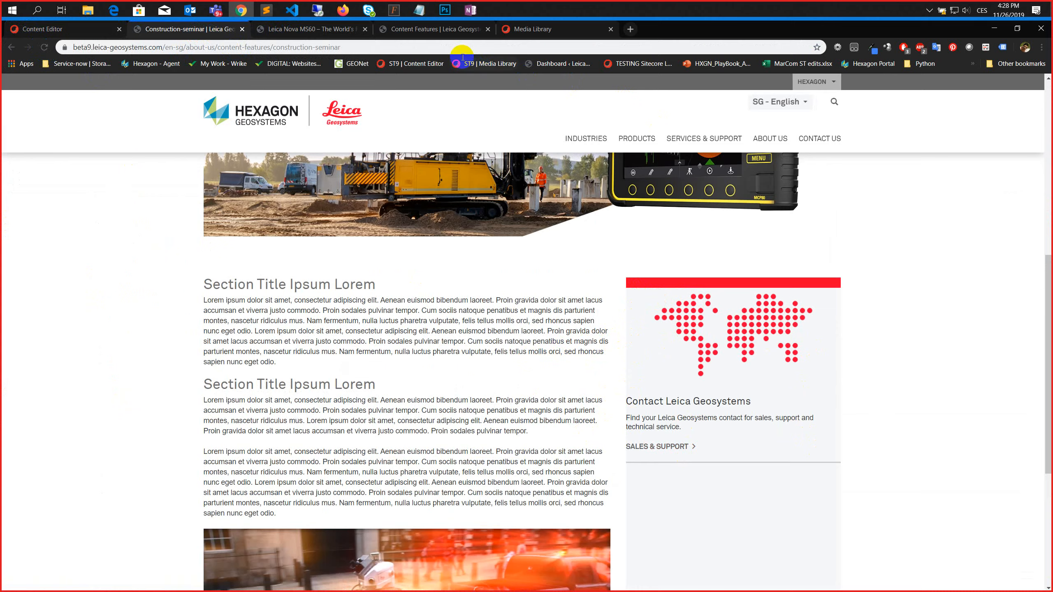
left_click(459, 32)
scroll(721, 435, "down", 2)
scroll(762, 435, "up", 5)
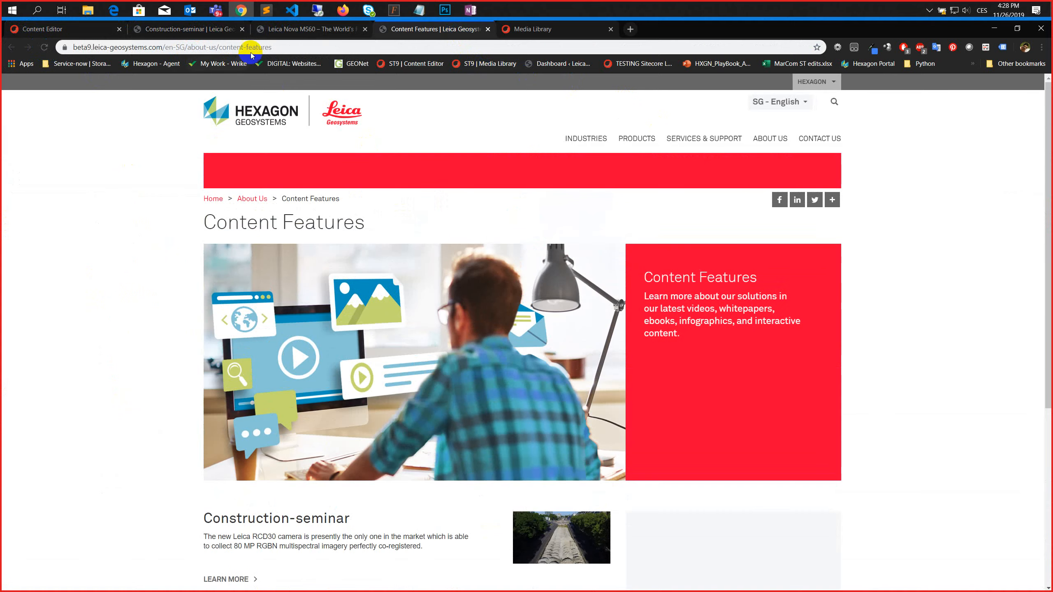
left_click(270, 30)
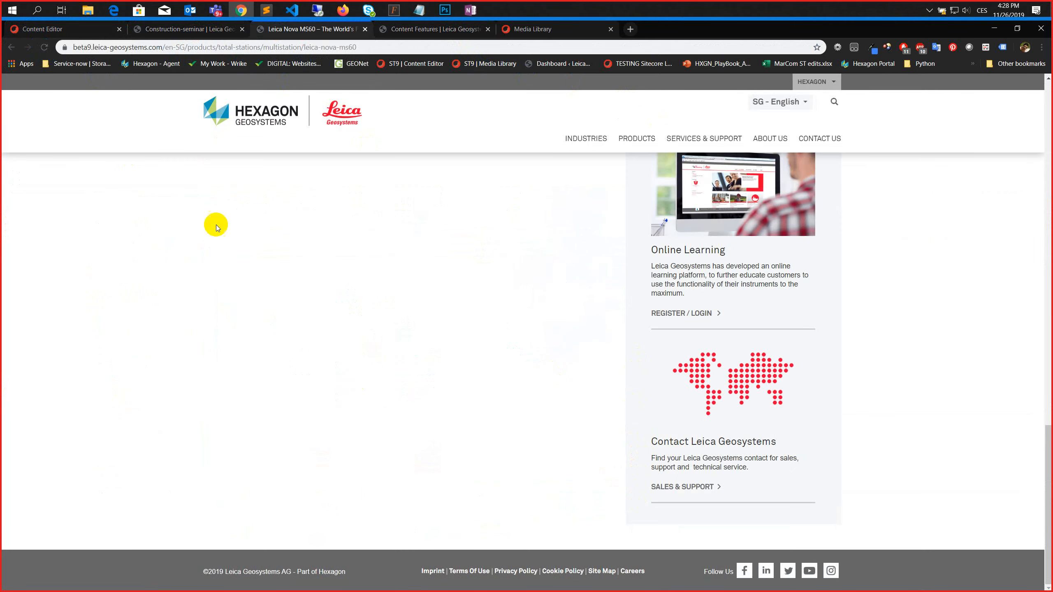
left_click(81, 33)
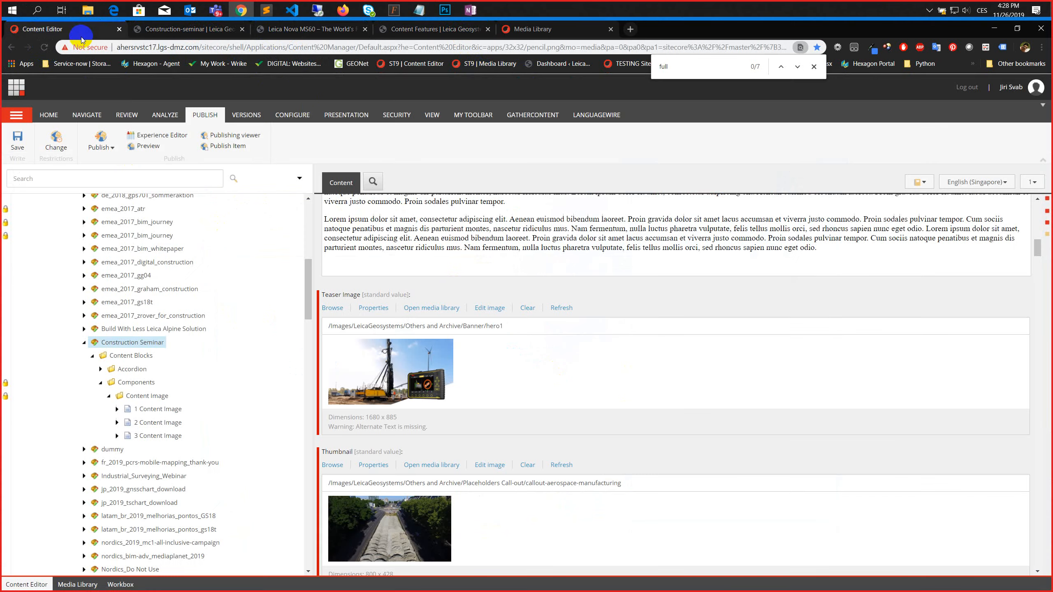
left_click(281, 29)
left_click(195, 29)
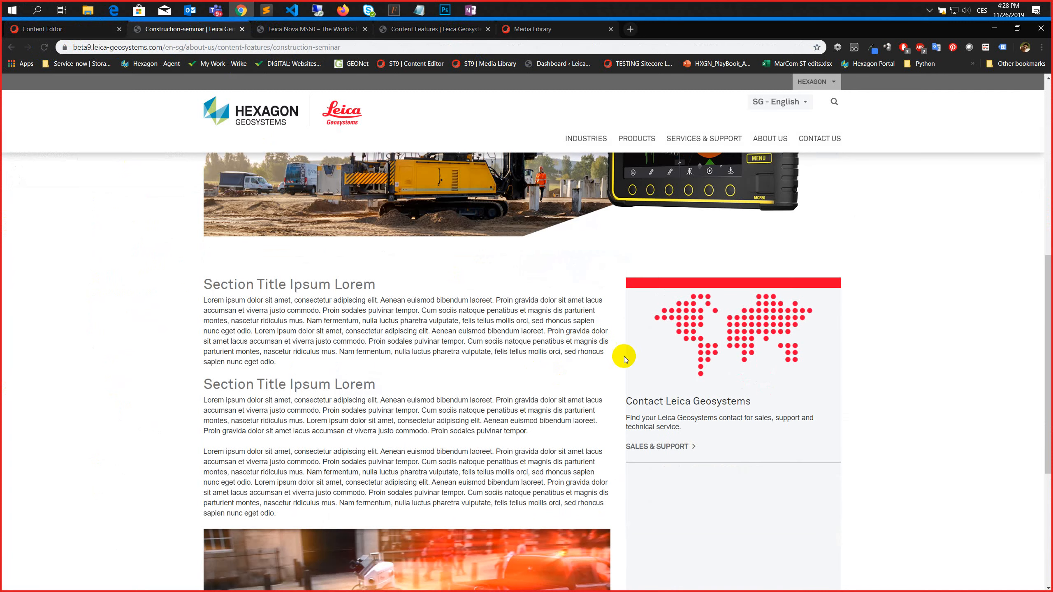
Back in the Content Editor, reopen the default device's controls list from the Construction Seminar item's final layout
left_click(94, 36)
left_click(346, 115)
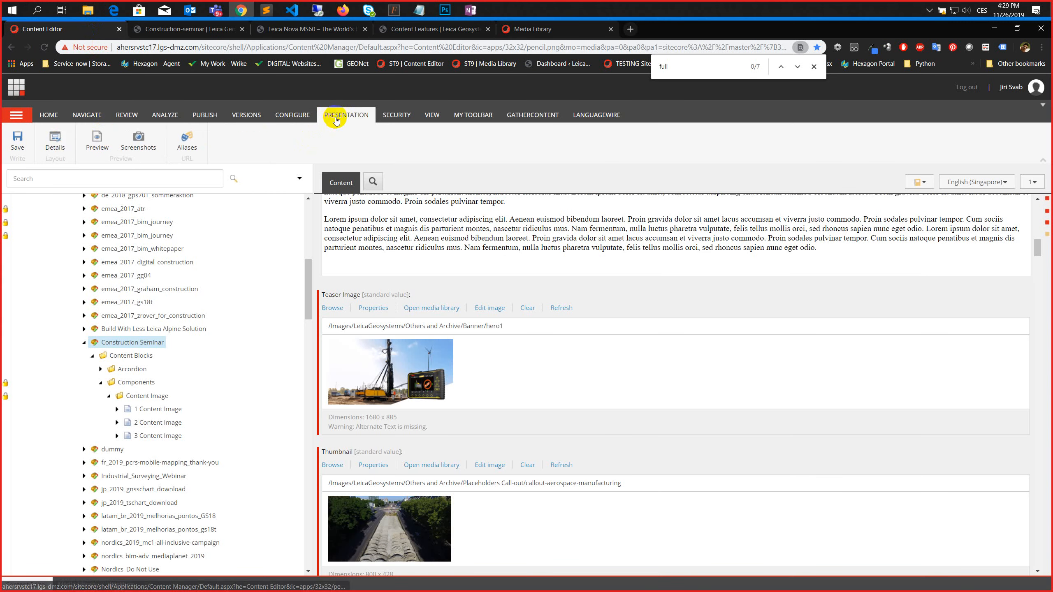
left_click(54, 139)
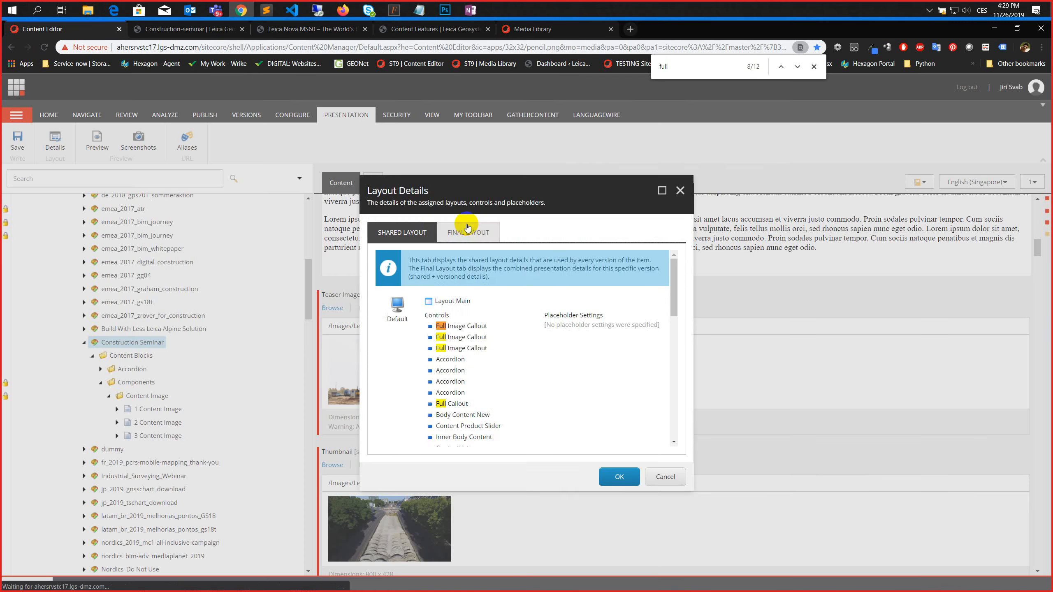
left_click(468, 231)
scroll(423, 301, "down", 10)
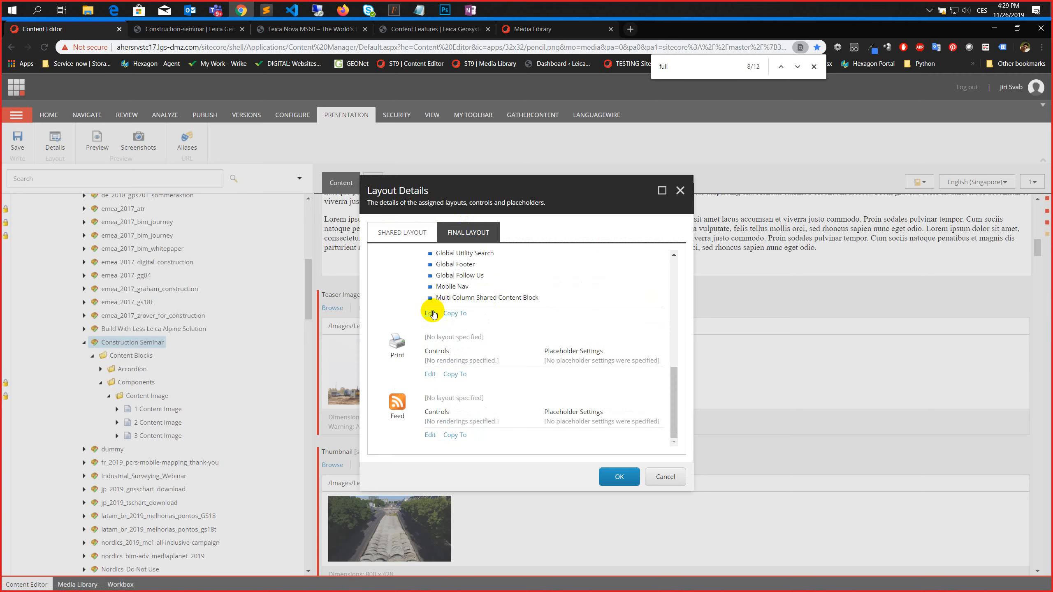
left_click(423, 310)
left_click(365, 249)
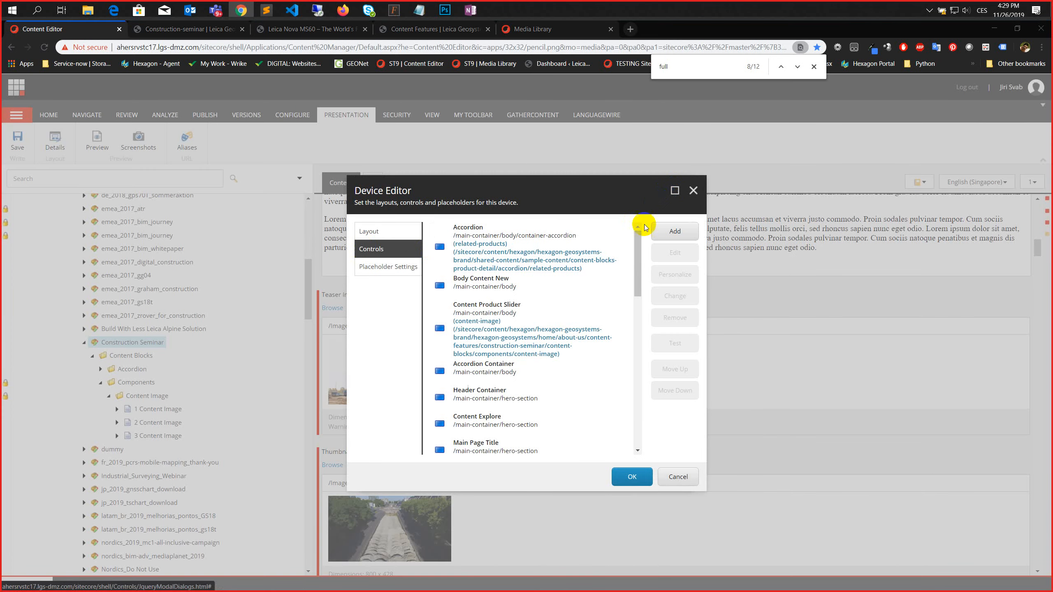
Switch to File Explorer, show the Desktop folder, and move the window lower on the screen
key("super+e")
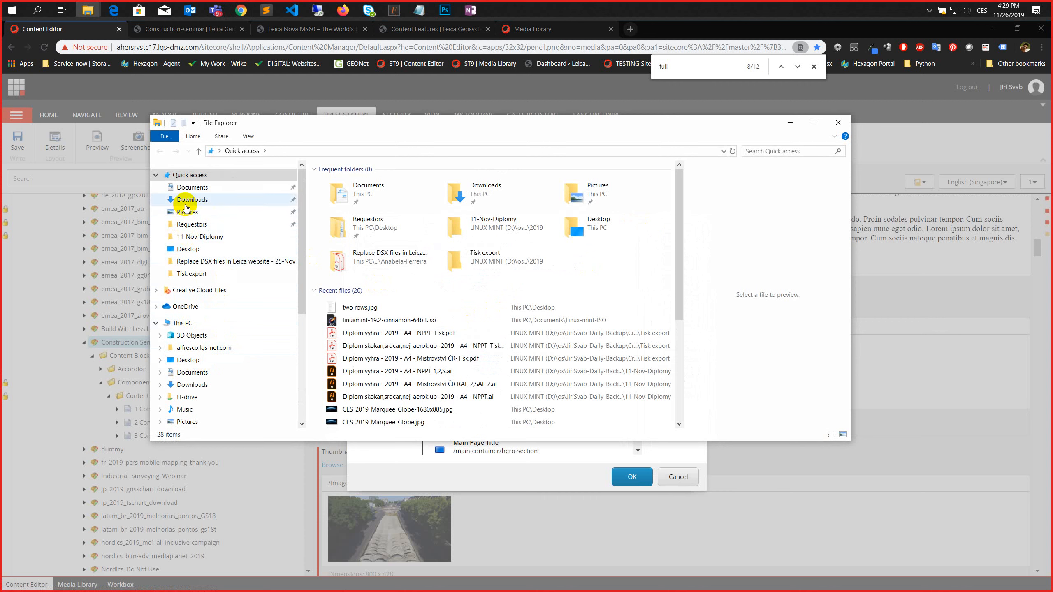
left_click(191, 360)
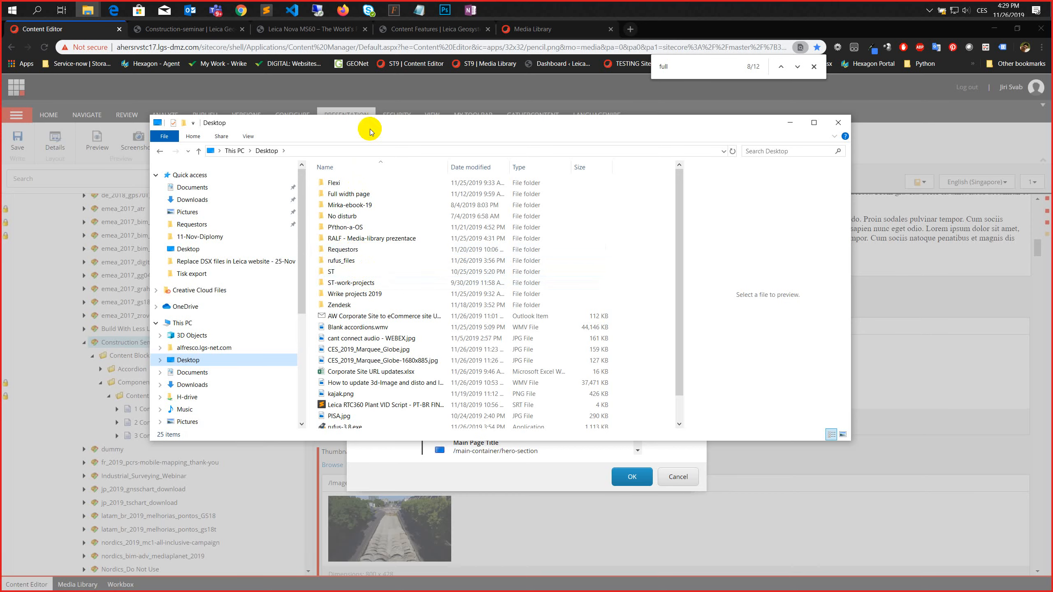
left_click_drag(372, 123, 439, 242)
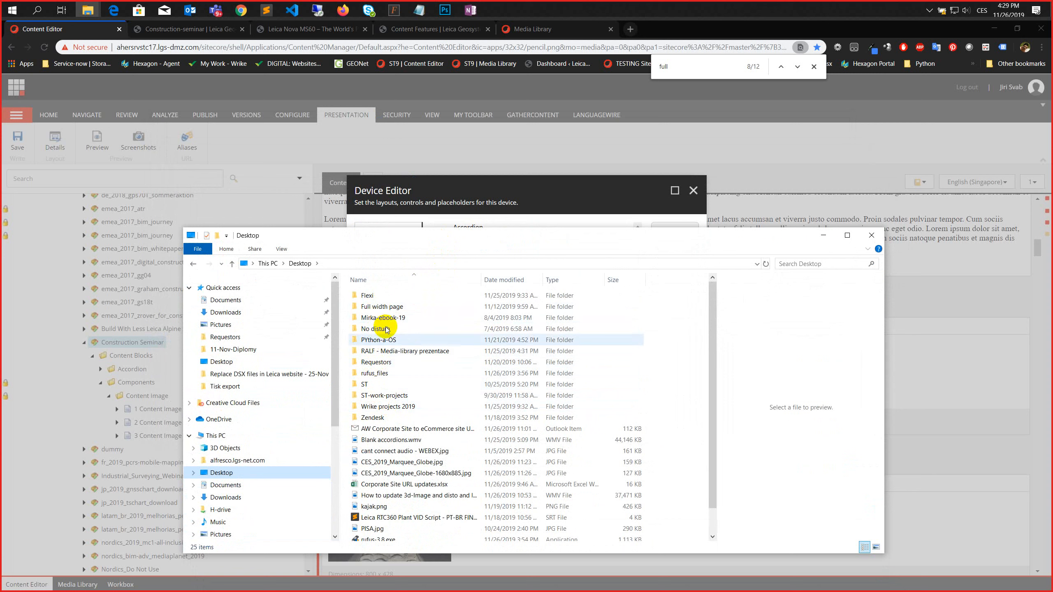
left_click(387, 397)
double_click(388, 396)
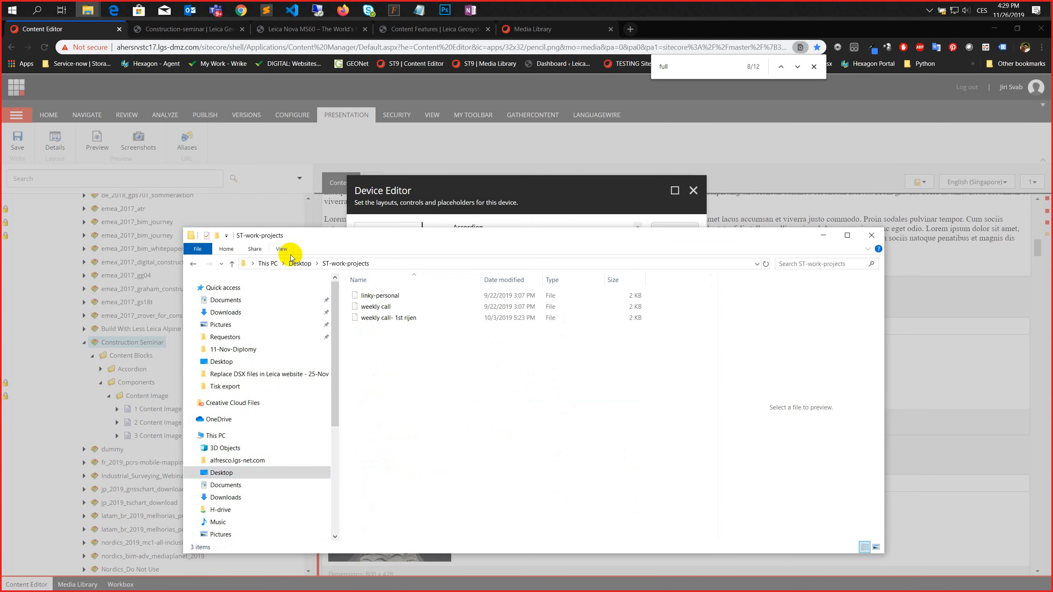
left_click(300, 263)
Open placeholders.jpg from the ST/APAC folder, maximize it, and examine the main-container/body/container-accordion area
double_click(370, 385)
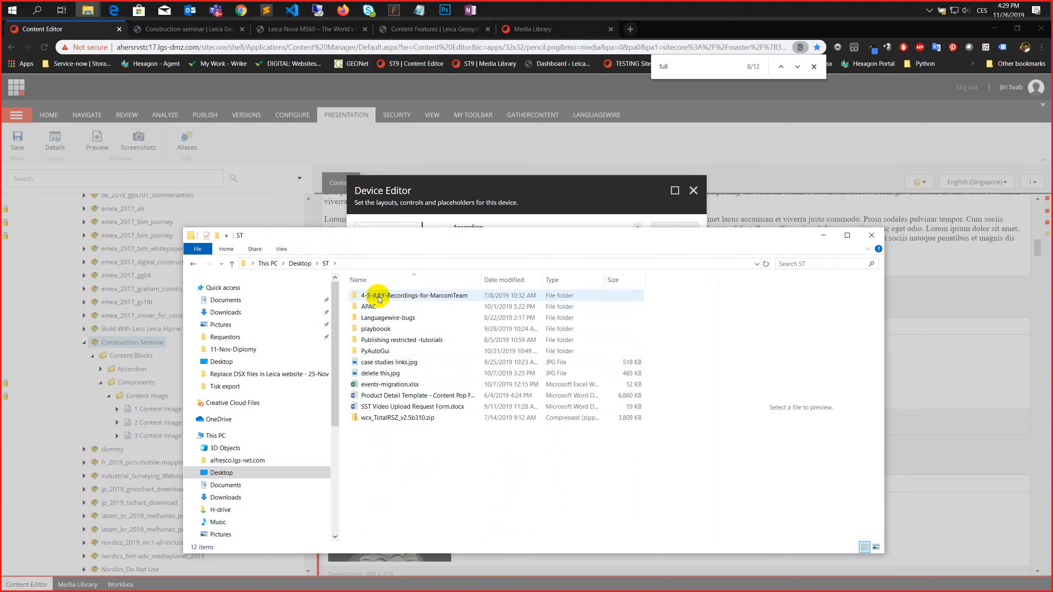
double_click(375, 306)
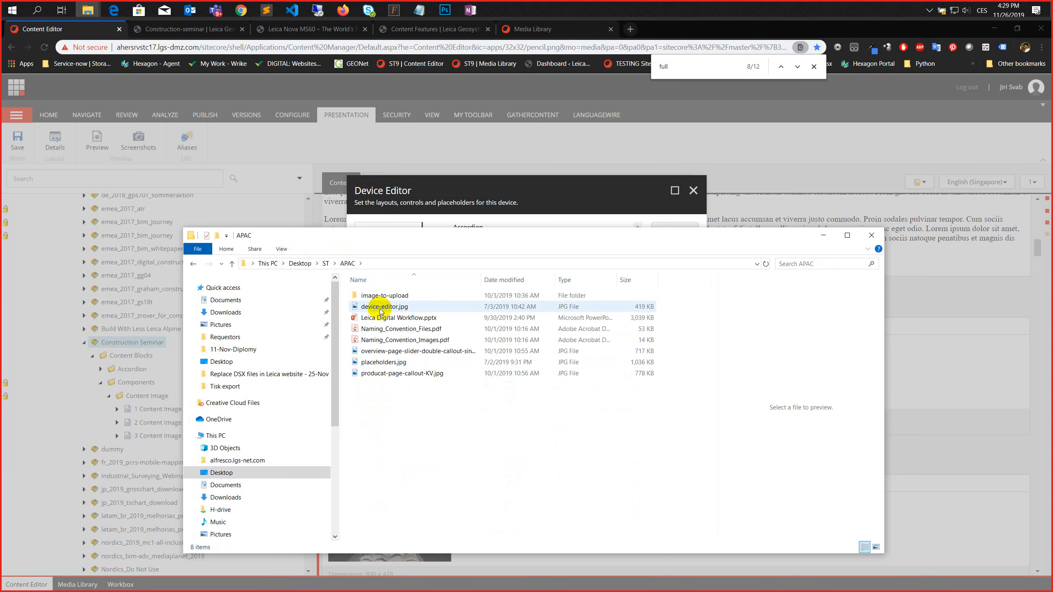
double_click(384, 363)
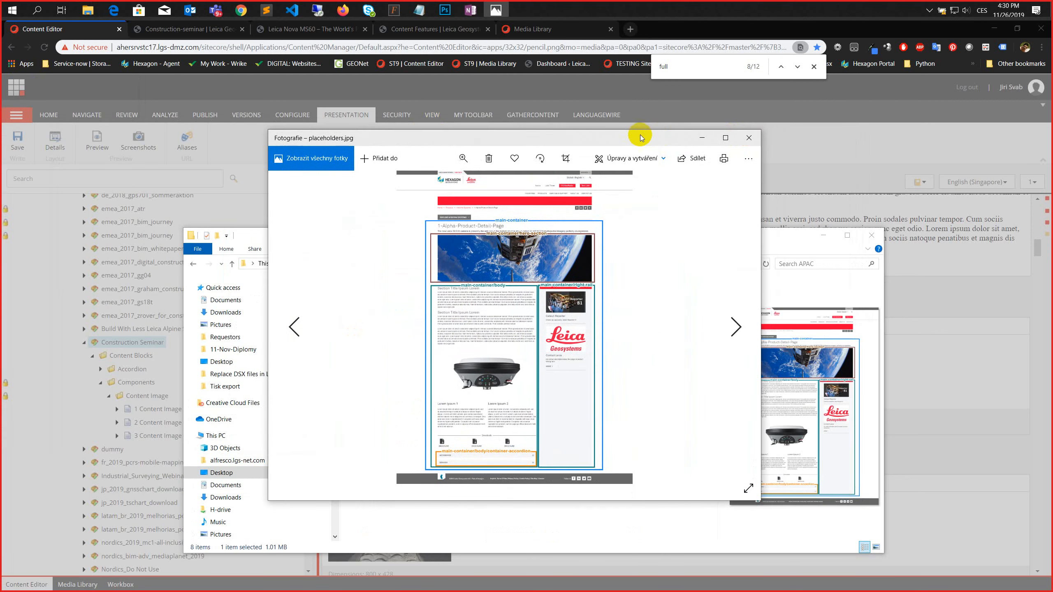
left_click(725, 138)
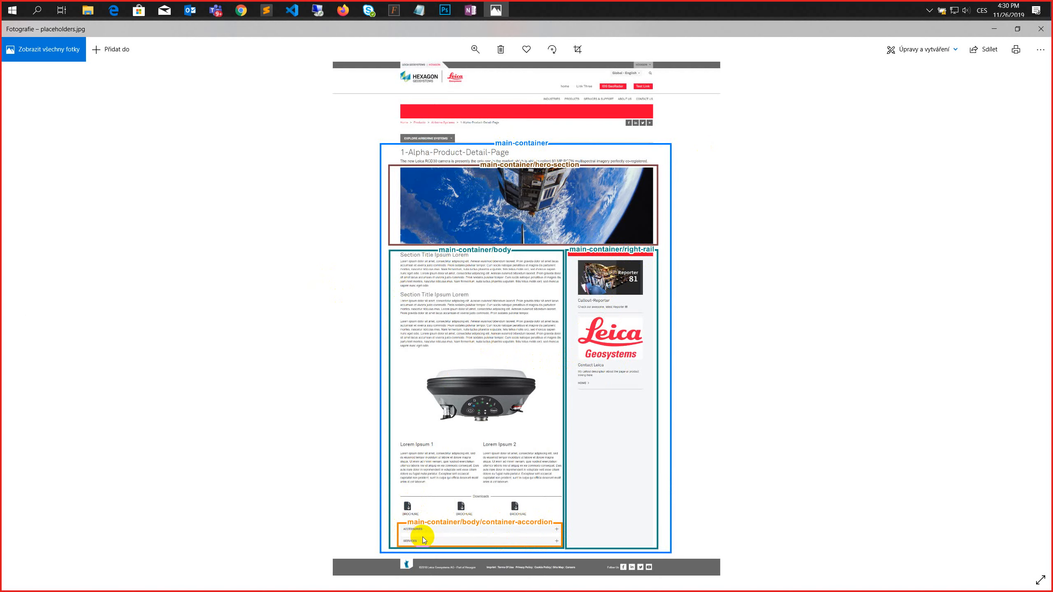
scroll(493, 555, "up", 5)
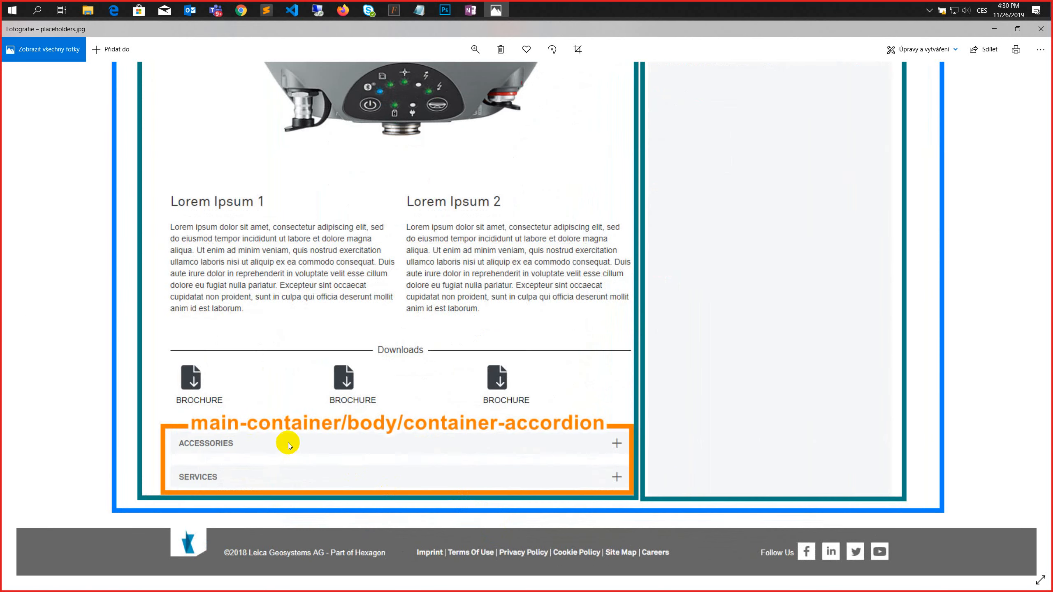
In the Content Editor, open the Content Product Slider's properties and compare its placeholder path with the body area in placeholders.jpg
left_click(241, 8)
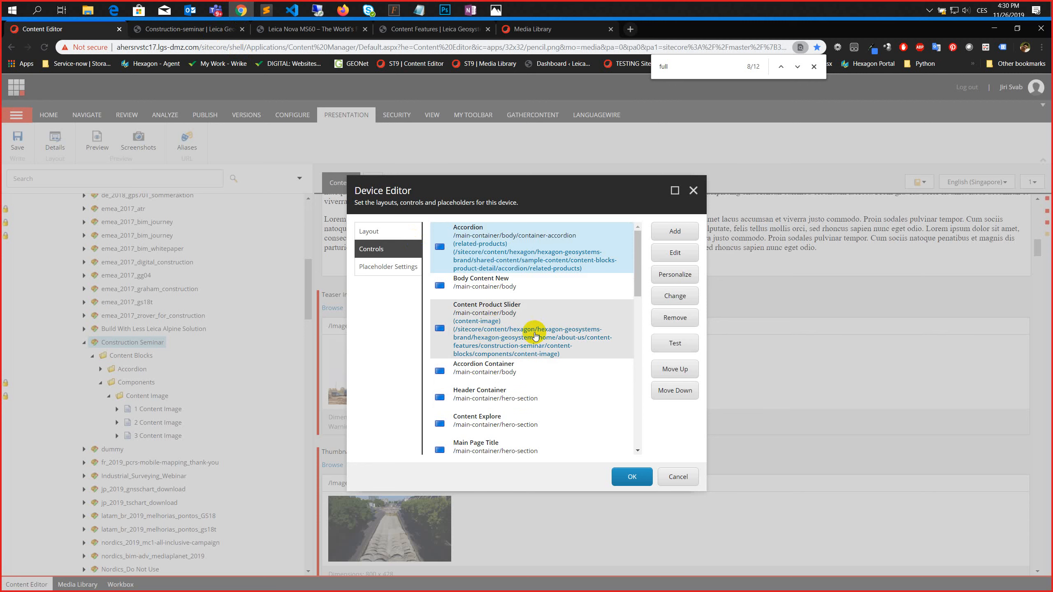
left_click(514, 331)
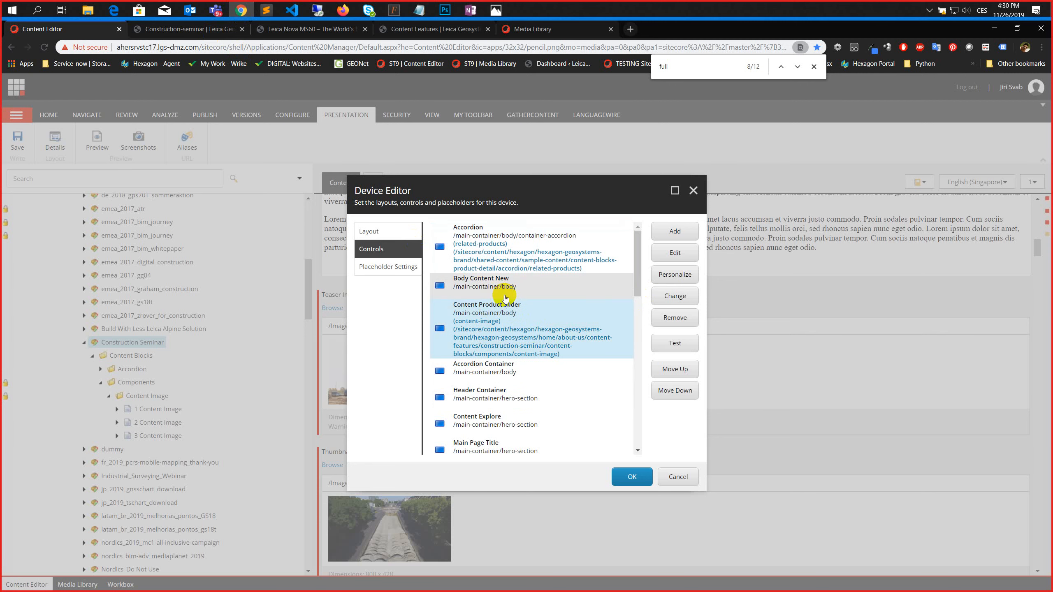
left_click(668, 258)
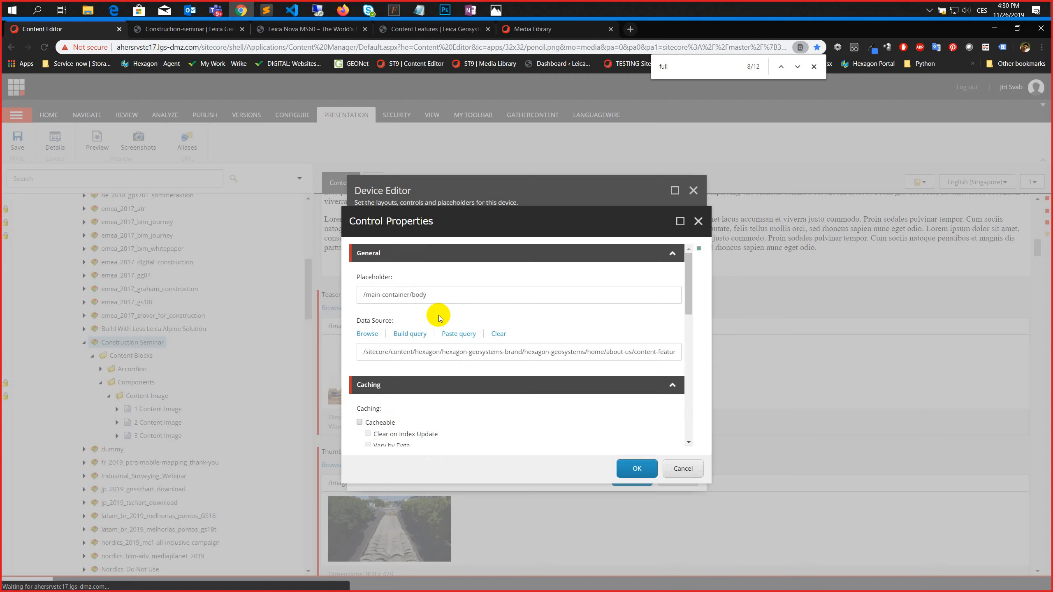
left_click_drag(427, 295, 360, 295)
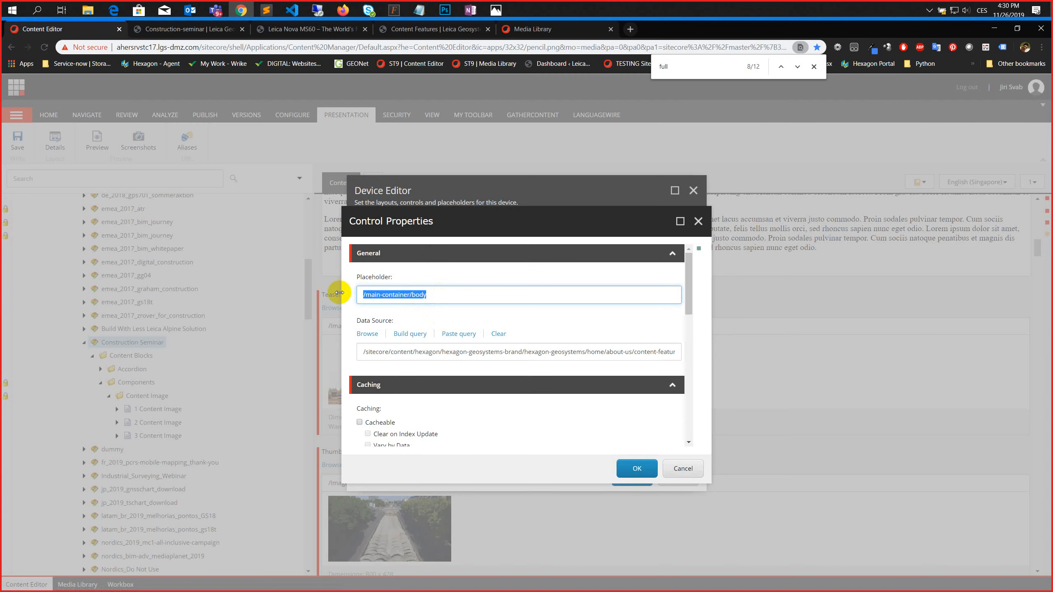
key("alt+Tab")
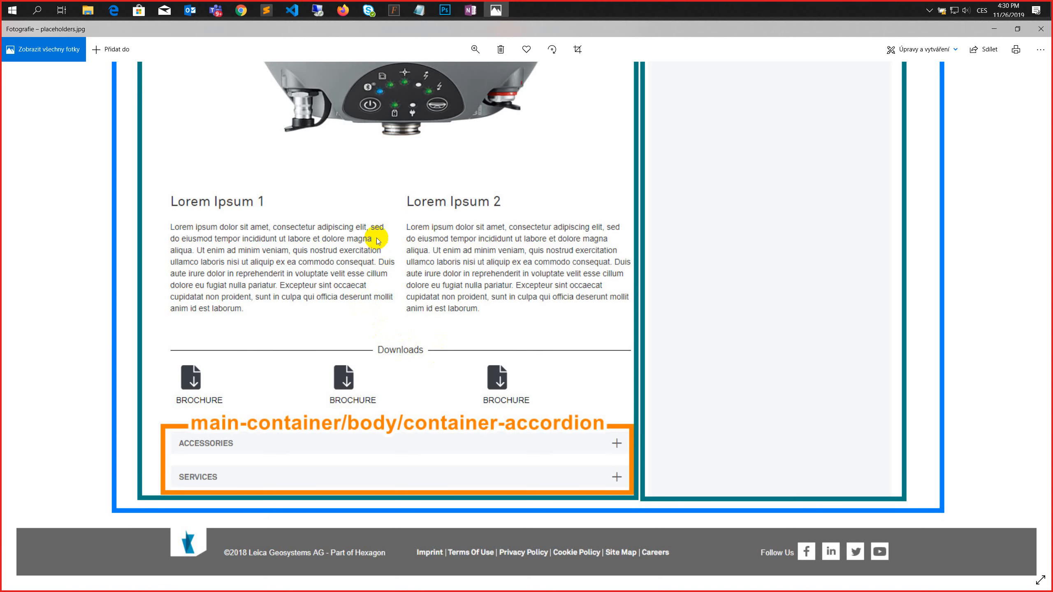
scroll(389, 212, "up", 10)
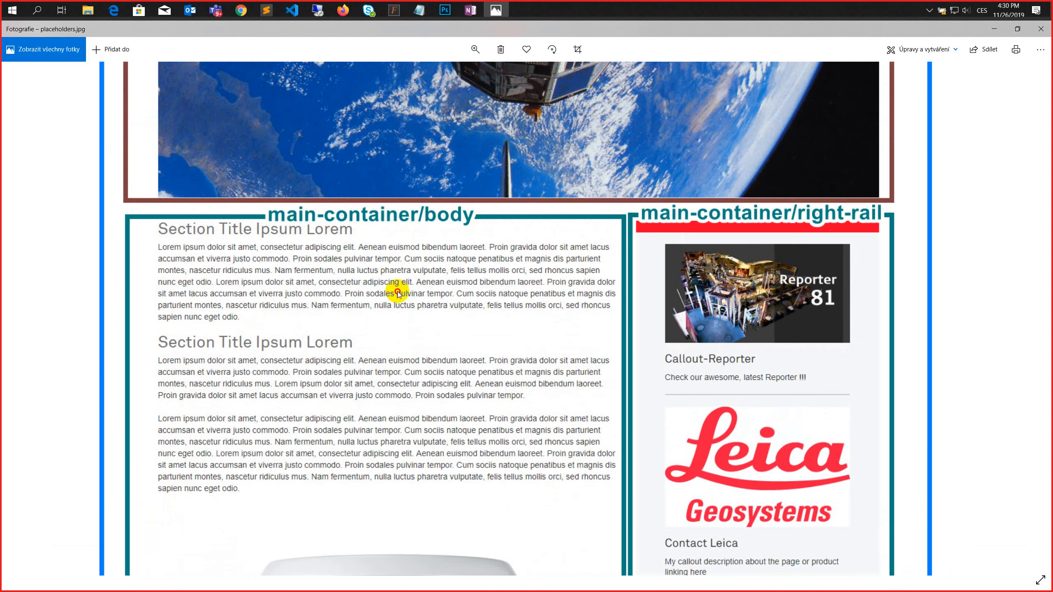
Examine the main-container/body and main-container/right-rail areas in placeholders.jpg, then return to the Content Editor and cancel the Content Product Slider's properties
scroll(304, 434, "down", 5)
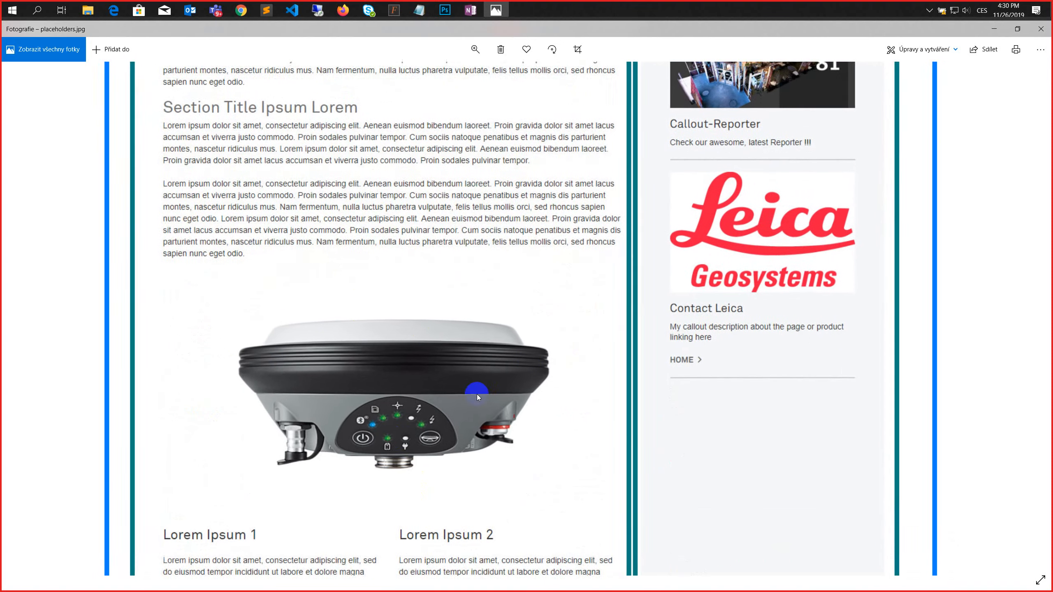
scroll(423, 203, "up", 4)
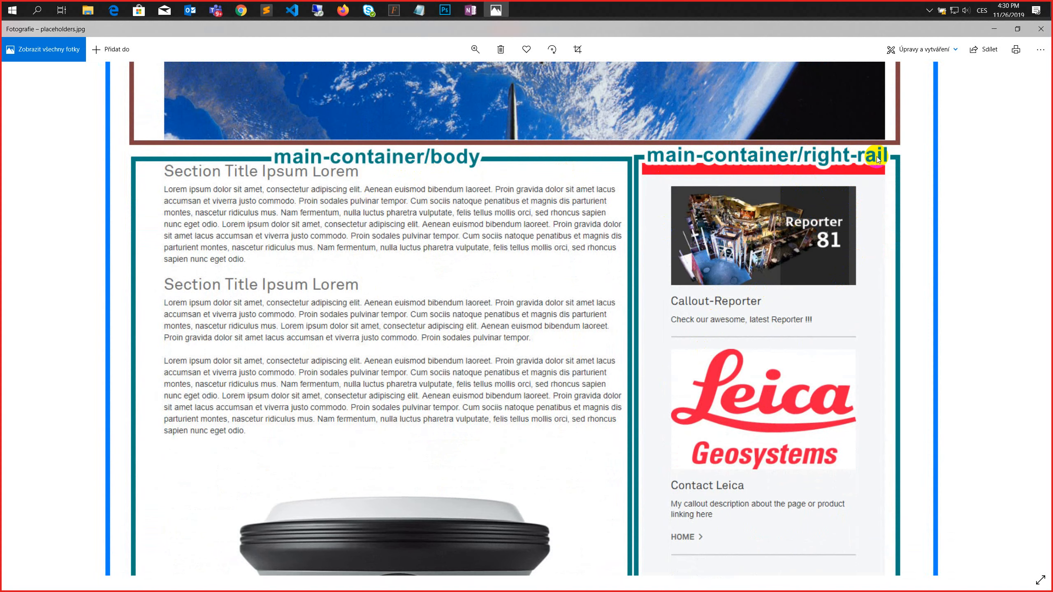
key("alt+Tab")
left_click(678, 468)
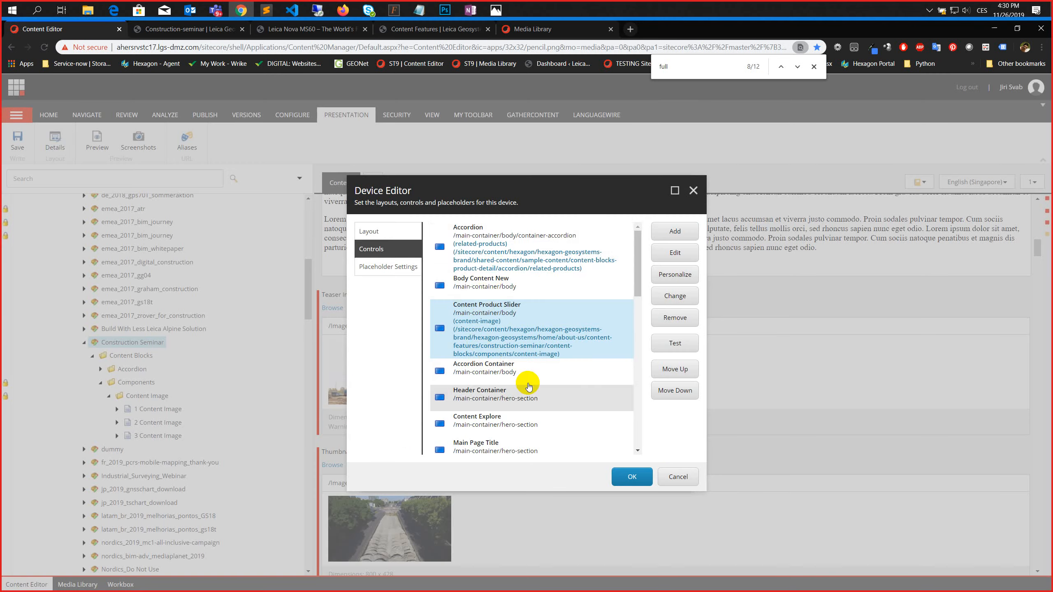
Open the Multi Column Shared Content Block's properties, check its placeholder path, and close them without changes
scroll(514, 349, "down", 10)
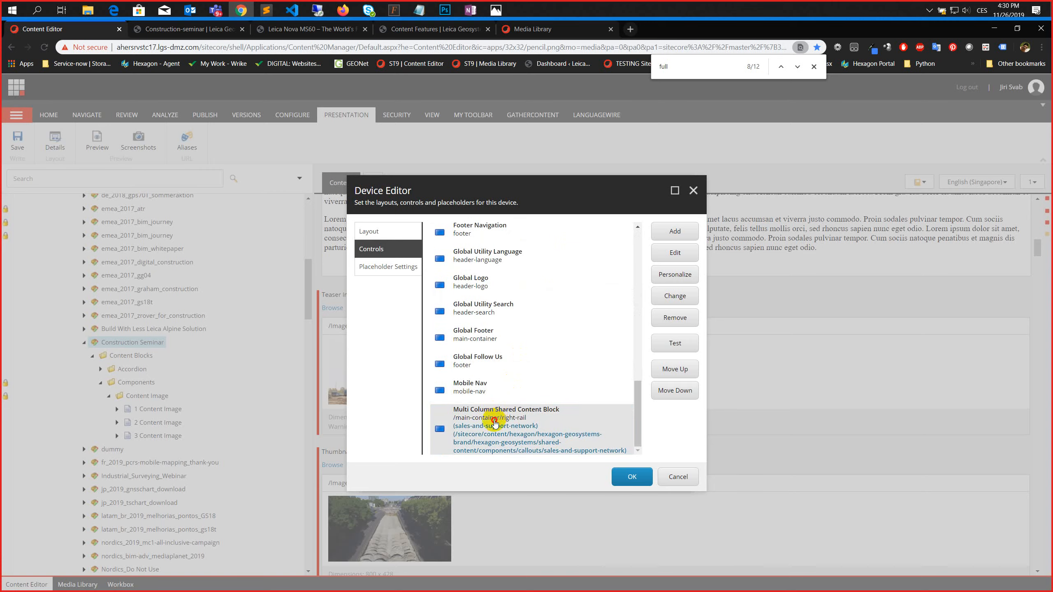
left_click(494, 422)
left_click(678, 250)
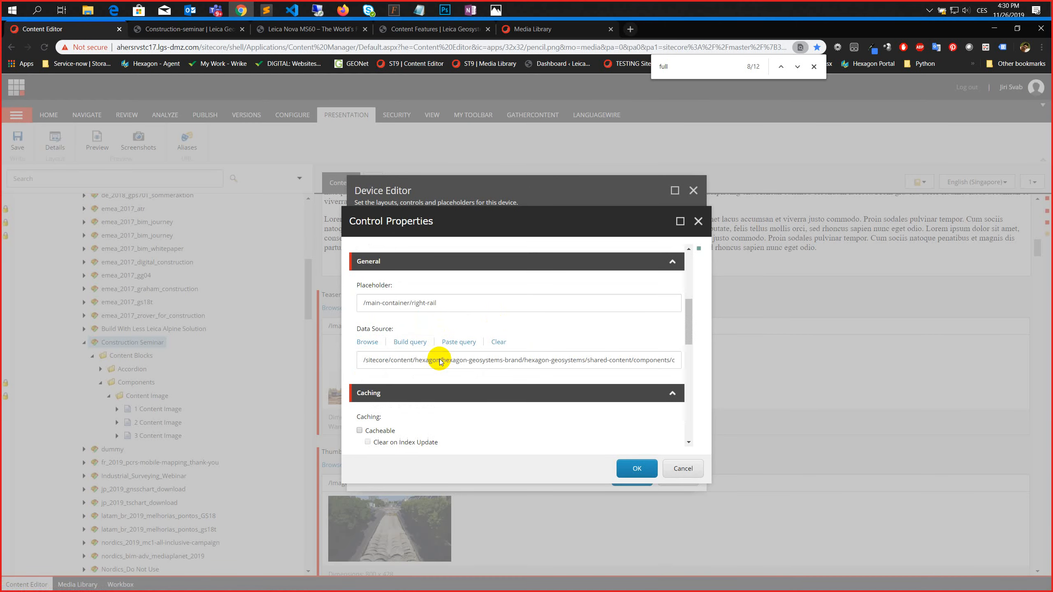
left_click_drag(442, 306, 348, 317)
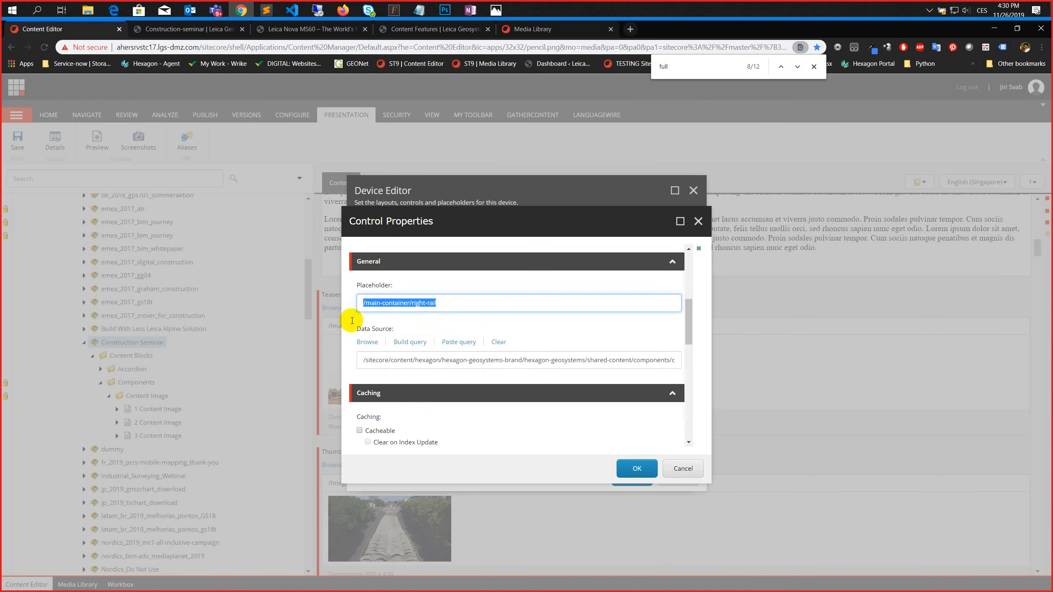
left_click(683, 470)
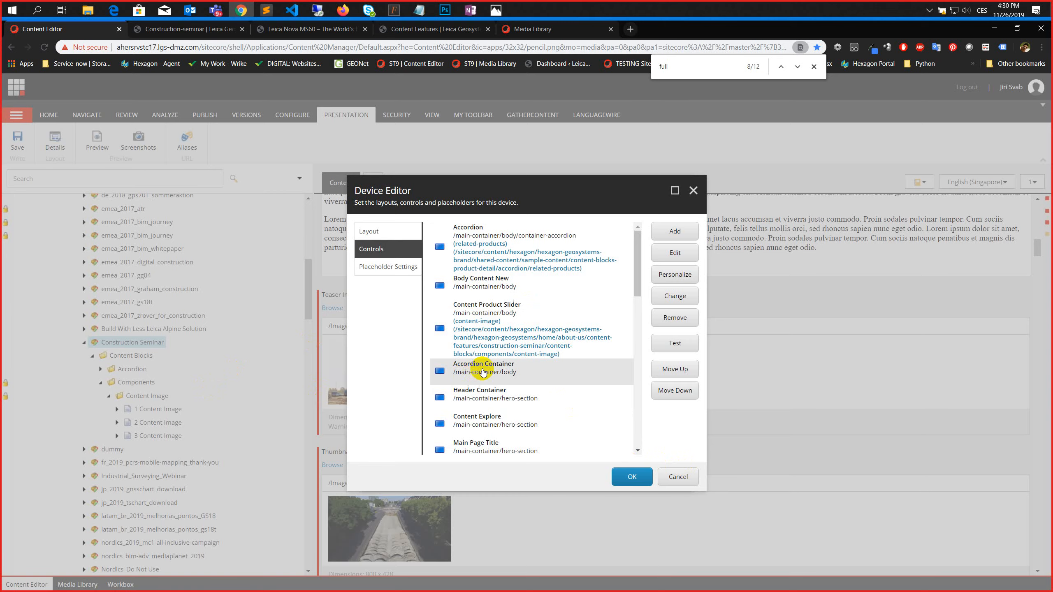
Compare the device's controls list with the body and right-rail callout on the published construction-seminar page
scroll(497, 369, "down", 5)
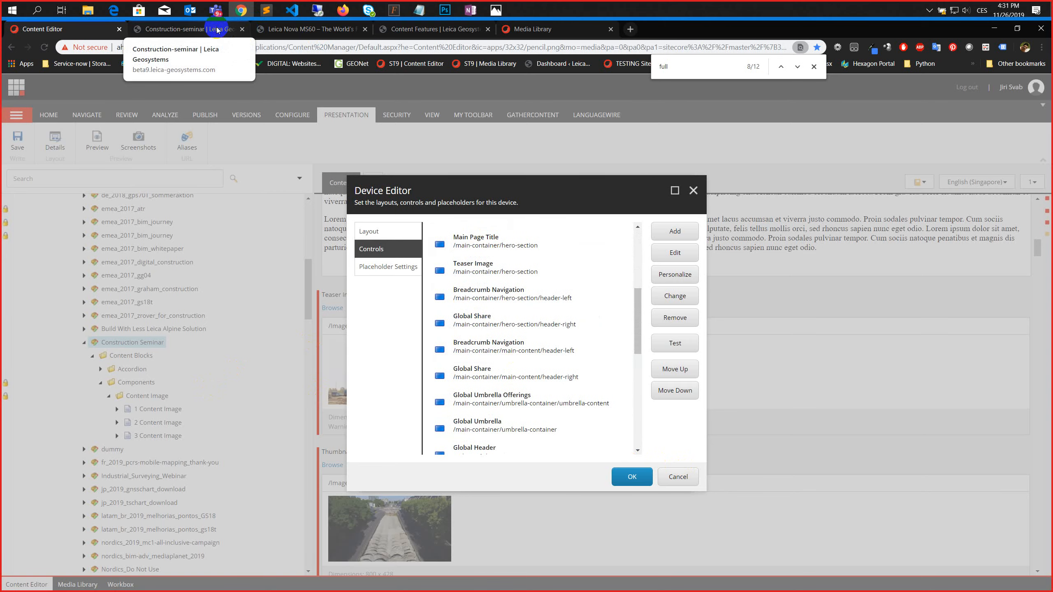
left_click(187, 28)
scroll(331, 315, "down", 5)
scroll(618, 352, "up", 6)
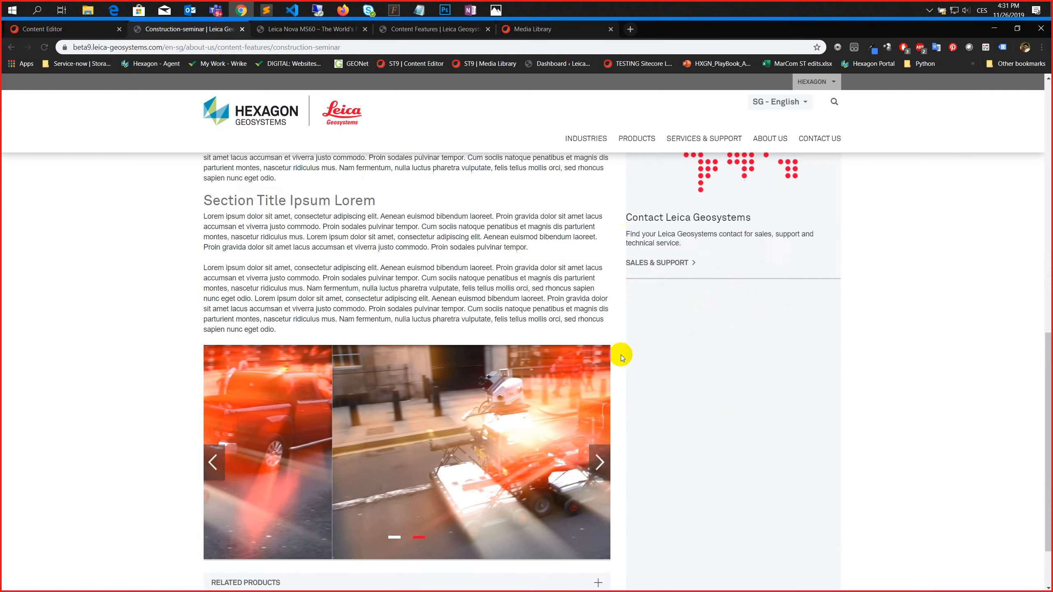
left_click(82, 33)
scroll(514, 336, "down", 3)
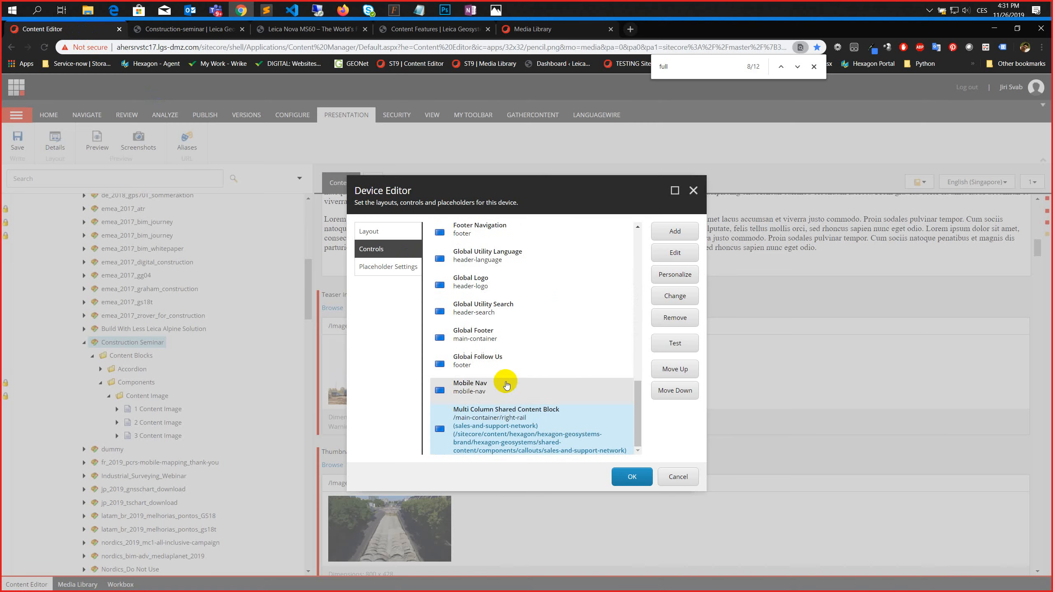
Select the Right Rail And Content Container control and compare it with the right-rail area in placeholders.jpg
scroll(524, 369, "up", 3)
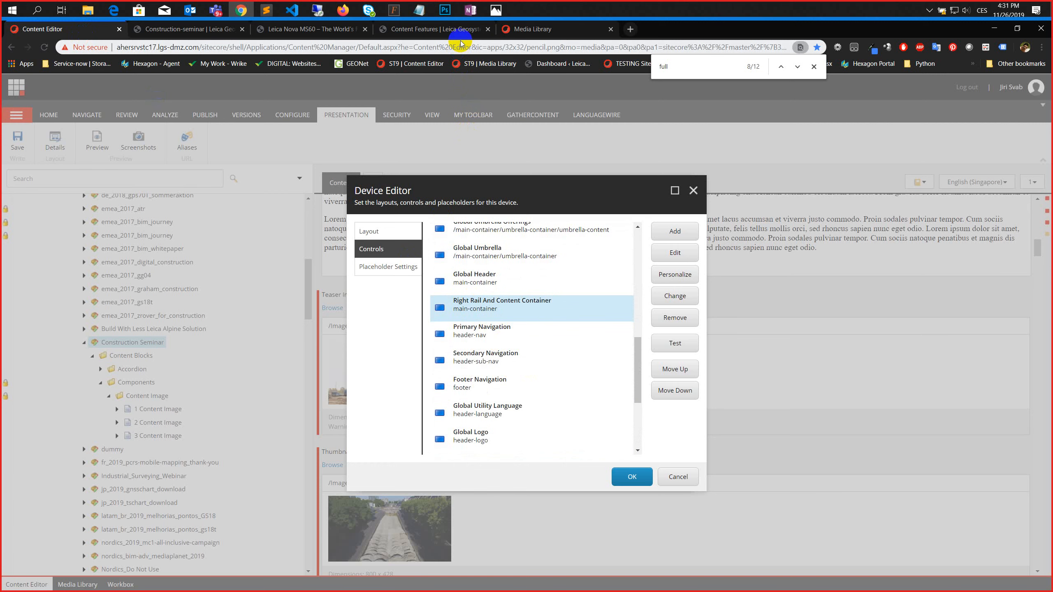
mouse_move(497, 13)
left_click(487, 79)
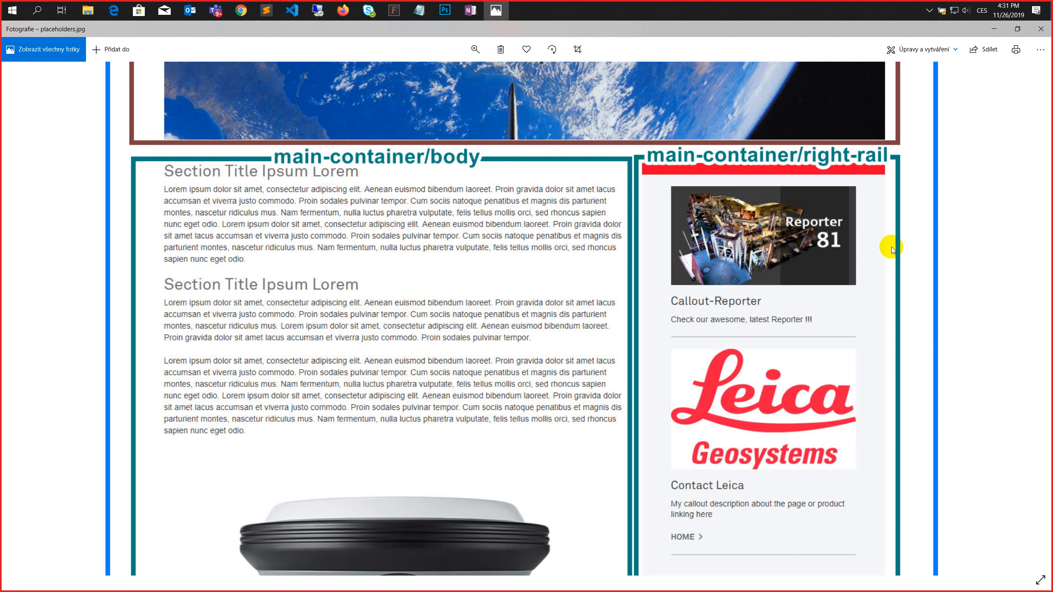
key("alt+Tab")
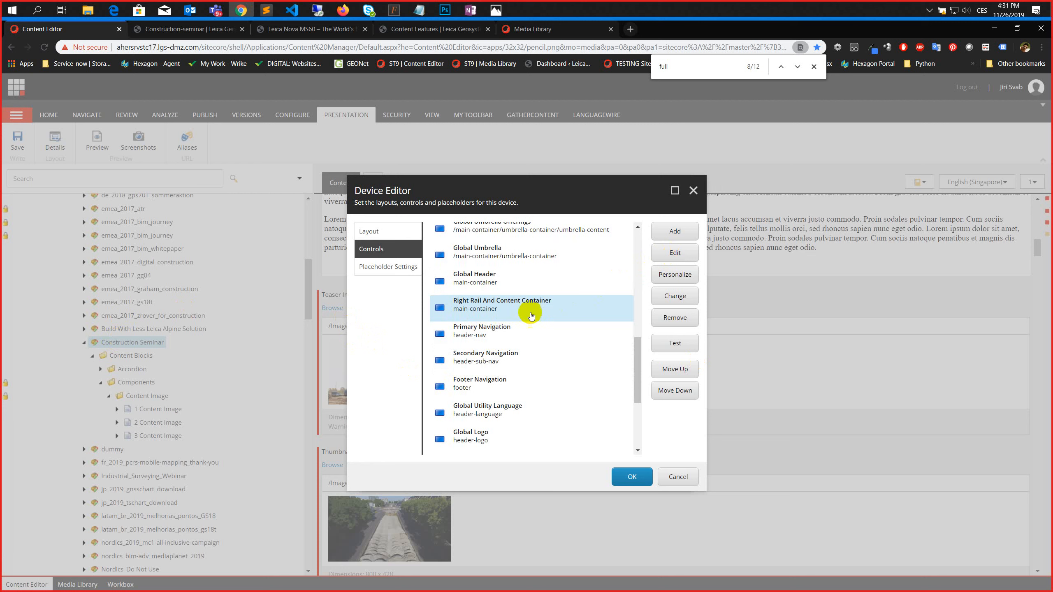
Turn off Has Full Image Callouts for the Right Rail And Content Container, accept the layout changes, and save the Construction Seminar item
left_click(669, 251)
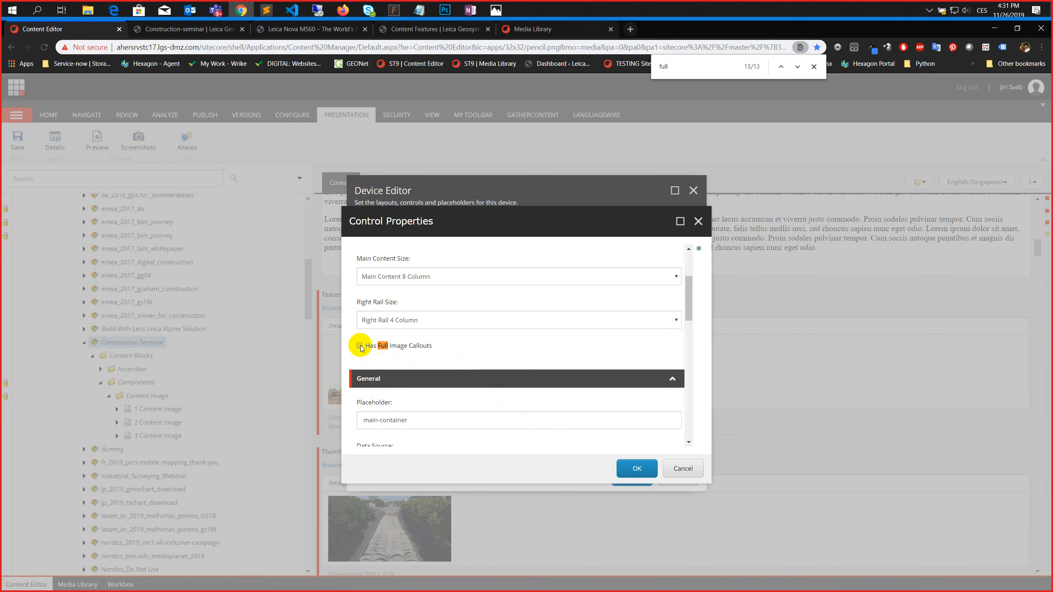
left_click(636, 476)
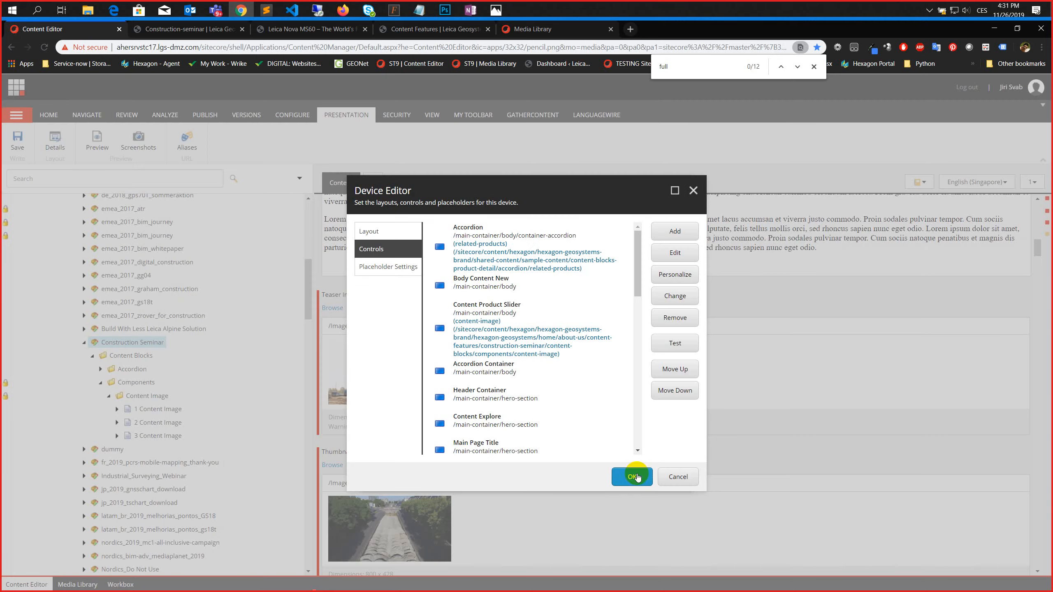
left_click(632, 481)
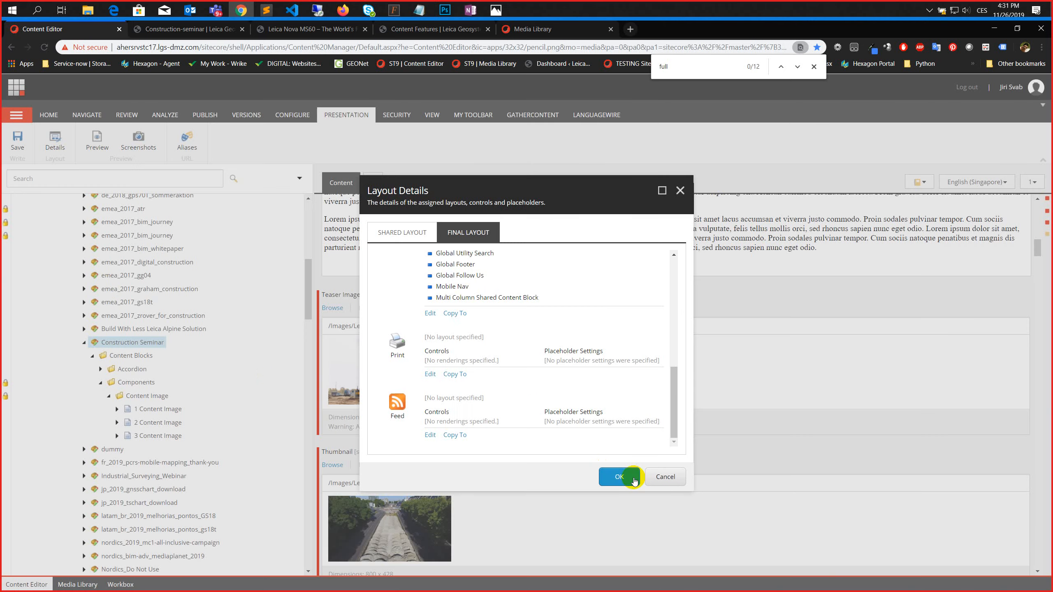
left_click(17, 140)
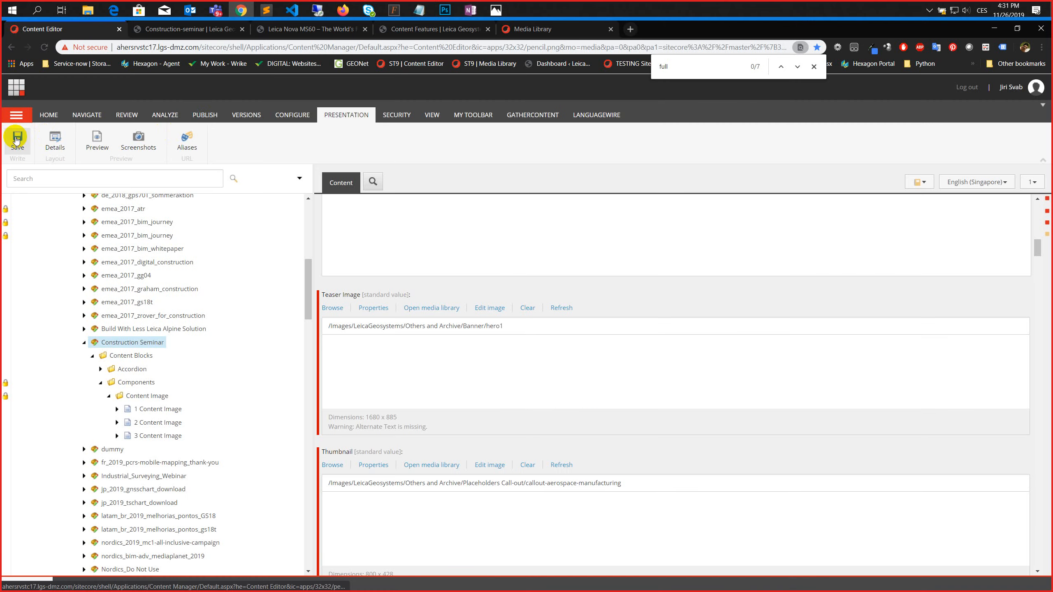
Publish the Construction Seminar item to the Beta target and close the publishing dialog
left_click(205, 115)
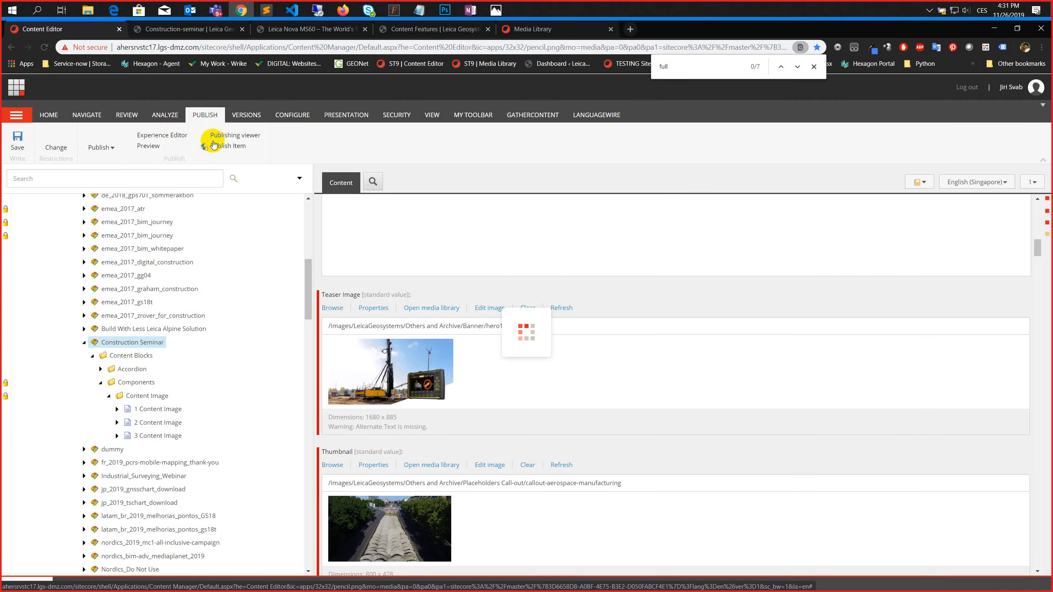
left_click(214, 151)
scroll(478, 330, "down", 10)
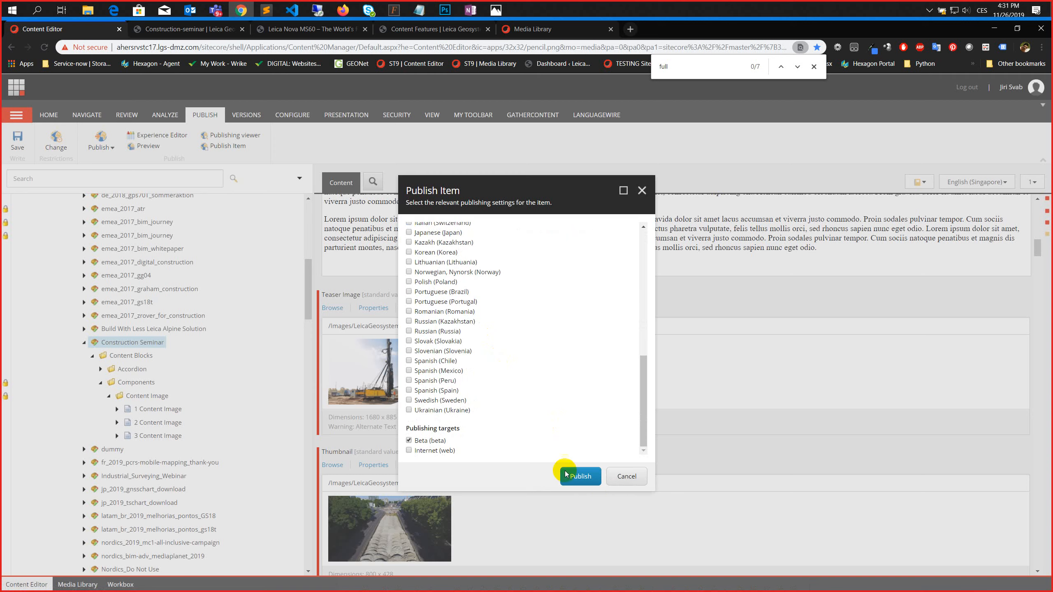
left_click(589, 478)
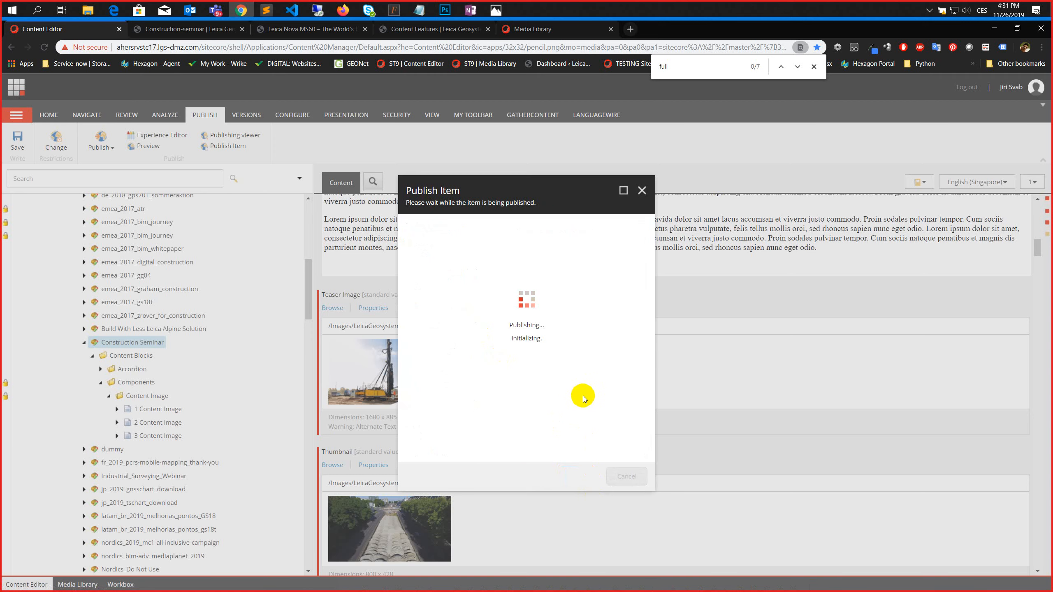
left_click(624, 475)
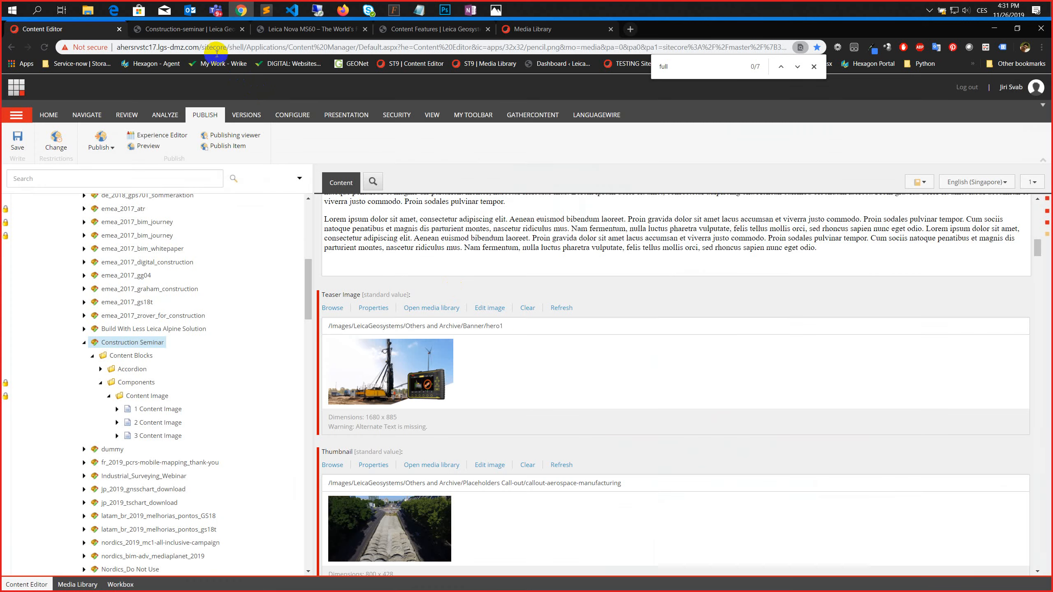
Reload the beta construction-seminar page and examine the right-rail callout, body text and image slider
left_click(216, 29)
left_click(46, 48)
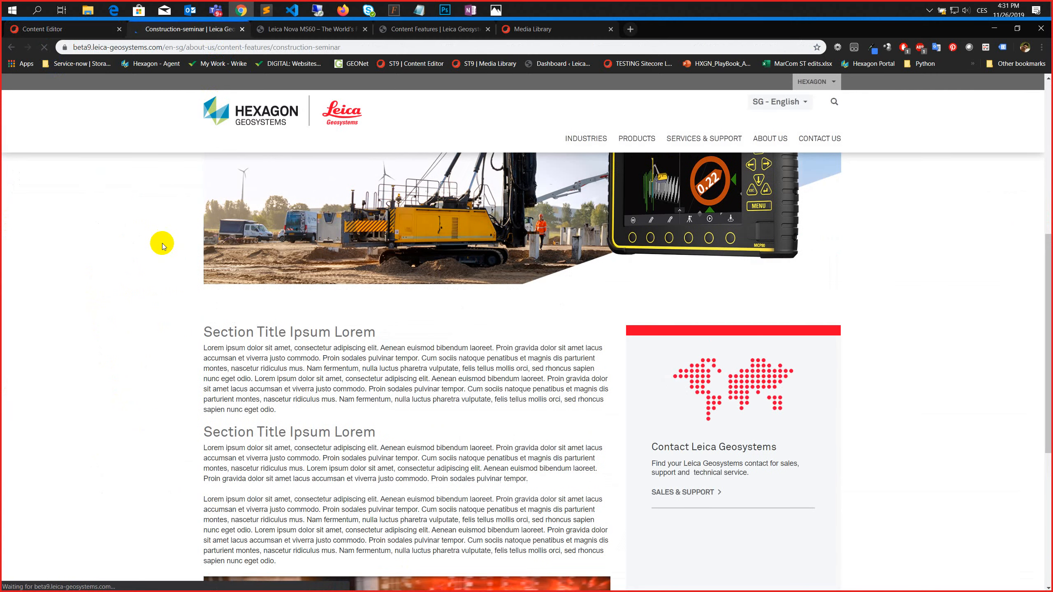
scroll(162, 247, "down", 2)
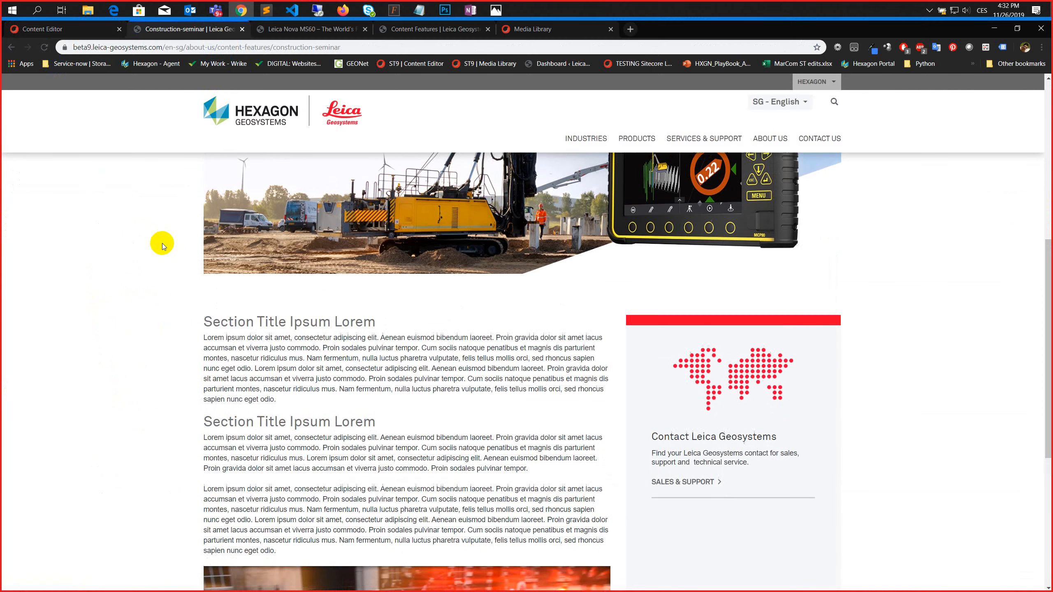
scroll(162, 247, "down", 2)
scroll(162, 247, "down", 2)
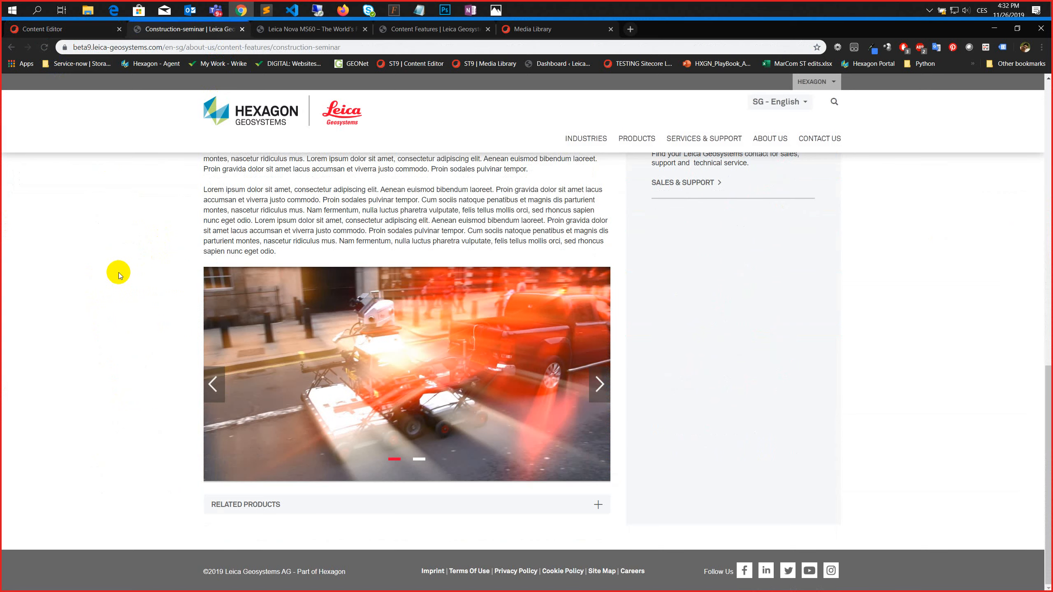
scroll(119, 275, "up", 2)
scroll(118, 275, "down", 2)
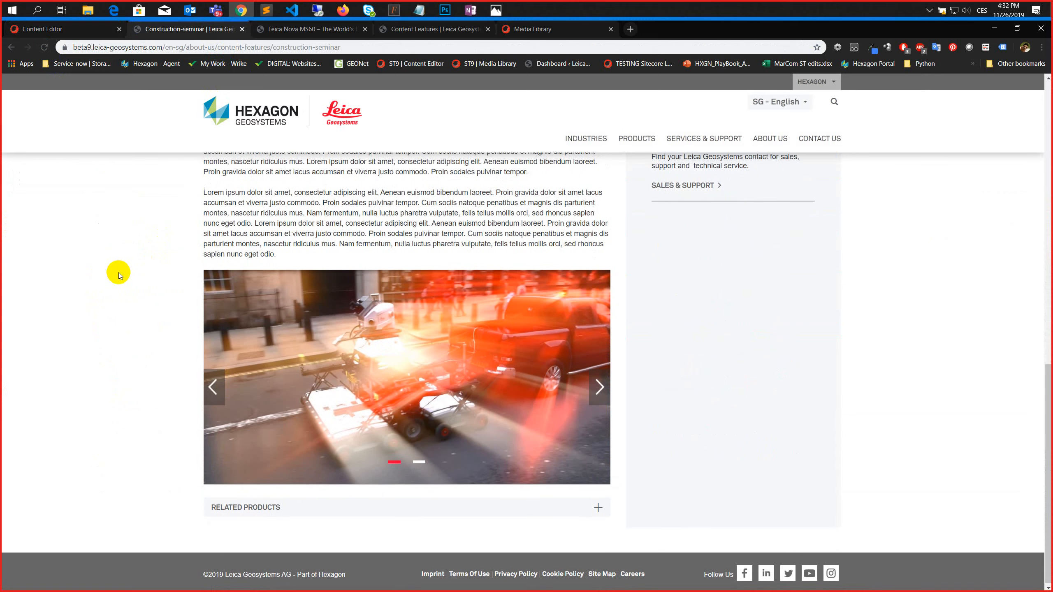
scroll(119, 275, "up", 2)
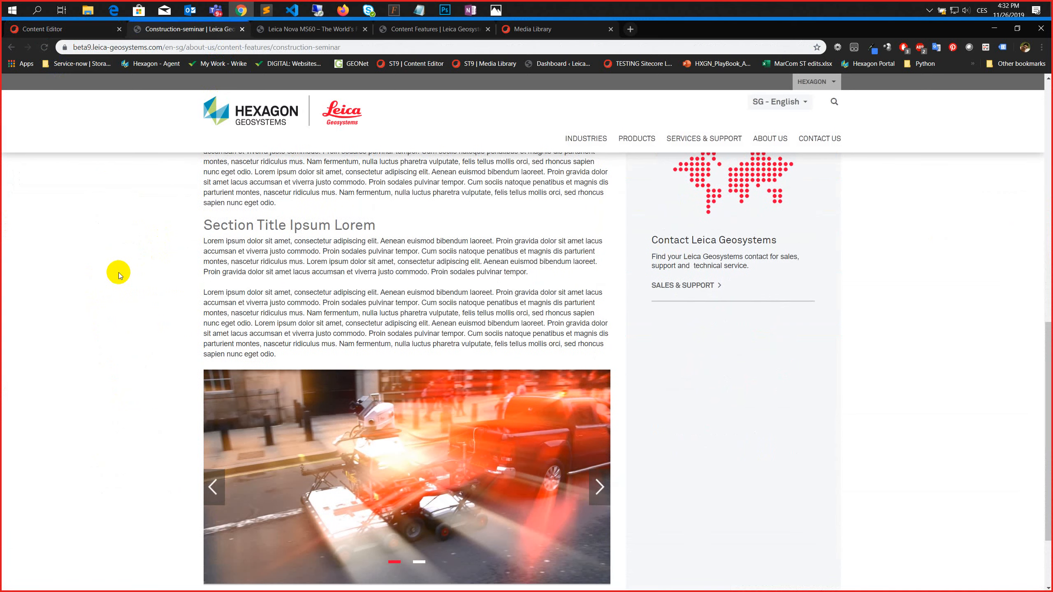
scroll(118, 275, "down", 2)
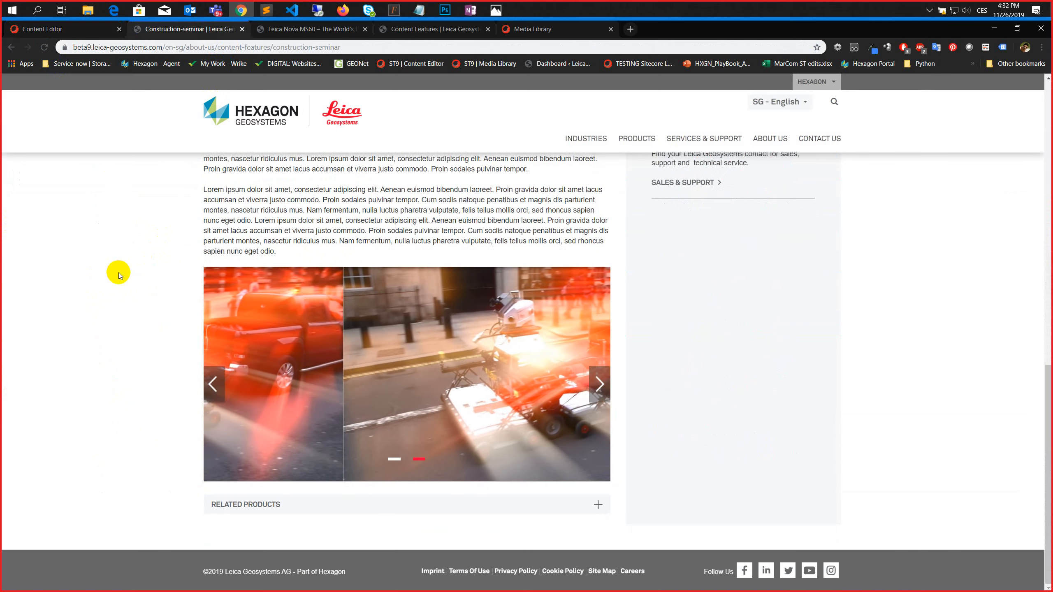
Expand the Related Products accordion on the construction-seminar page and review its product list and the content above it
left_click(261, 504)
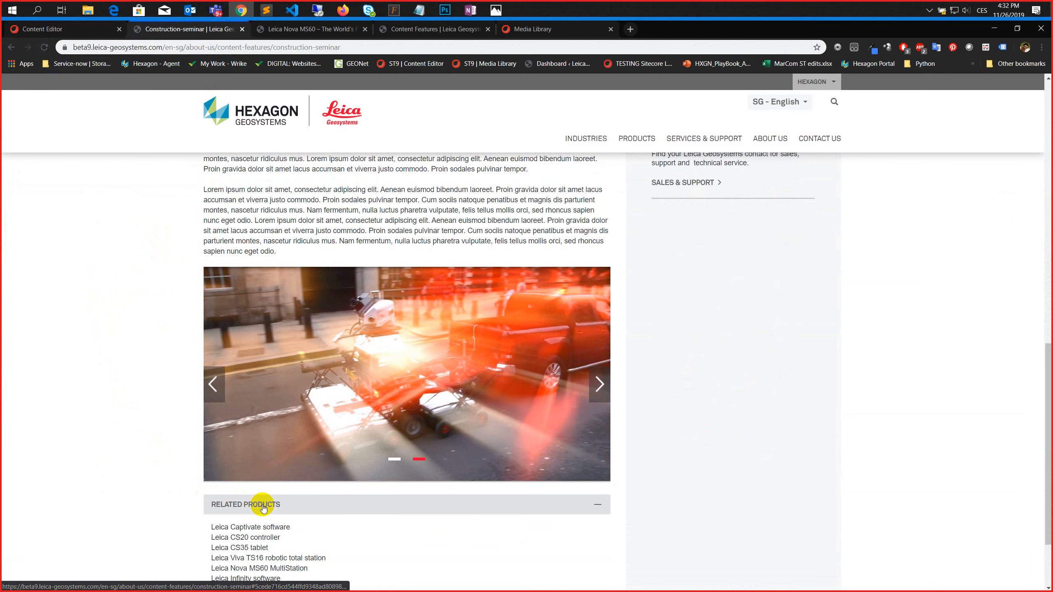
scroll(262, 507, "down", 2)
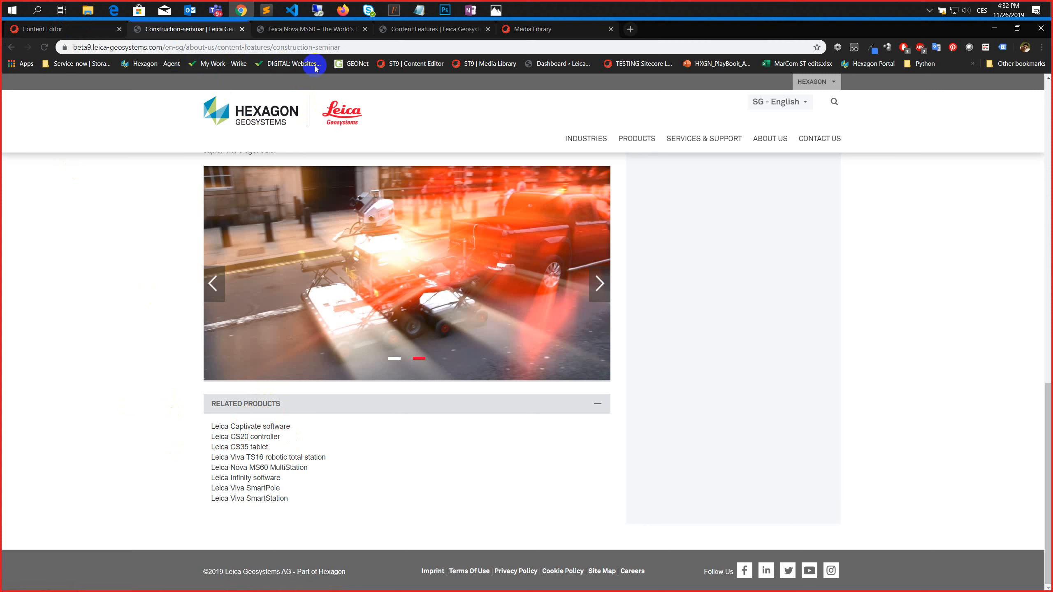
left_click(24, 29)
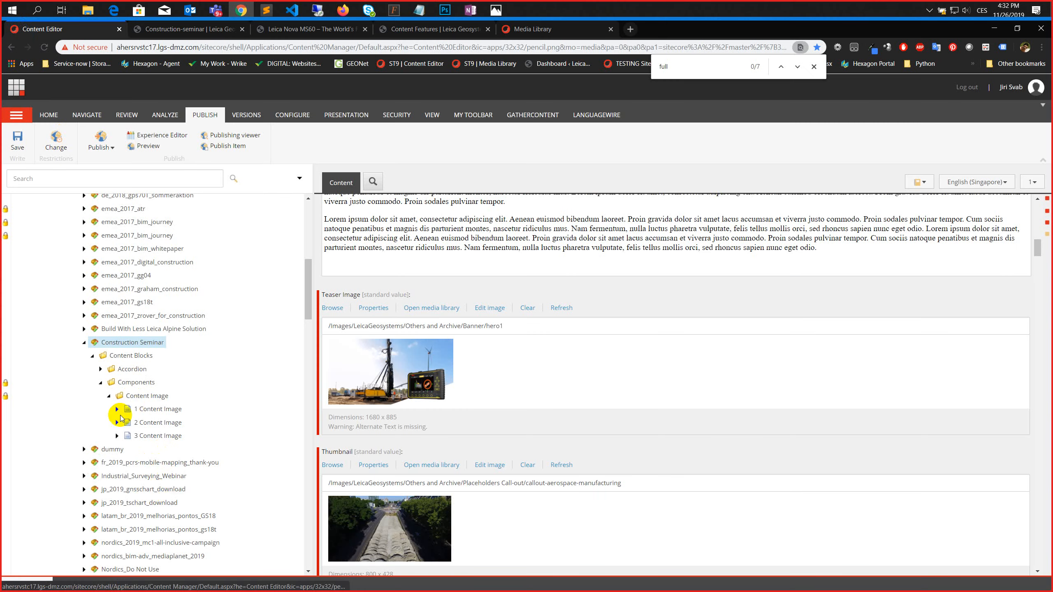
left_click(187, 29)
scroll(277, 392, "up", 5)
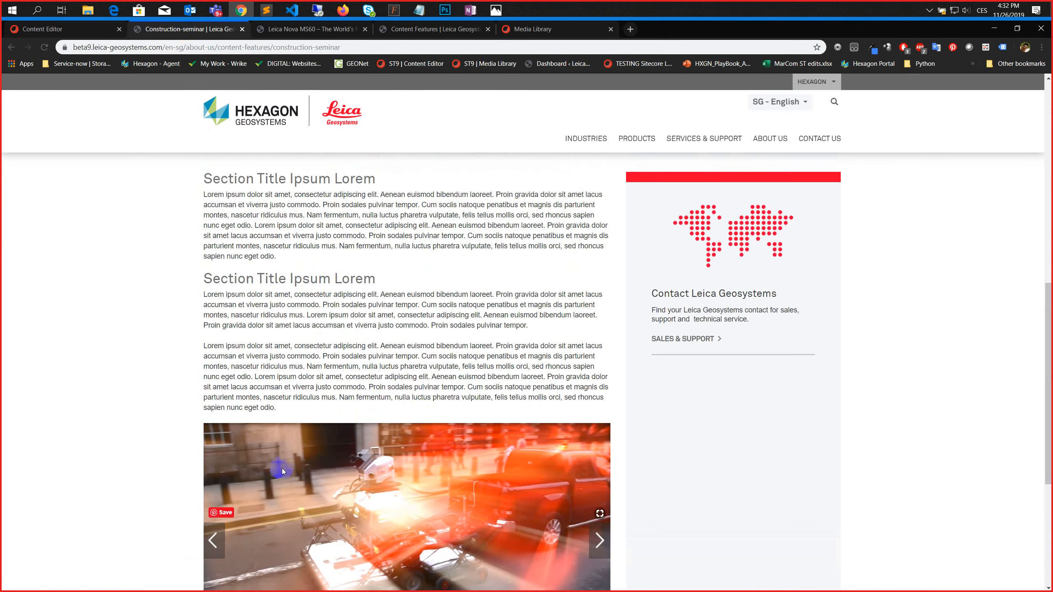
In the Content Editor, open the Description item in Construction Seminar's Accordion folder and add a new English (Singapore) version
left_click(96, 30)
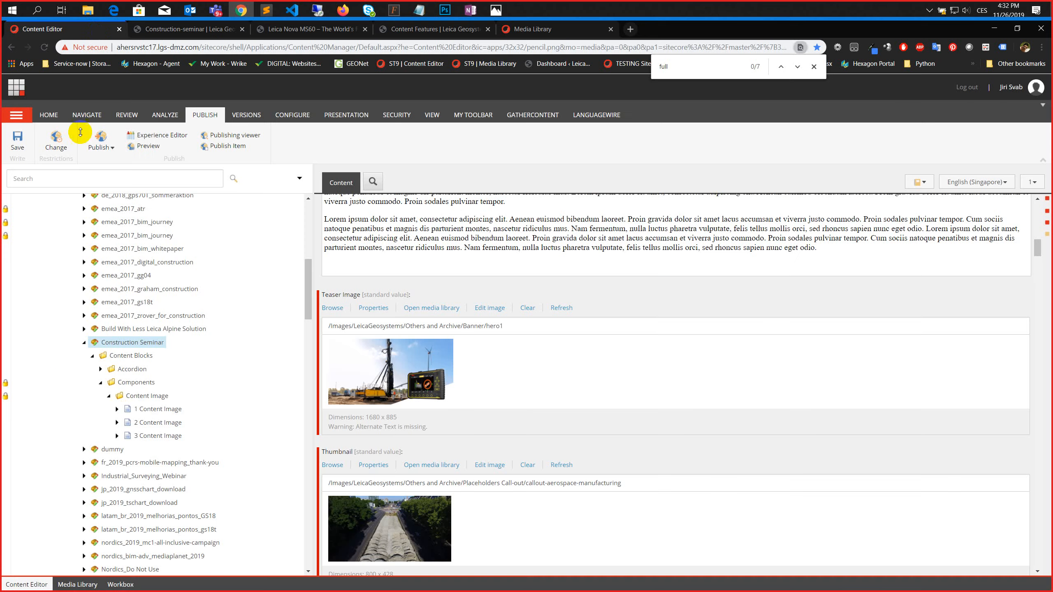
left_click(101, 383)
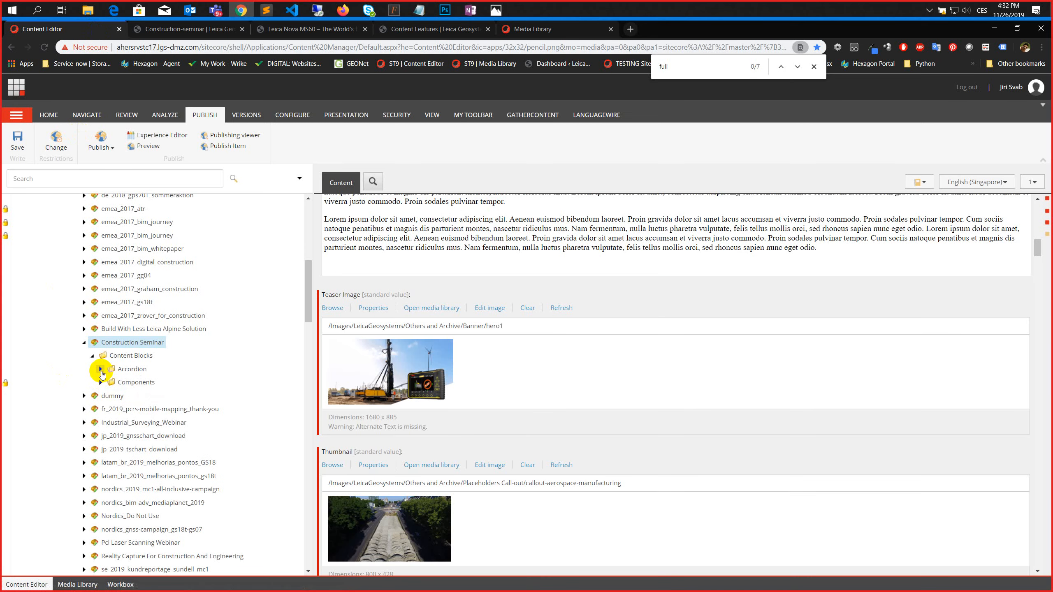
left_click(101, 371)
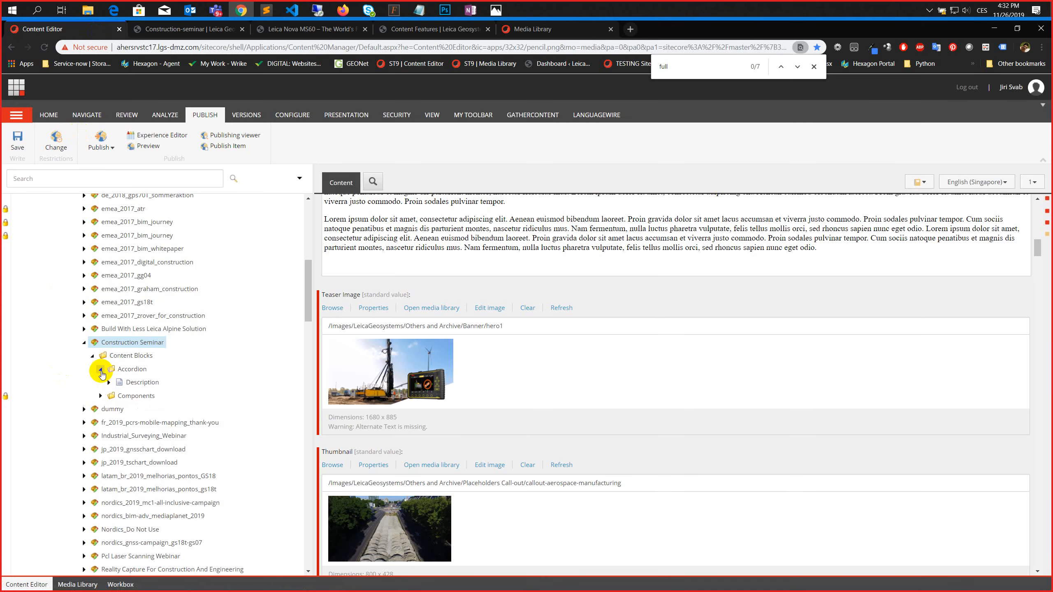
left_click(129, 381)
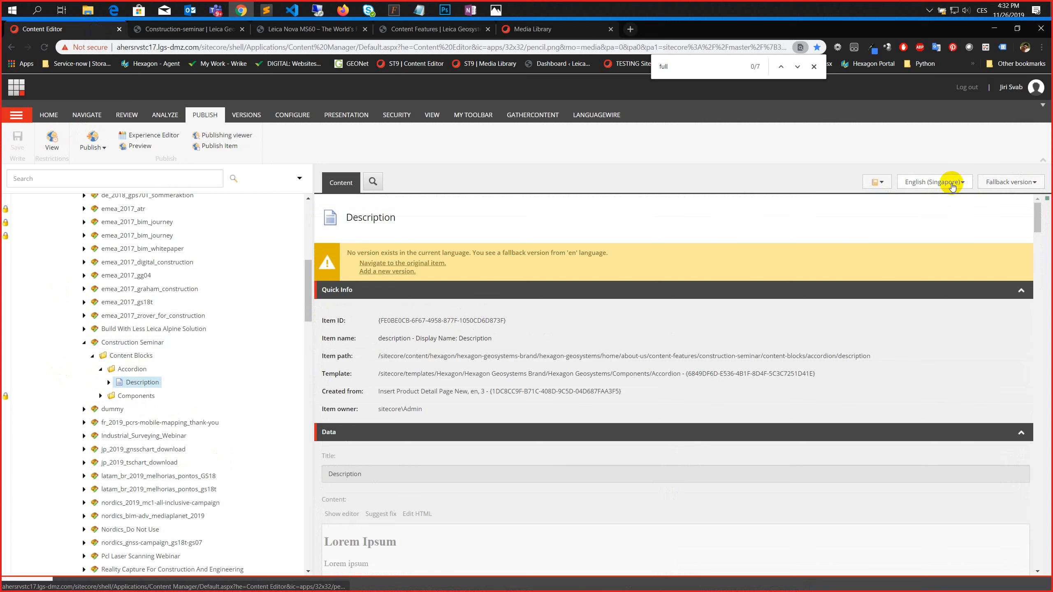
left_click(390, 274)
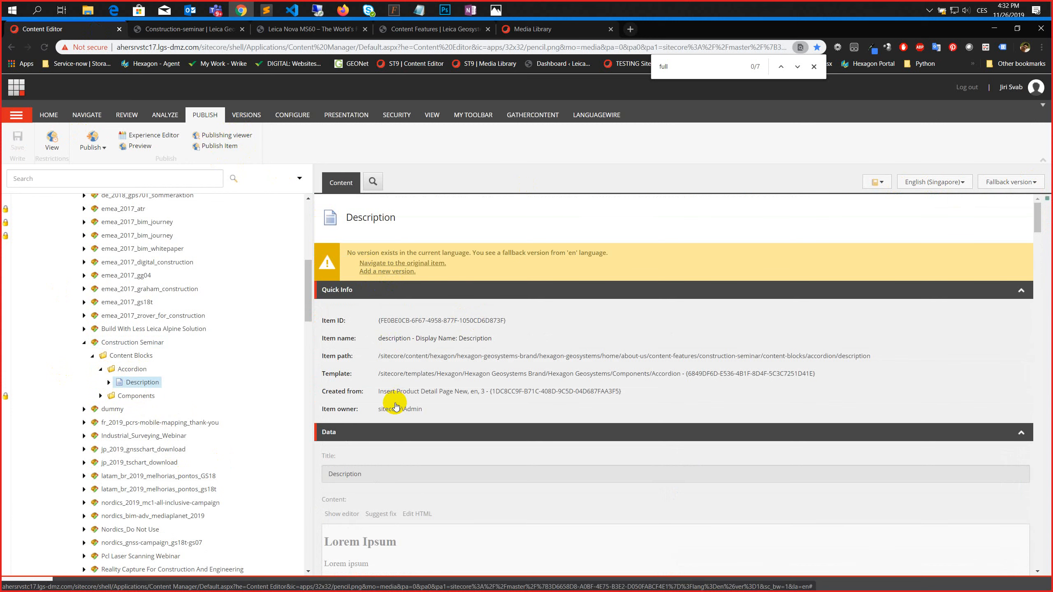
Set the title to Downloads and replace the content's HTML with "link 1 <br>" and "link 2 <br>" on separate lines
left_click_drag(365, 433, 313, 433)
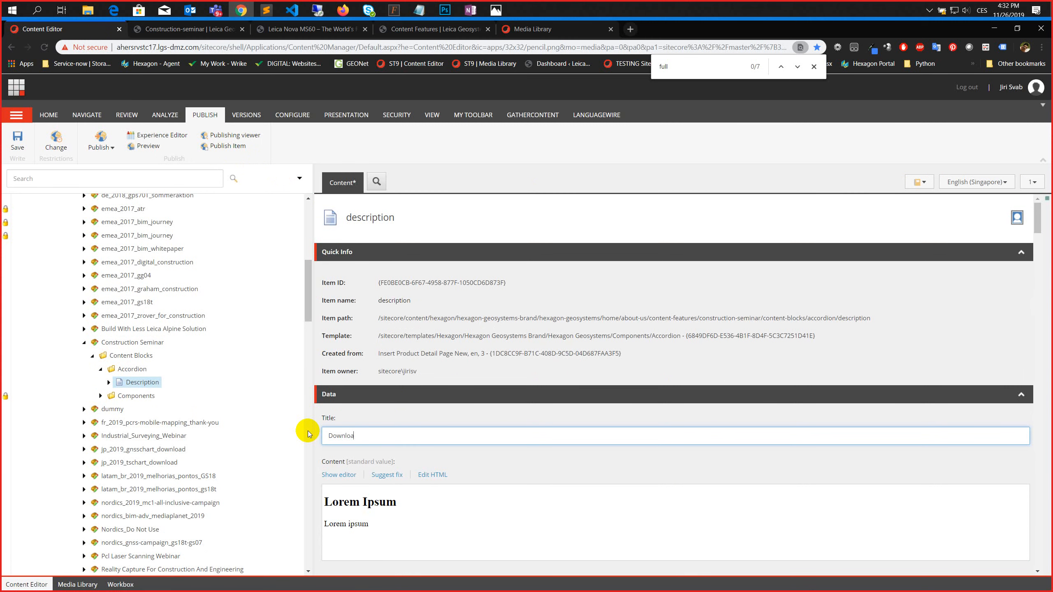
left_click(427, 475)
left_click_drag(309, 326, 264, 282)
type("lůink")
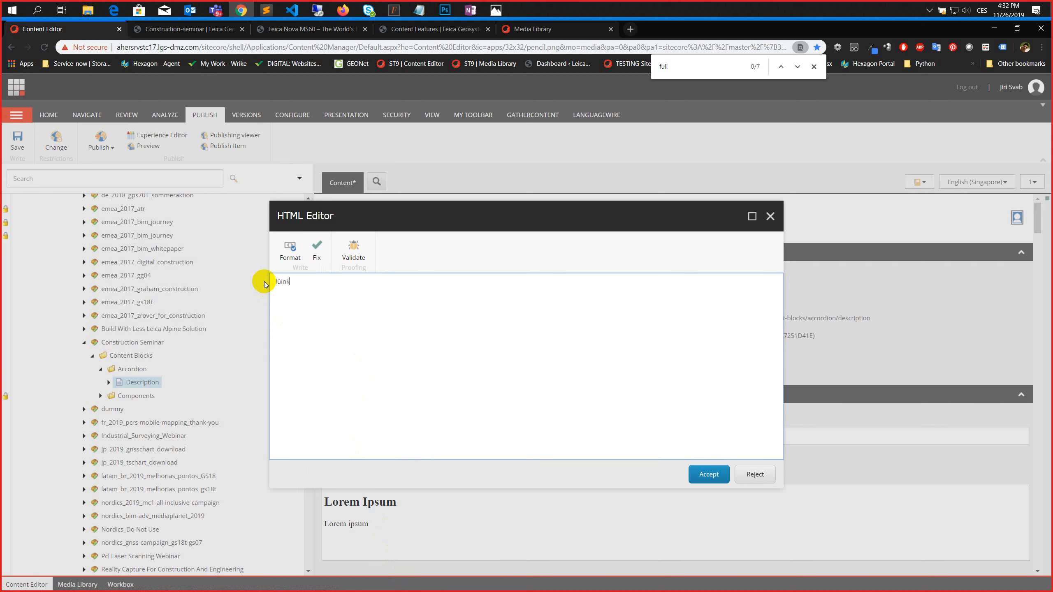
type(" 1 >br>")
type("<br>")
key("Return")
type("link 2 <br>")
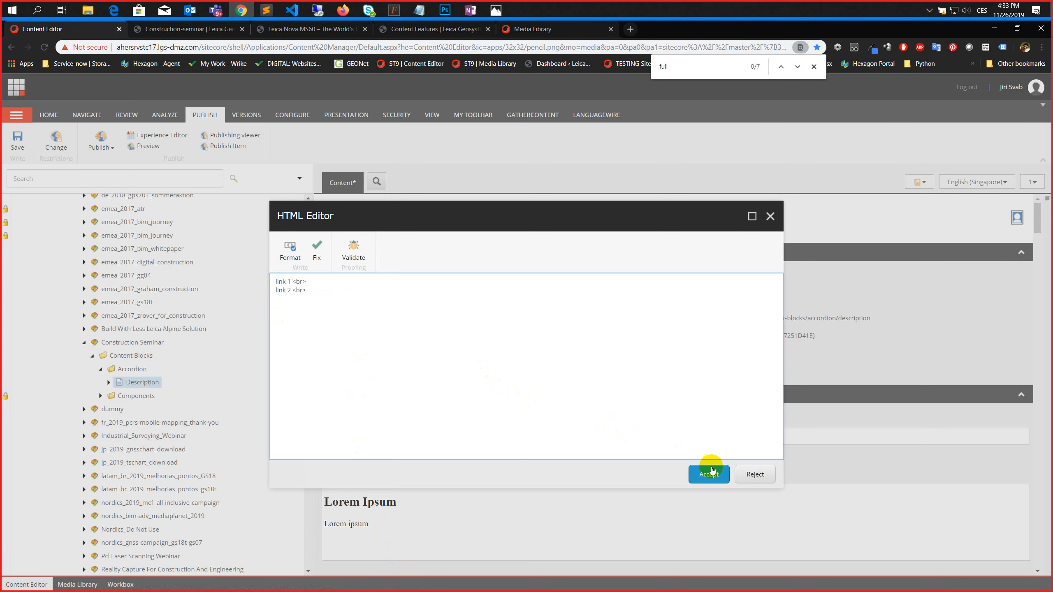
left_click(697, 467)
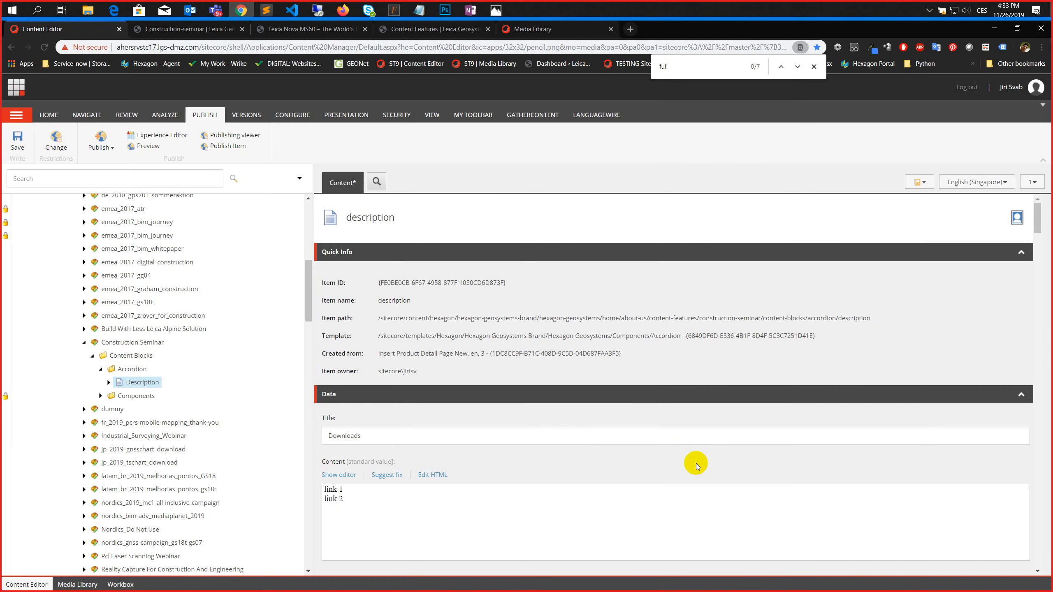
In the content's rich text editor, link the text "link 1" to the internal Products page under Home and accept the change
left_click(348, 476)
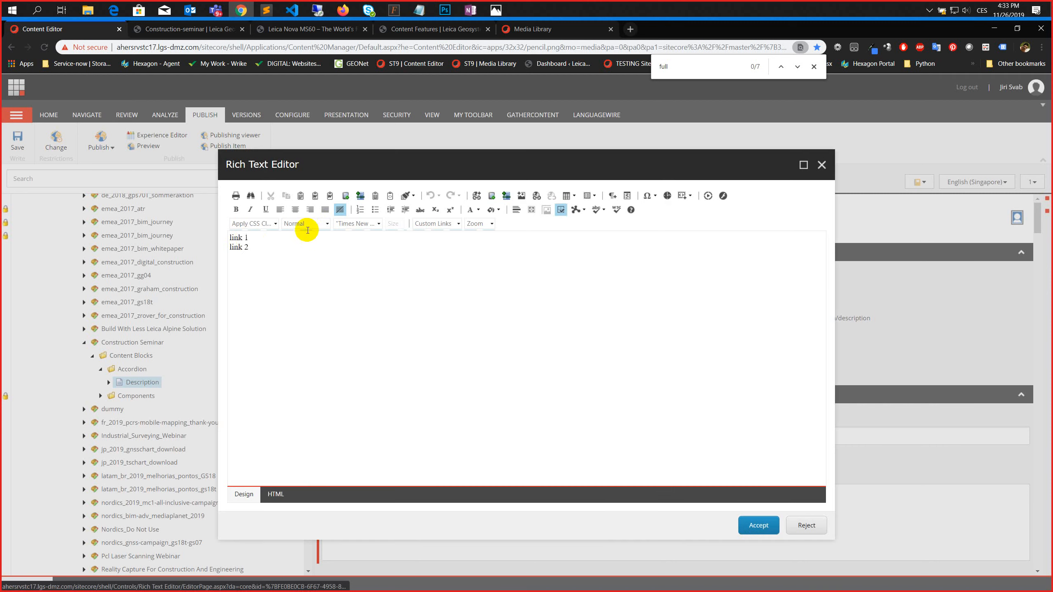
left_click_drag(249, 236, 228, 237)
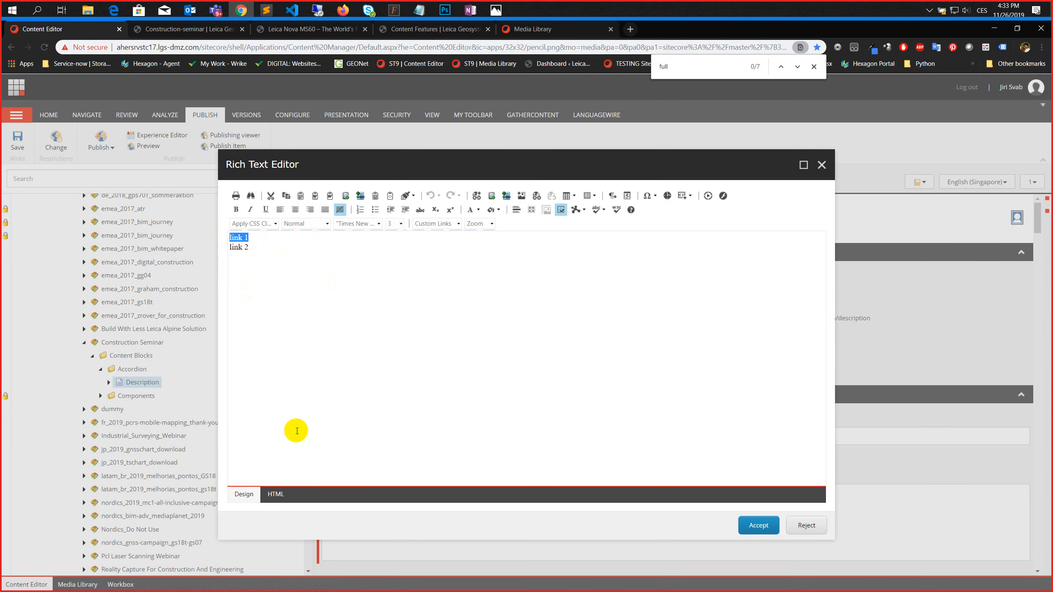
left_click(276, 494)
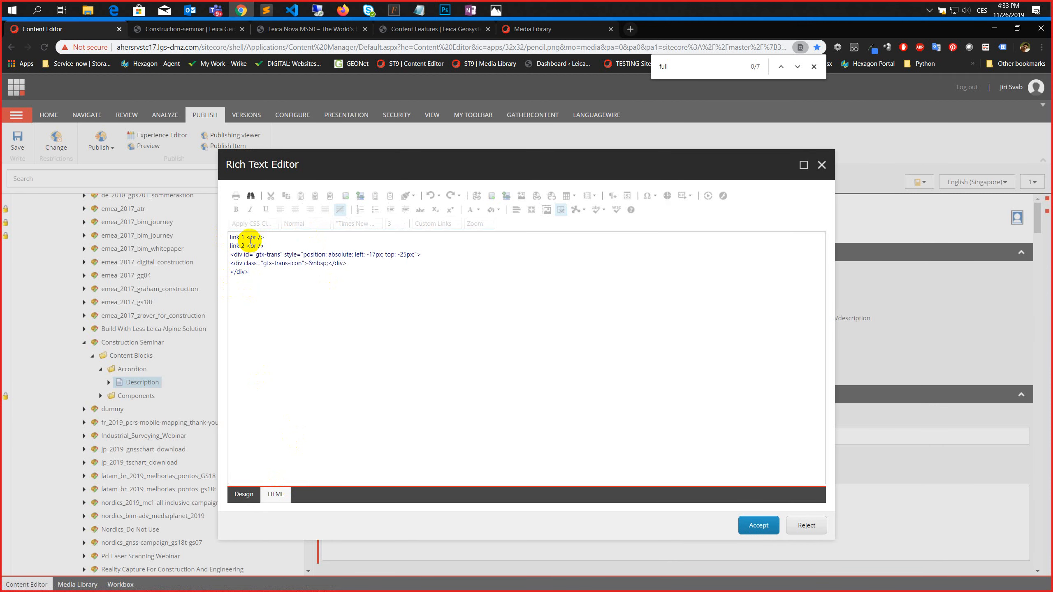
left_click_drag(260, 239, 263, 238)
left_click(240, 495)
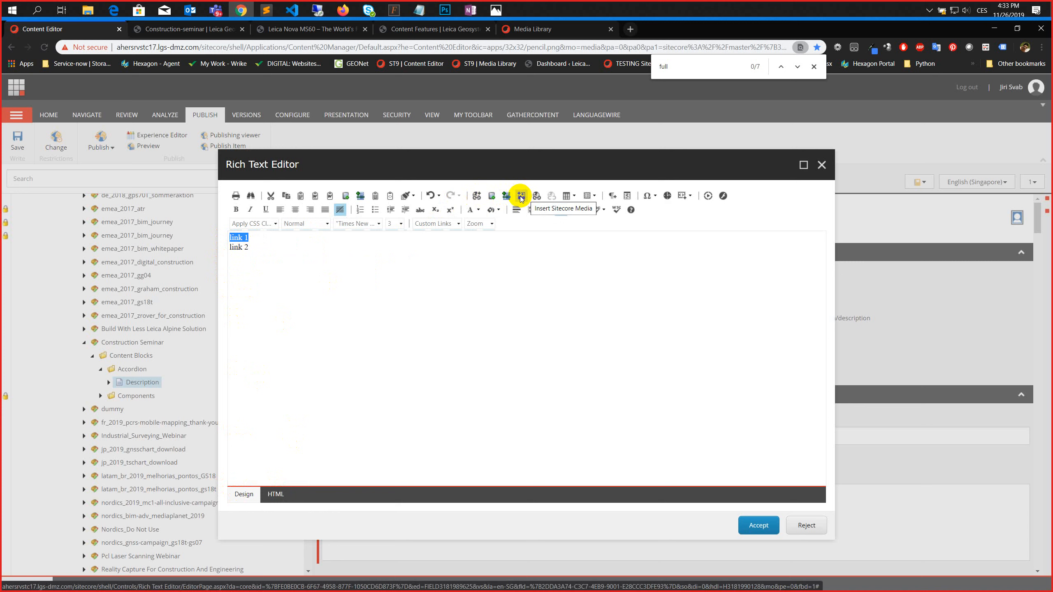
left_click(476, 195)
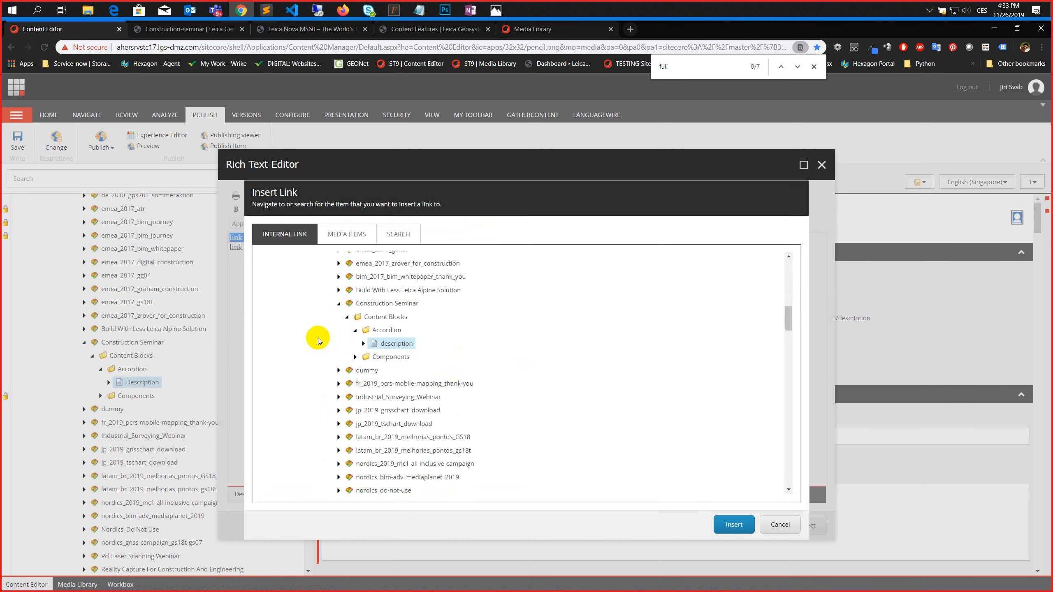
scroll(320, 350, "up", 7)
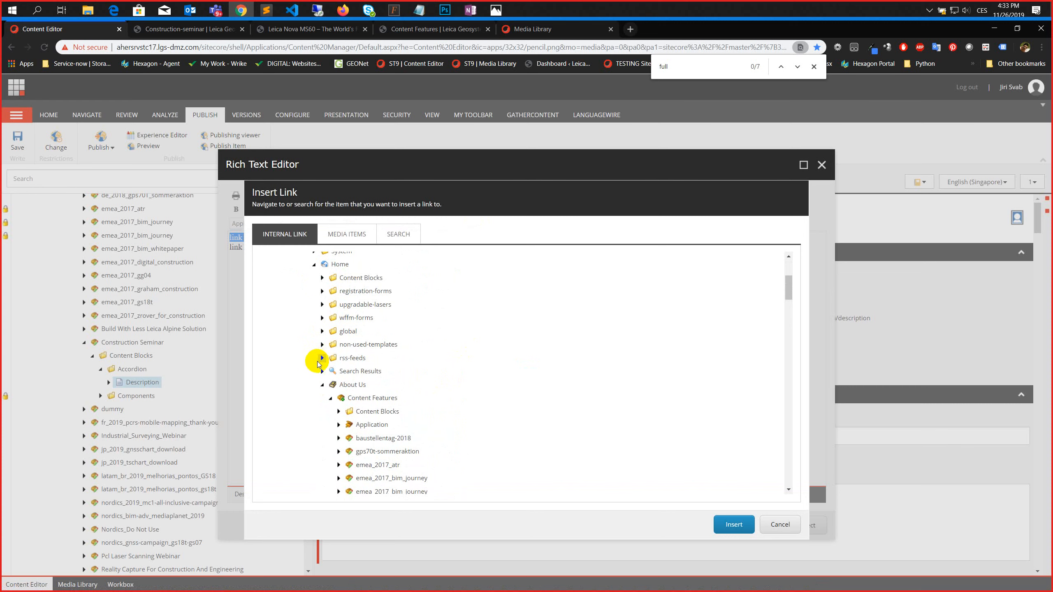
scroll(317, 364, "down", 10)
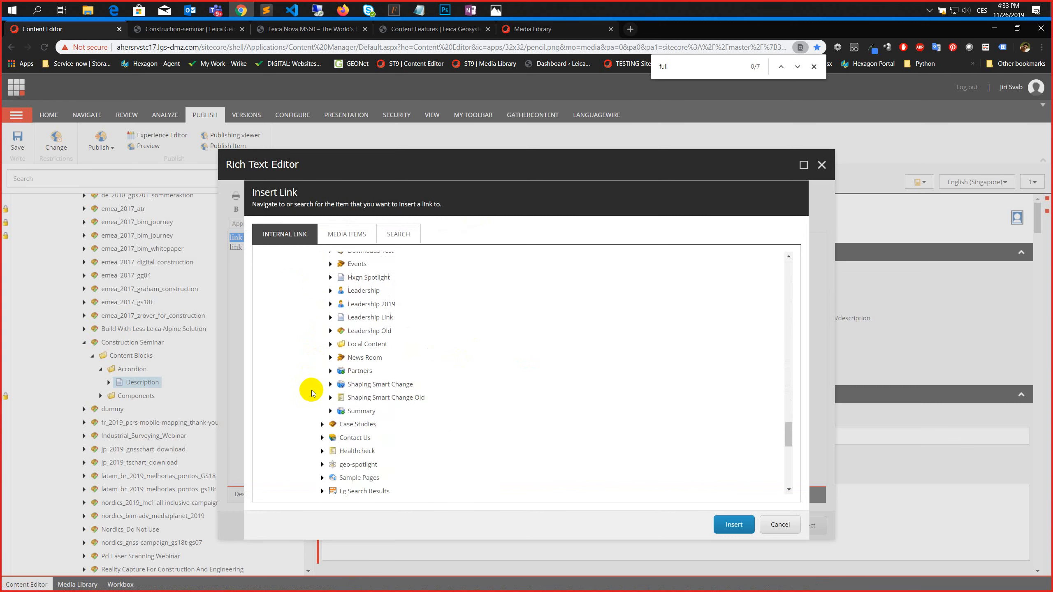
scroll(312, 393, "down", 8)
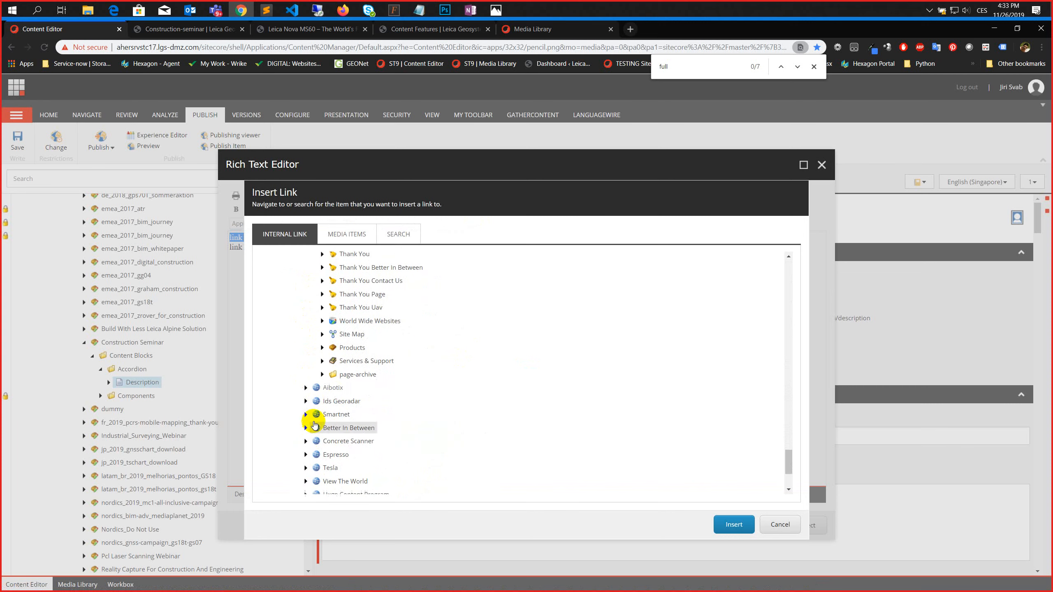
left_click(347, 348)
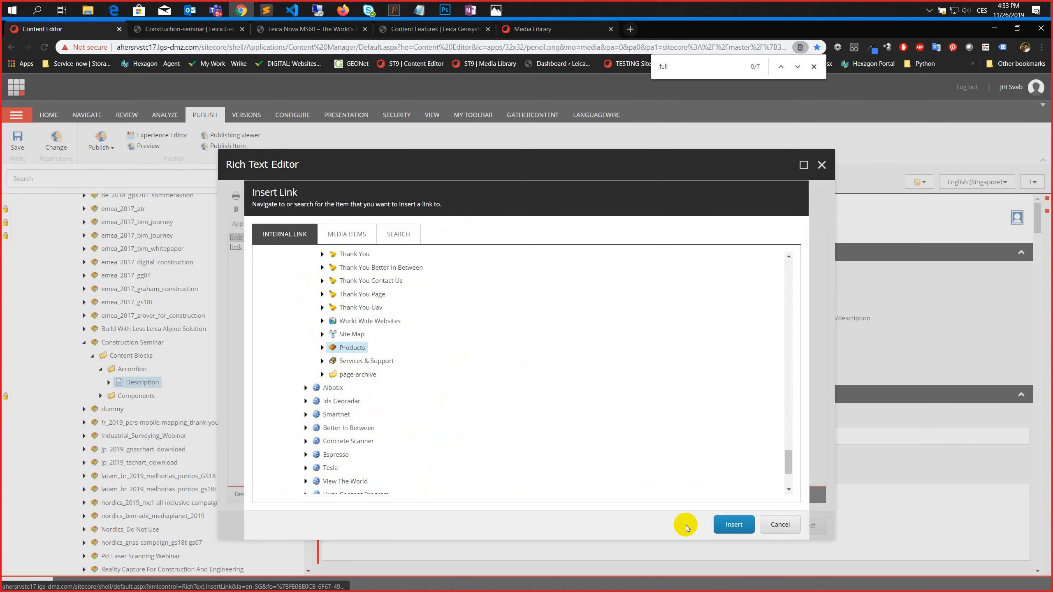
left_click(733, 525)
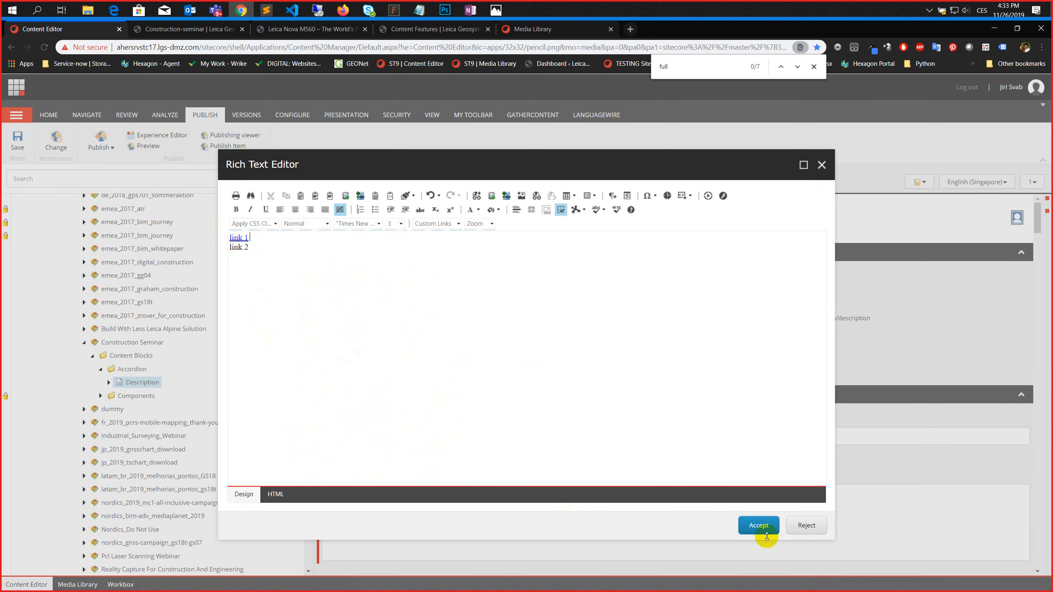
left_click(760, 526)
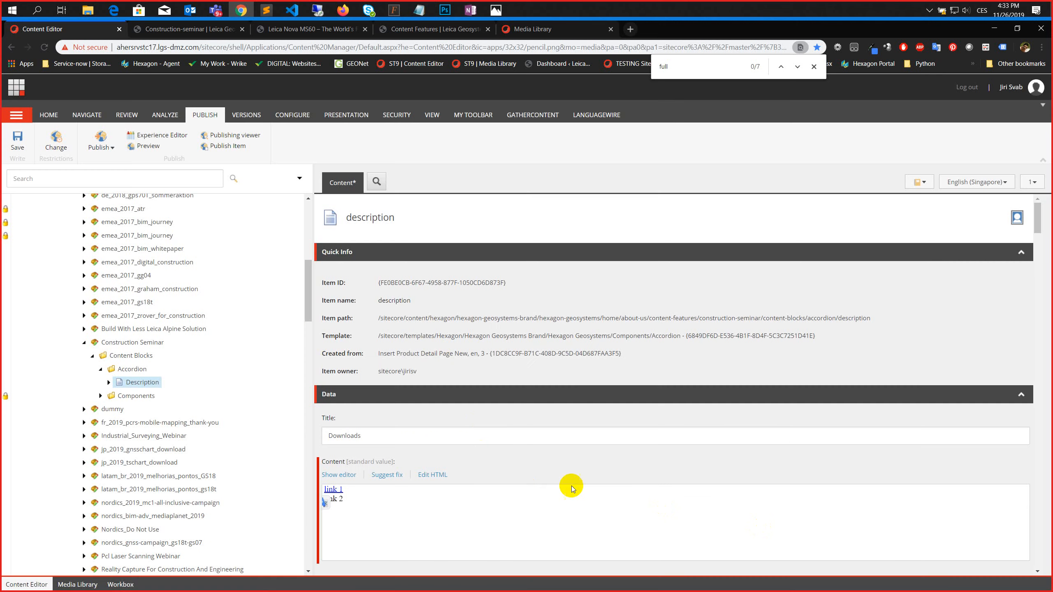
Save the changes to the Description accordion item and rename it to downloads
left_click(369, 219)
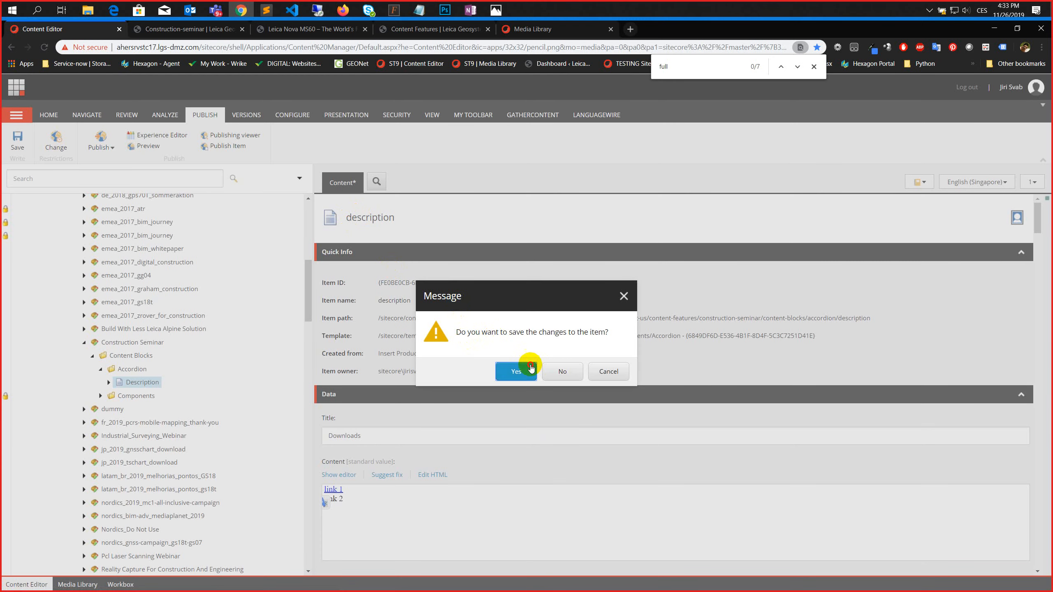
key("Return")
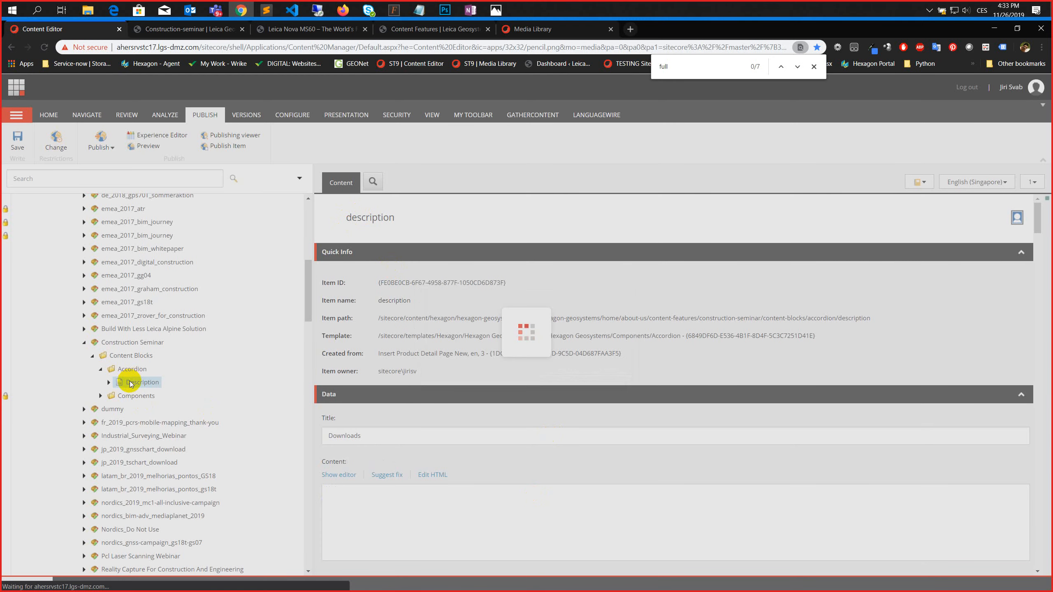
left_click_drag(471, 337, 410, 340)
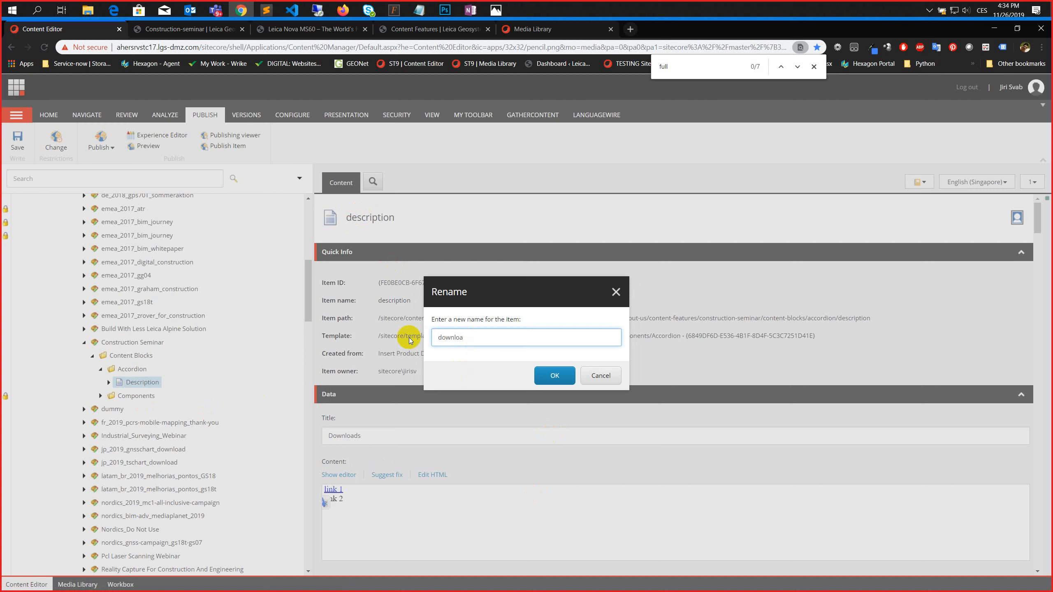
left_click(562, 377)
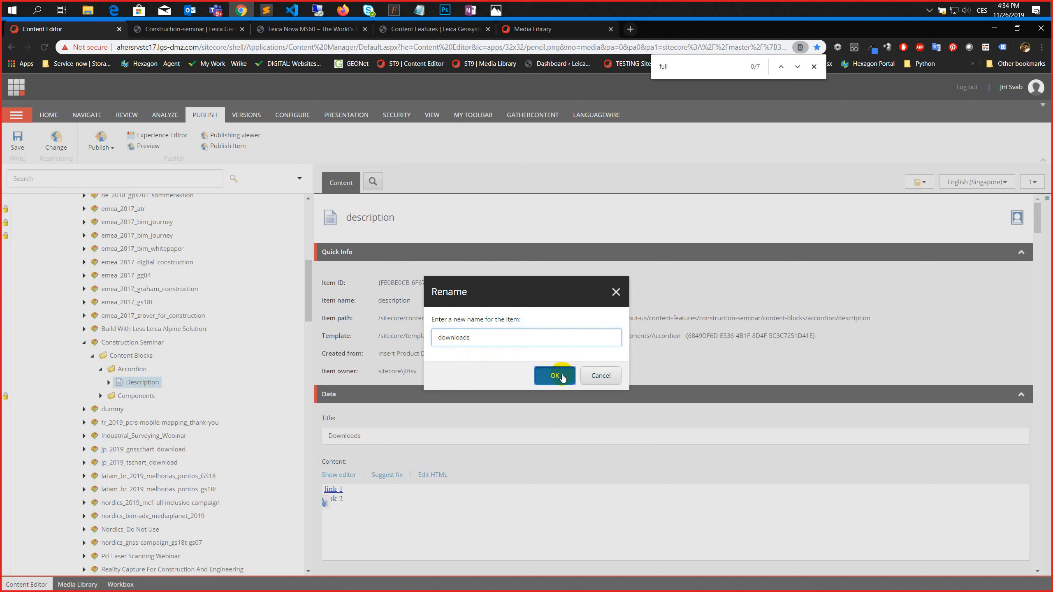
Examine the Related Products accordion on the beta construction-seminar page, and return to the Content Editor
left_click(167, 30)
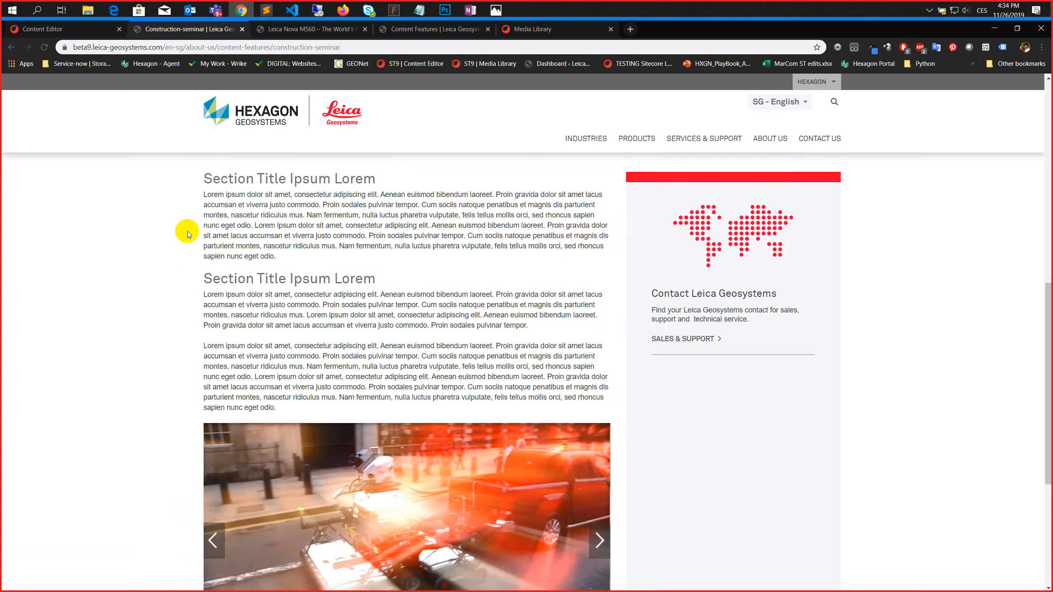
scroll(208, 332, "down", 10)
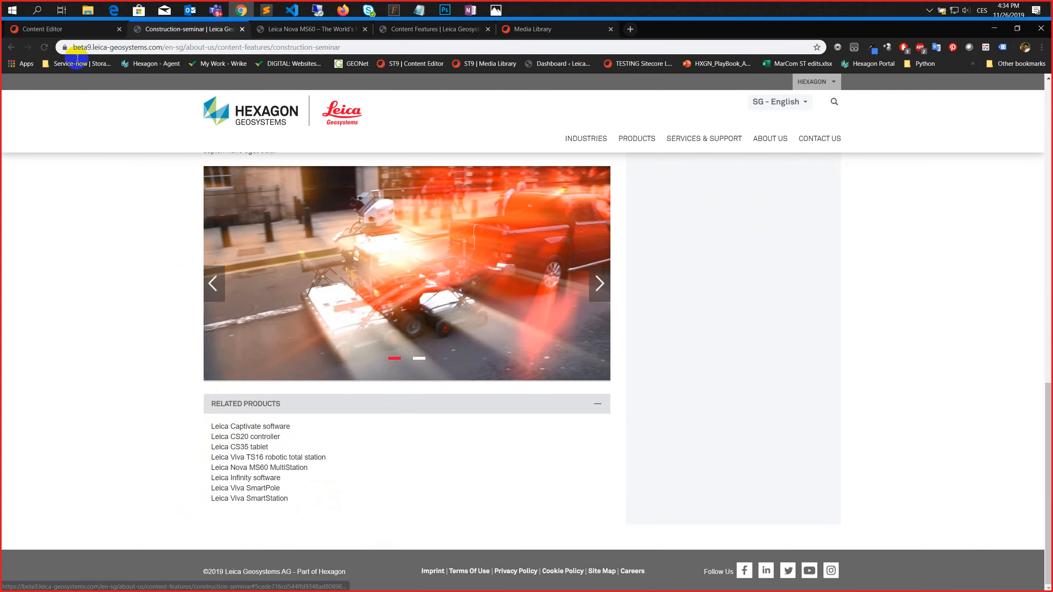
left_click(66, 30)
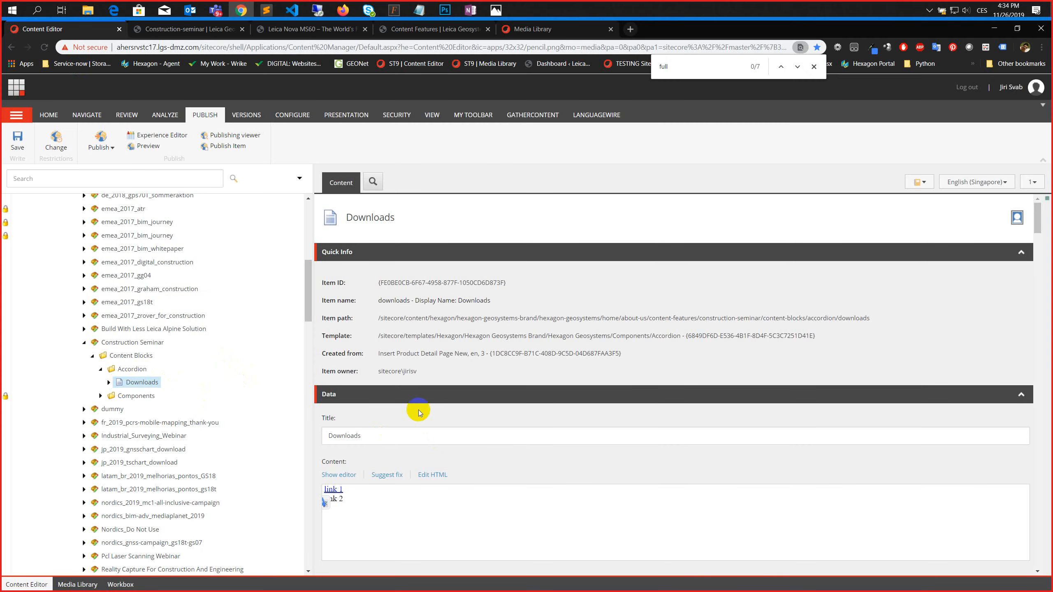
Copy the full item path of the Downloads accordion item
triple_click(429, 322)
right_click(429, 322)
left_click(461, 328)
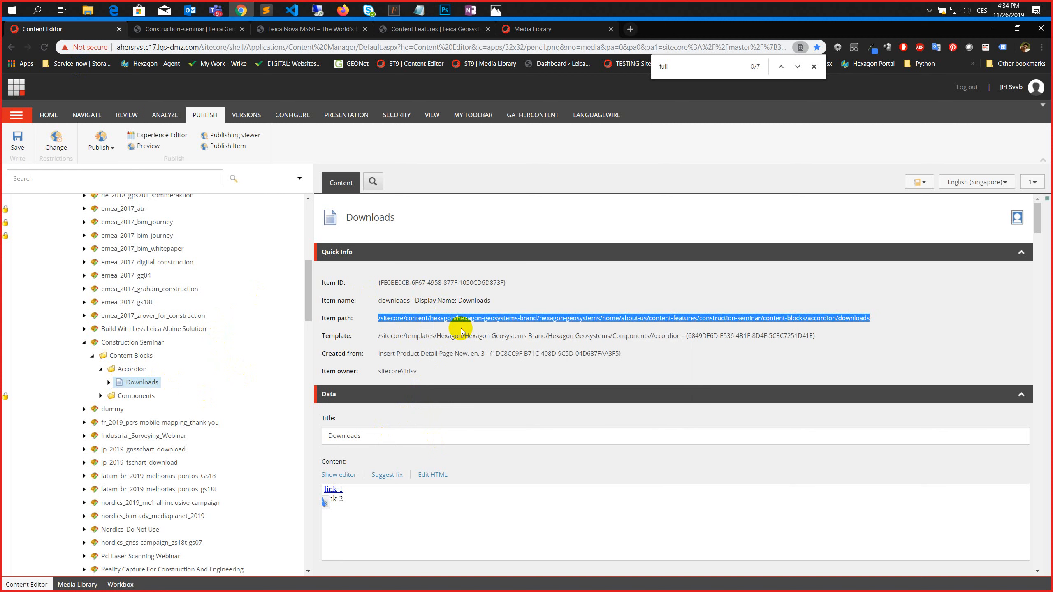
Open the Construction Seminar item's final layout and show the controls of its default device
left_click(137, 348)
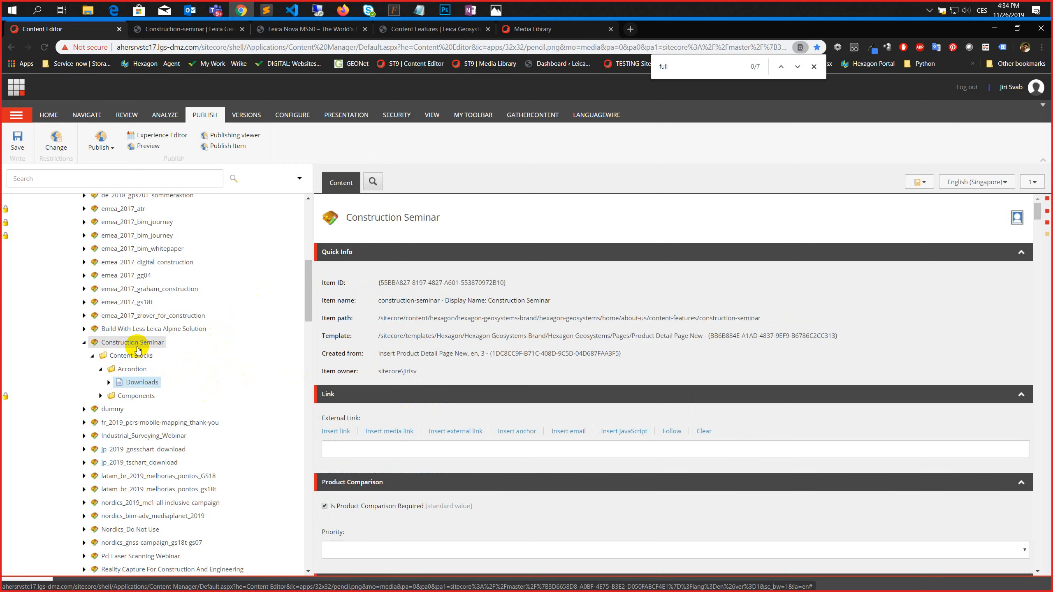
left_click(347, 114)
left_click(67, 153)
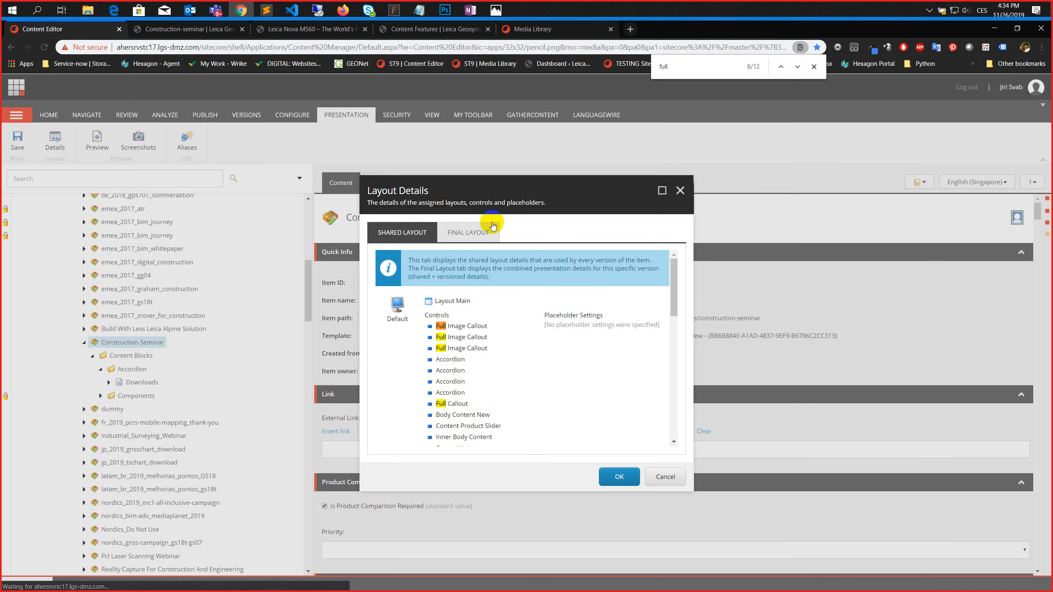
left_click(487, 230)
scroll(477, 278, "down", 5)
left_click(422, 312)
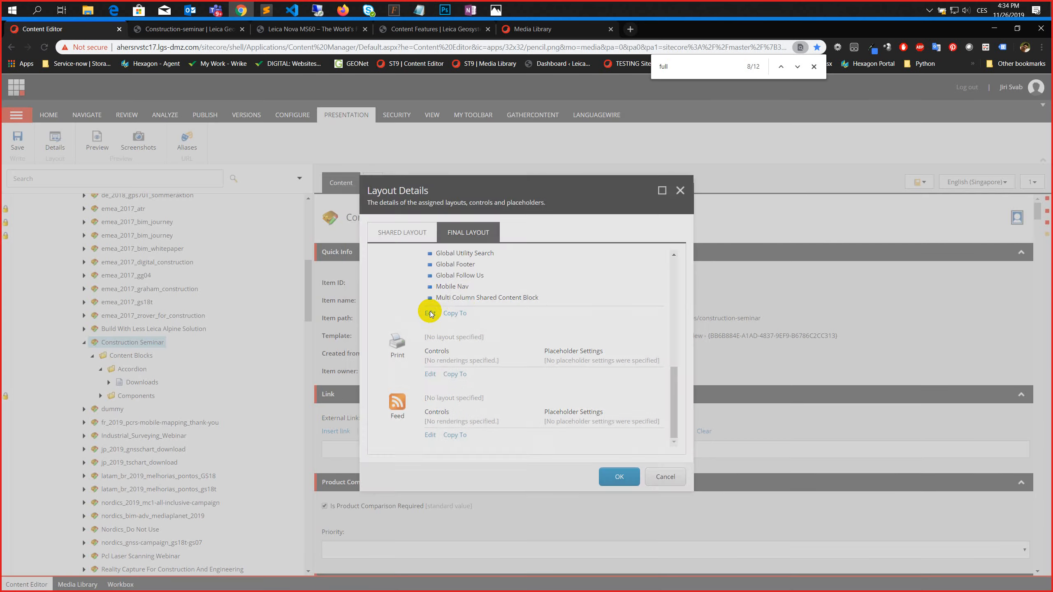
left_click(382, 254)
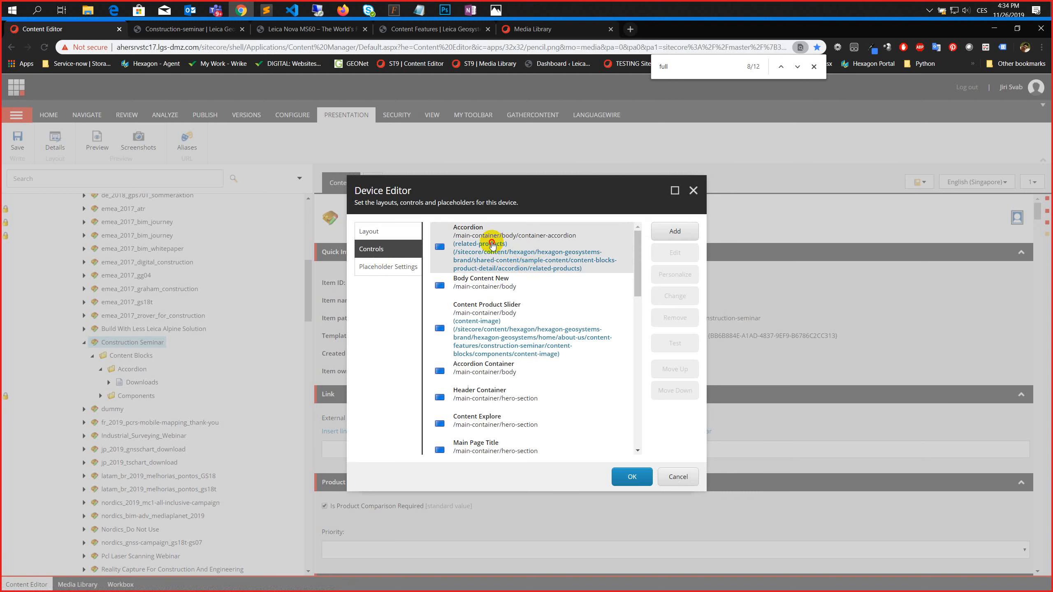
Replace the Related Products Accordion control's data source with the copied Downloads item path and confirm the layout changes
left_click(492, 241)
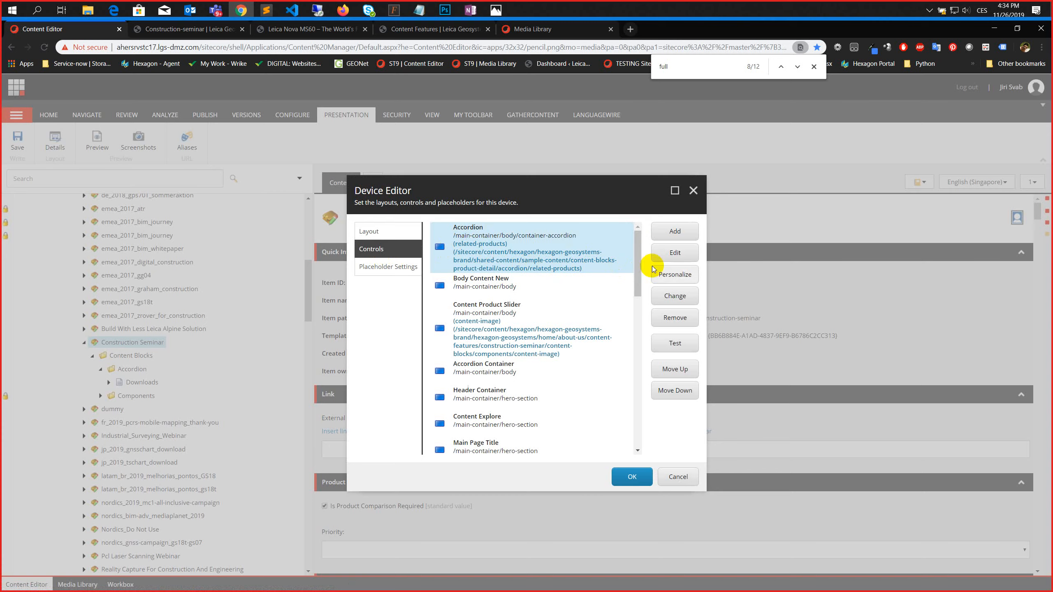
left_click(675, 252)
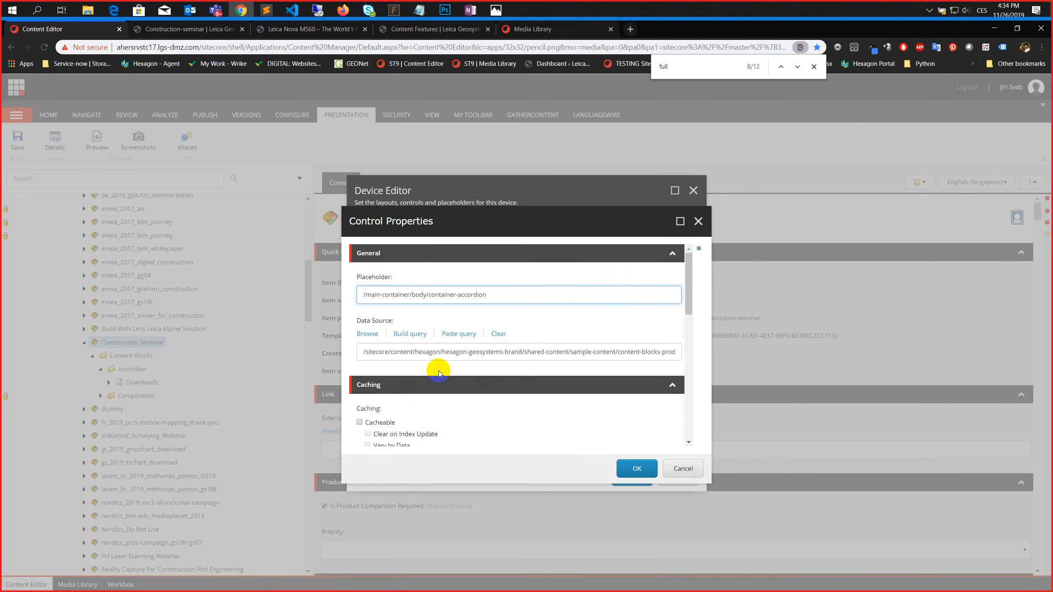
left_click(452, 354)
key("ctrl+a")
key("ctrl+v")
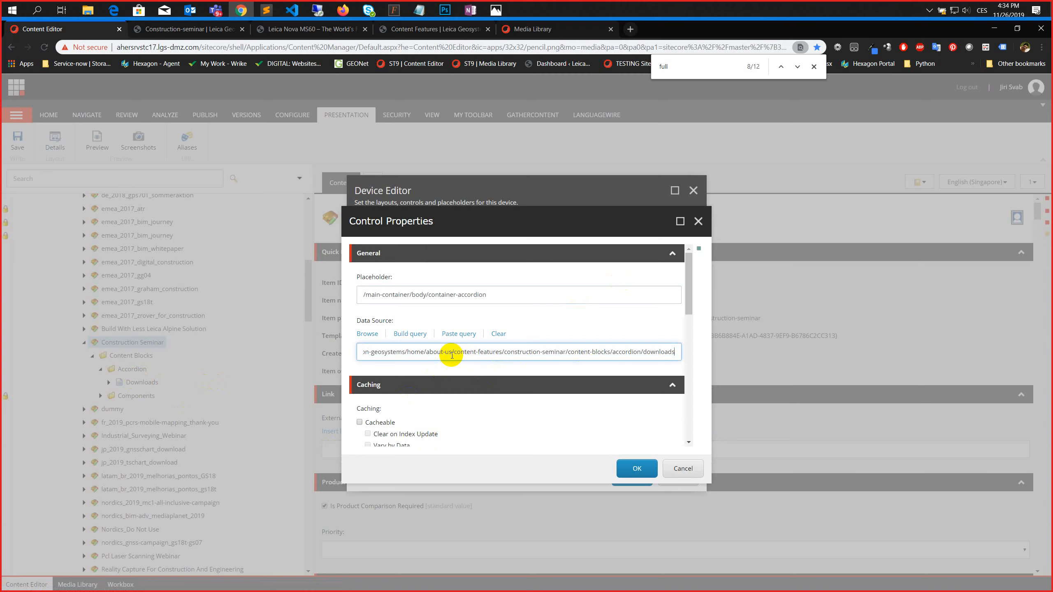
left_click_drag(543, 353, 800, 357)
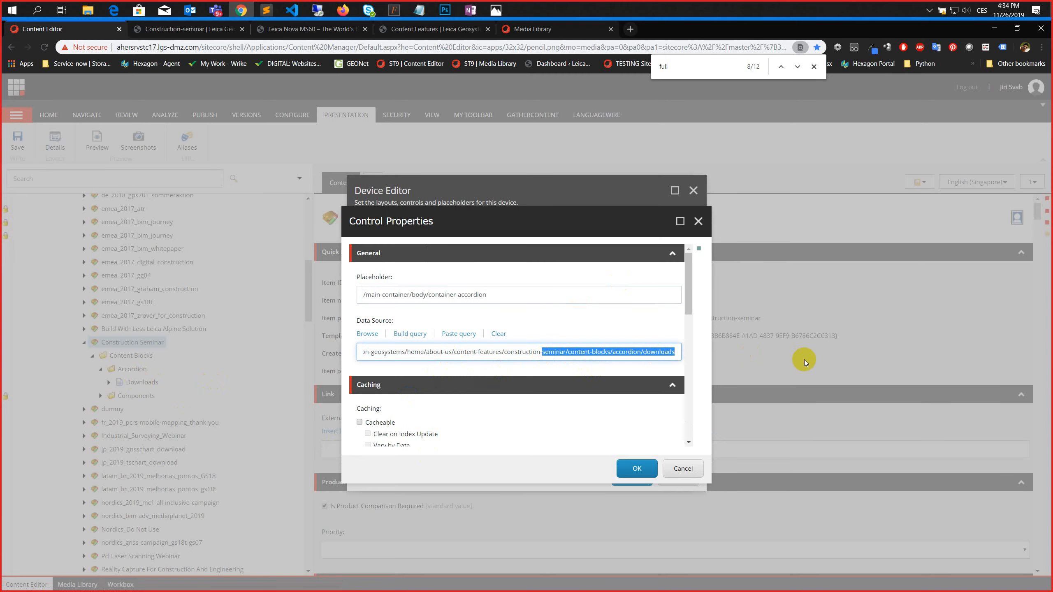
left_click(634, 473)
left_click(632, 477)
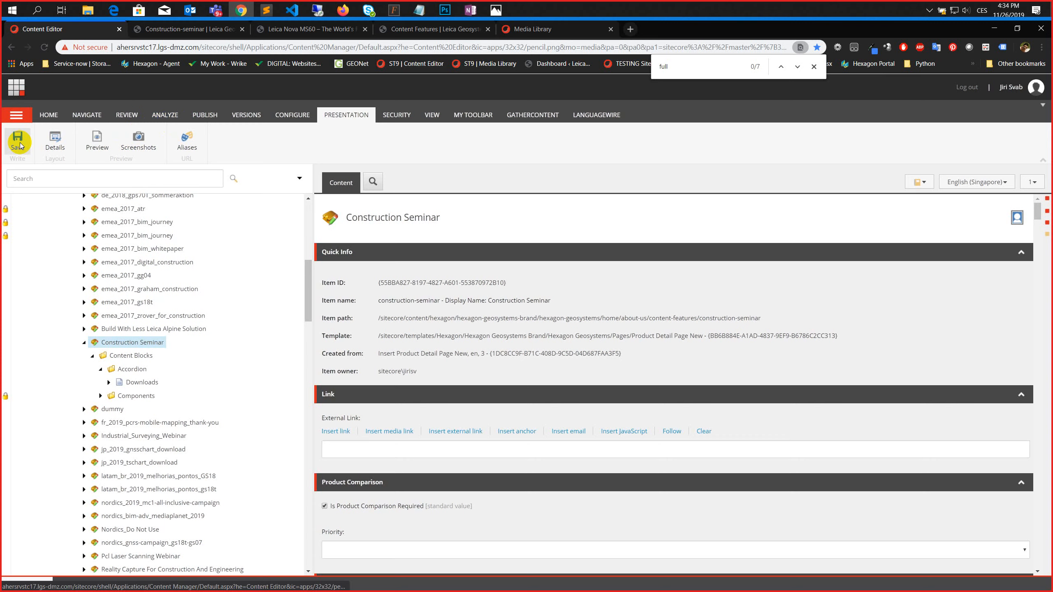
Publish the Construction Seminar item with its subitems in English (Singapore) to the Beta target
left_click(202, 118)
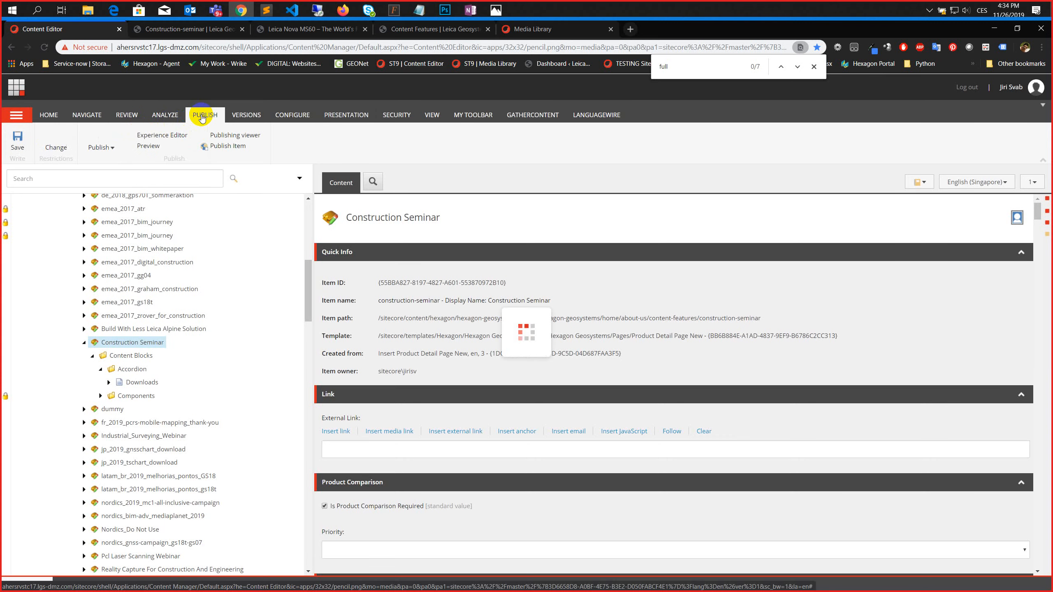
left_click(217, 147)
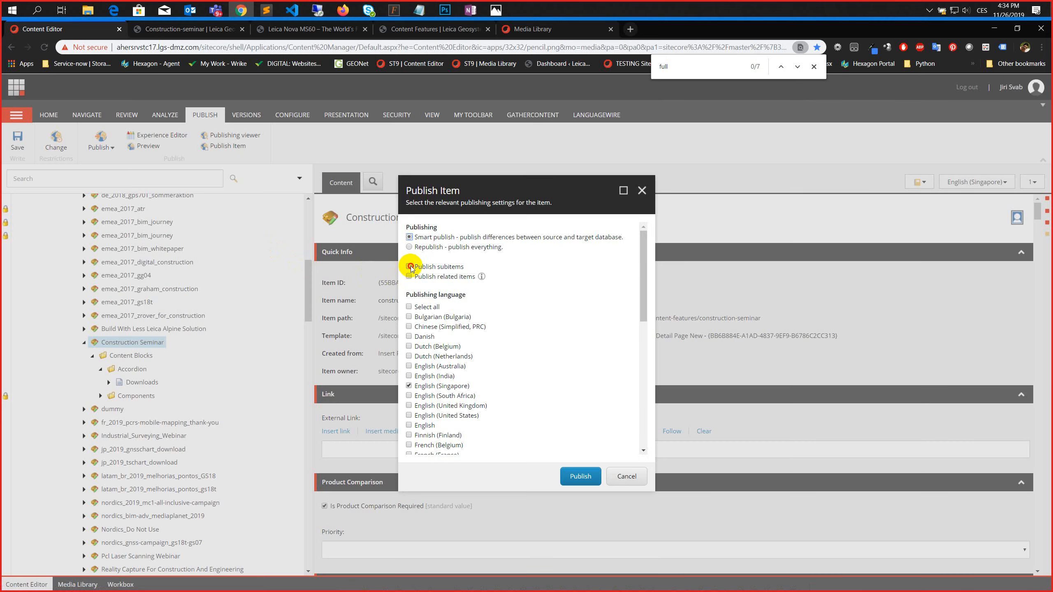
scroll(505, 372, "down", 5)
left_click(572, 469)
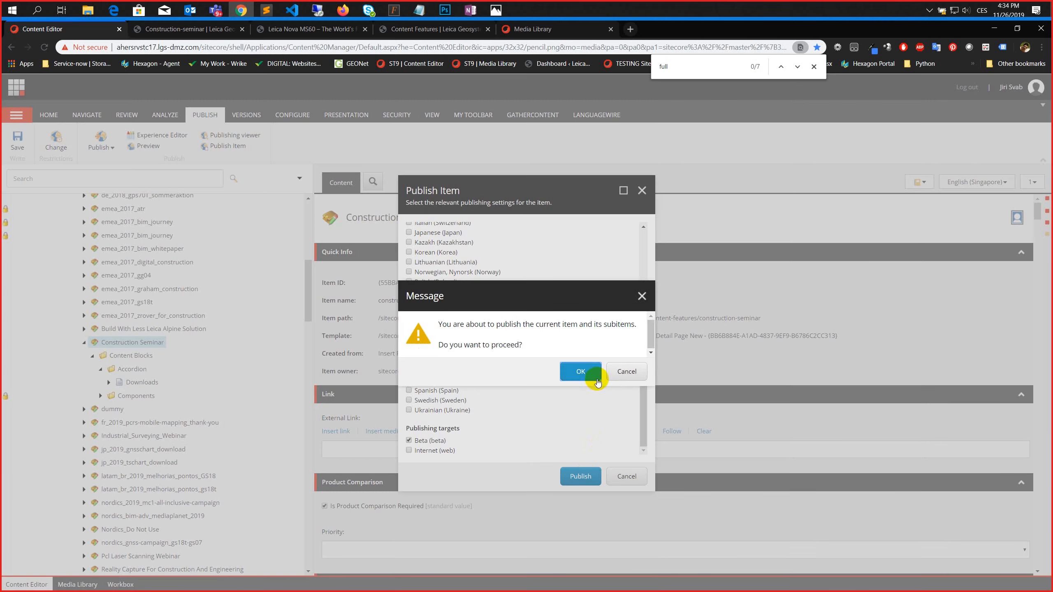
left_click(590, 375)
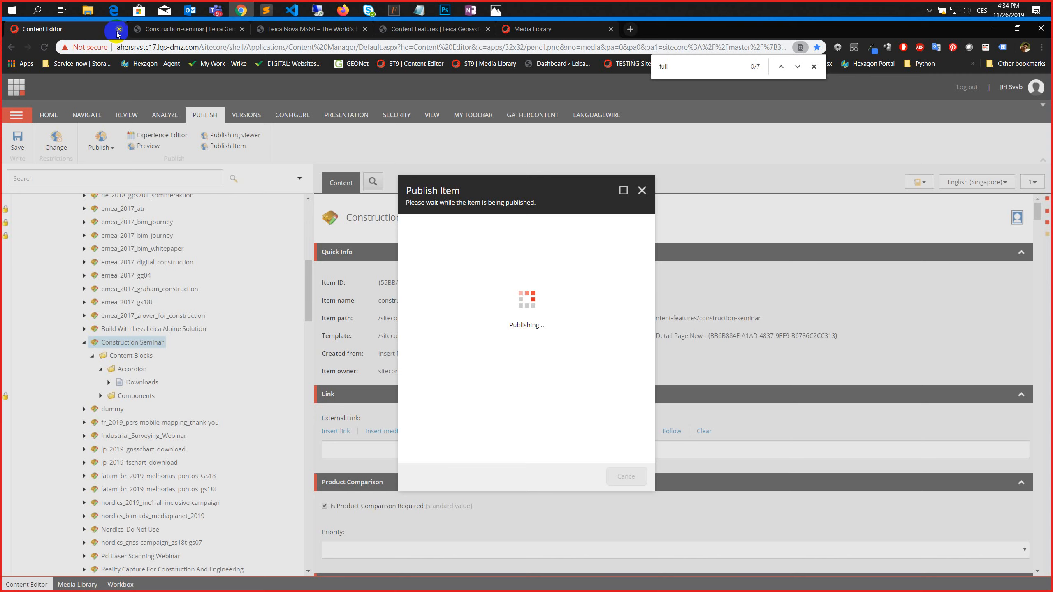
Reload the beta construction-seminar page and examine its image carousel slides
left_click(201, 30)
left_click(46, 48)
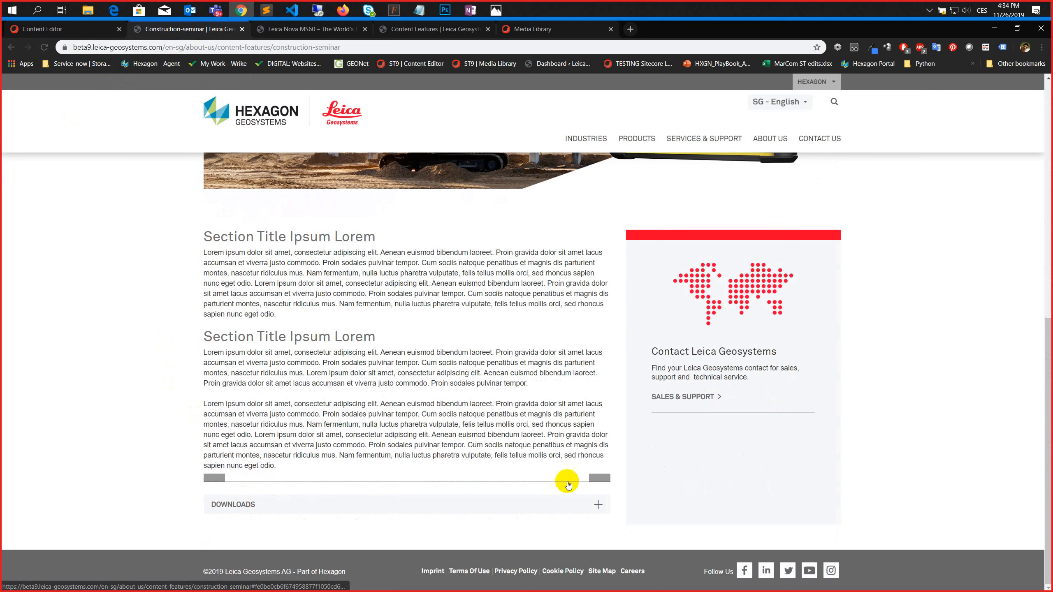
left_click(593, 477)
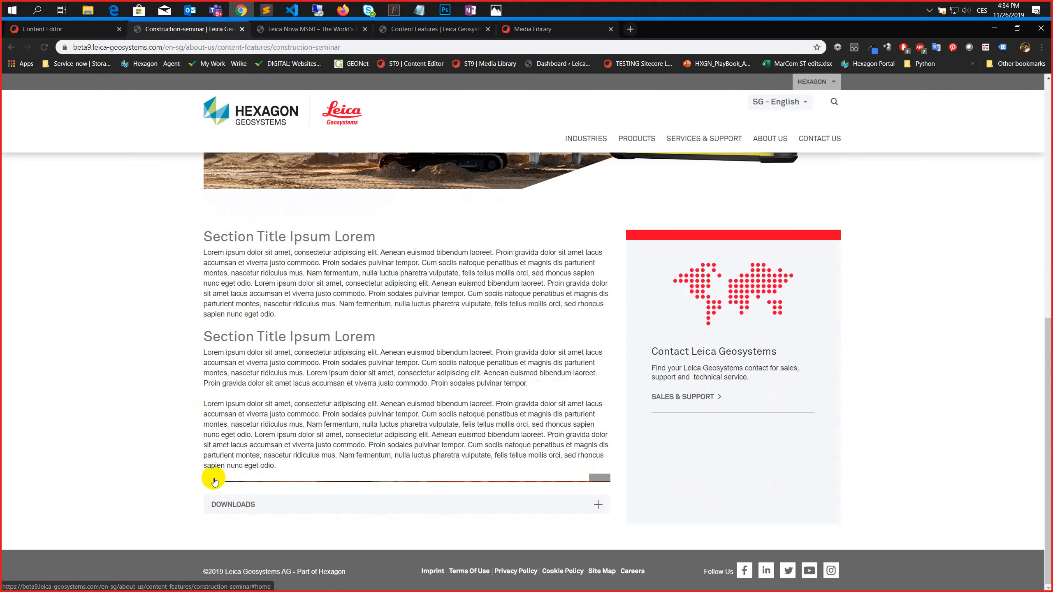
scroll(181, 458, "down", 4)
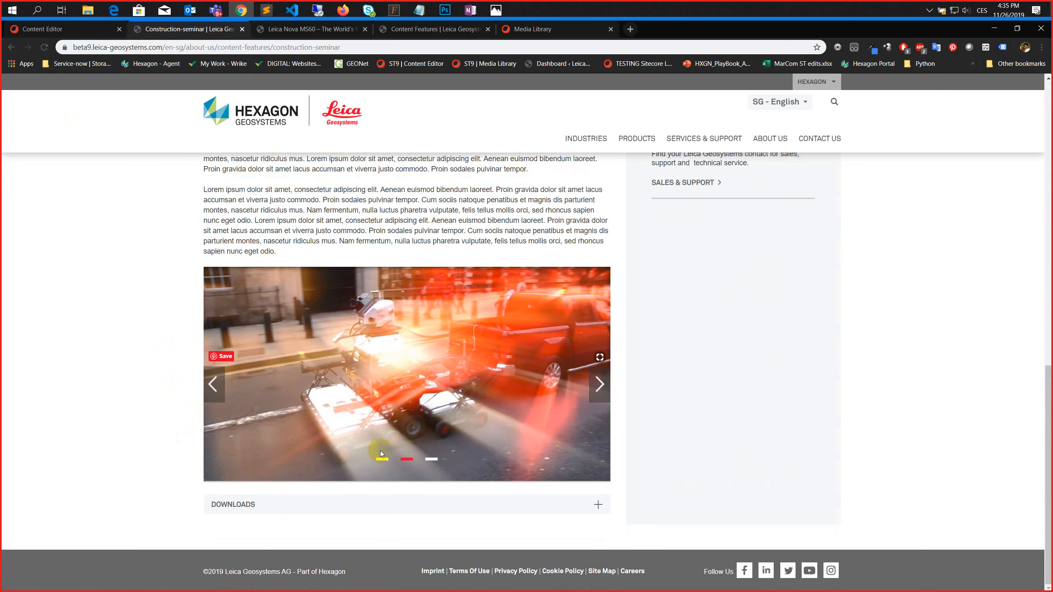
left_click(431, 459)
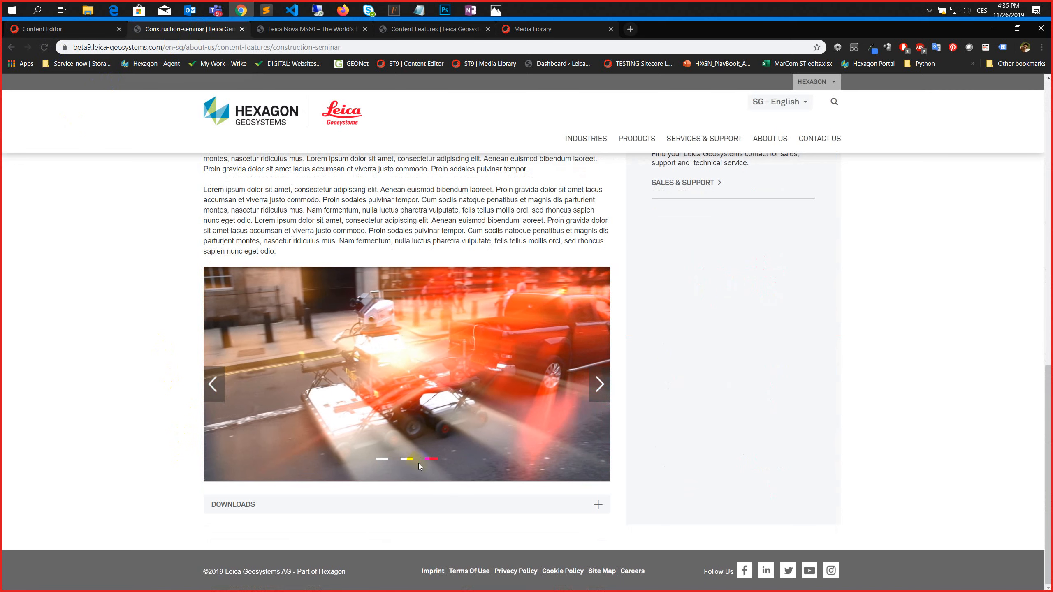
Expand the Downloads accordion on the beta construction-seminar page and test link 1
left_click(523, 28)
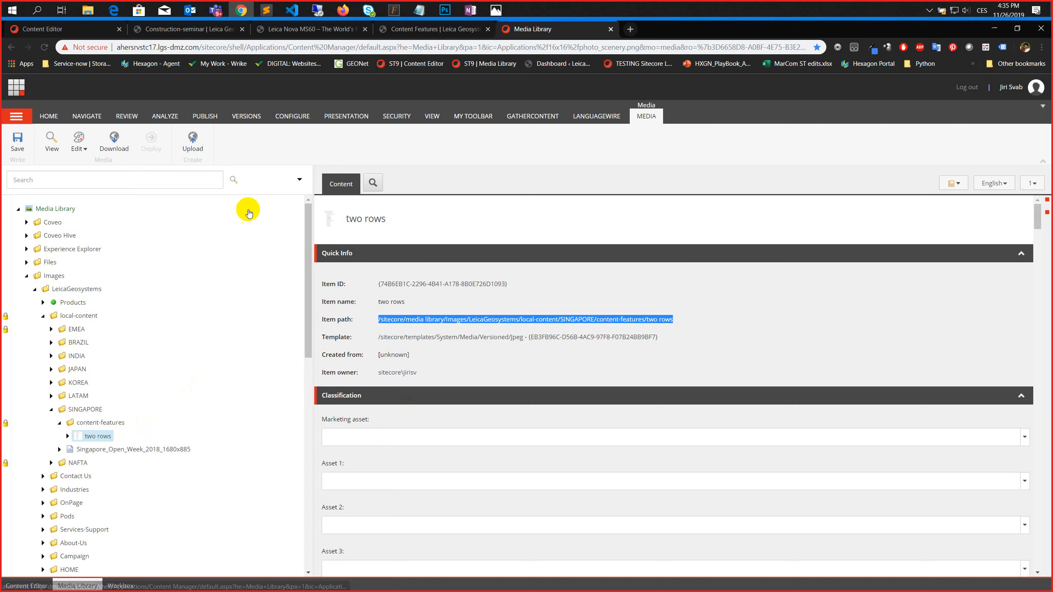
left_click(42, 29)
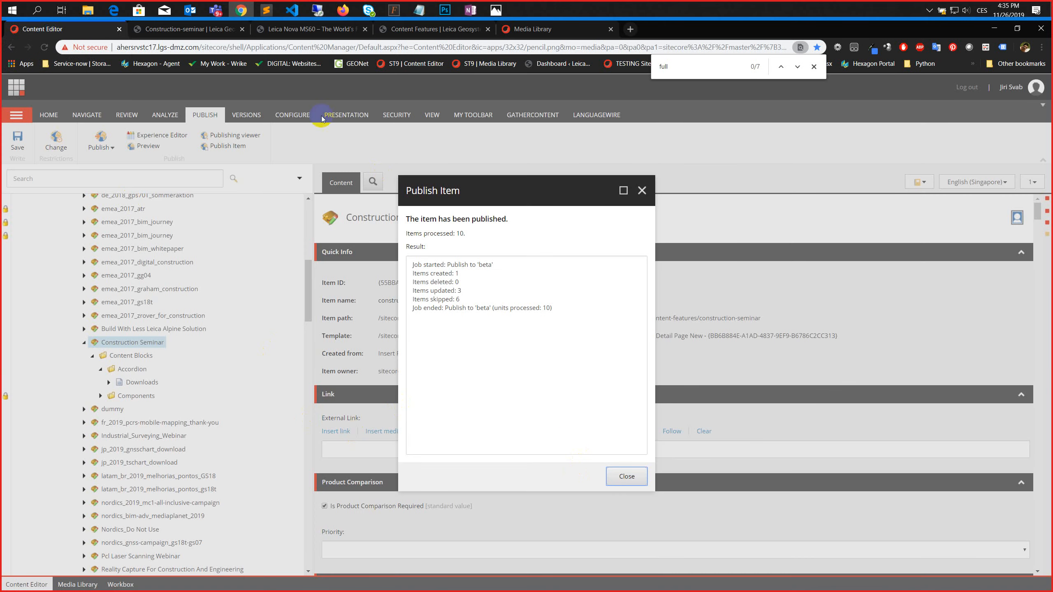
left_click(195, 29)
left_click(223, 503)
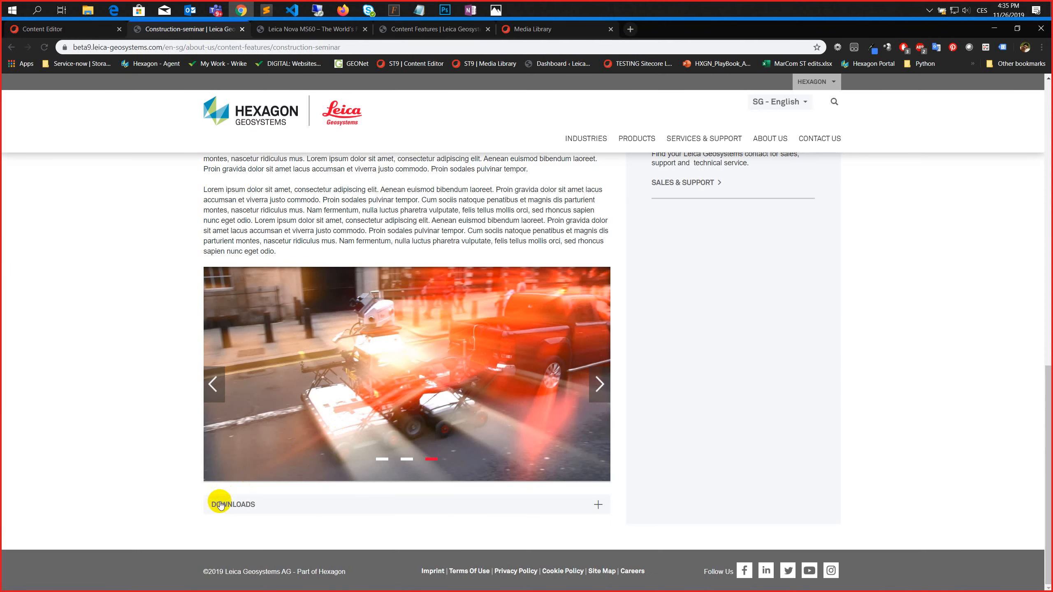
scroll(199, 490, "down", 1)
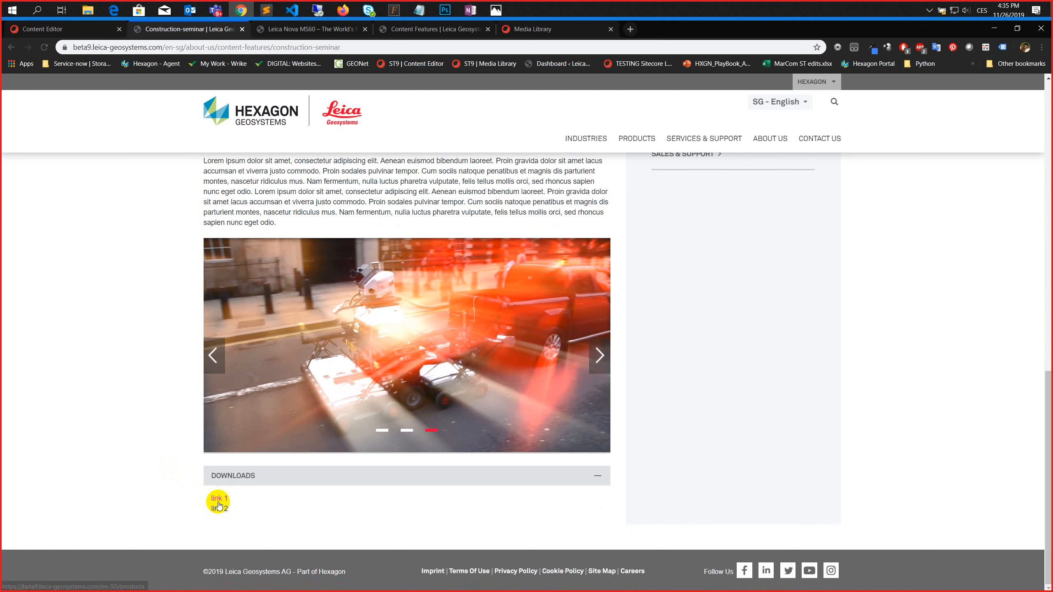
left_click(220, 503)
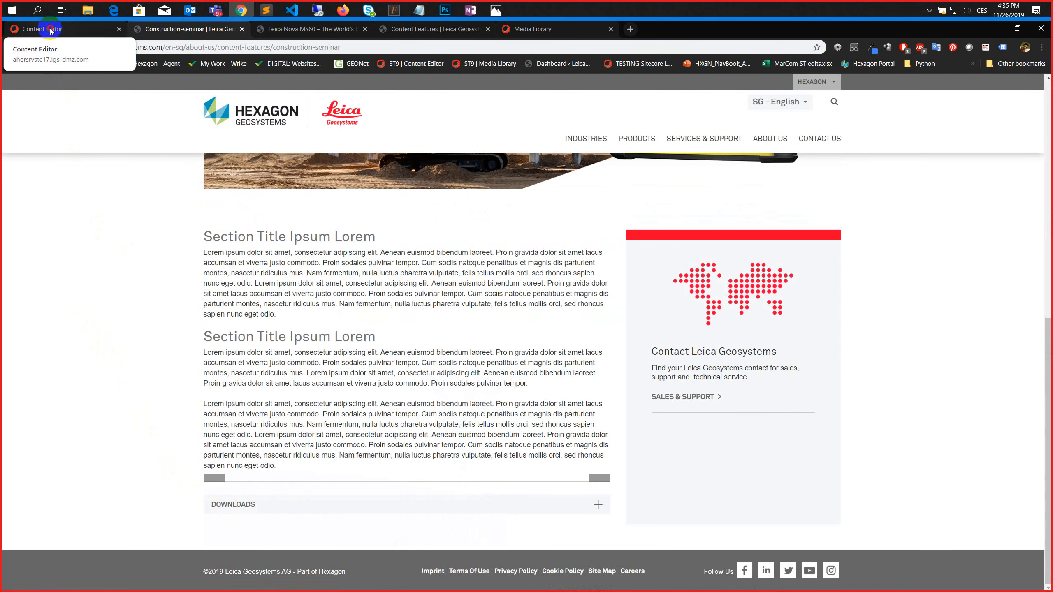
Close the publish results in the Content Editor and examine the 1 Content Image item's thumbnail and Active option
left_click(49, 29)
left_click(614, 479)
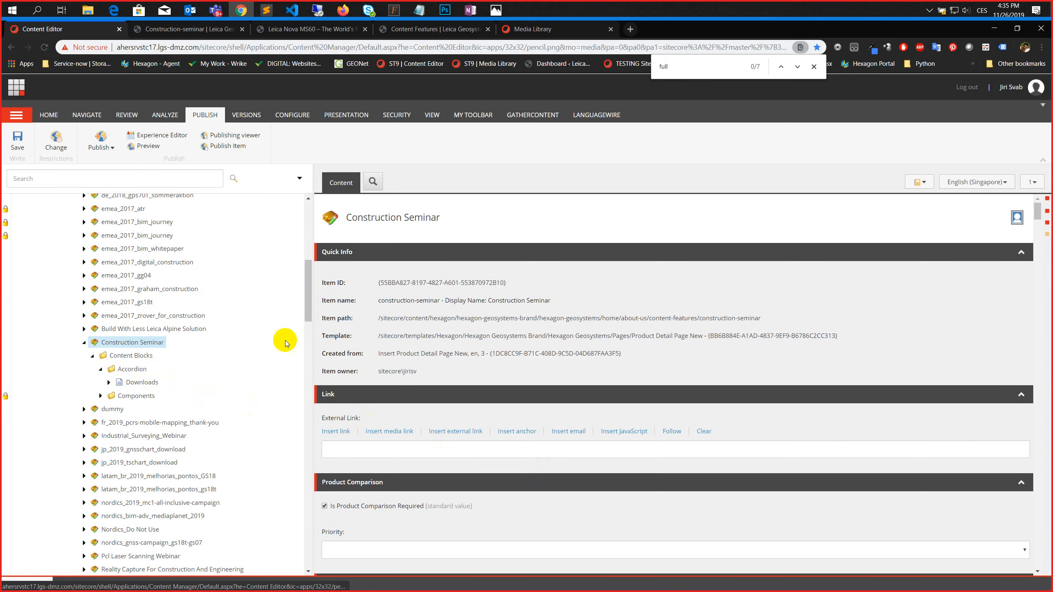
scroll(460, 423, "down", 5)
left_click(101, 395)
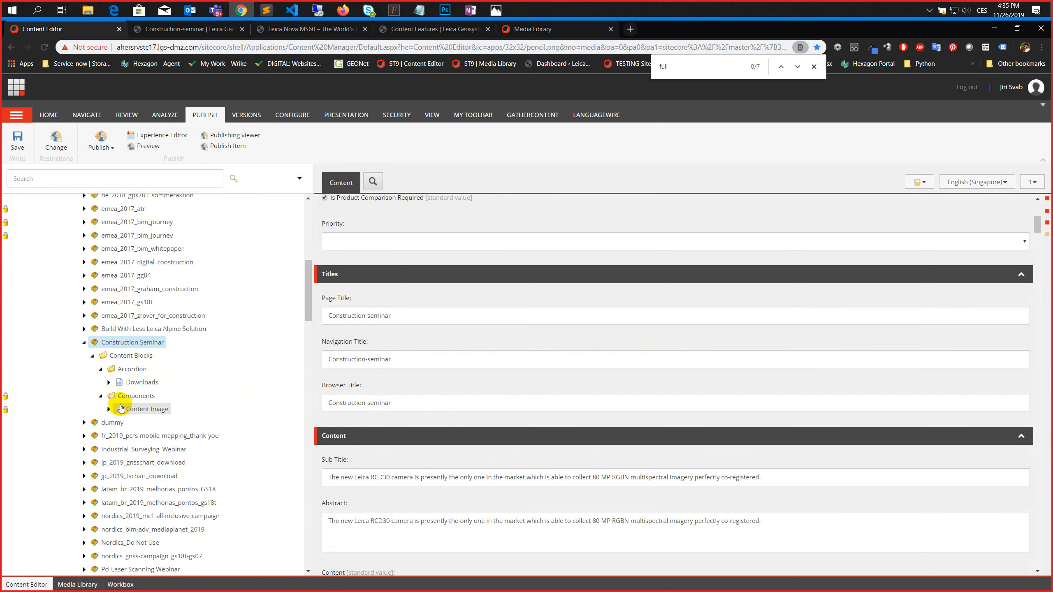
left_click(108, 409)
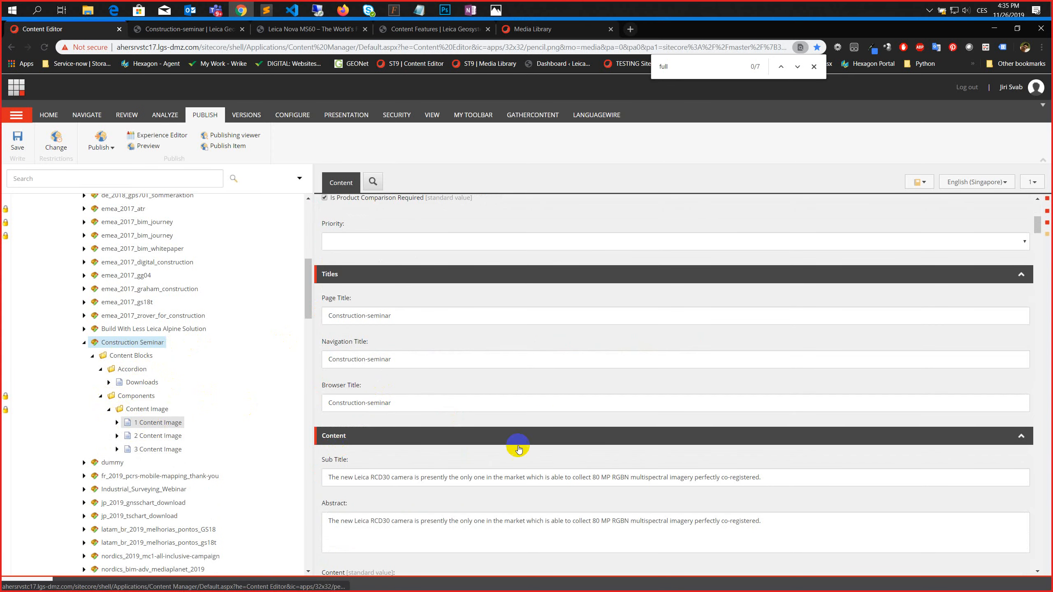
scroll(435, 382, "down", 7)
scroll(398, 305, "up", 13)
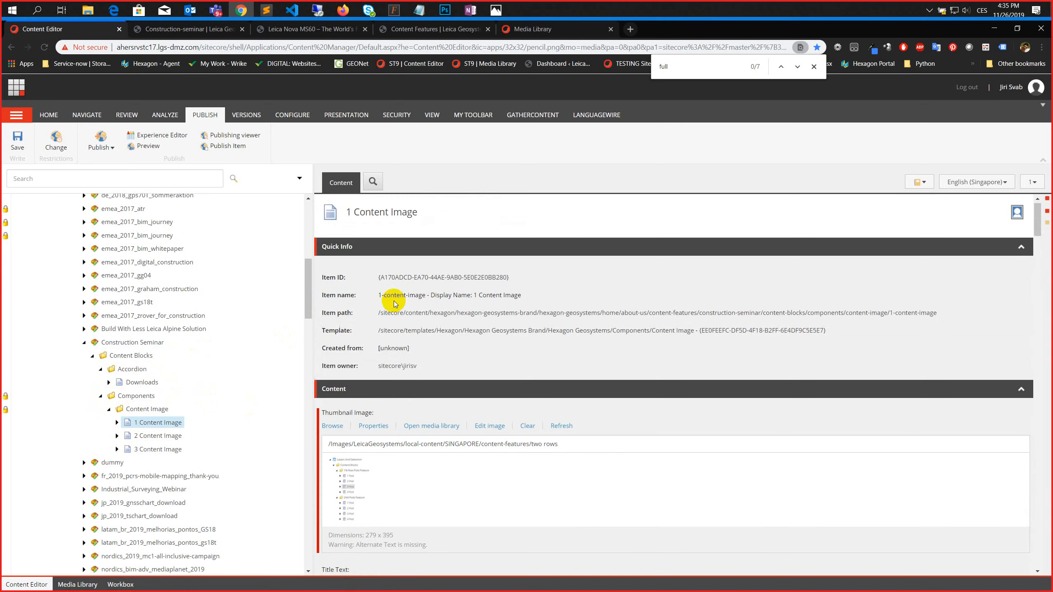
scroll(340, 482, "down", 4)
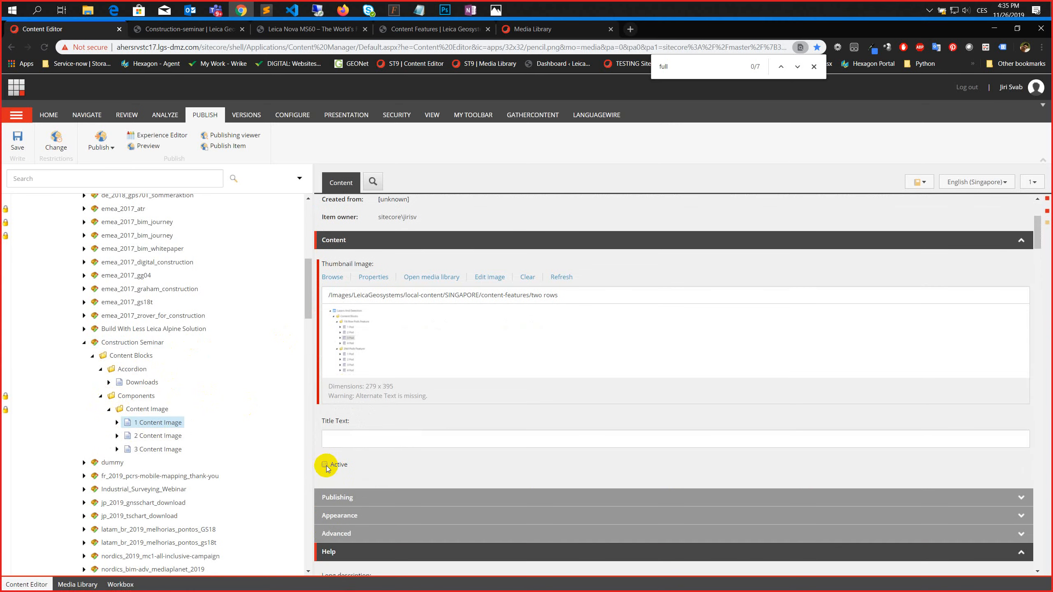
Save the 1 Content Image item, and select the link 2 text in the Downloads accordion's rich text content
left_click(137, 382)
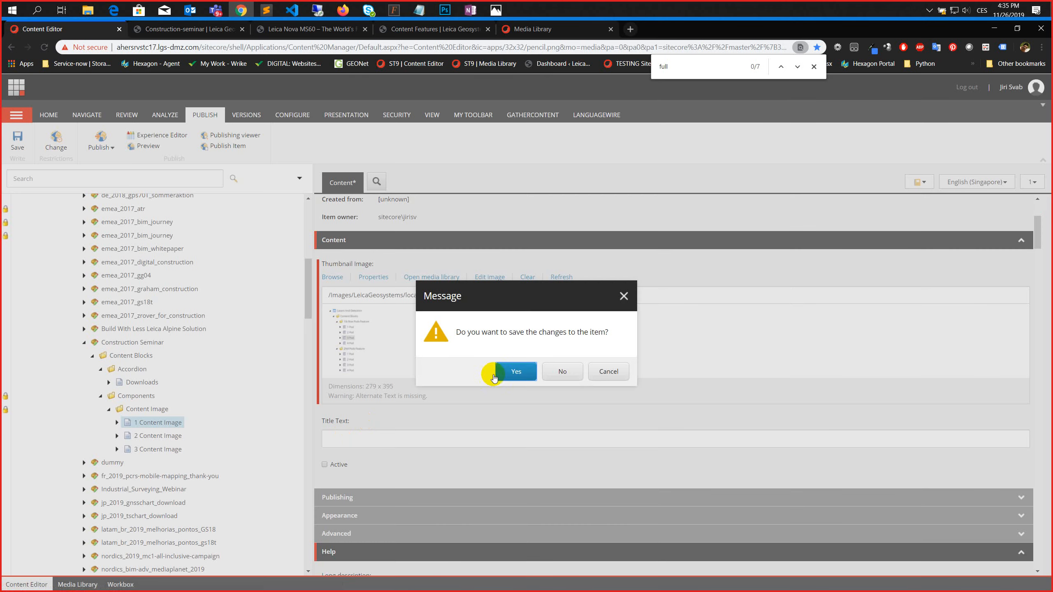
left_click(506, 380)
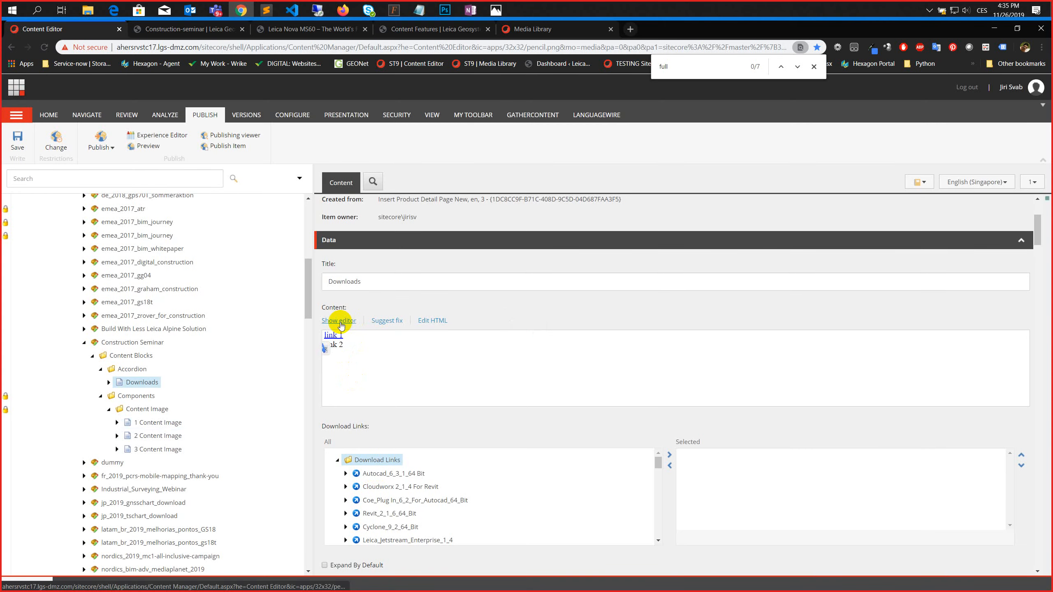
left_click(340, 323)
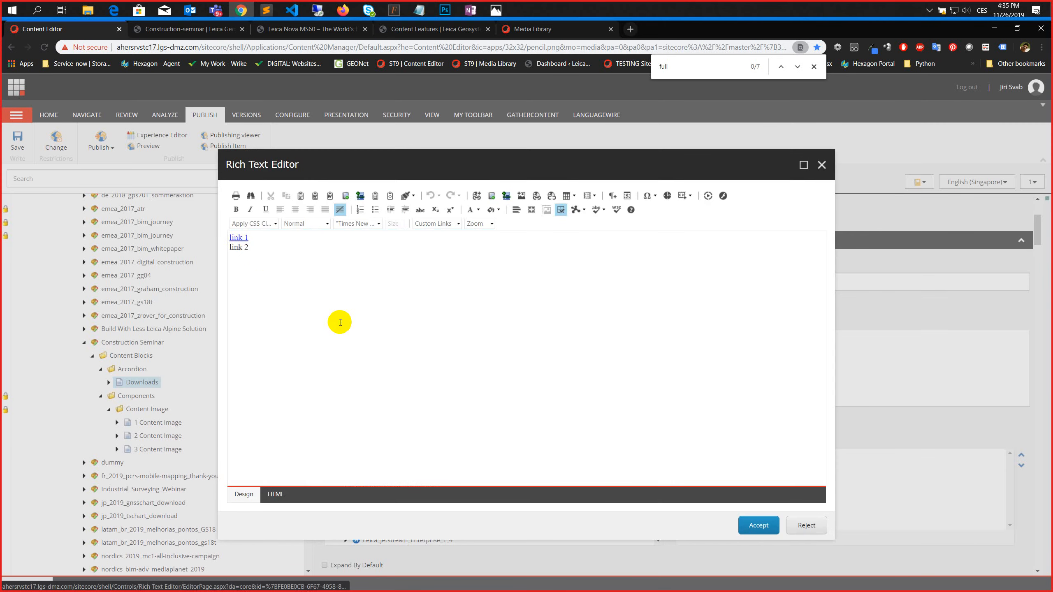
left_click_drag(250, 253, 229, 247)
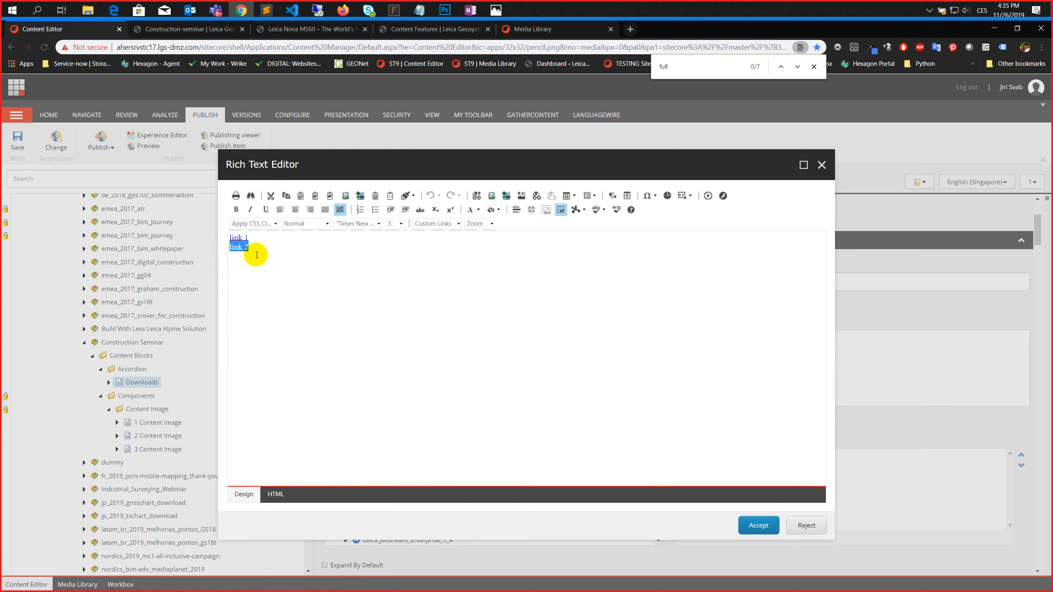
left_click(521, 198)
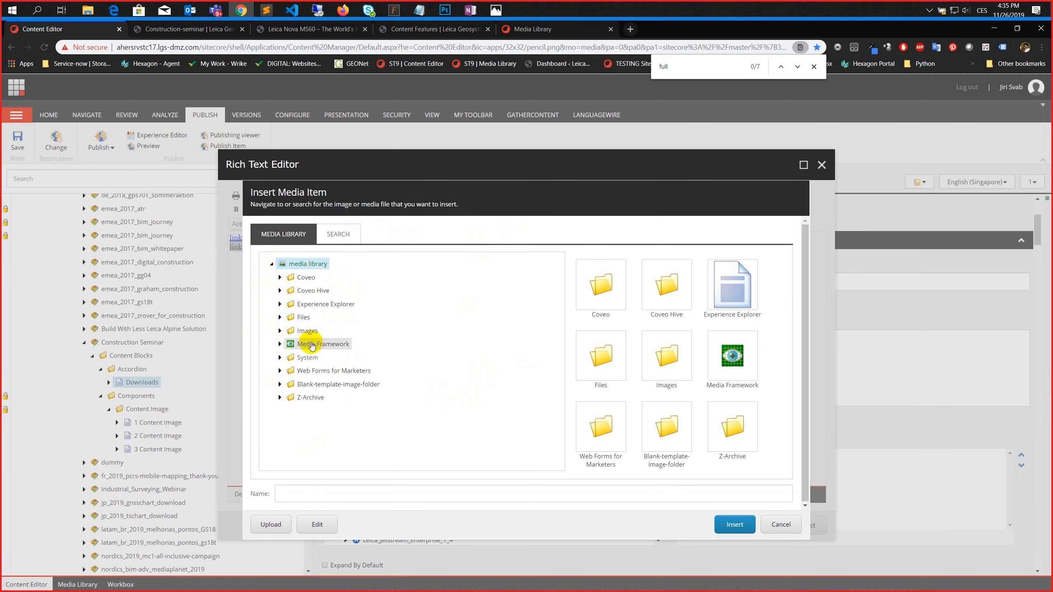
left_click(556, 30)
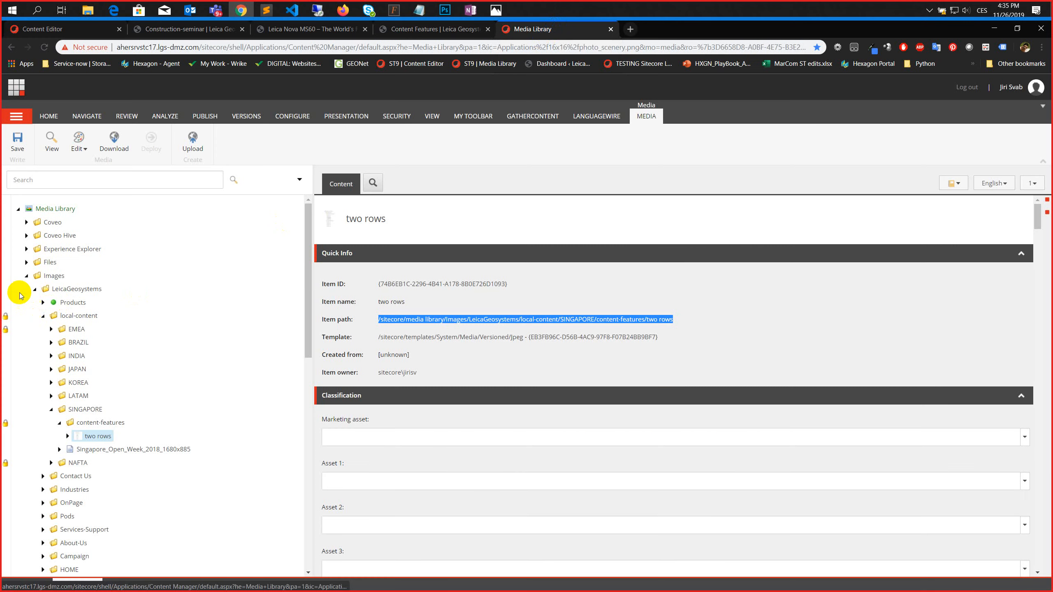
left_click(26, 275)
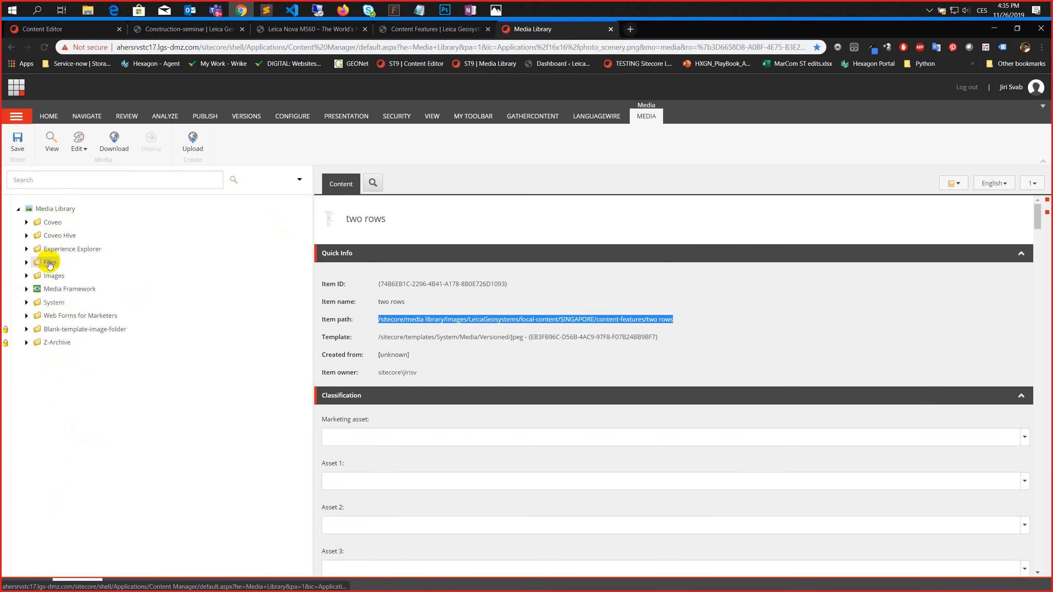
left_click(104, 29)
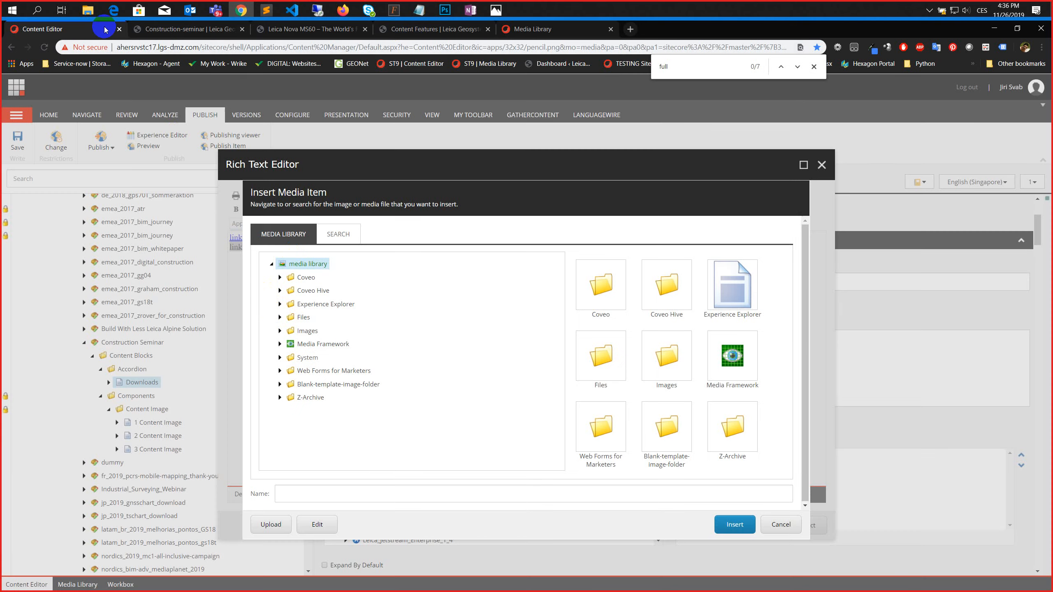
left_click(279, 317)
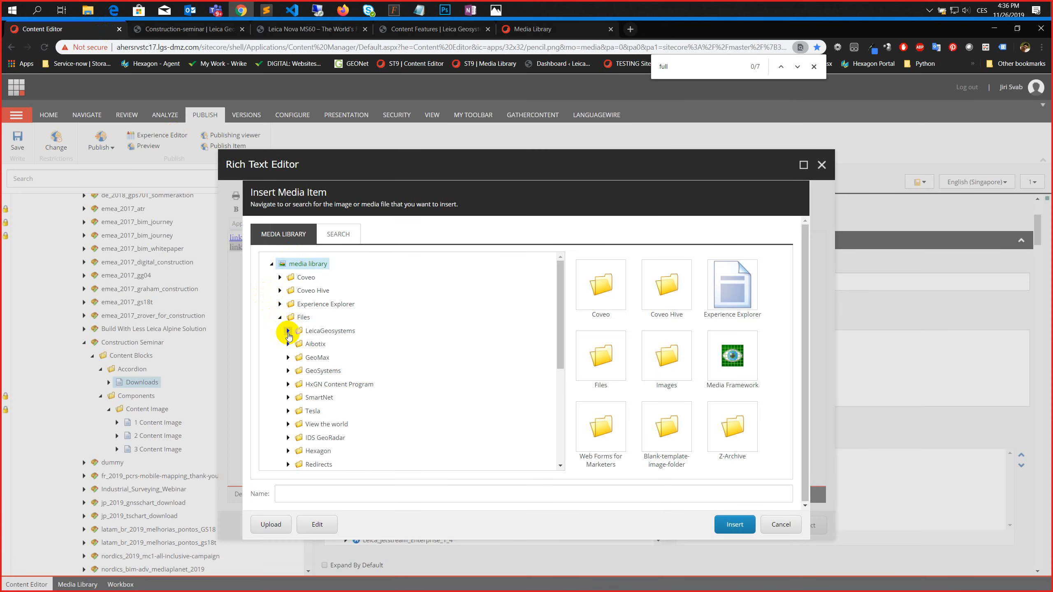
left_click(288, 332)
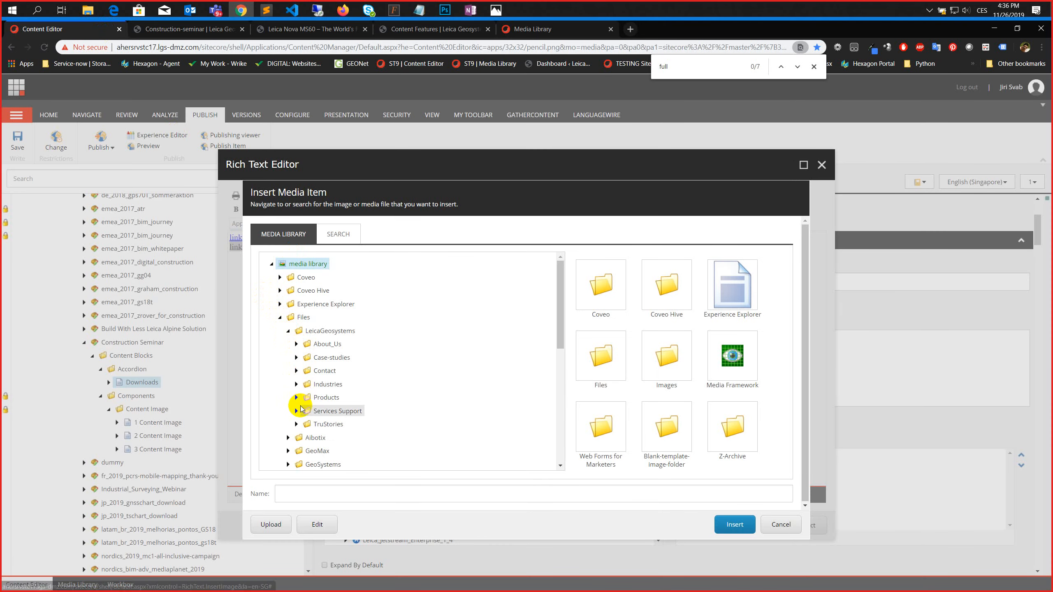
left_click(297, 398)
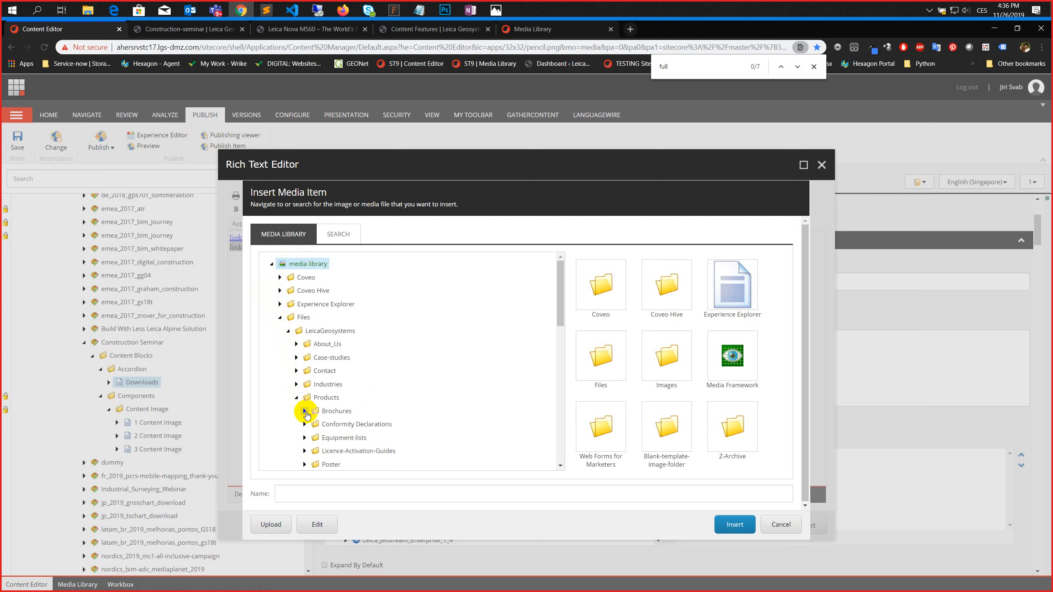
left_click(305, 411)
scroll(304, 390, "down", 3)
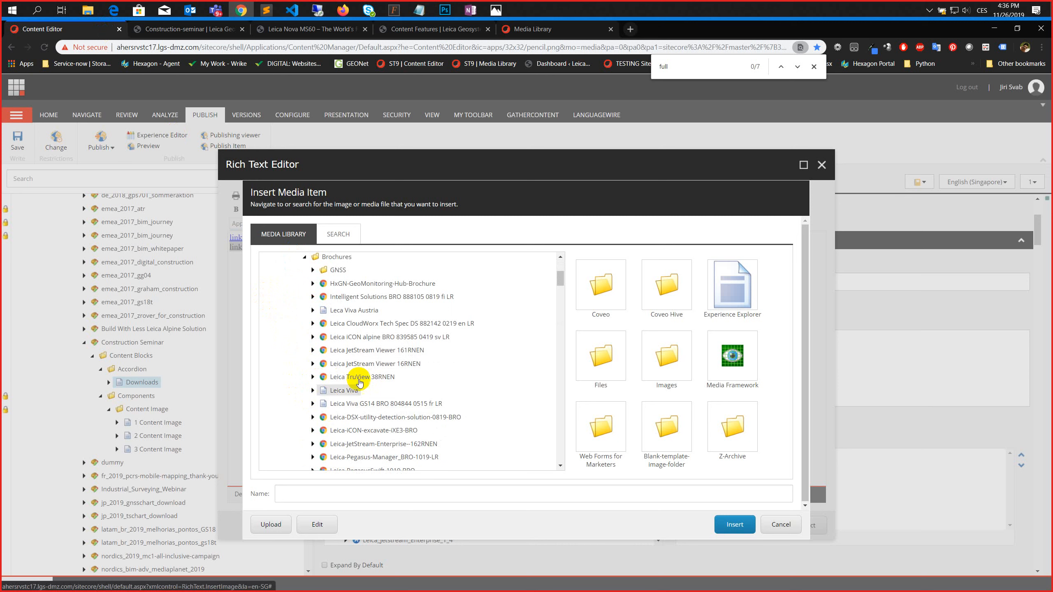
left_click(361, 337)
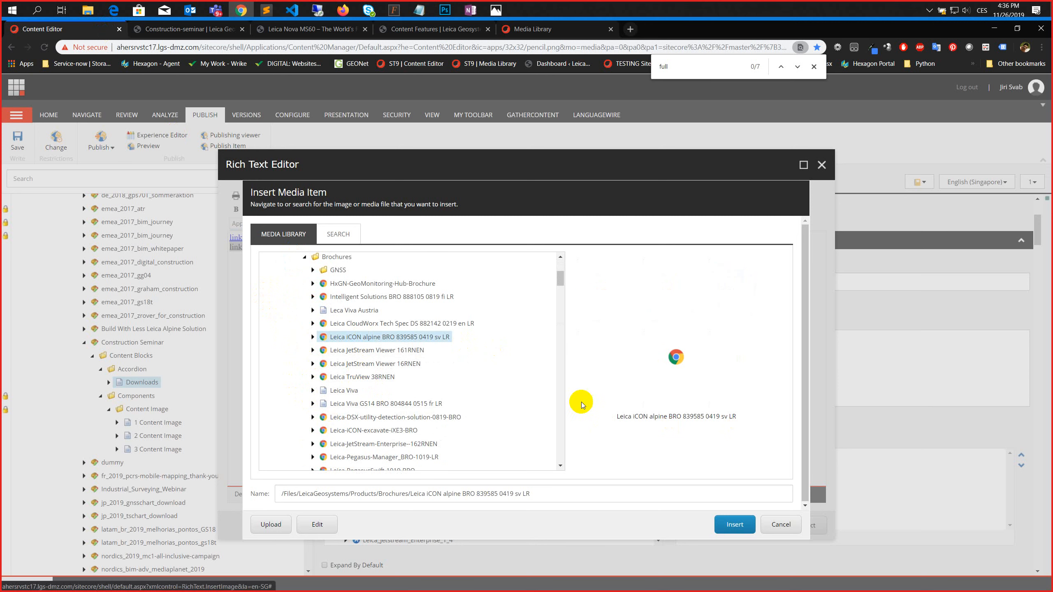
left_click(735, 524)
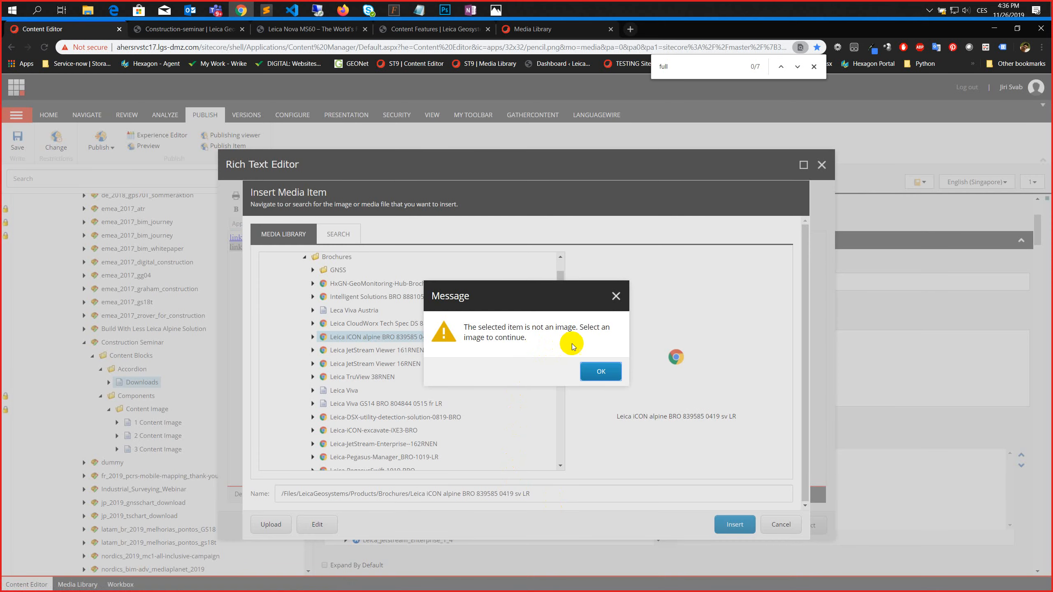
left_click(606, 376)
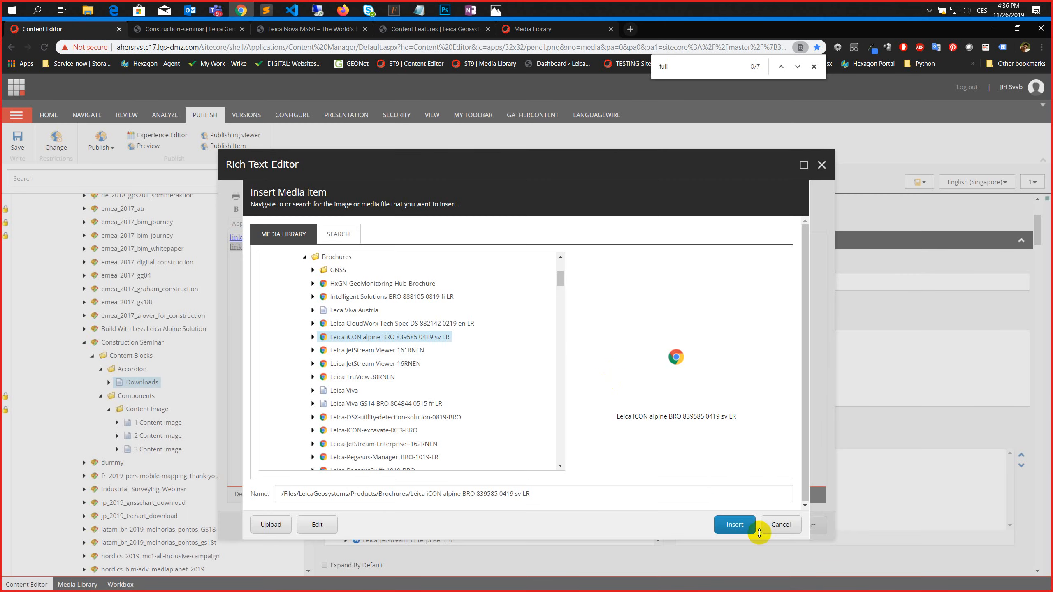
left_click(787, 524)
Link the link 2 text to a media file from the LeicaGeosystems product Brochures folder, and save the Downloads item
left_click(338, 269)
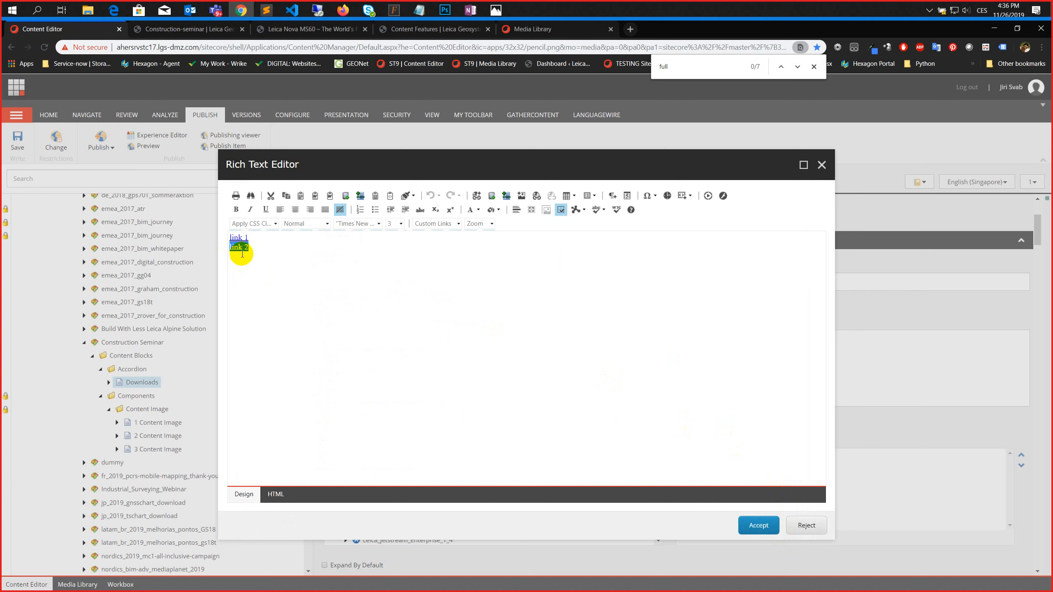
left_click(476, 198)
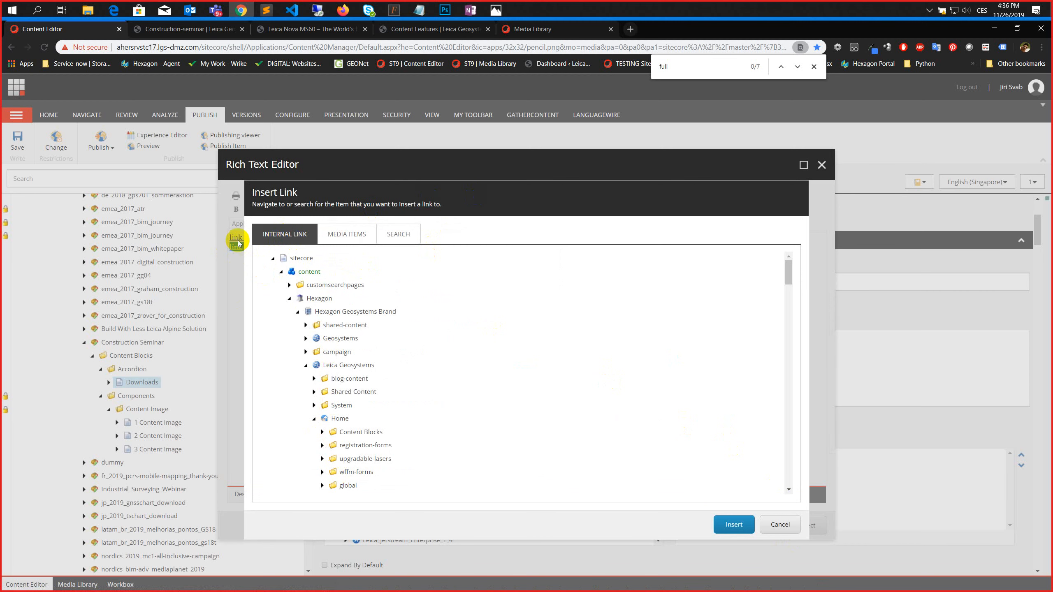
left_click(346, 240)
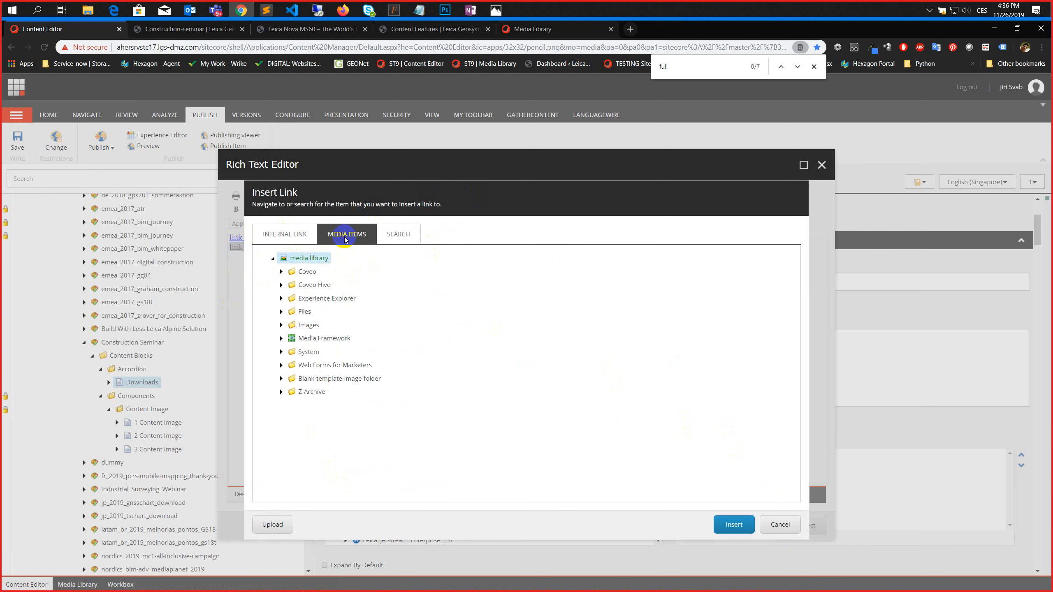
left_click(282, 312)
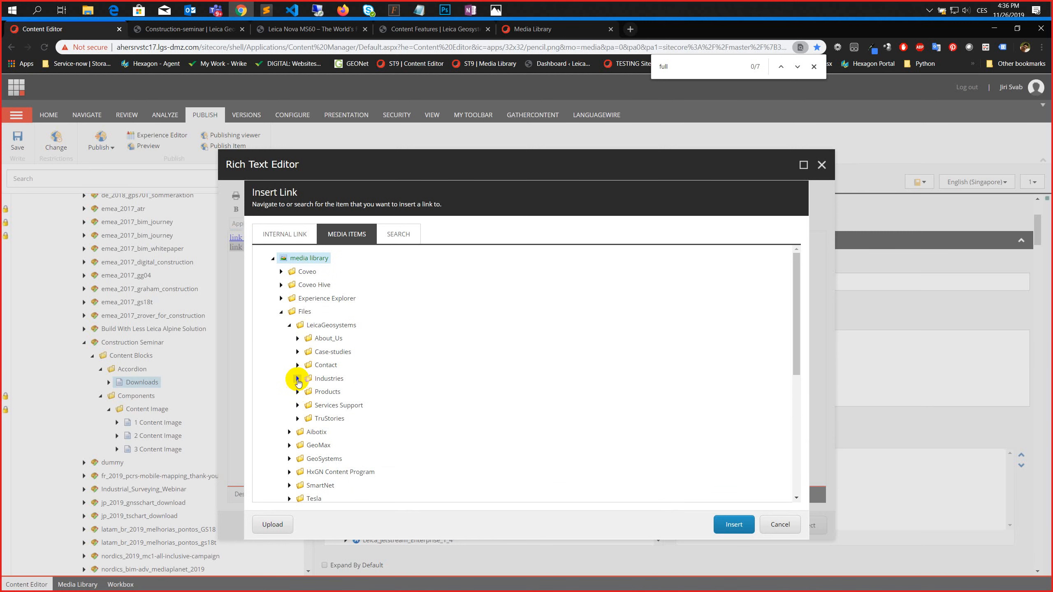
left_click(298, 392)
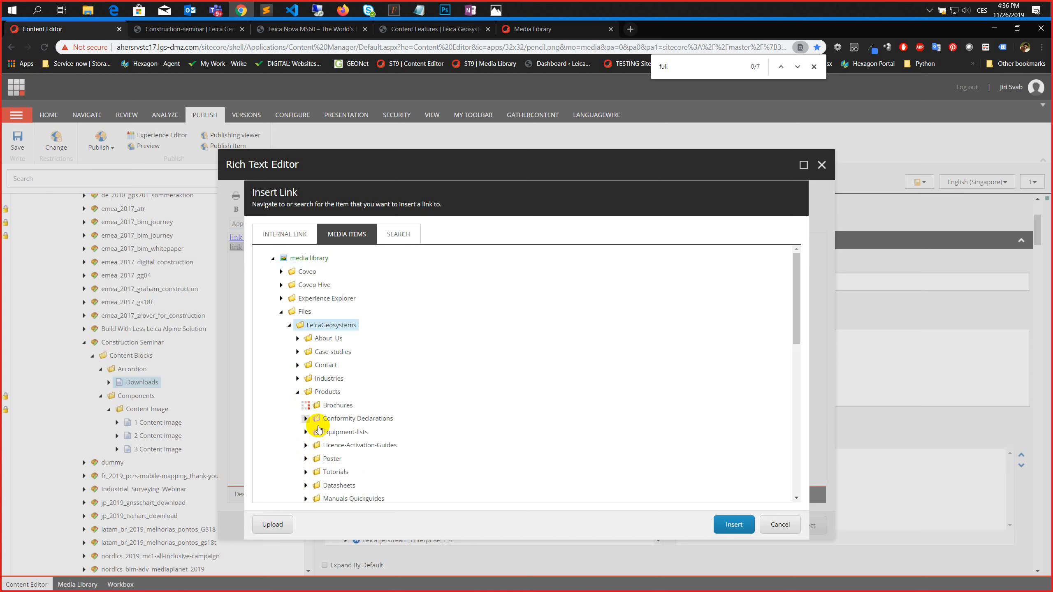
left_click(356, 432)
left_click(728, 525)
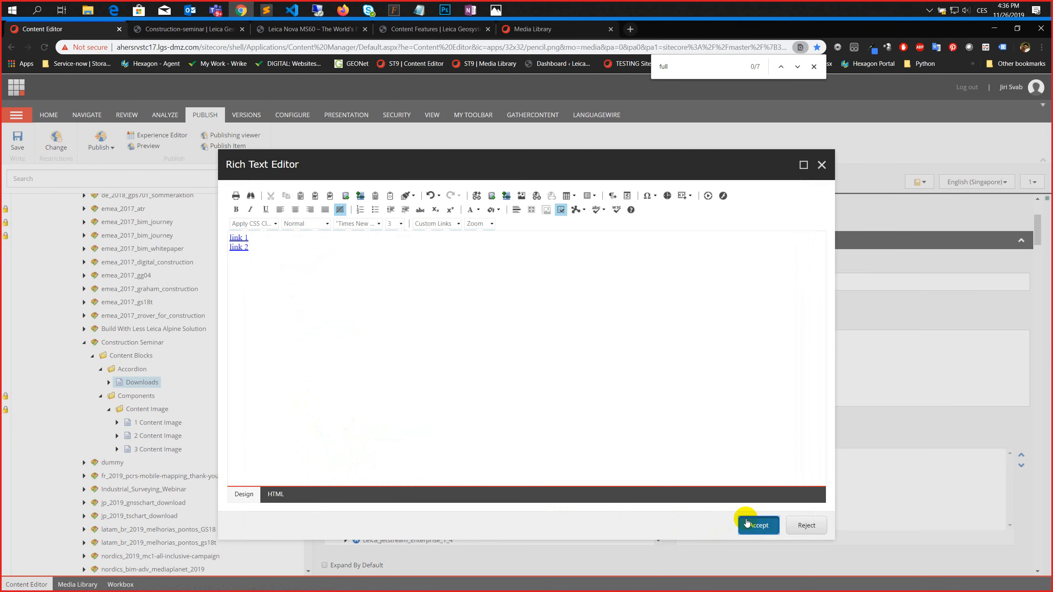
left_click(747, 524)
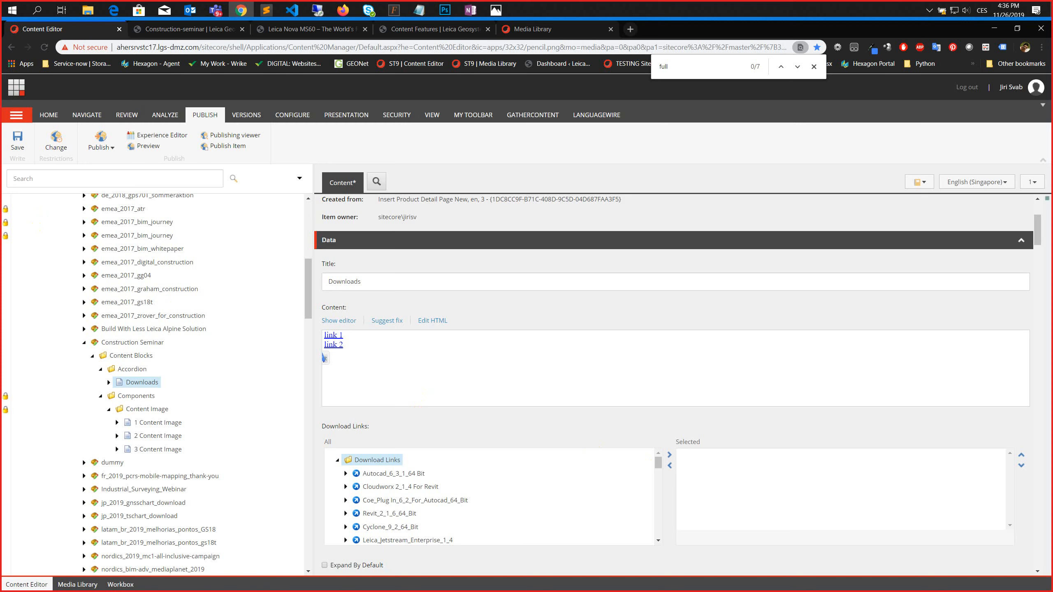
left_click(16, 139)
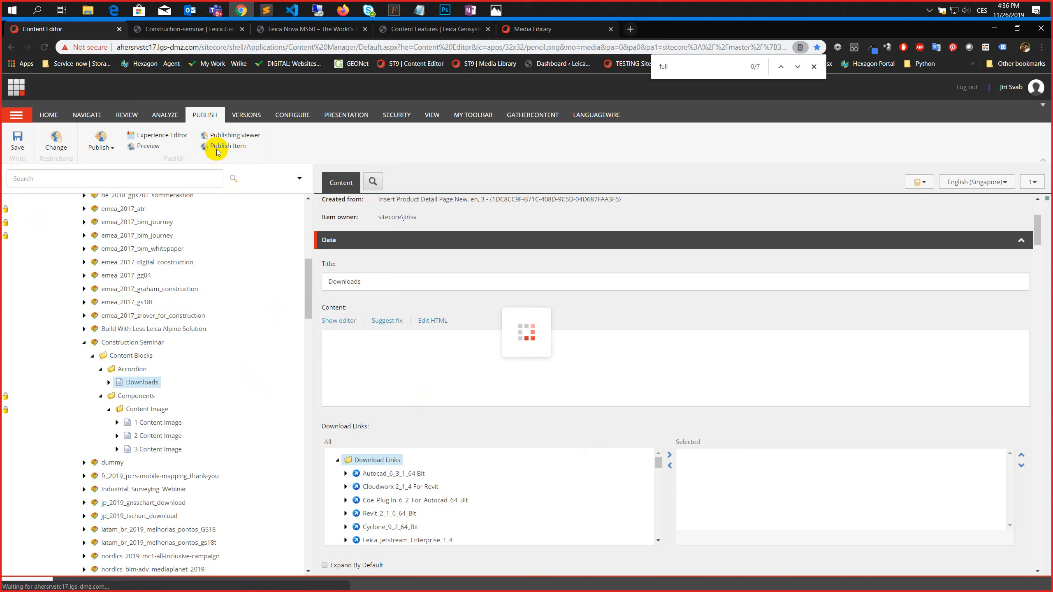
Expand the Downloads accordion on the beta construction-seminar page and examine its two links
left_click(201, 30)
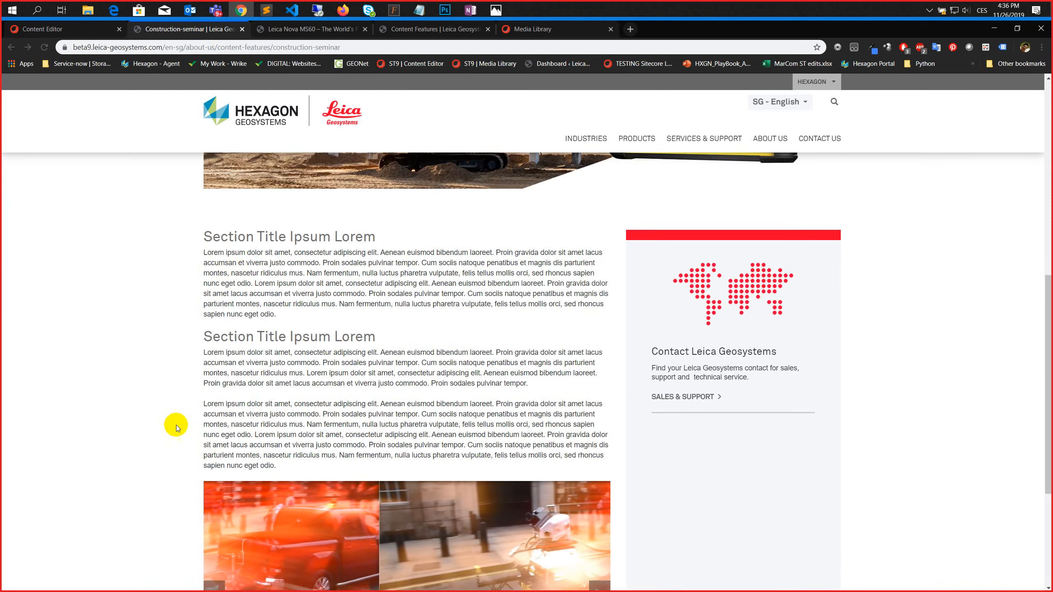
scroll(242, 426, "down", 5)
left_click(225, 505)
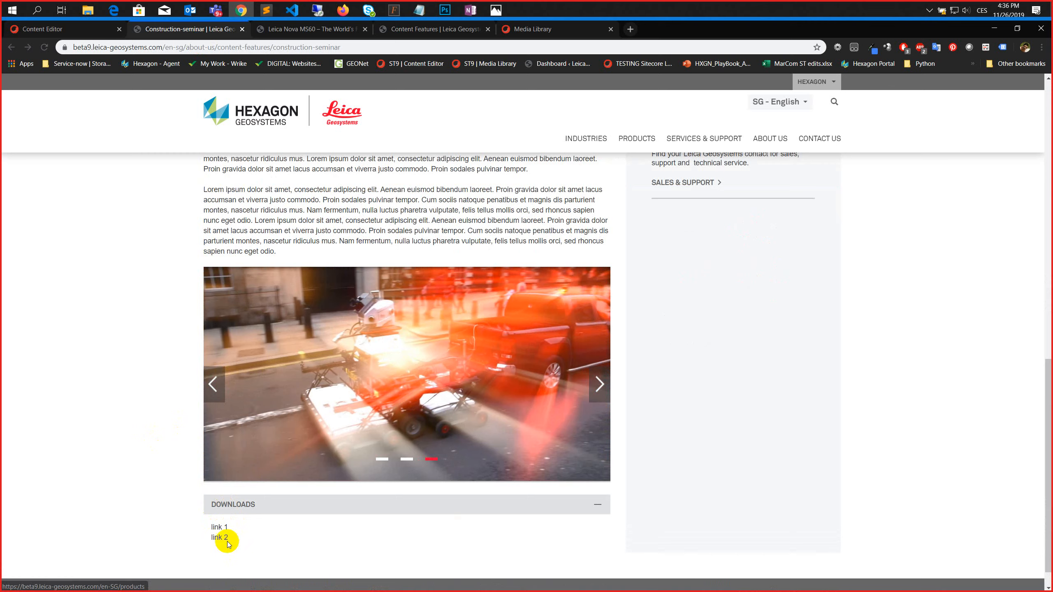
Open the content-features folder under Images/LeicaGeosystems/local-content/SINGAPORE in the Media Library
left_click(62, 30)
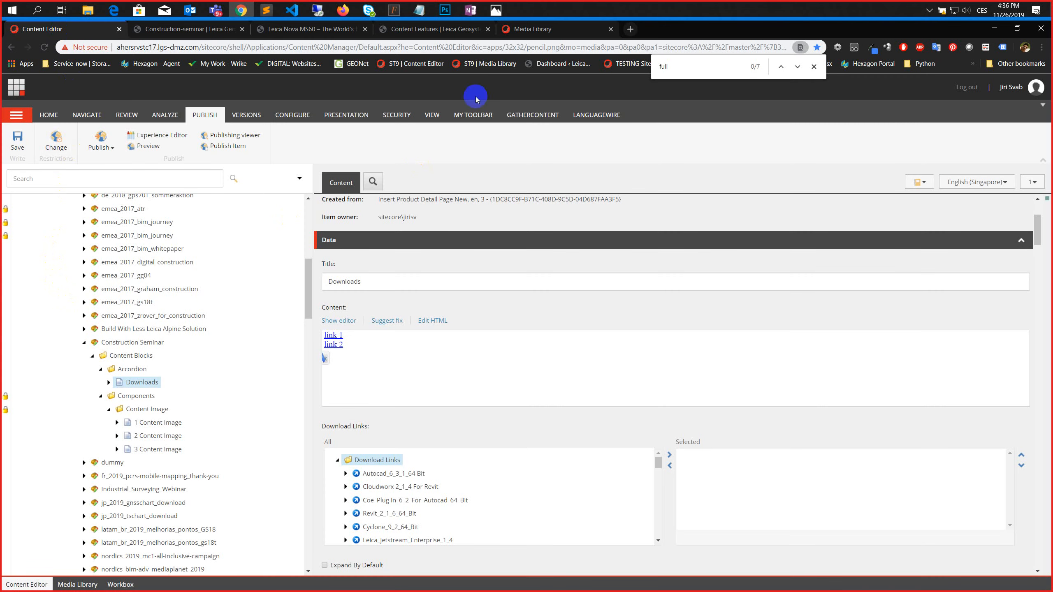
left_click(530, 30)
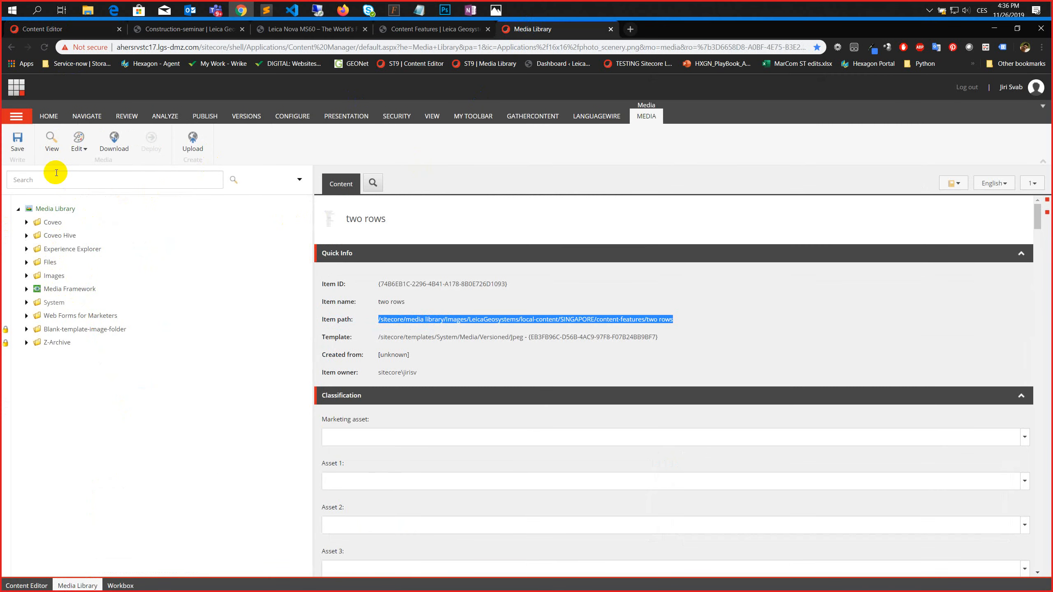
left_click(26, 276)
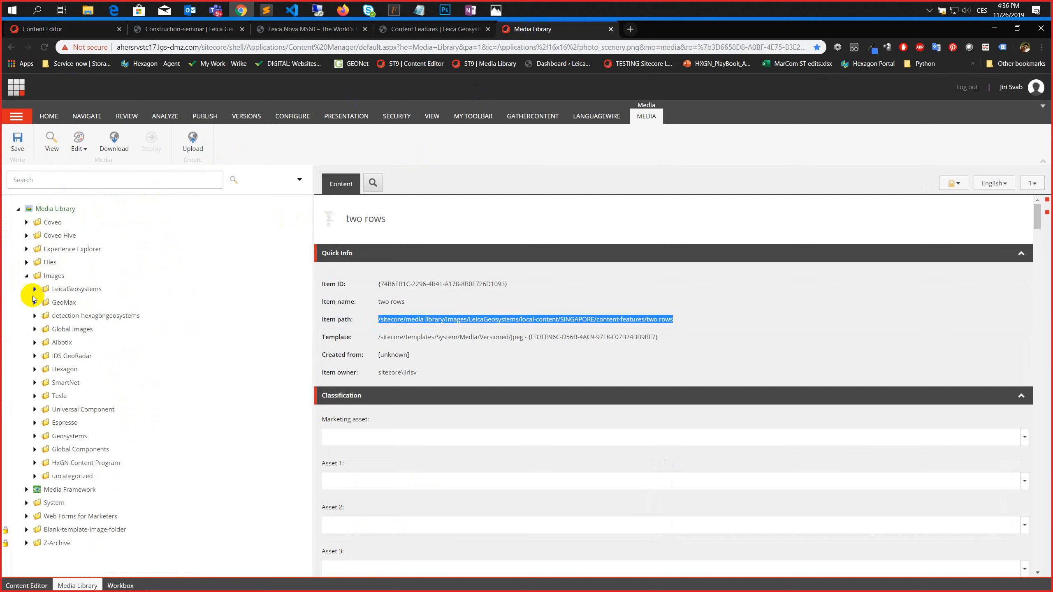
left_click(35, 289)
left_click(44, 316)
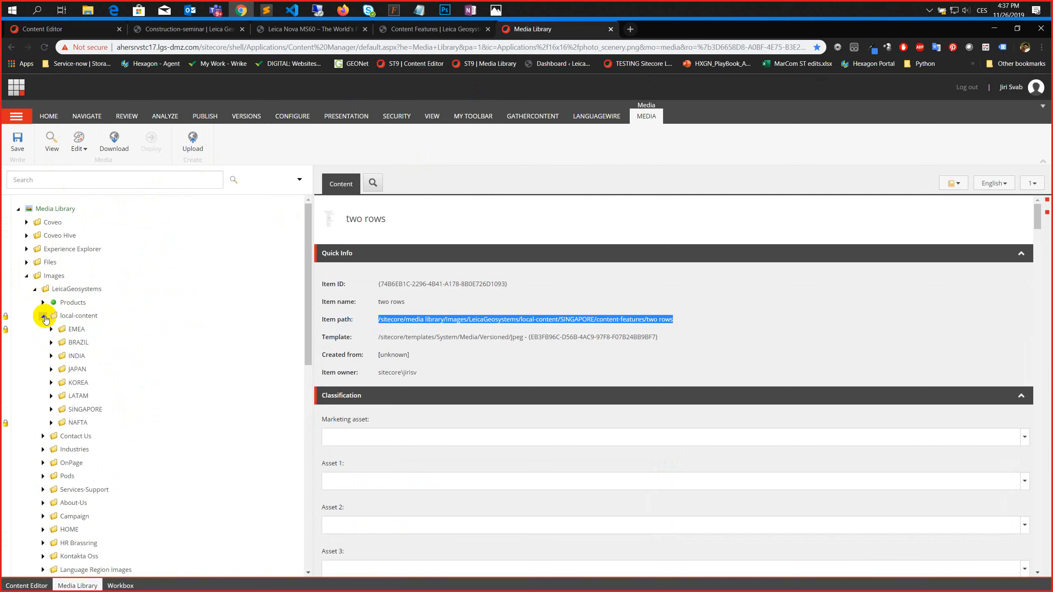
left_click(51, 409)
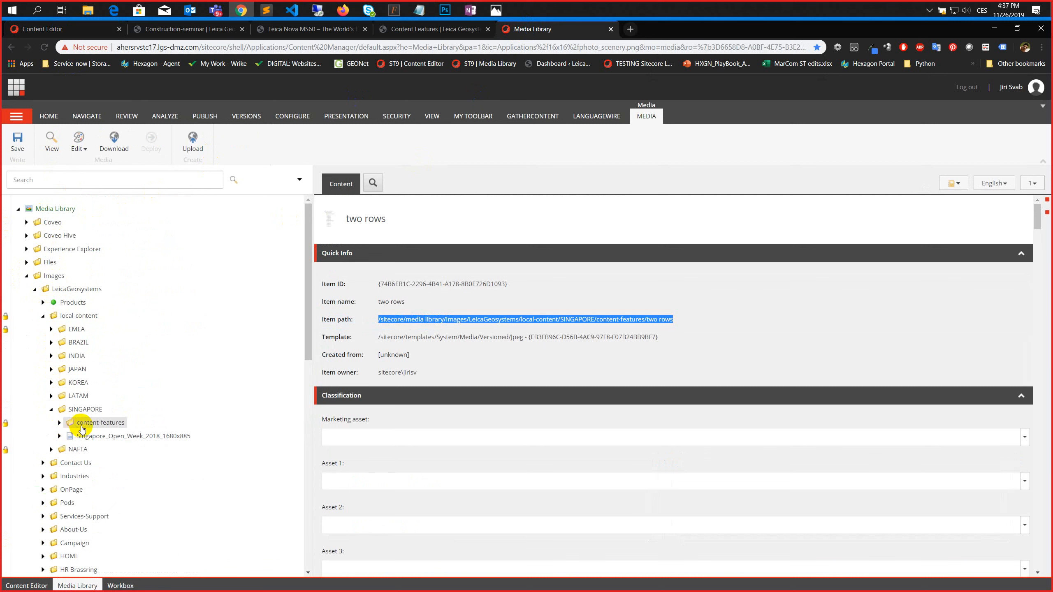
left_click(85, 423)
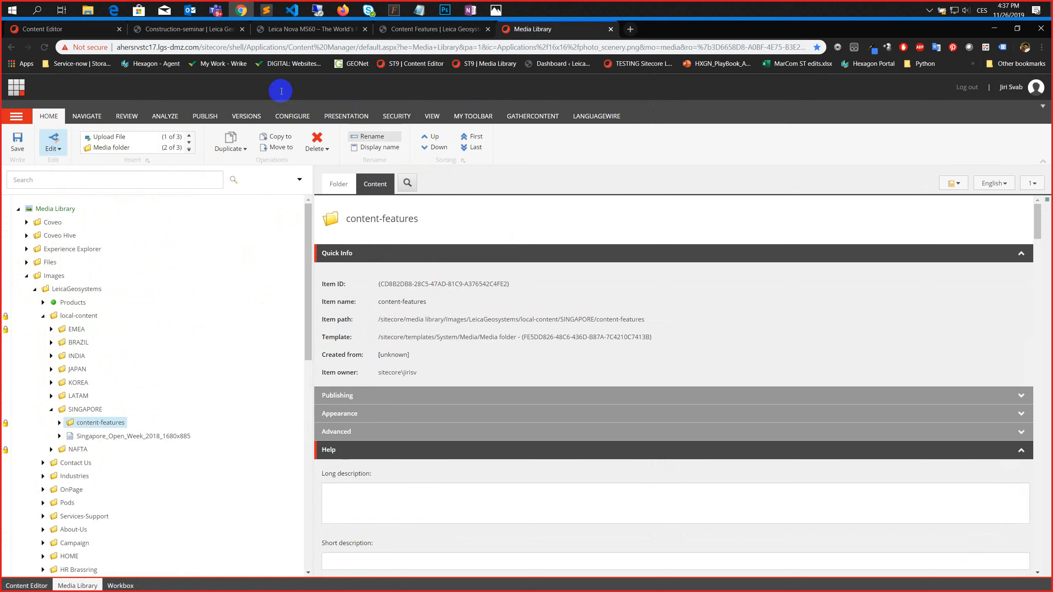
left_click(931, 10)
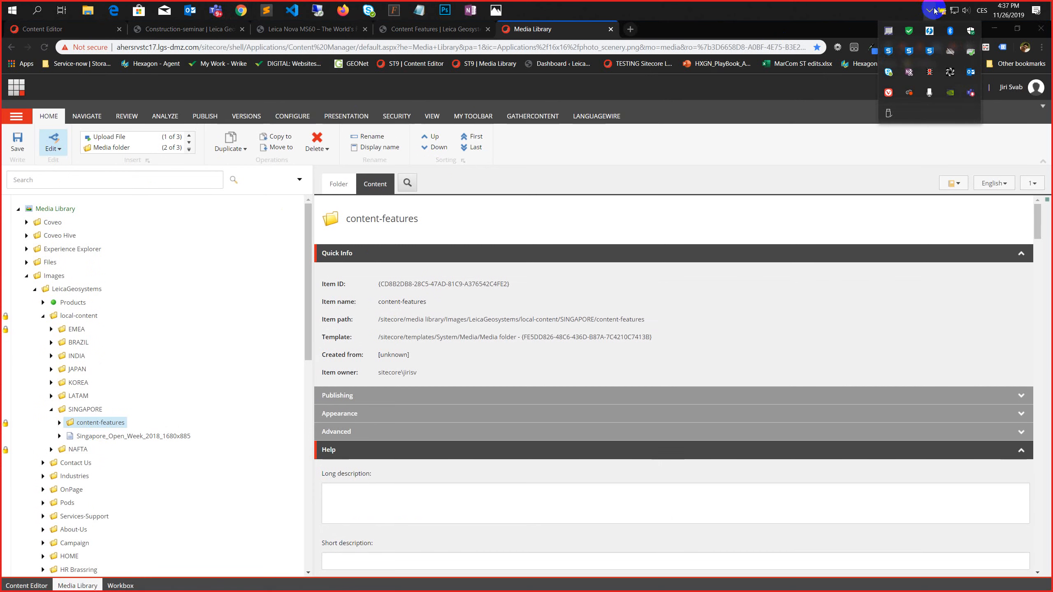